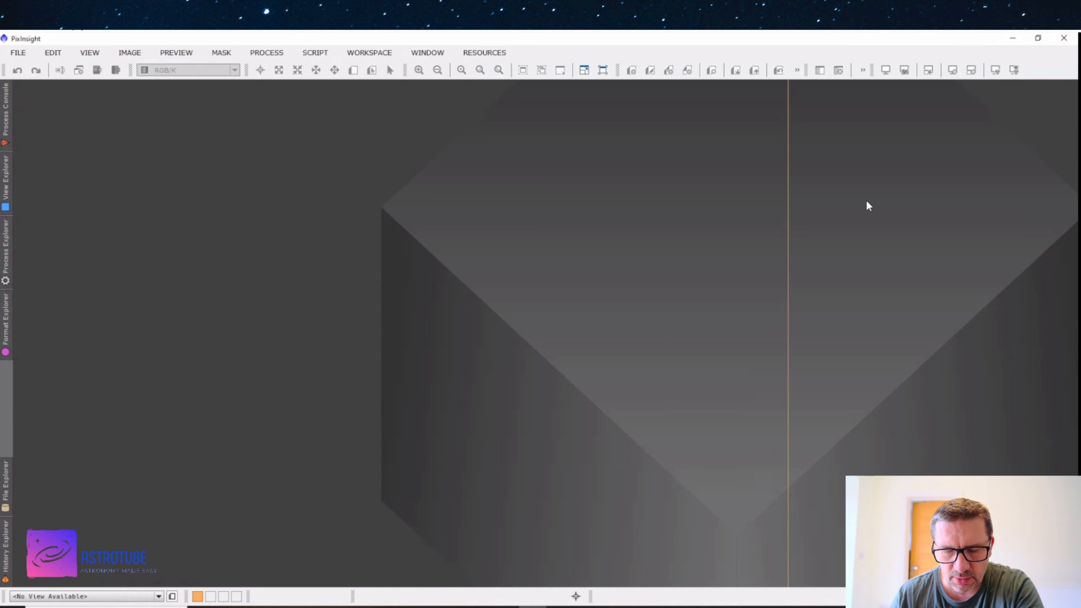
# Load the process icons from OSC_Mar_2024.xpsm in the Pixinsight_Tutorial ProcessIcons folder into the workspace.
pyautogui.rightClick(868, 206)
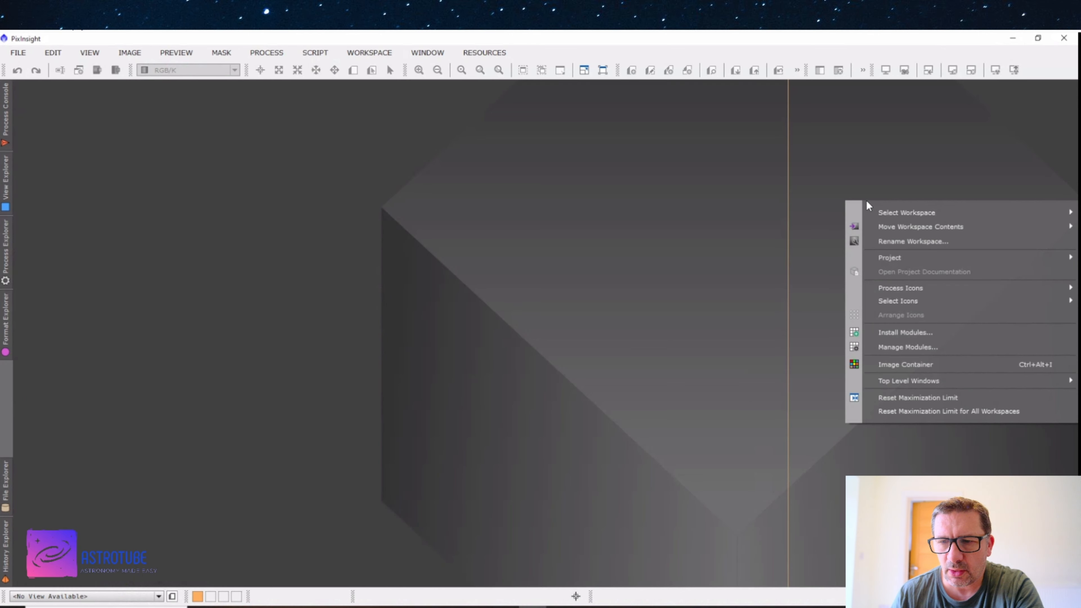
pyautogui.moveTo(887, 282)
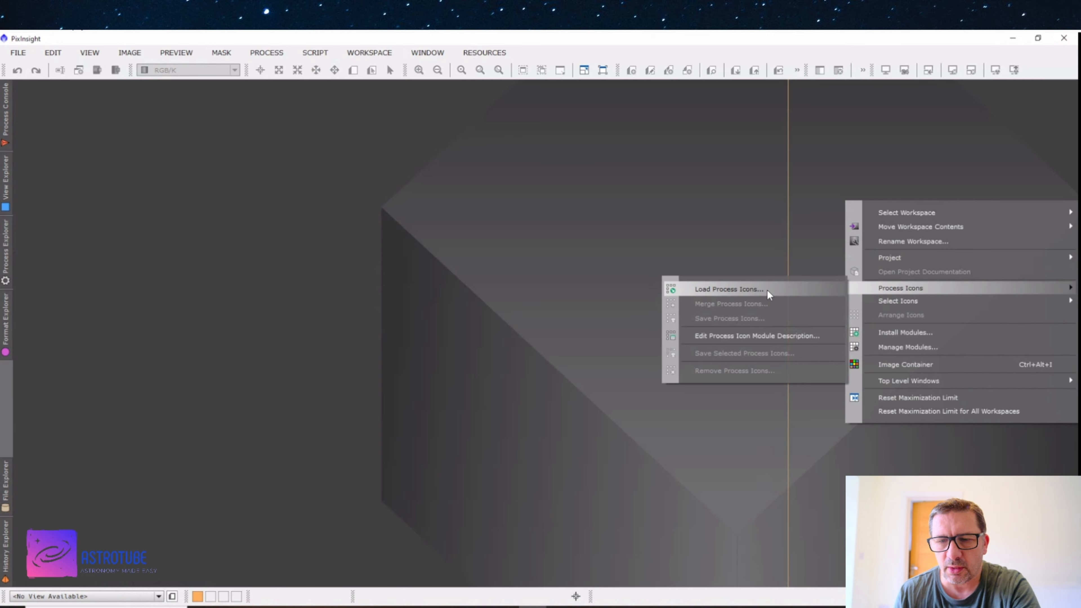
pyautogui.click(749, 289)
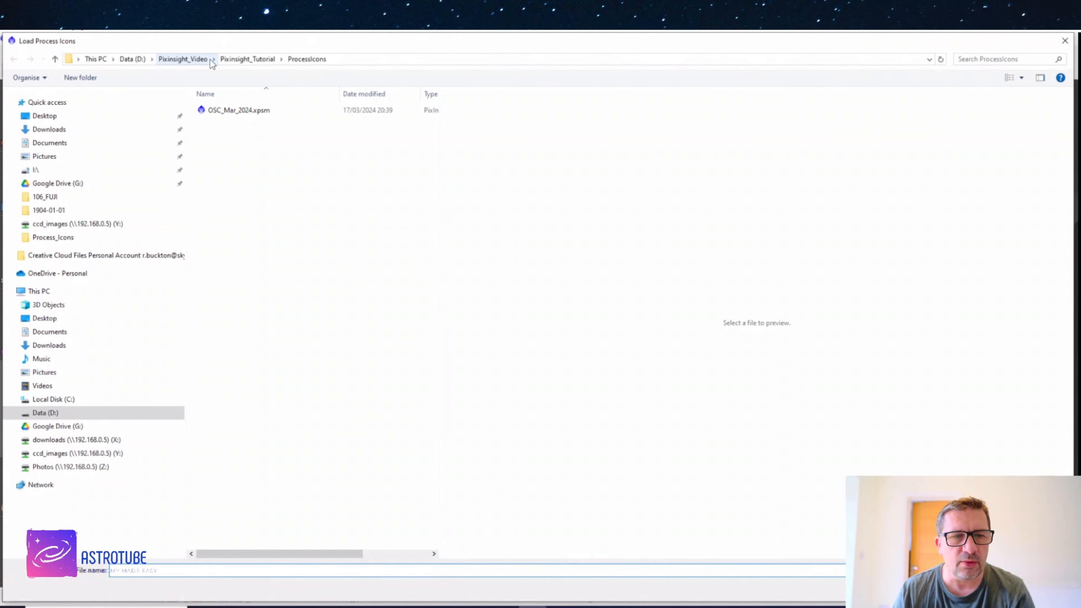
pyautogui.click(237, 59)
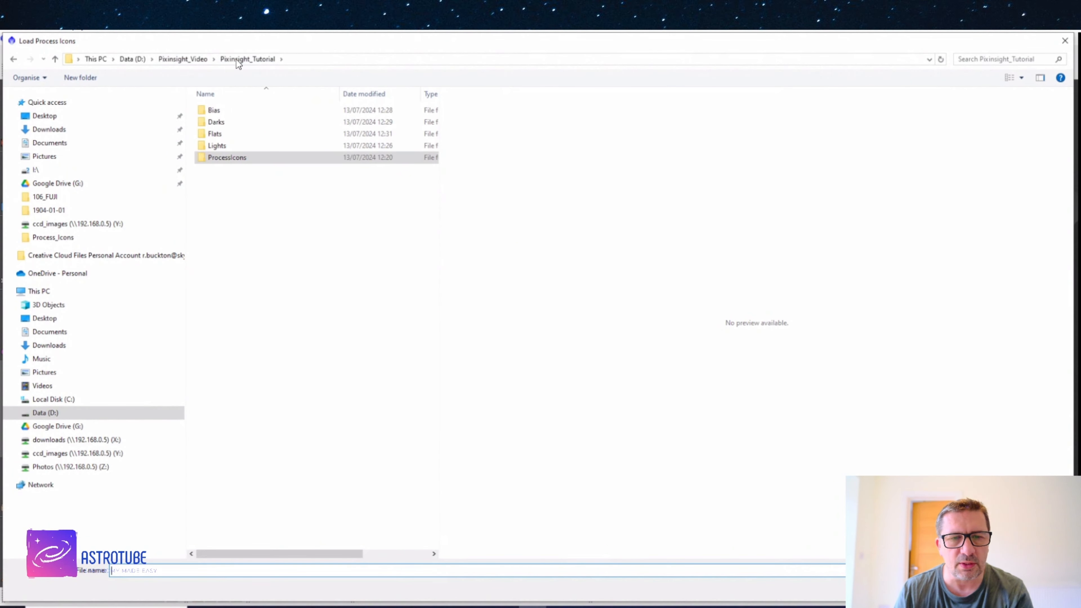
pyautogui.doubleClick(227, 157)
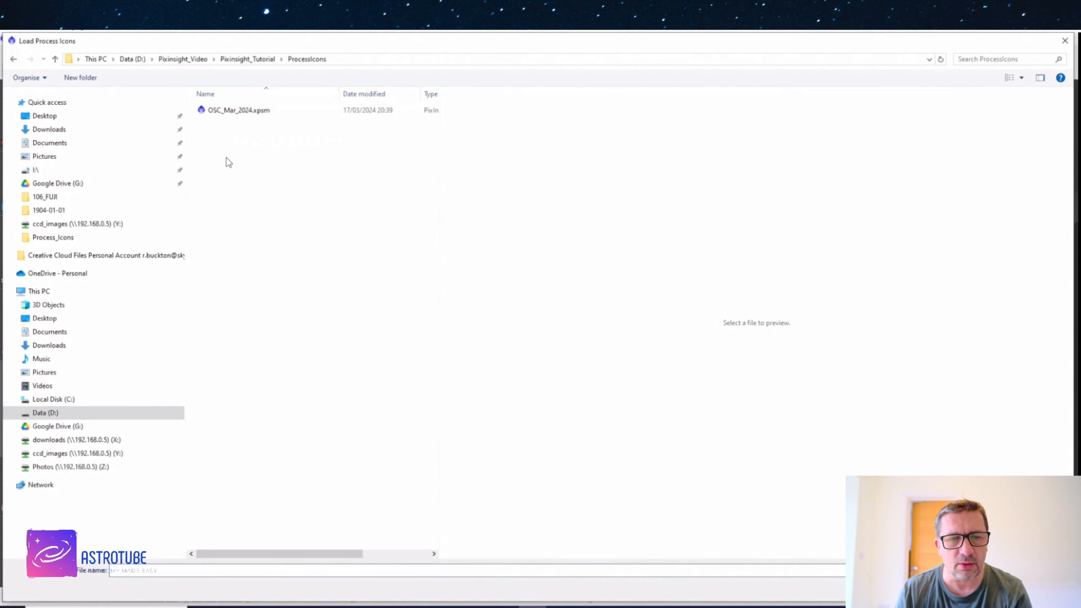
pyautogui.doubleClick(229, 111)
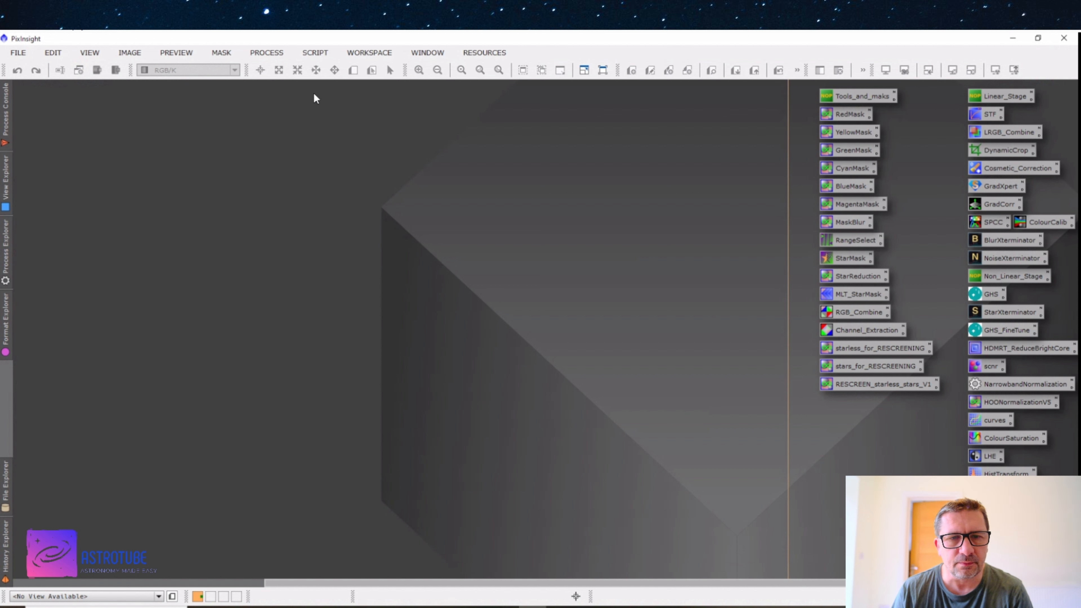
# Launch the WeightedBatchPreprocessing script and move its window clear of the process icons.
pyautogui.click(310, 54)
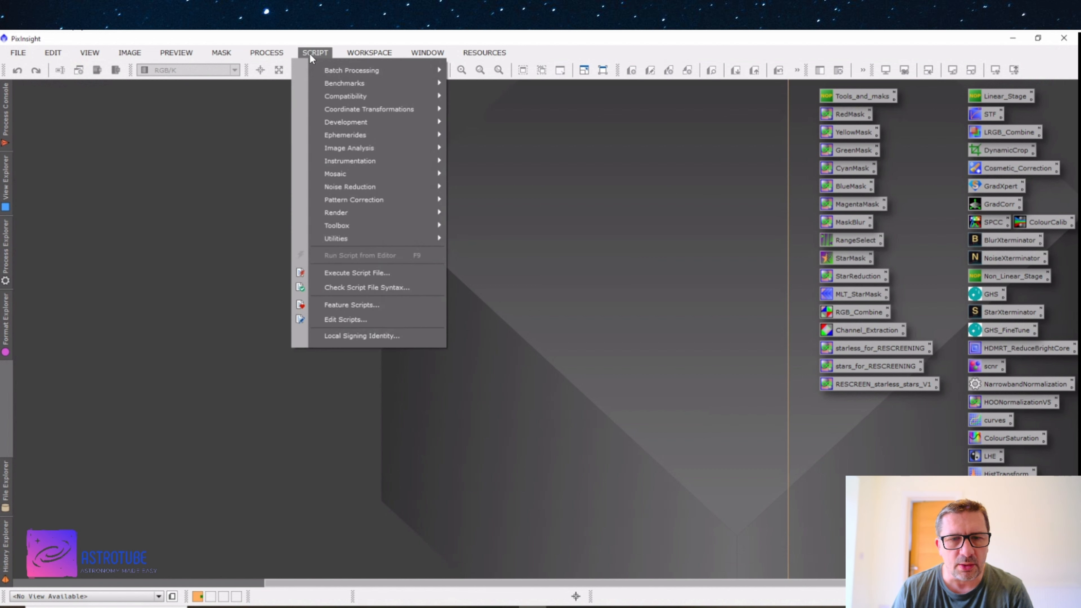
pyautogui.moveTo(327, 70)
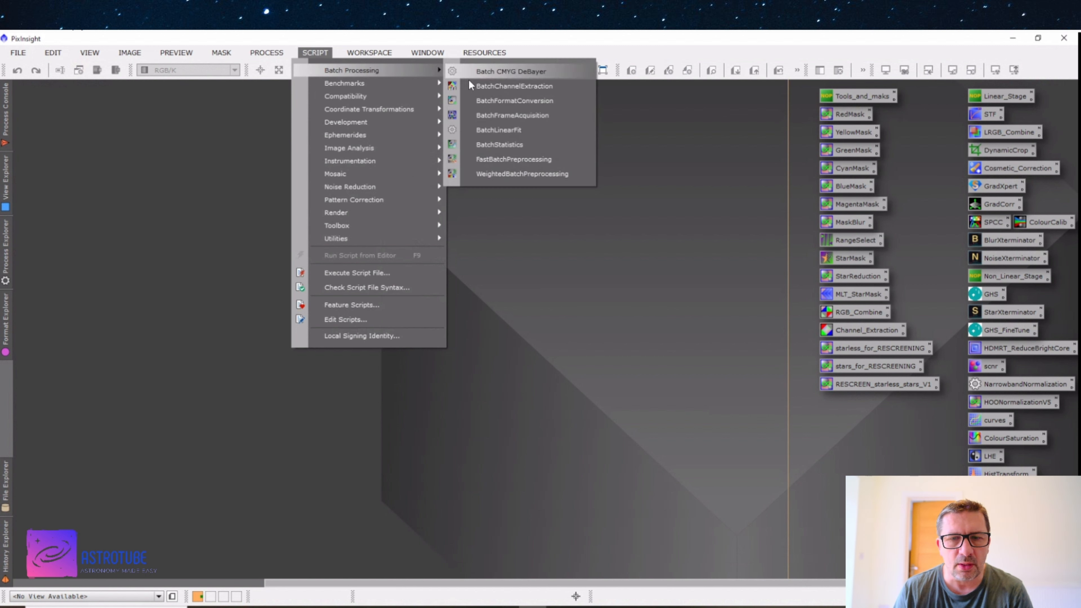
pyautogui.click(504, 179)
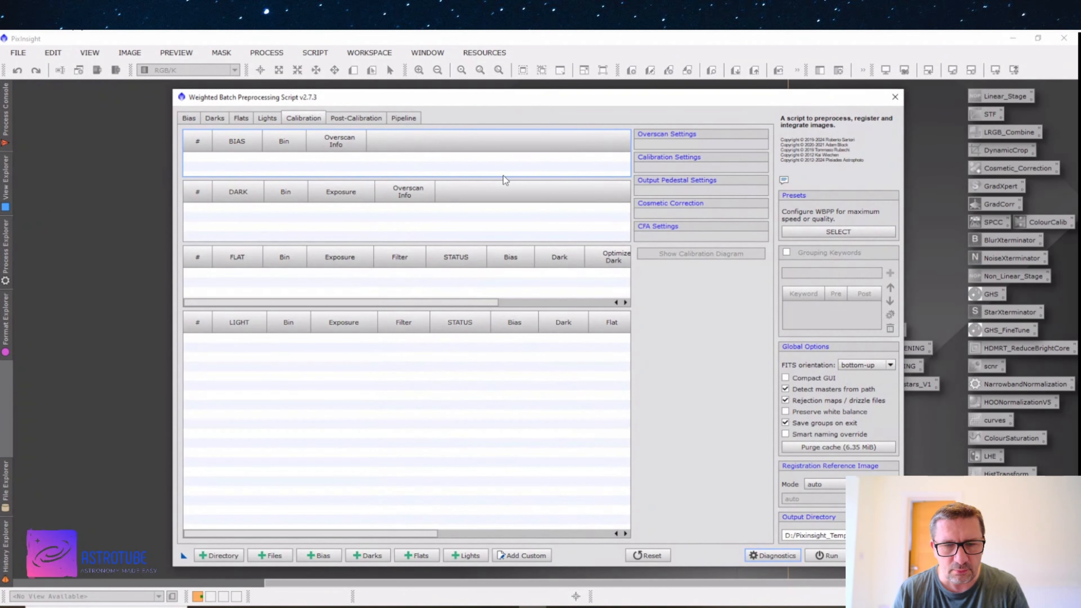
pyautogui.moveTo(484, 99); pyautogui.dragTo(388, 100)
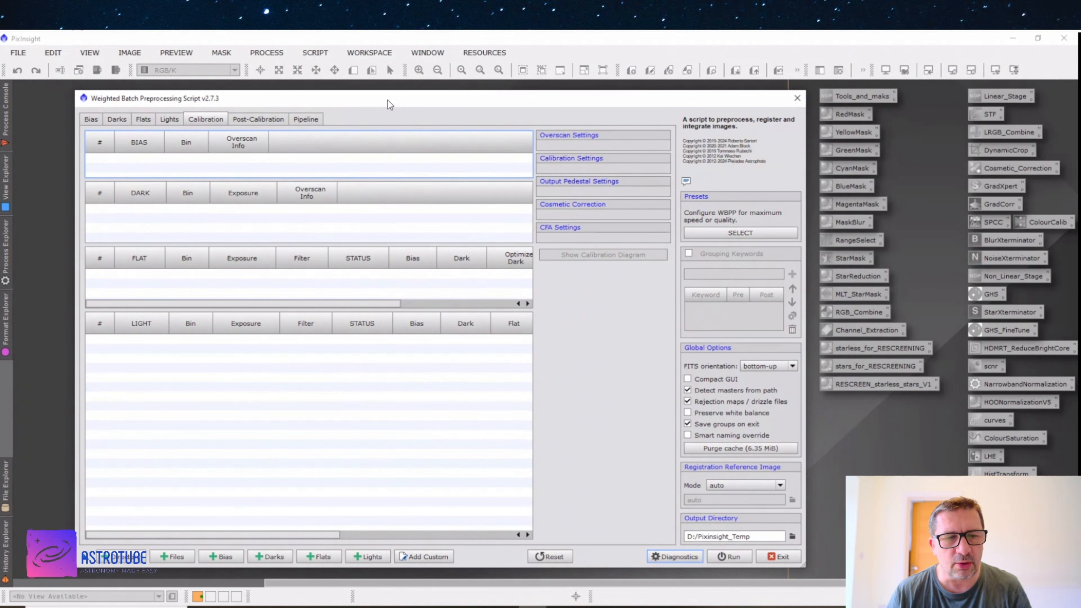
# Add all bias frames from the Pixinsight_Tutorial Bias folder to the preprocessing script.
pyautogui.click(94, 120)
pyautogui.click(114, 119)
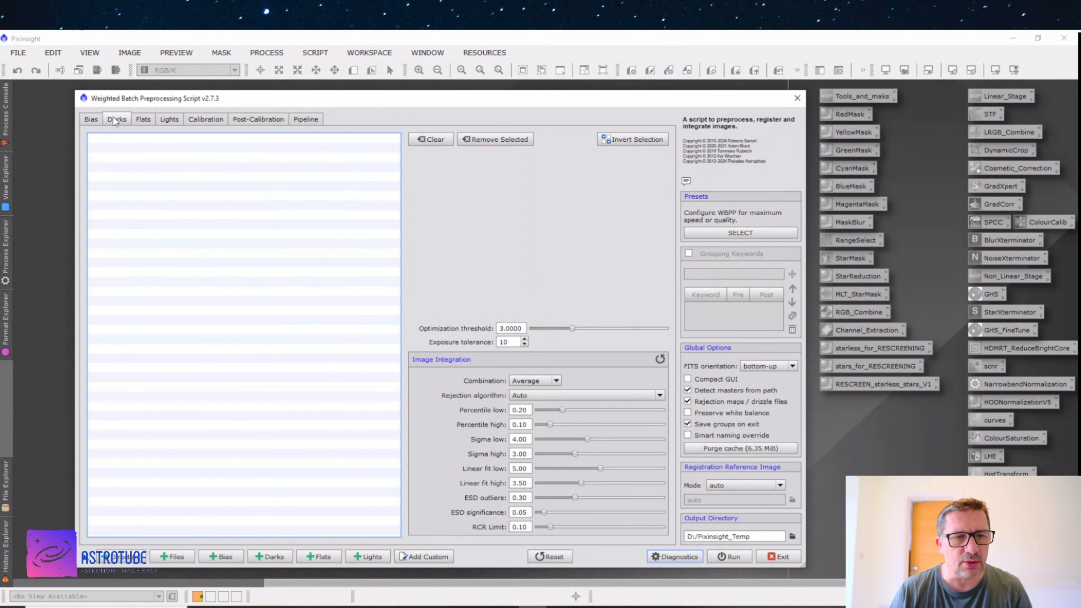
pyautogui.click(143, 119)
pyautogui.click(96, 120)
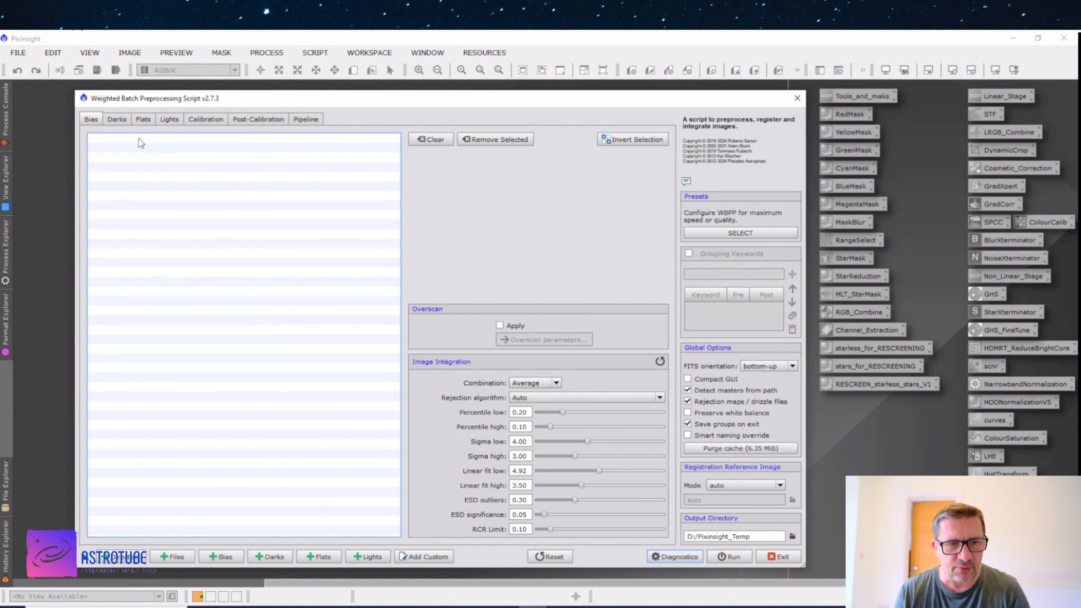
pyautogui.click(220, 557)
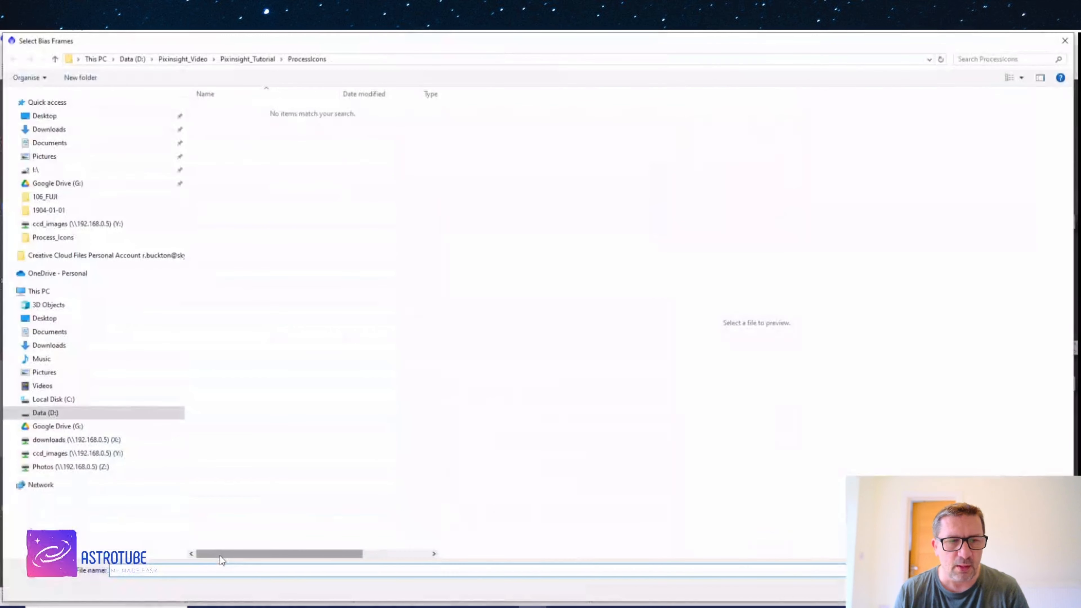
pyautogui.click(247, 59)
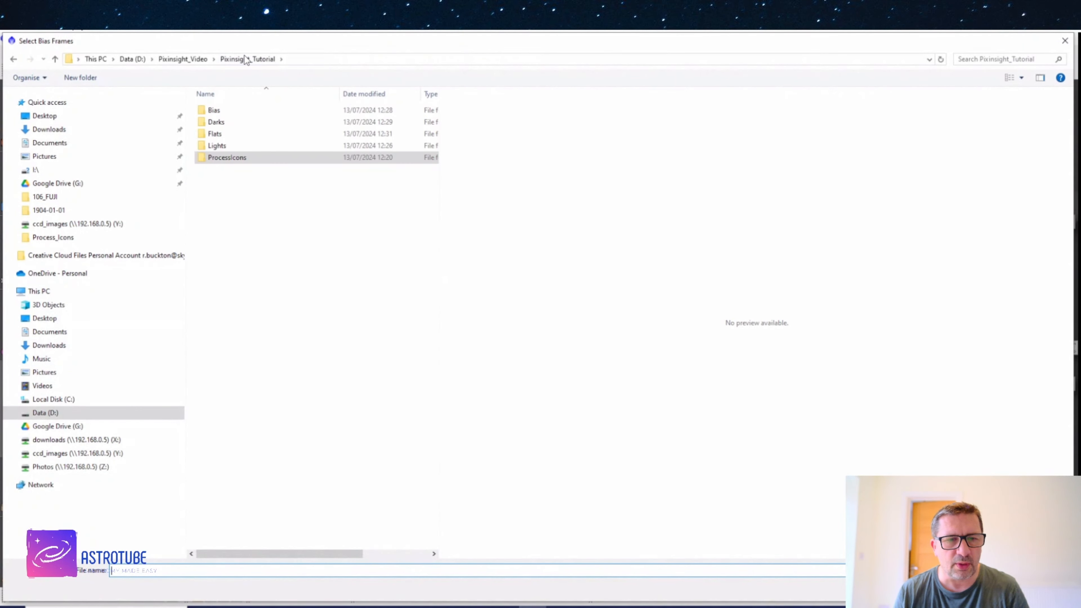
pyautogui.doubleClick(224, 111)
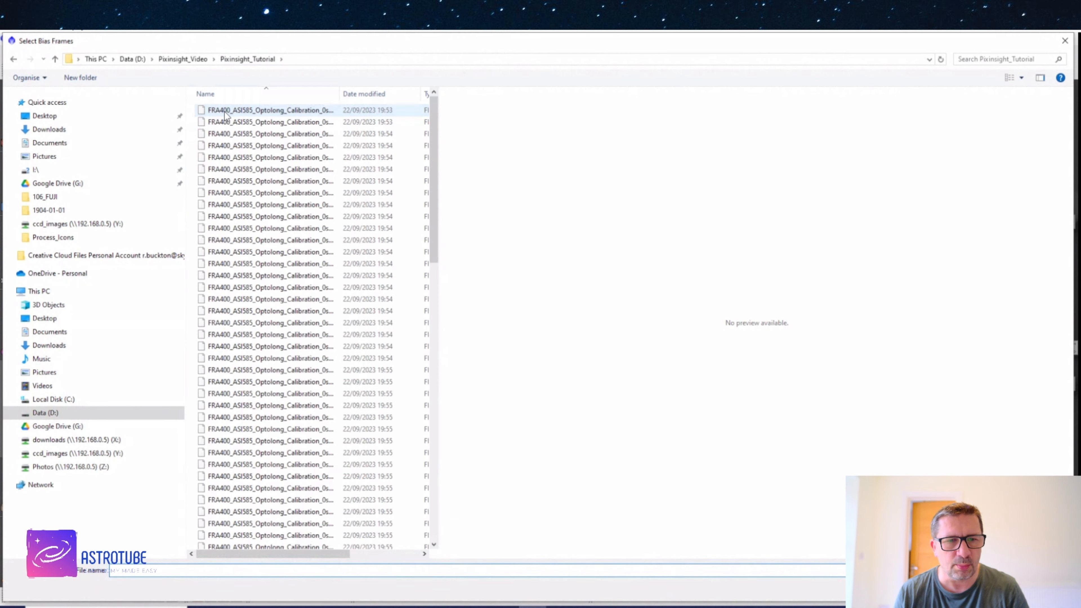
pyautogui.click(225, 112)
pyautogui.hotkey('ctrl', 'a')
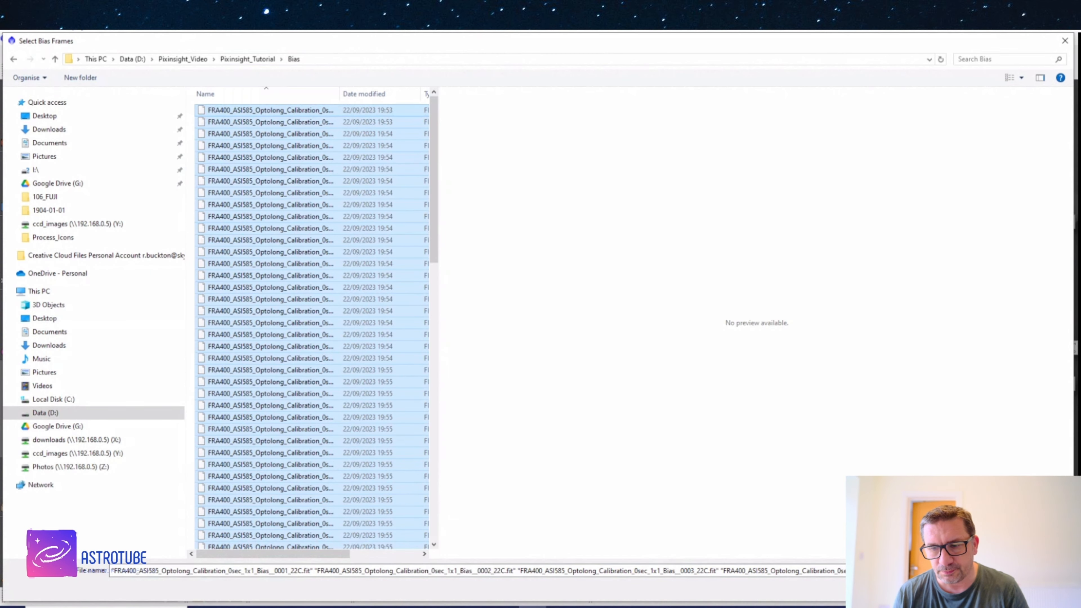
pyautogui.click(992, 588)
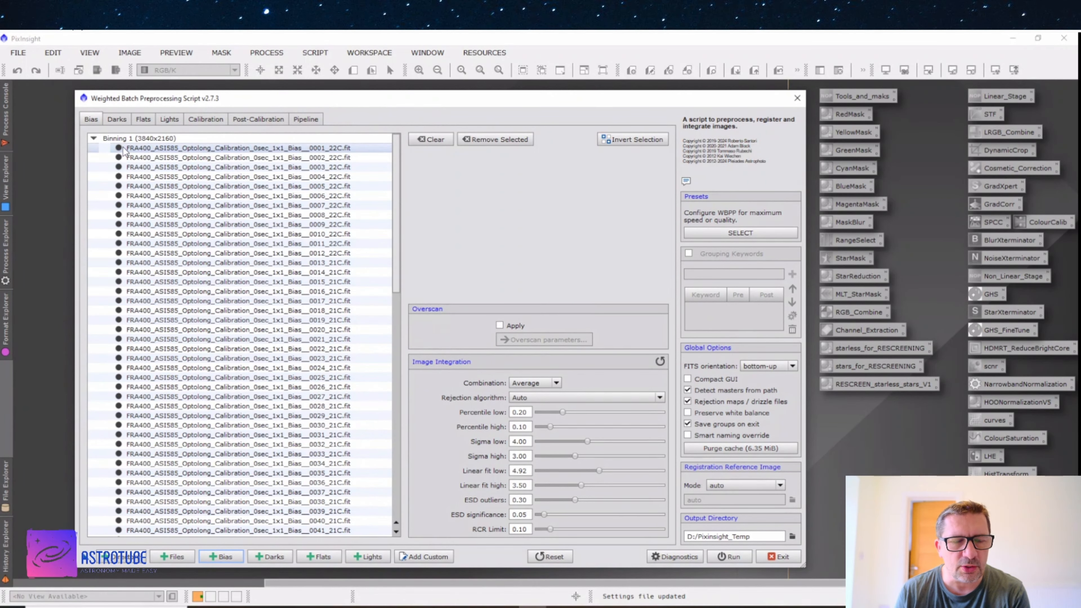
# Look at the frame lists and settings for the darks, flats and lights.
pyautogui.click(118, 120)
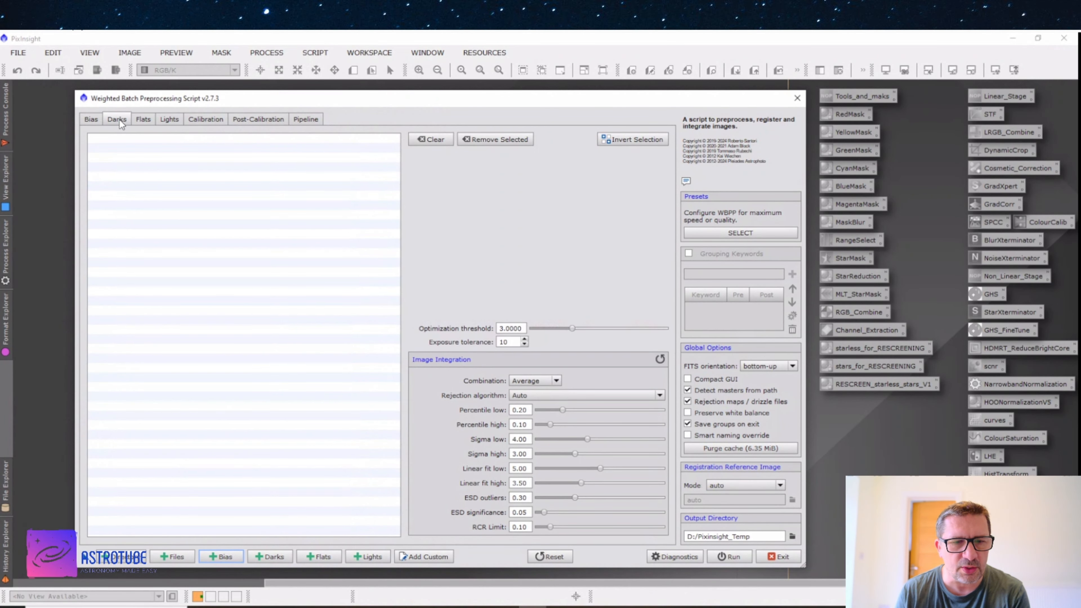
pyautogui.click(155, 123)
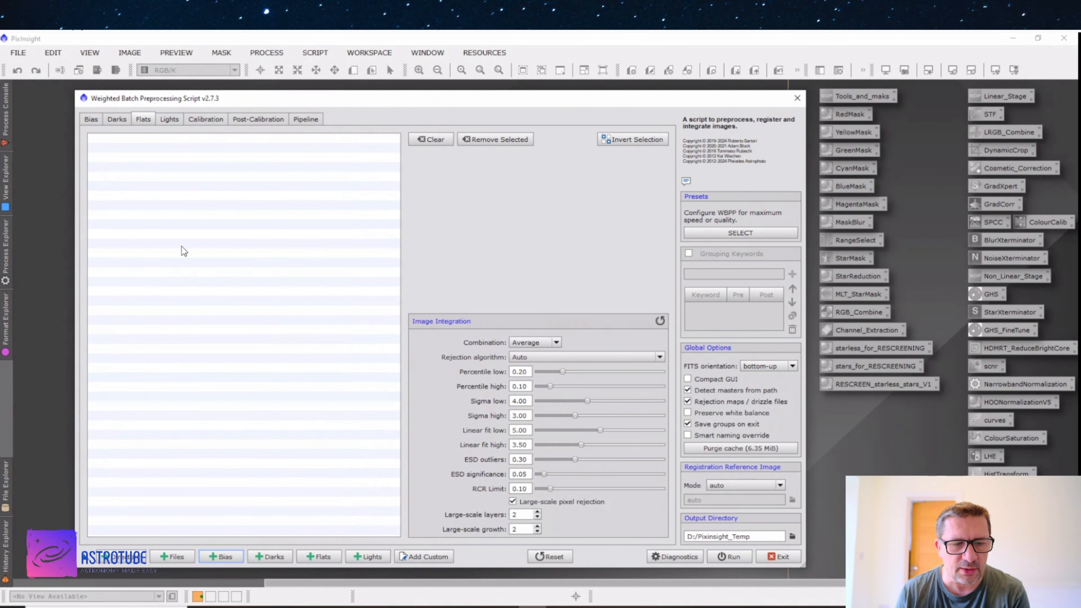
pyautogui.click(172, 120)
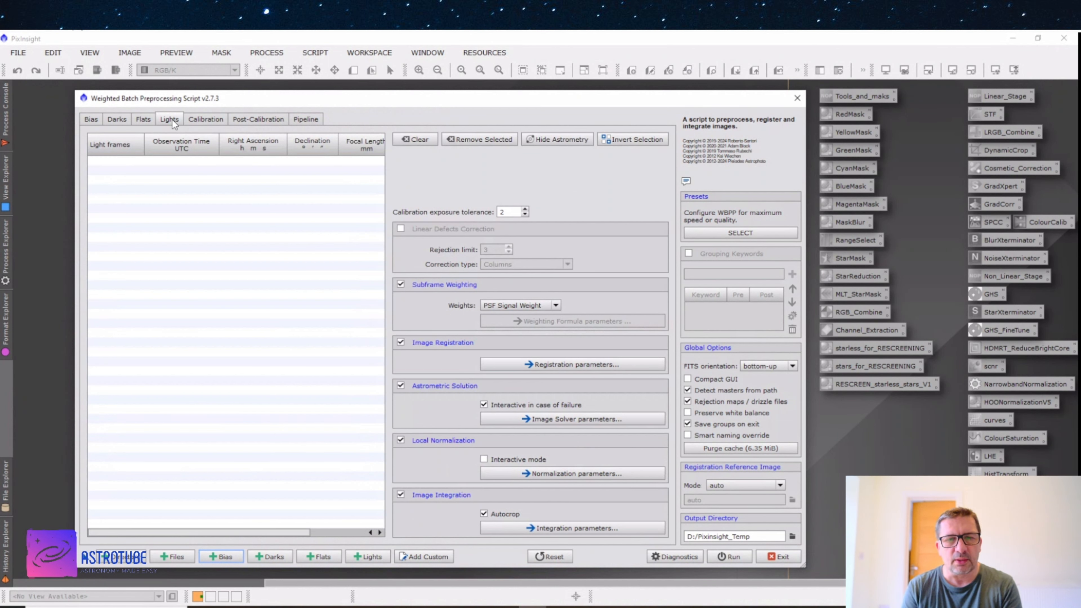
# Review the loaded bias, dark, flat and light frame files to check that each set is in its own list.
pyautogui.click(91, 121)
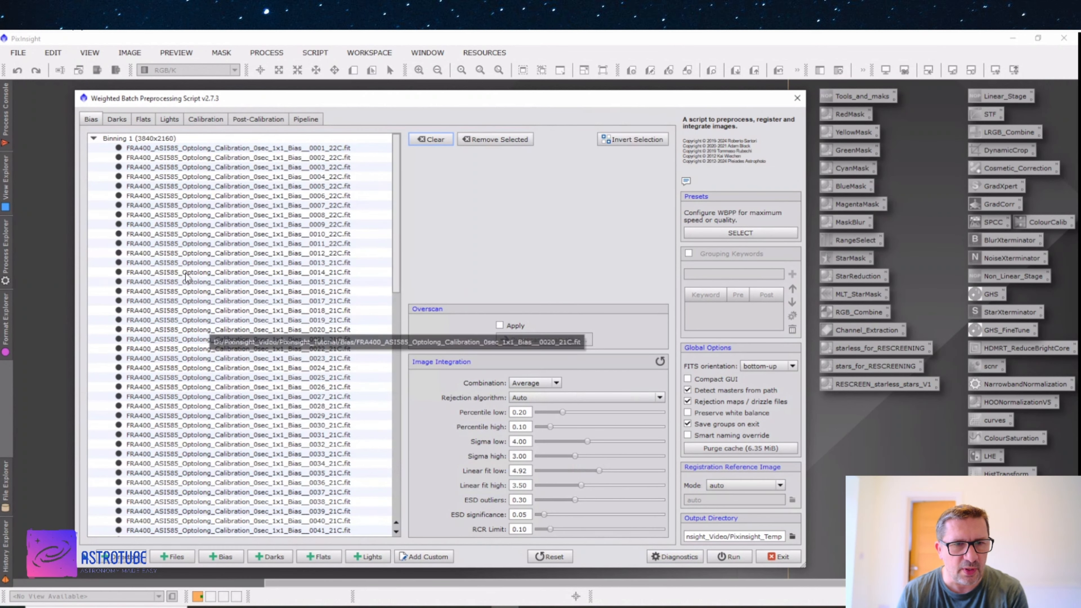
pyautogui.click(119, 117)
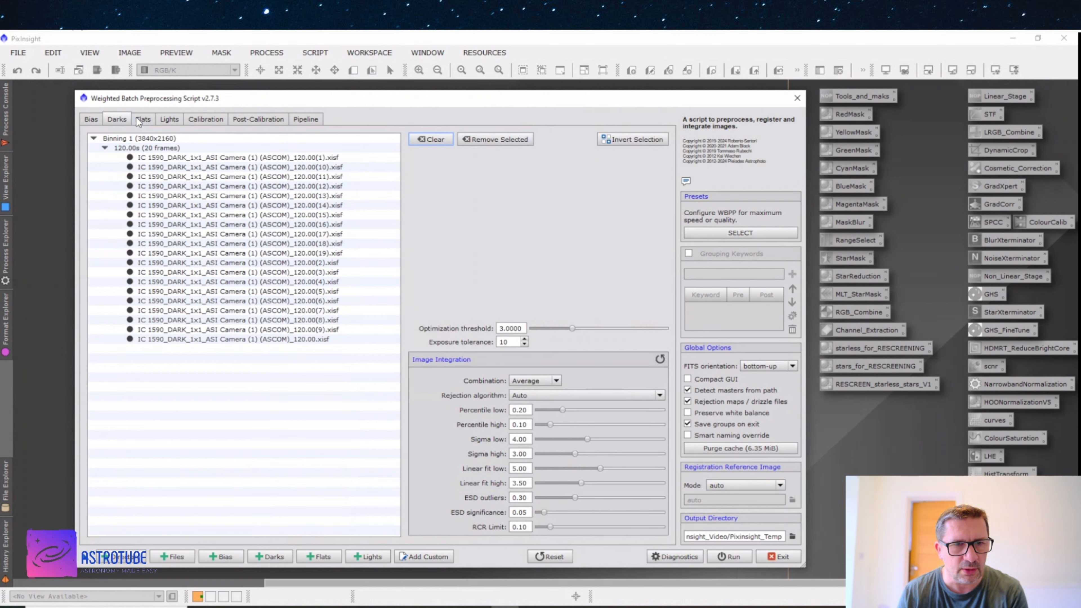
pyautogui.click(141, 121)
pyautogui.click(160, 121)
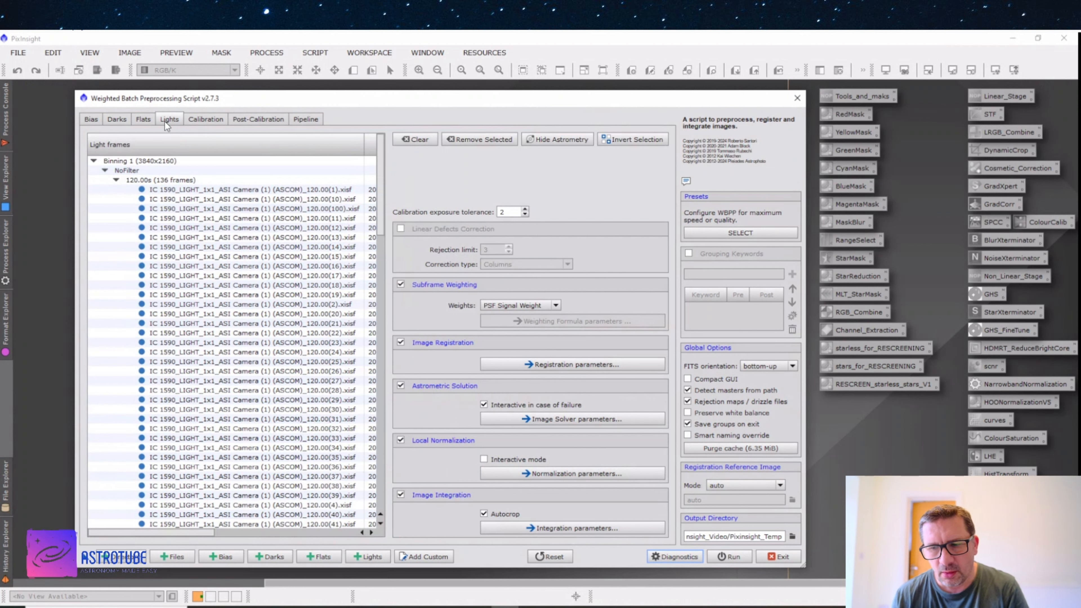
pyautogui.click(88, 120)
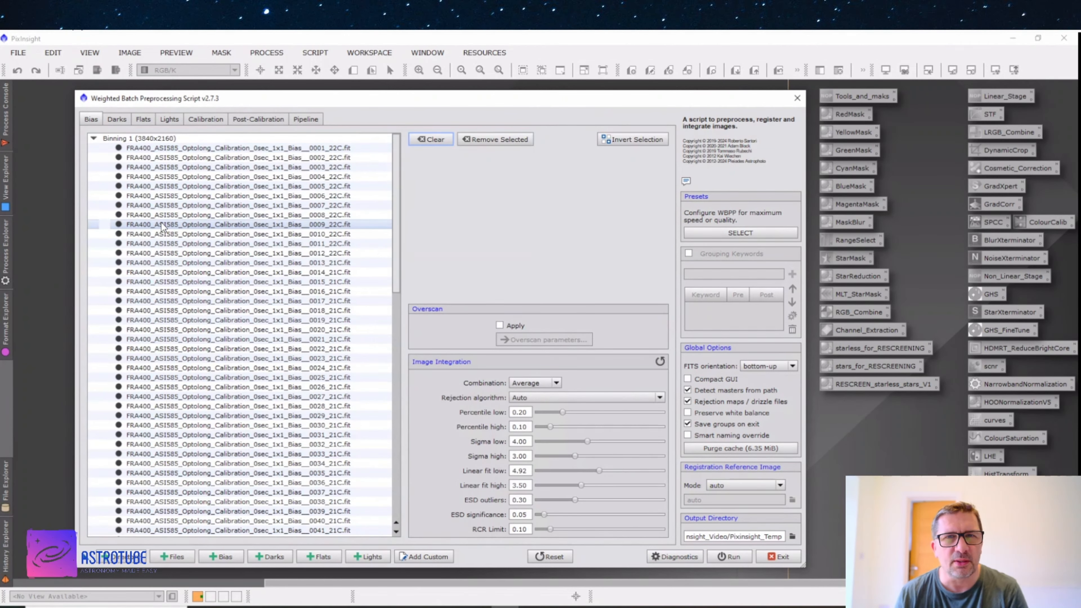
pyautogui.click(120, 119)
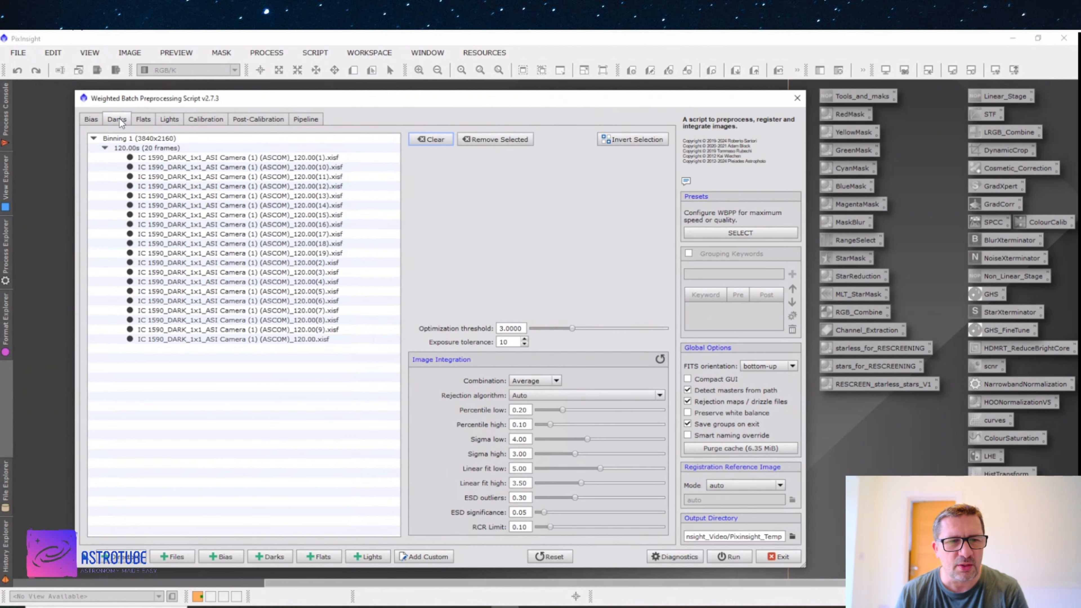
pyautogui.click(137, 120)
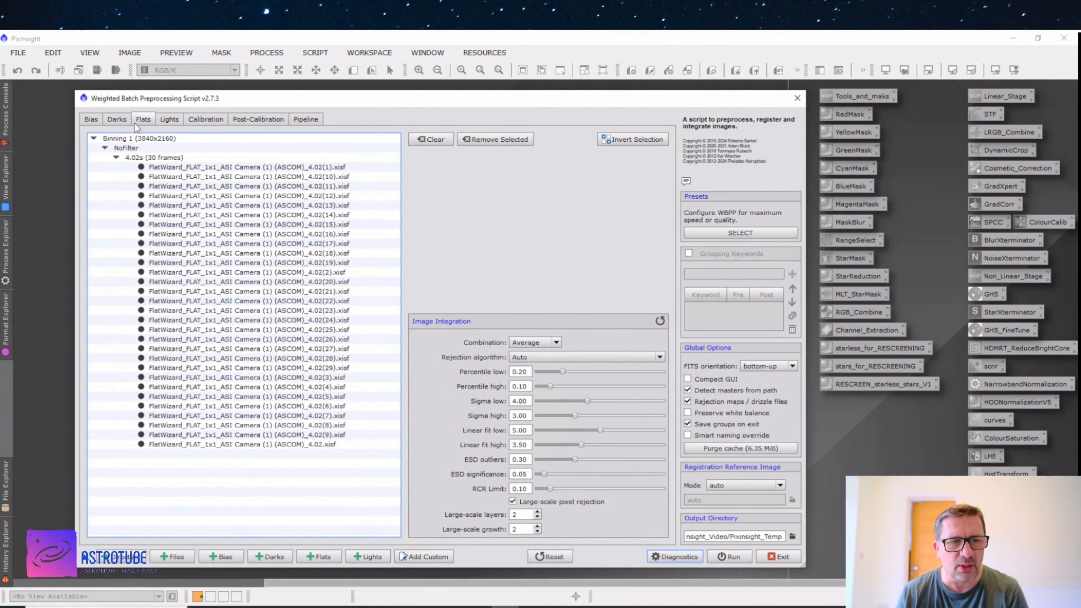
pyautogui.click(167, 120)
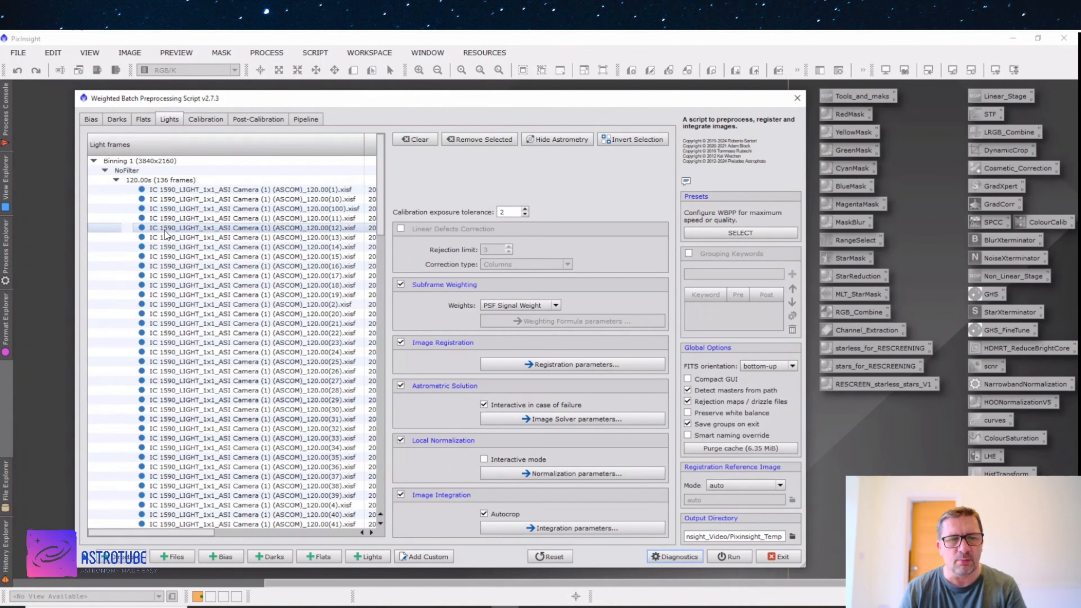
pyautogui.click(203, 121)
pyautogui.click(175, 120)
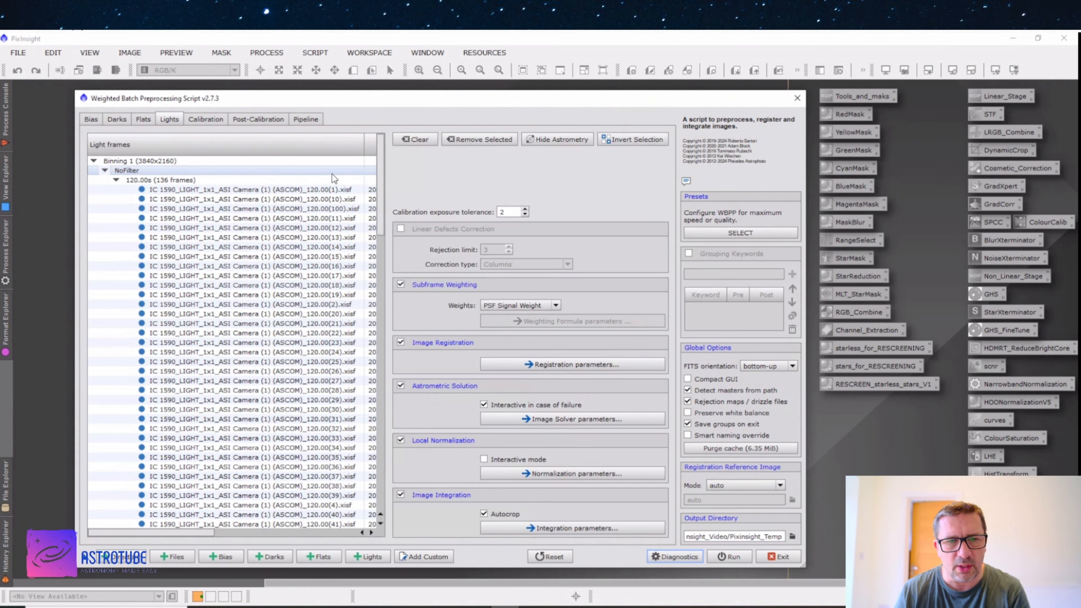
pyautogui.click(96, 119)
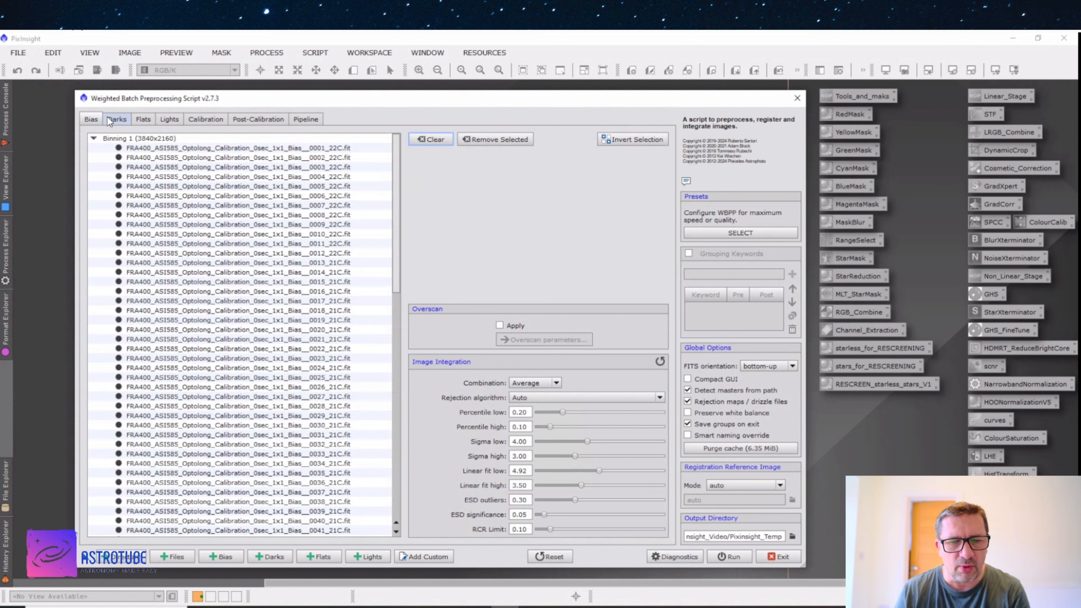
pyautogui.click(109, 122)
pyautogui.click(137, 122)
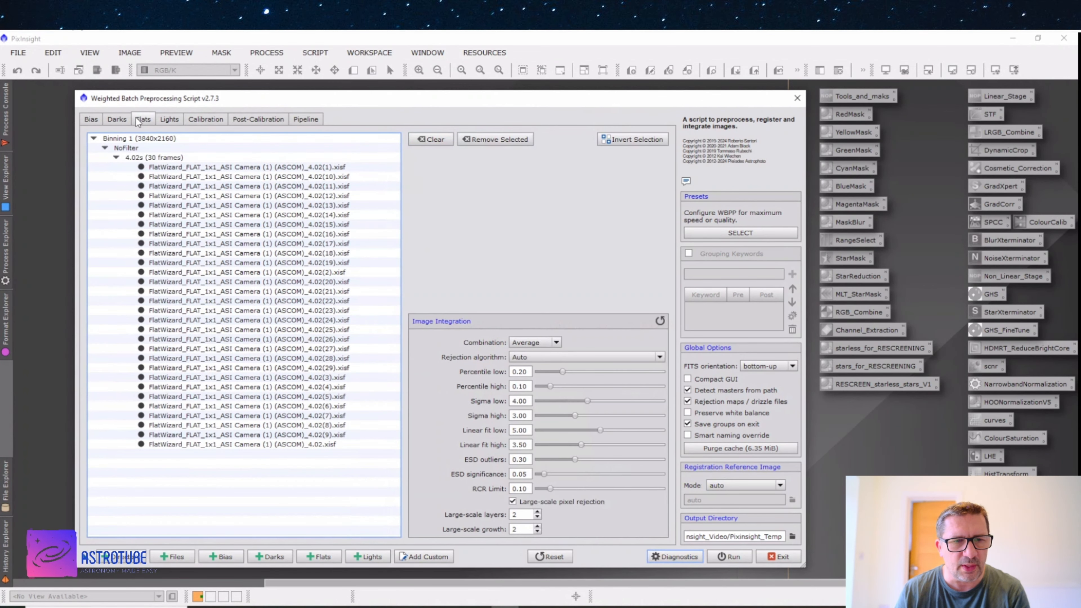
# Examine the light frames' calibration exposure tolerance and Image Integration parameters, closing the parameters without changes.
pyautogui.click(172, 121)
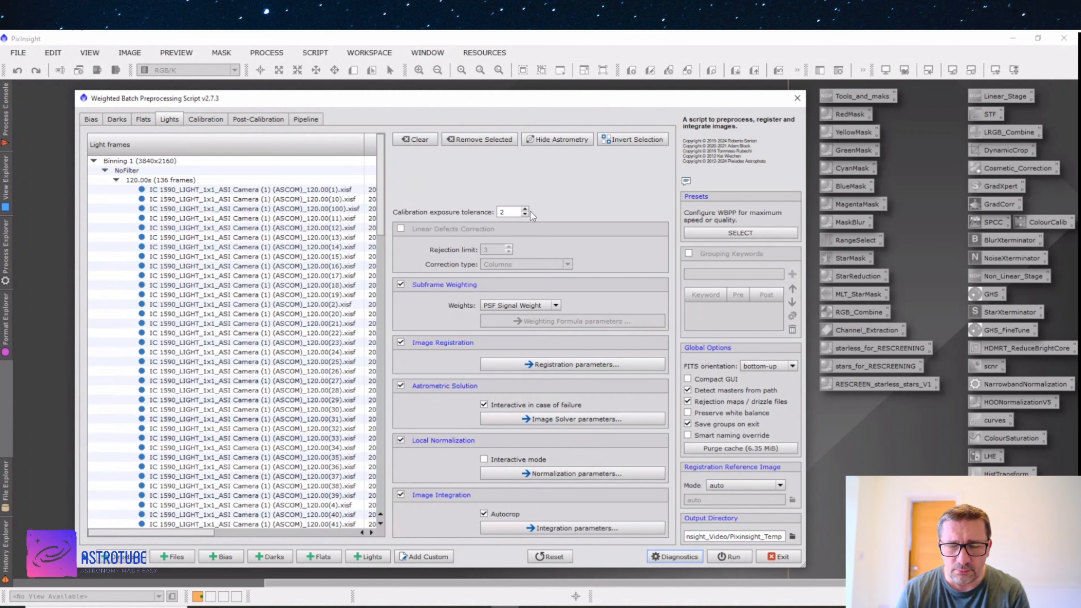
pyautogui.click(514, 210)
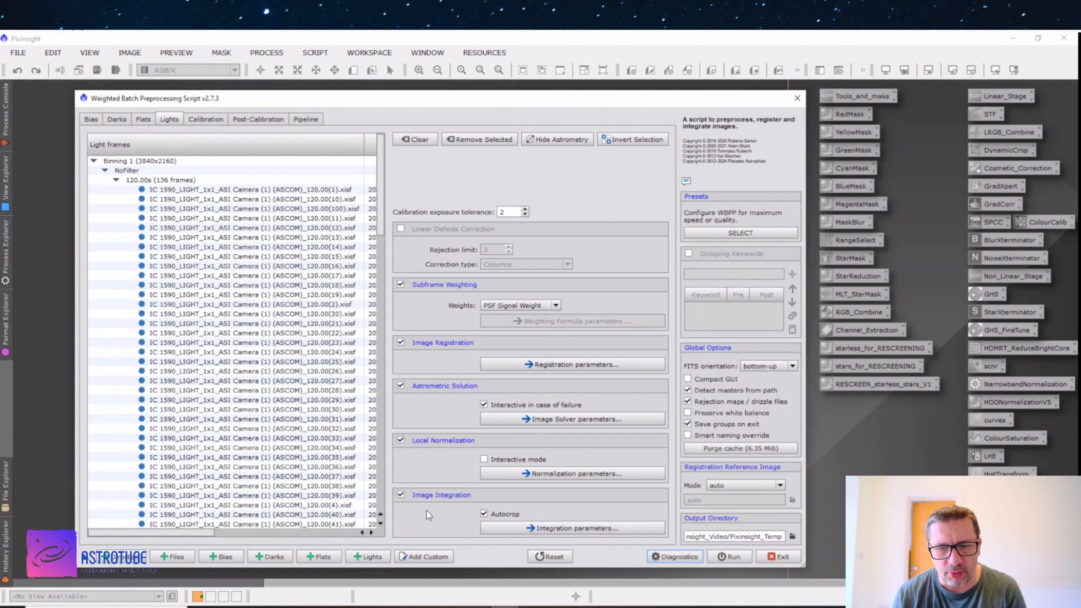
pyautogui.click(548, 528)
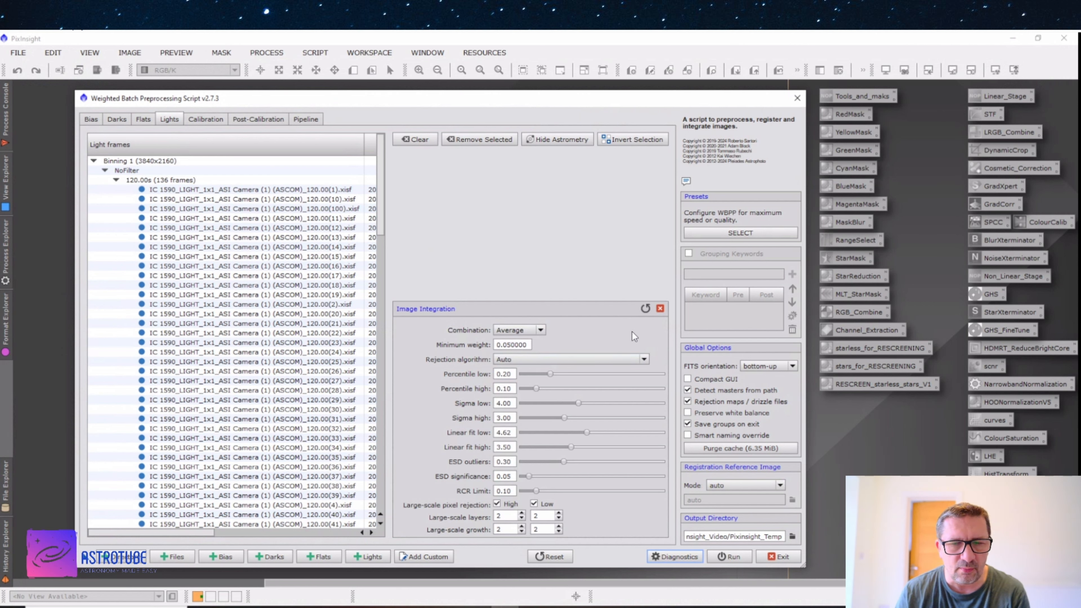
pyautogui.click(661, 309)
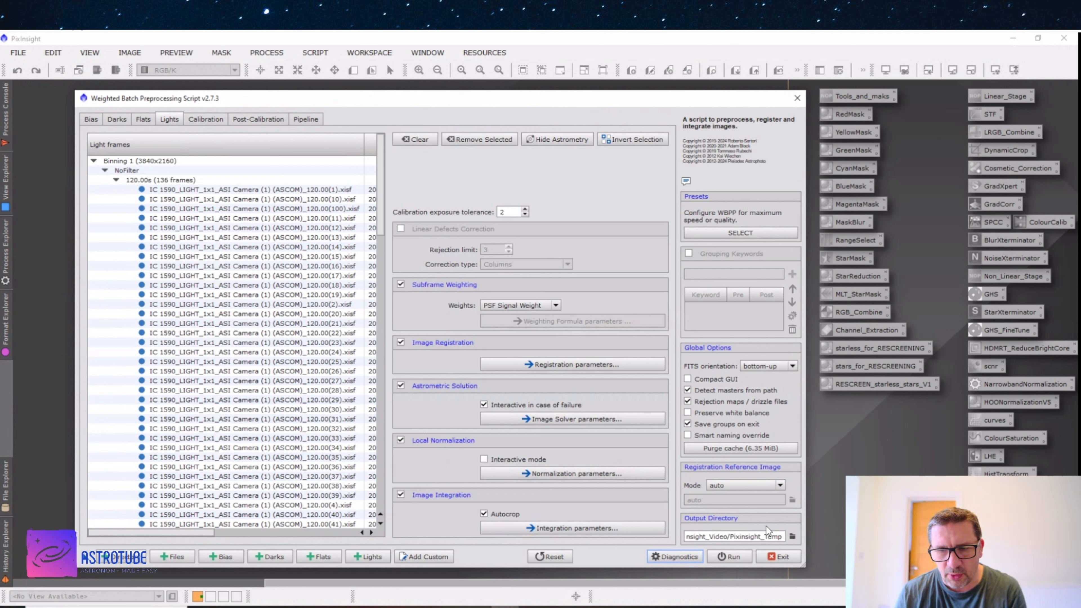
# Set the preprocessing output directory to the Pixinsight_Temp folder inside Pixinsight_Video on the D: drive.
pyautogui.click(793, 536)
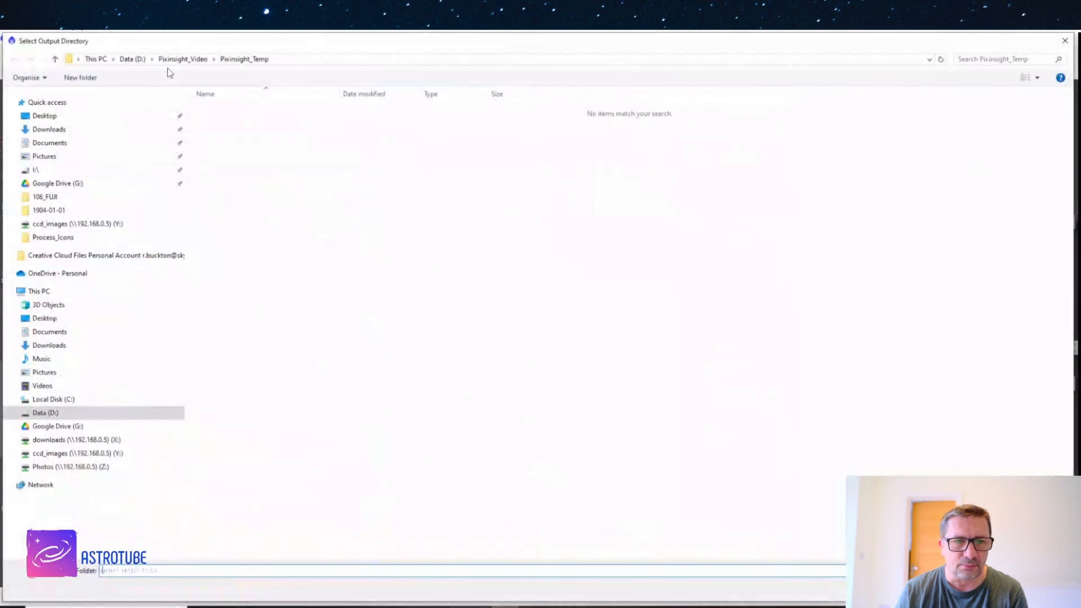
pyautogui.click(174, 59)
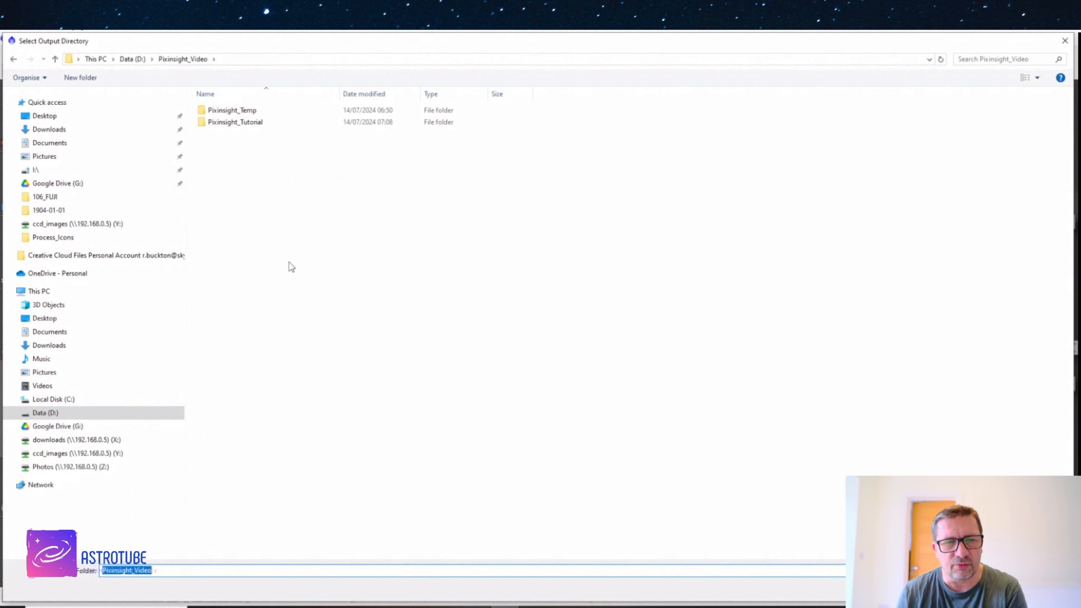
pyautogui.doubleClick(221, 114)
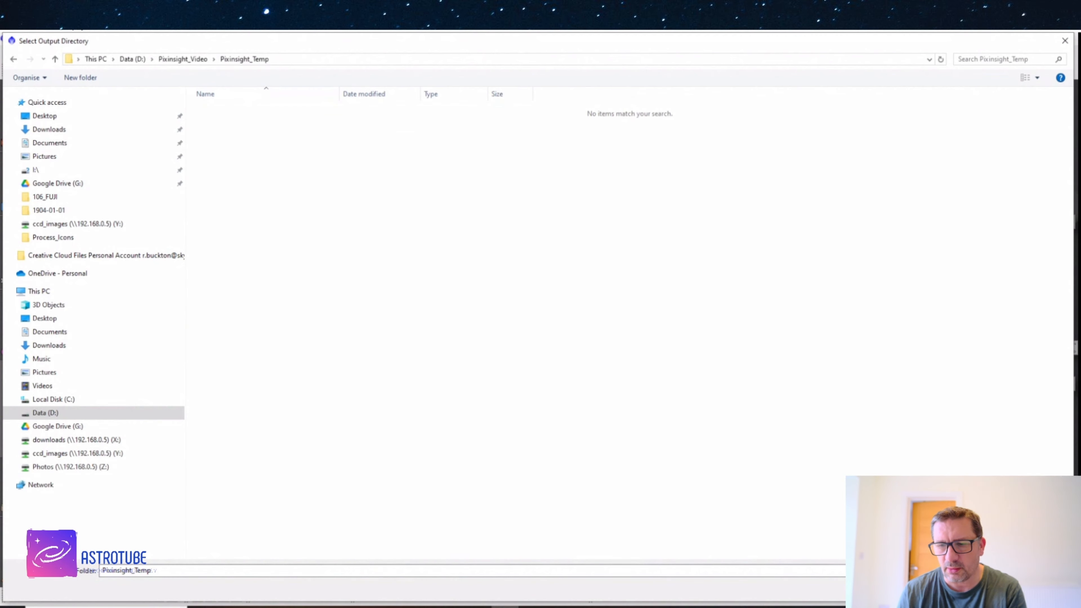
pyautogui.press('Return')
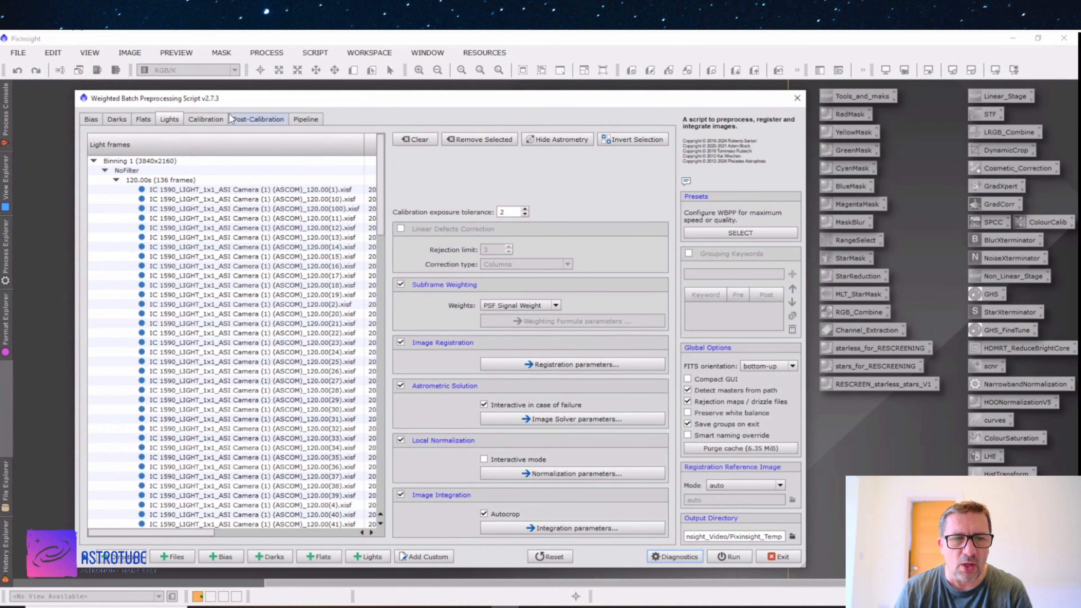
# Examine the calibration matching and settings of the bias, dark and flat frame groups.
pyautogui.click(207, 119)
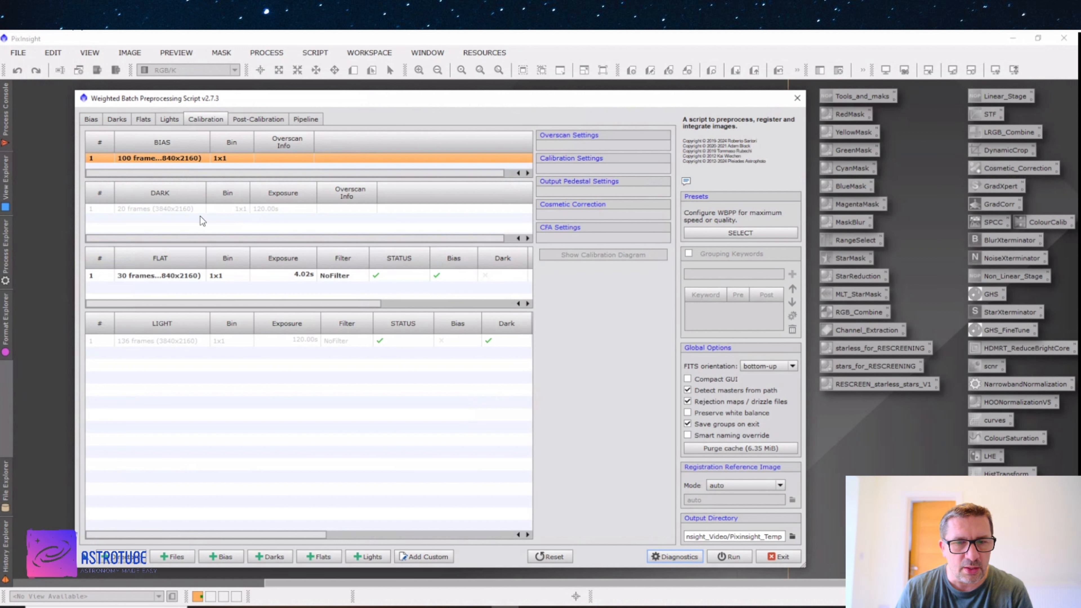
pyautogui.click(182, 208)
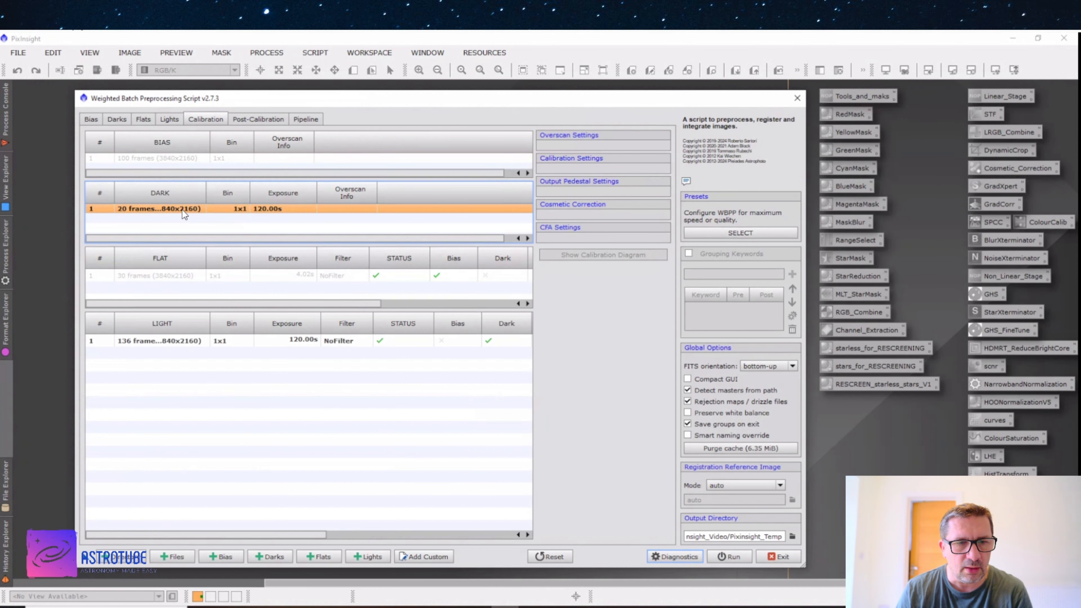
pyautogui.click(181, 159)
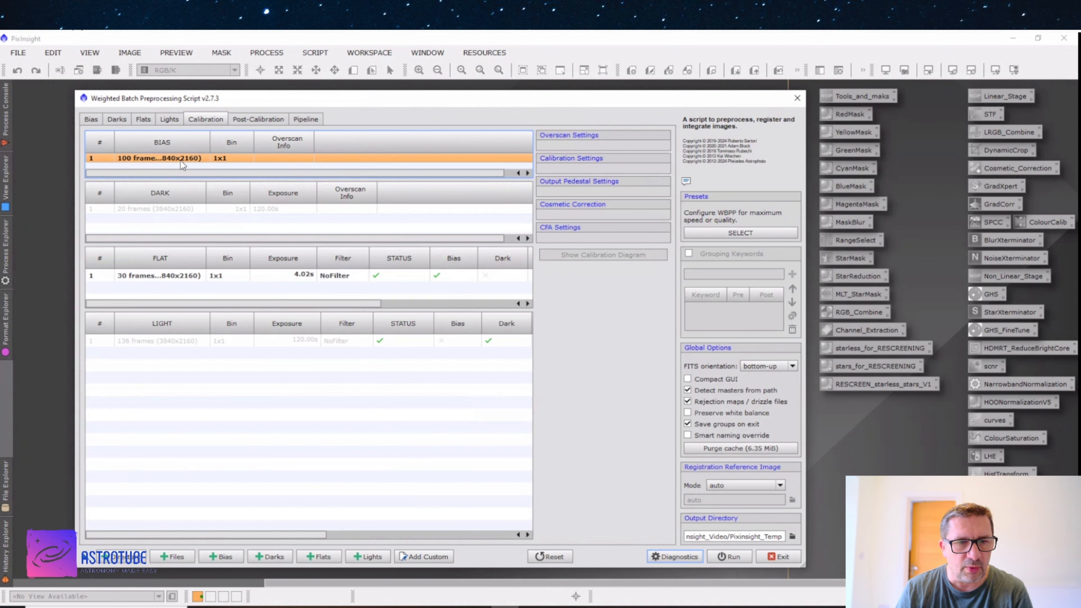
pyautogui.click(164, 208)
pyautogui.click(156, 276)
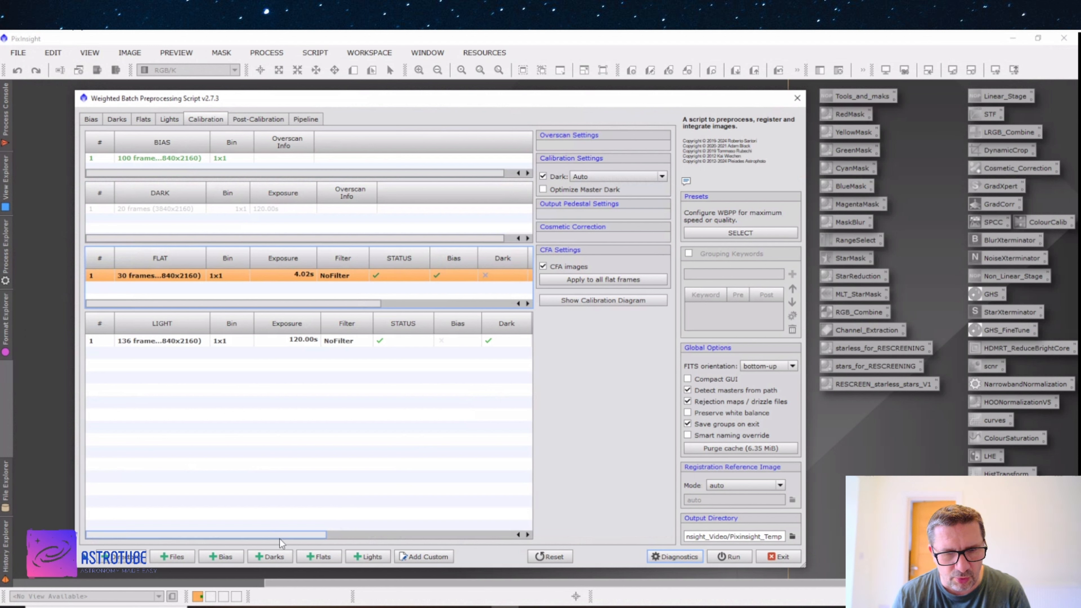
pyautogui.moveTo(282, 538)
pyautogui.mouseDown()
pyautogui.moveTo(489, 564)
pyautogui.moveTo(275, 543)
pyautogui.mouseUp()
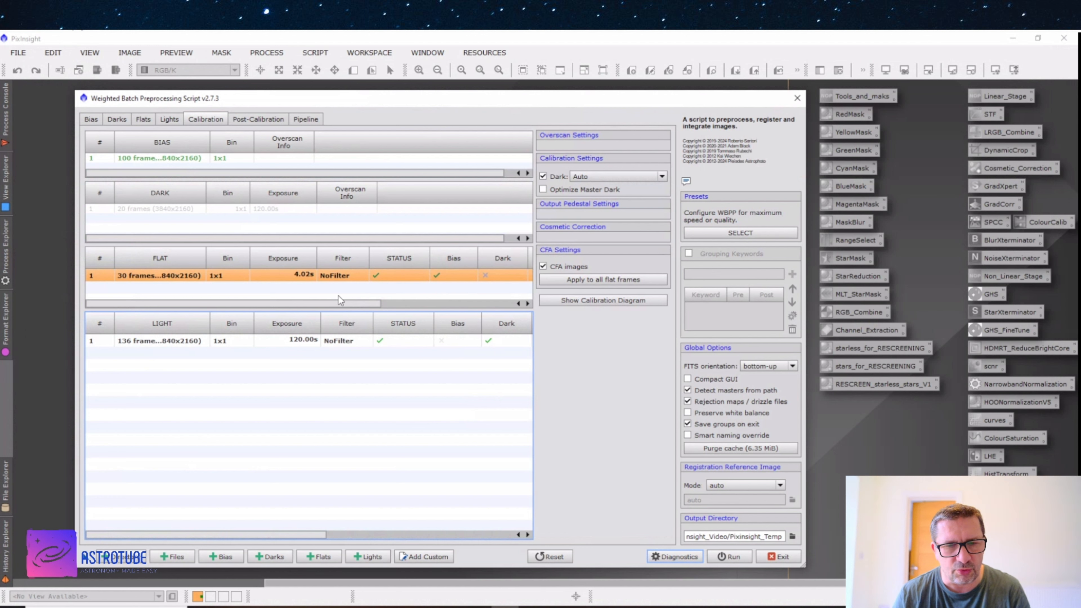
# Set the CFA mosaic pattern of the 120-second light frame group to RGGB in the calibration settings.
pyautogui.click(185, 342)
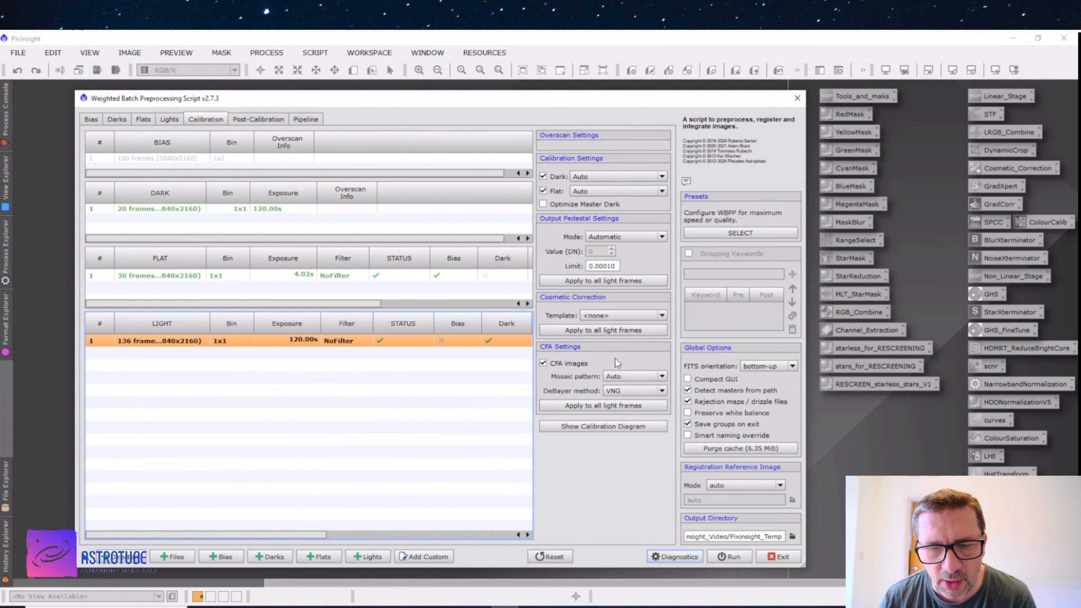
pyautogui.moveTo(577, 365)
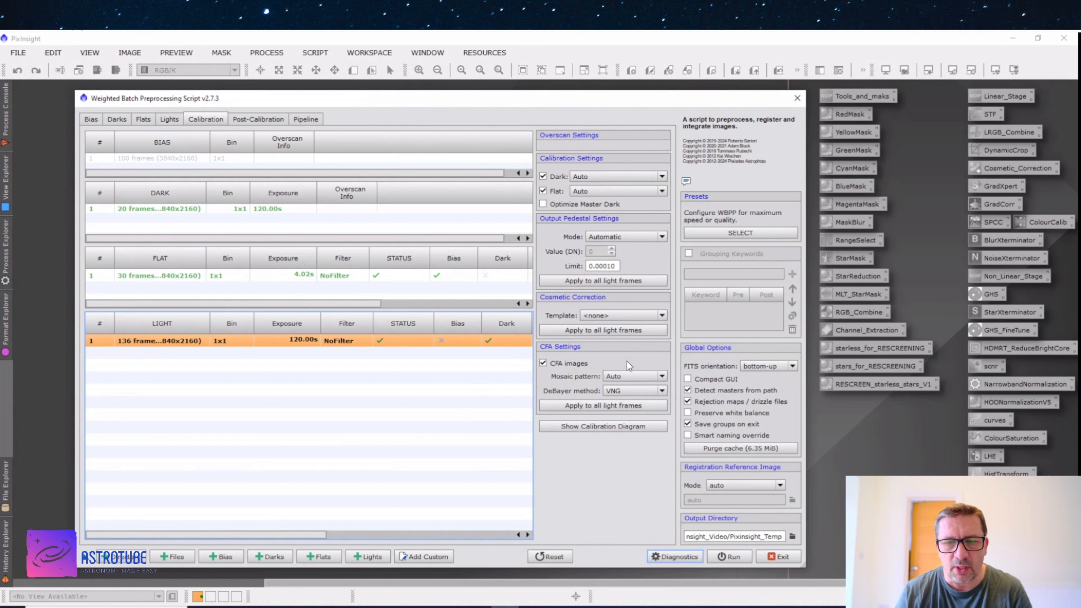
pyautogui.moveTo(627, 361)
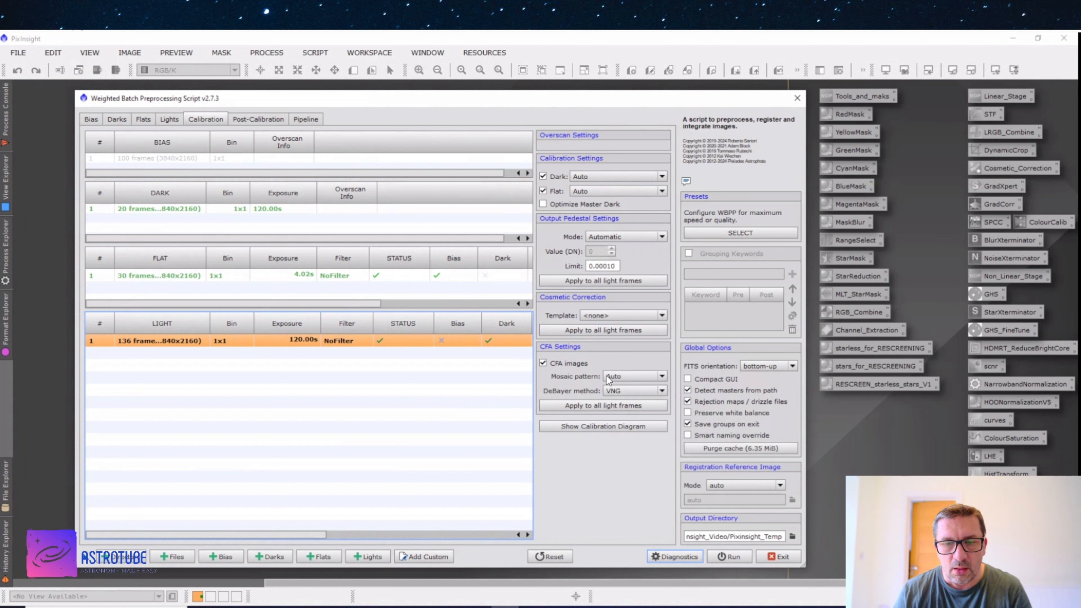
pyautogui.click(621, 378)
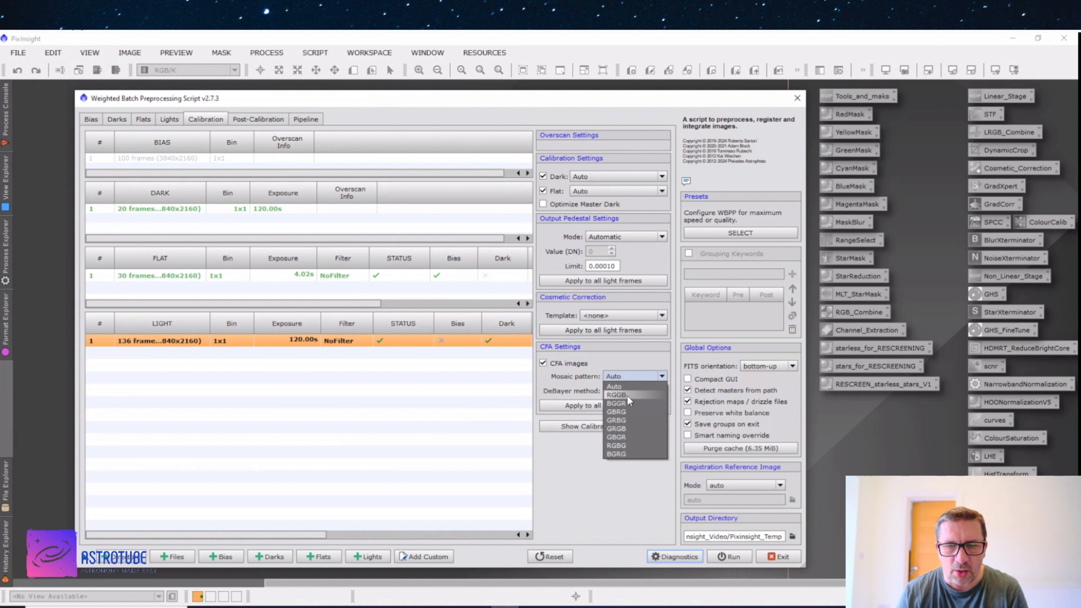
pyautogui.click(617, 395)
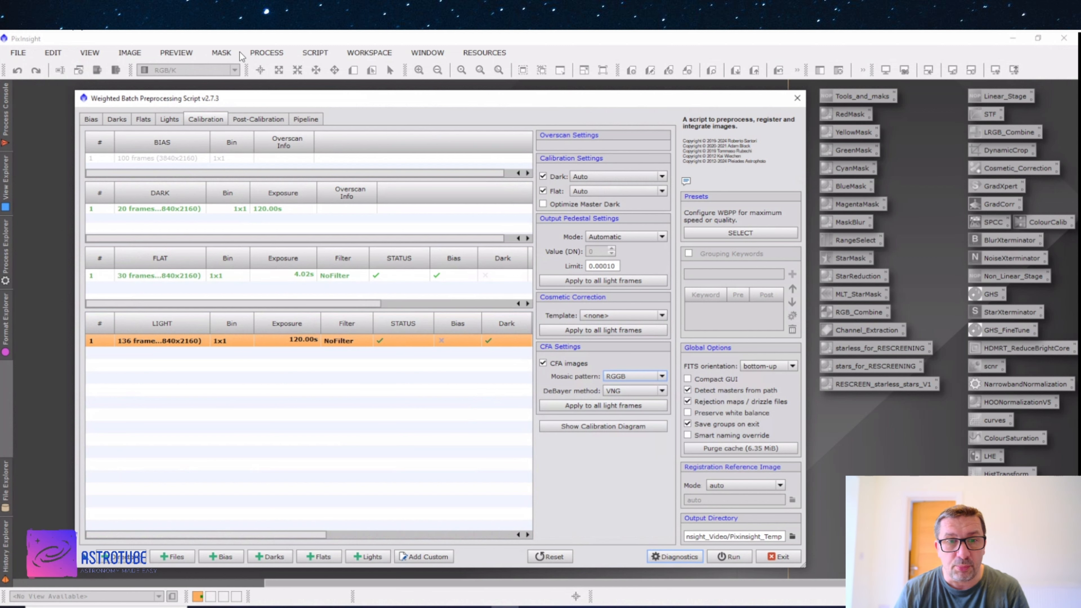
# Check the light frames' post-calibration settings and run the preprocessing, continuing past the disk space diagnostics.
pyautogui.click(258, 118)
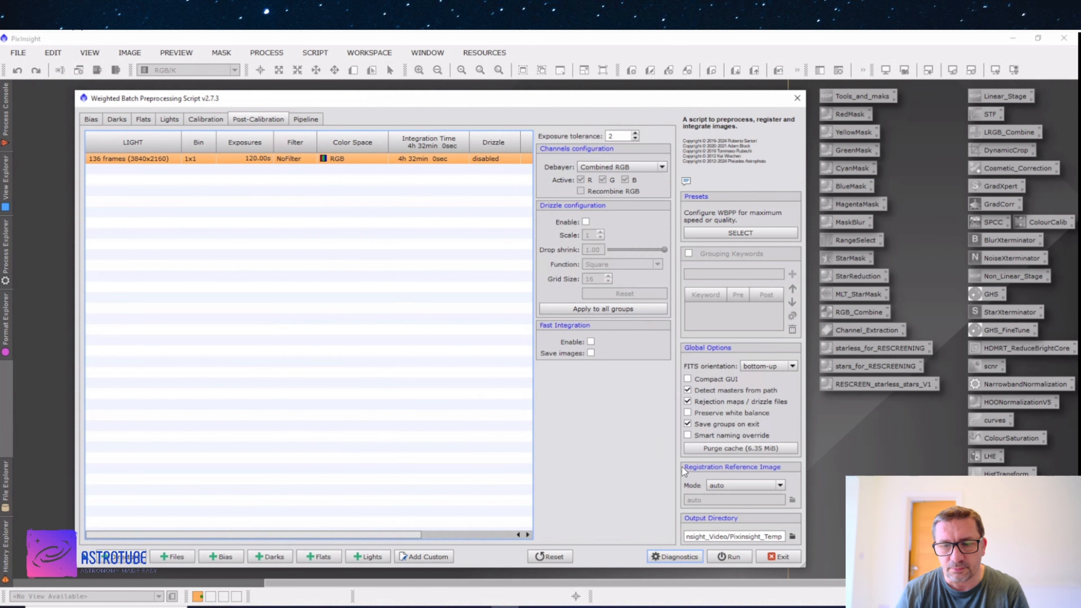
pyautogui.click(731, 557)
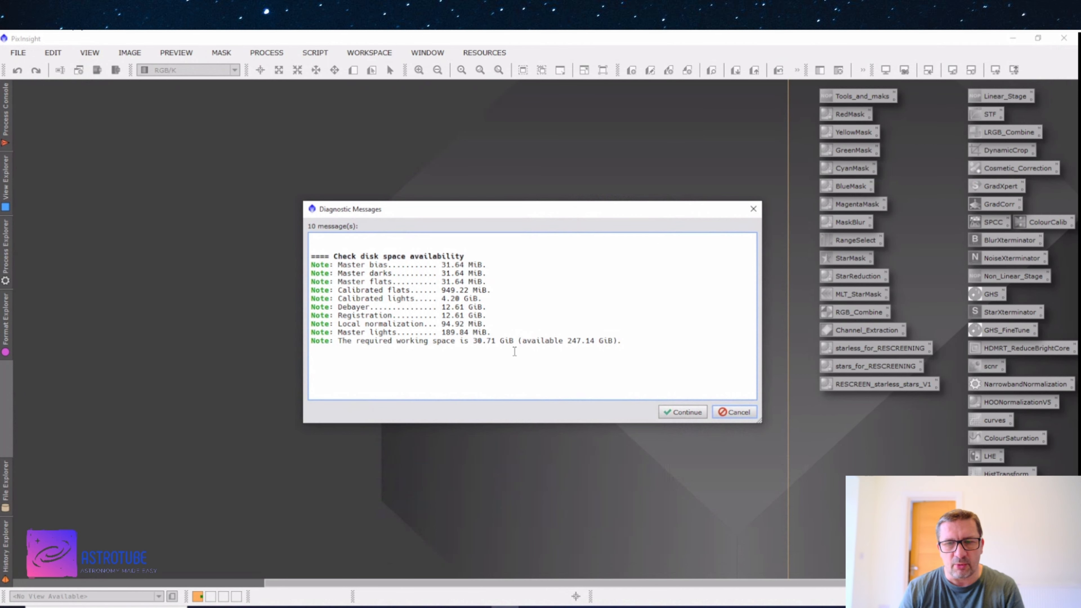
pyautogui.click(670, 412)
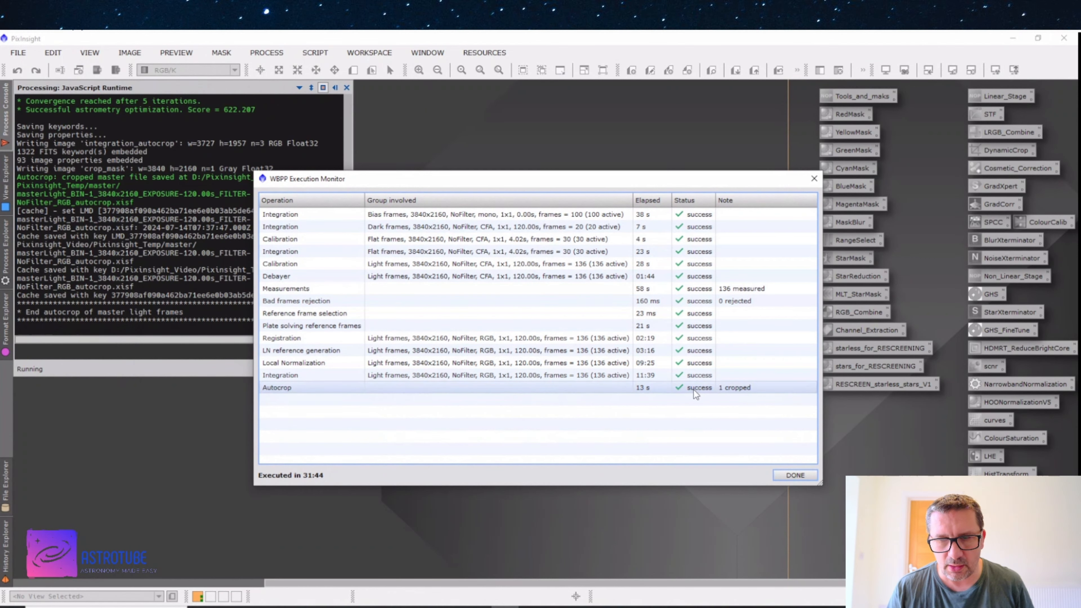
# Dismiss the execution monitor and Smart Report, and exit the preprocessing script, agreeing to purge its cache.
pyautogui.click(789, 477)
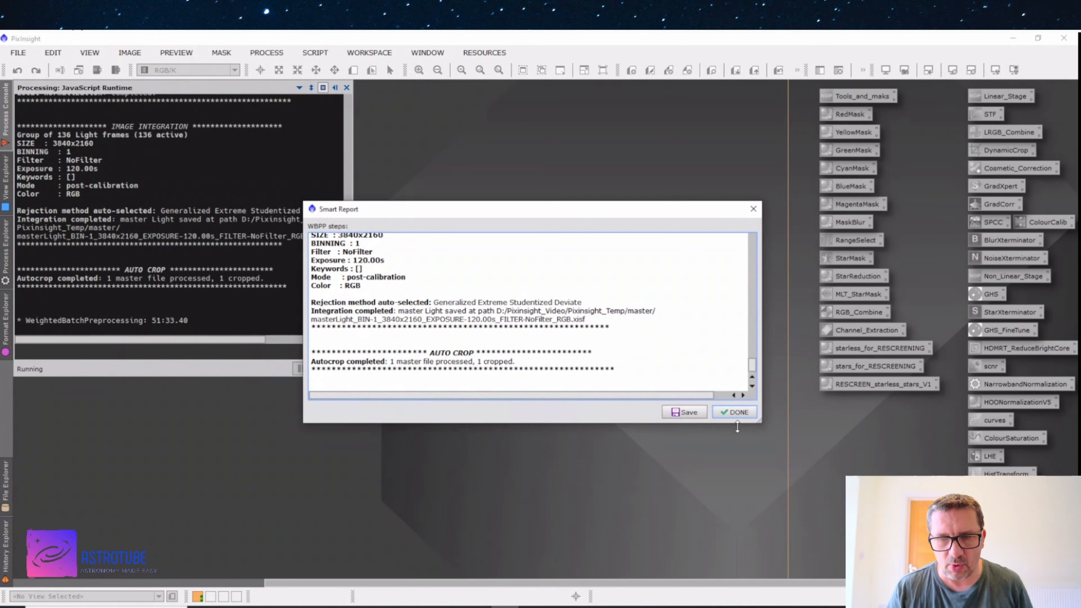
pyautogui.click(741, 413)
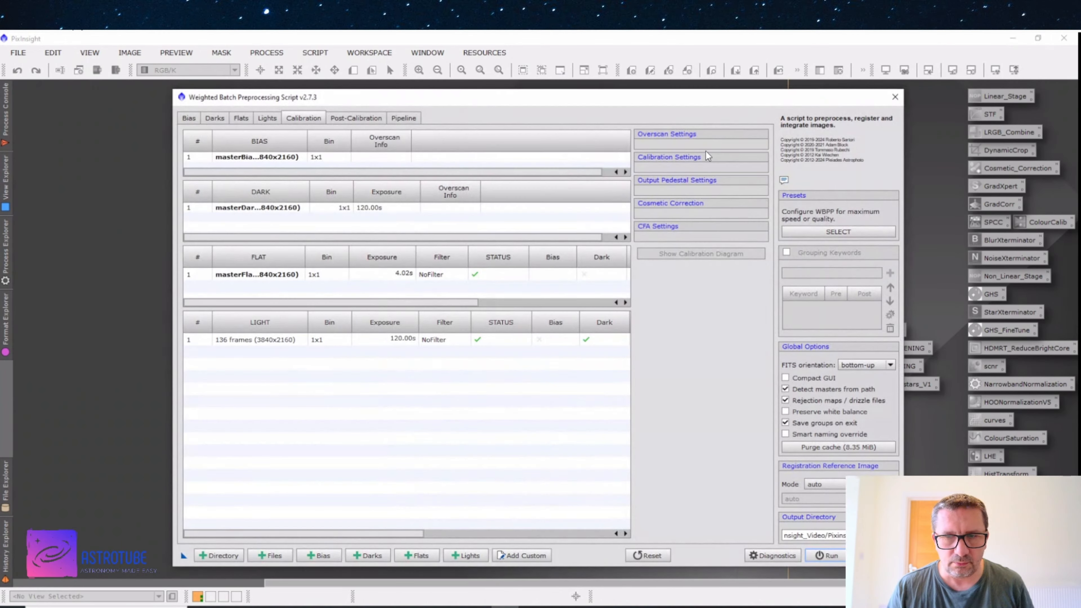
pyautogui.click(897, 96)
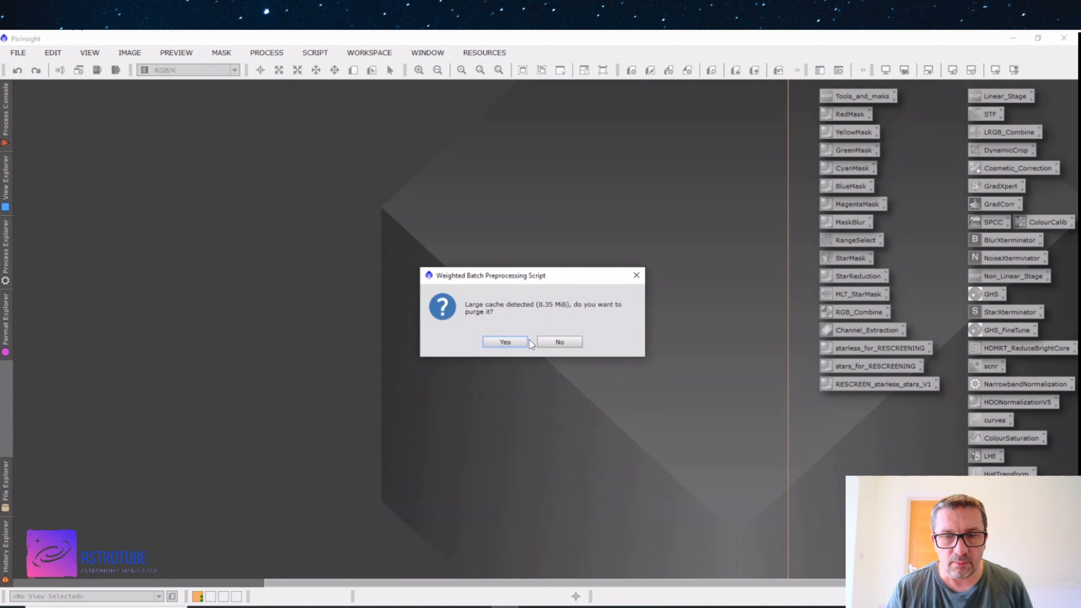
pyautogui.click(504, 341)
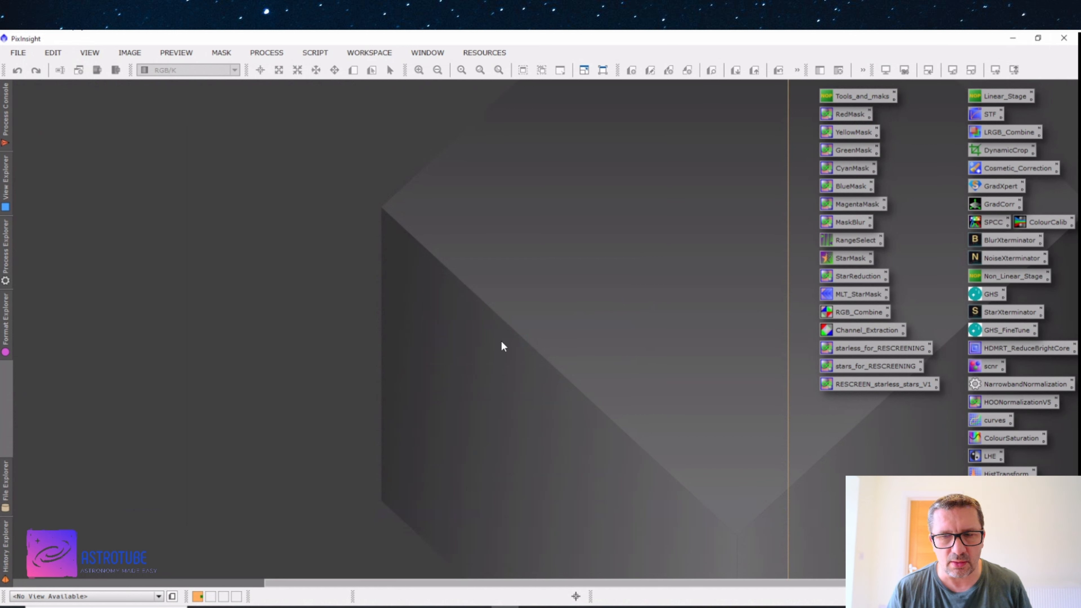
# Open masterLight_BIN-1_3840x2160_EXPOSURE-120.00s_FILTER-NoFilter_RGB_autocrop.xisf from the master folder in Pixinsight_Temp.
pyautogui.click(21, 57)
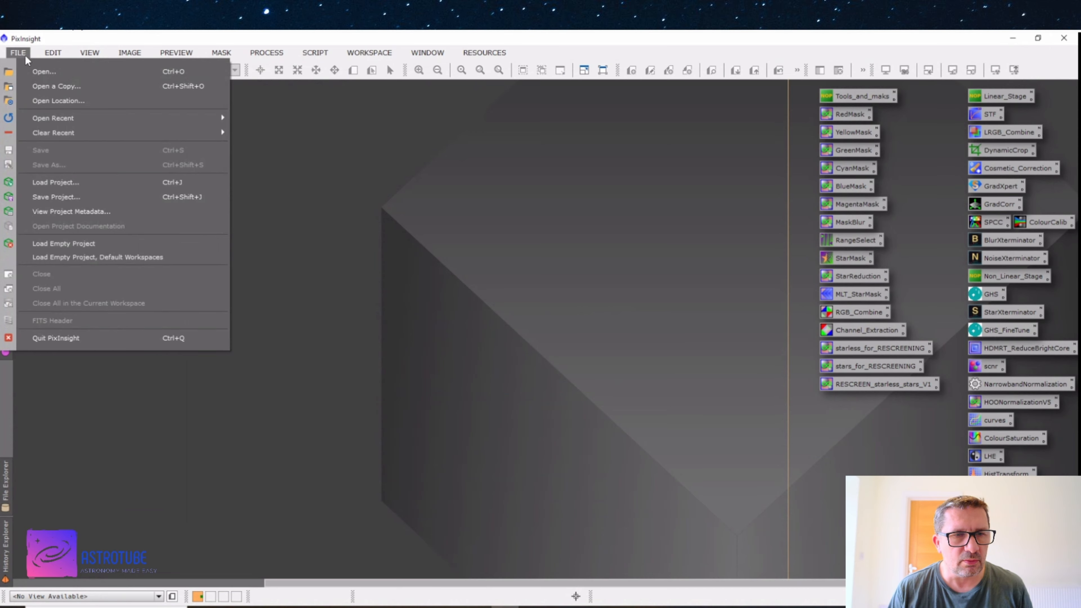
pyautogui.click(40, 70)
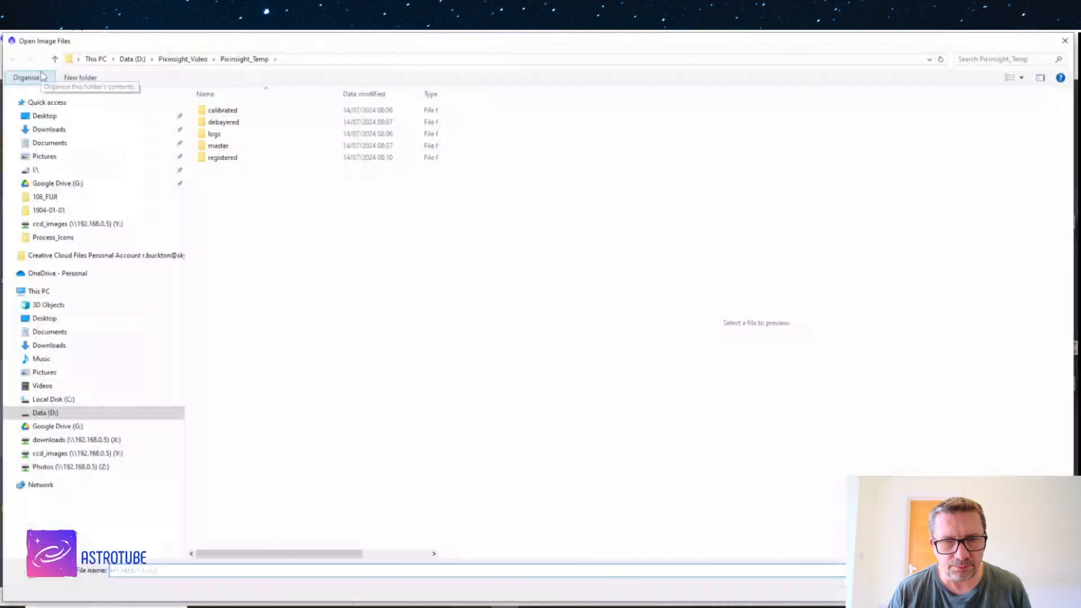
pyautogui.click(195, 60)
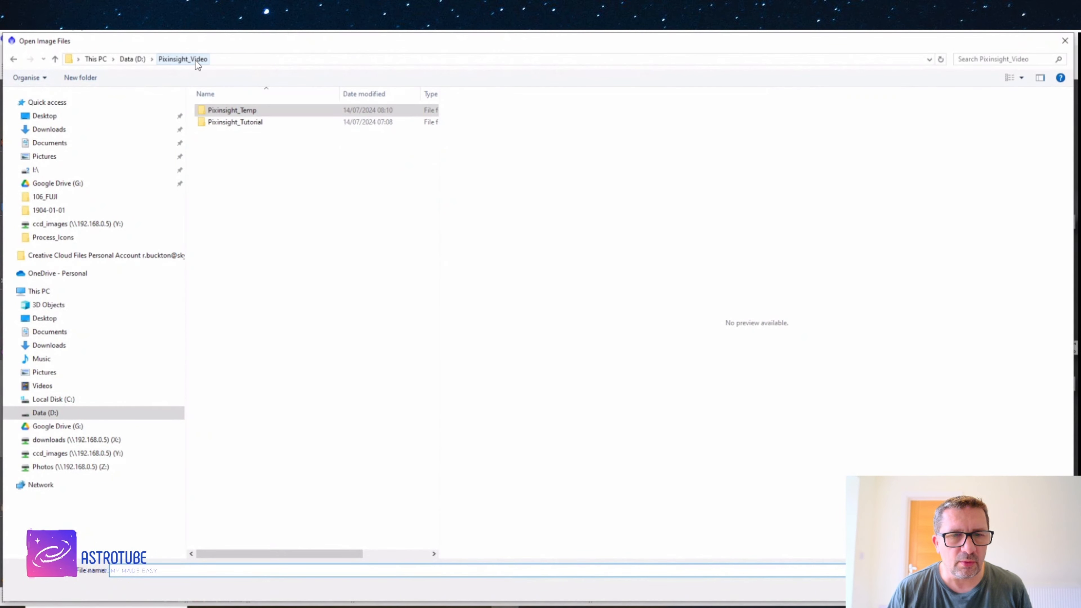
pyautogui.doubleClick(220, 109)
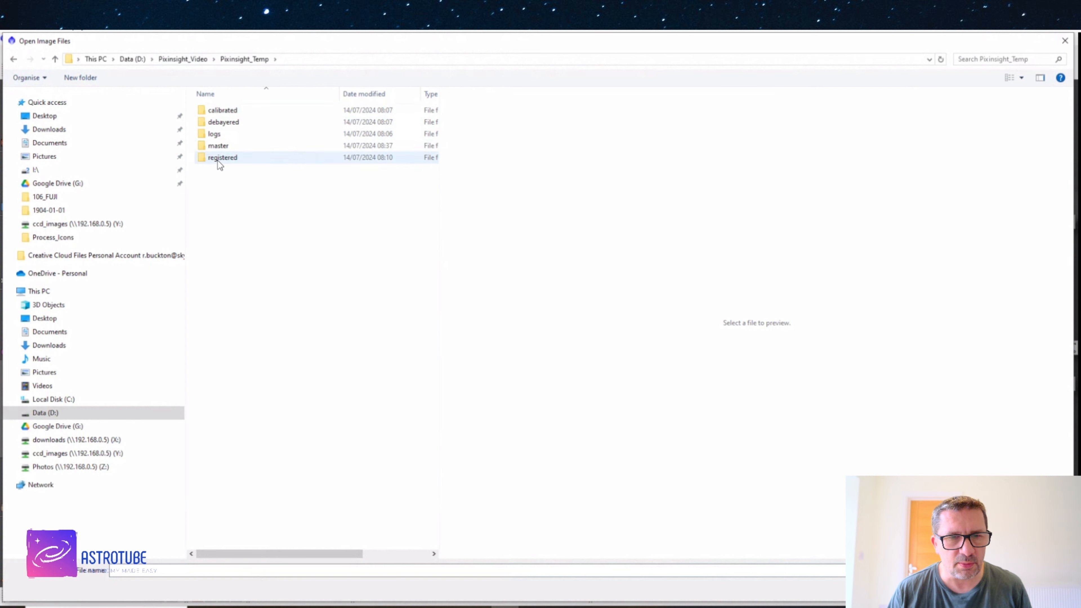
pyautogui.doubleClick(223, 147)
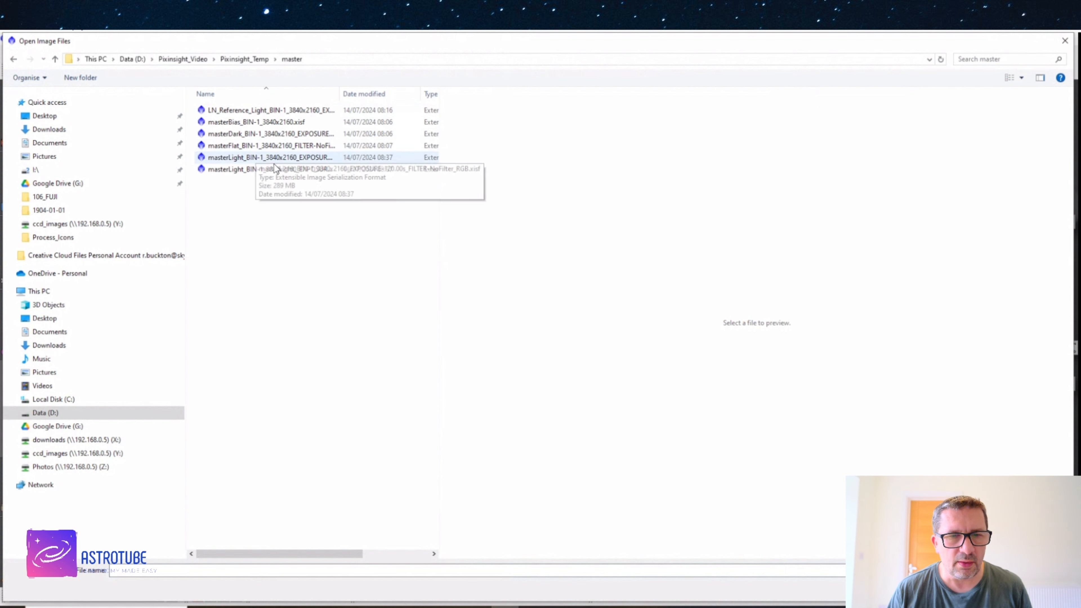
pyautogui.moveTo(342, 93); pyautogui.dragTo(515, 94)
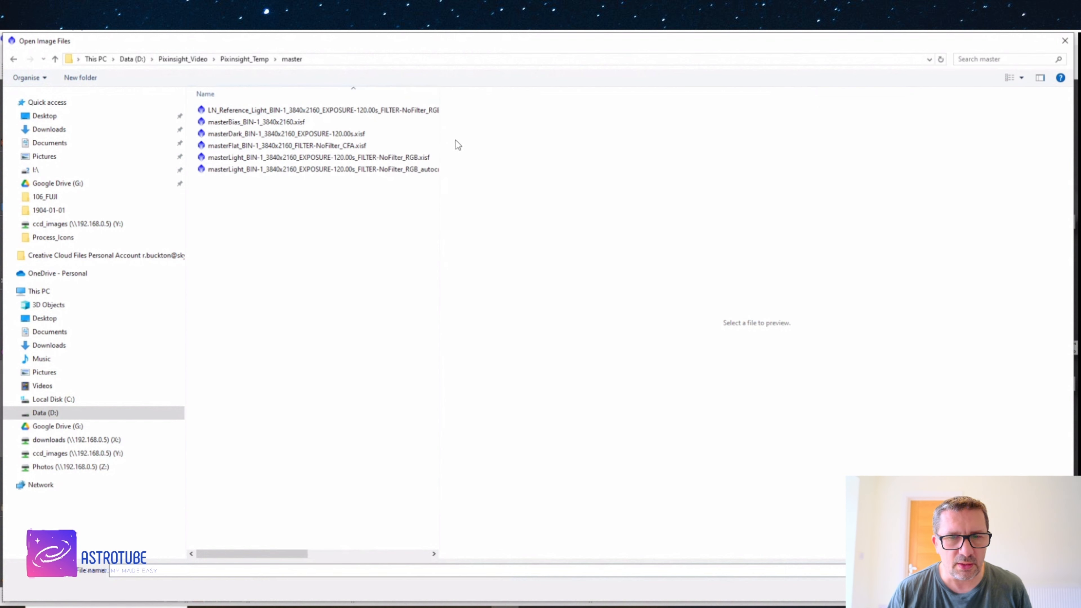
pyautogui.moveTo(440, 97); pyautogui.dragTo(542, 96)
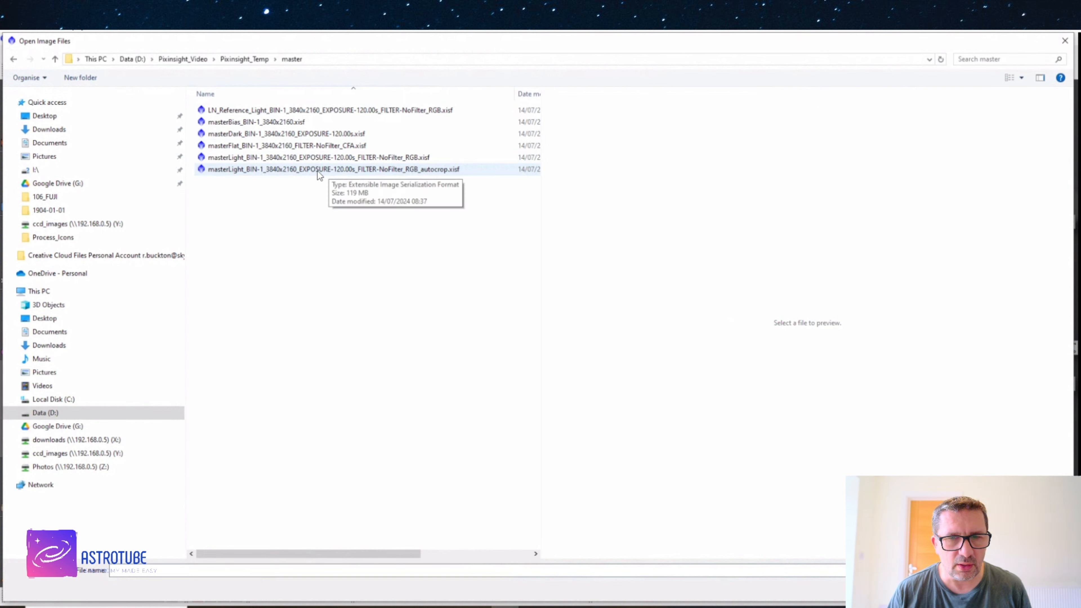
pyautogui.click(267, 168)
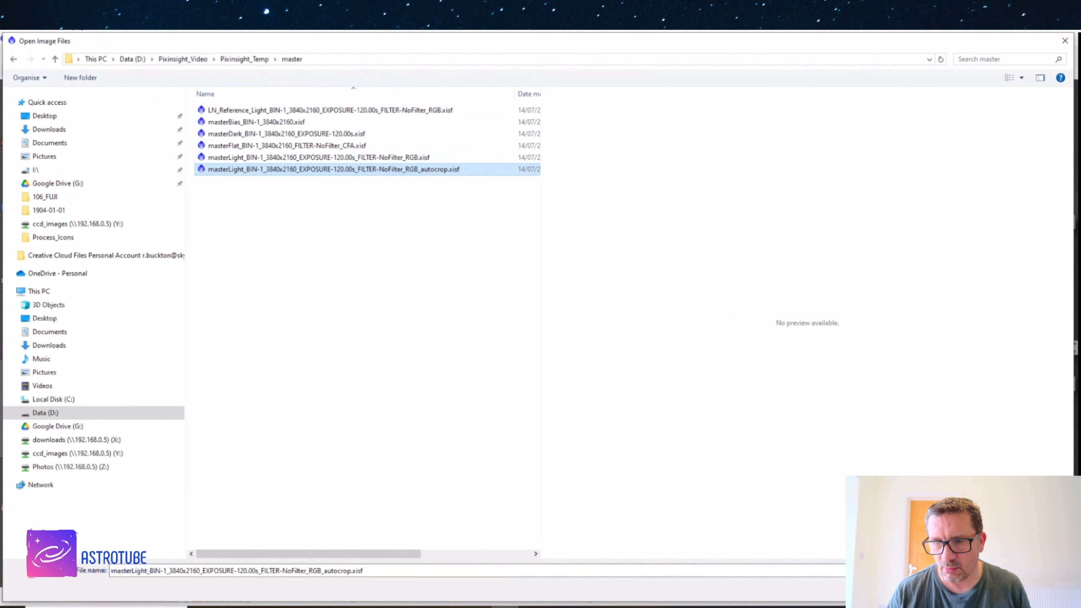
pyautogui.click(986, 590)
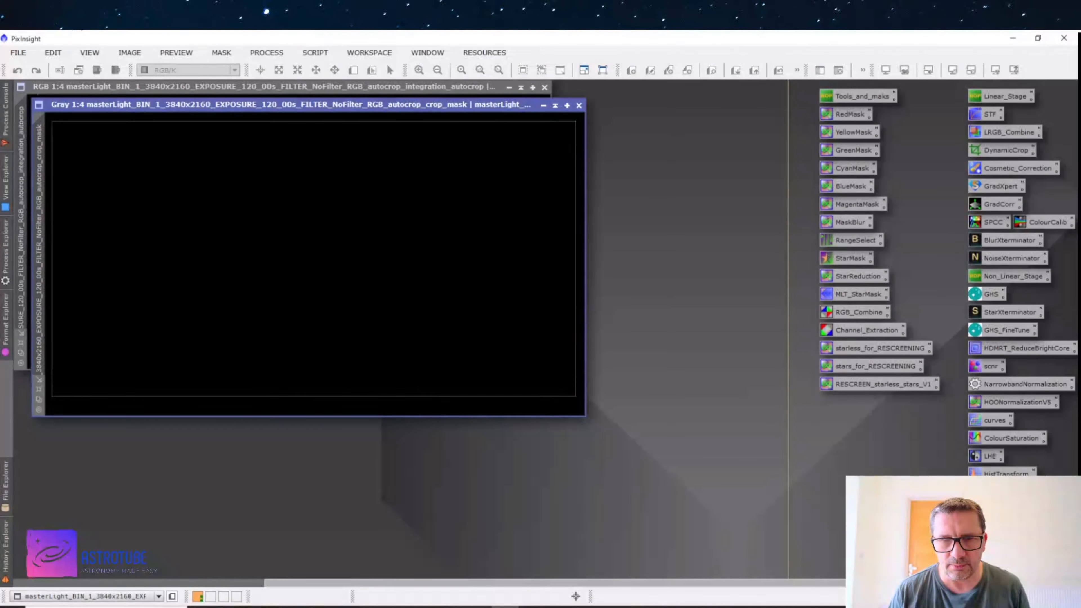
# Auto-stretch the display of the grayscale crop mask to inspect its border, and close the mask image.
pyautogui.moveTo(460, 102); pyautogui.dragTo(619, 234)
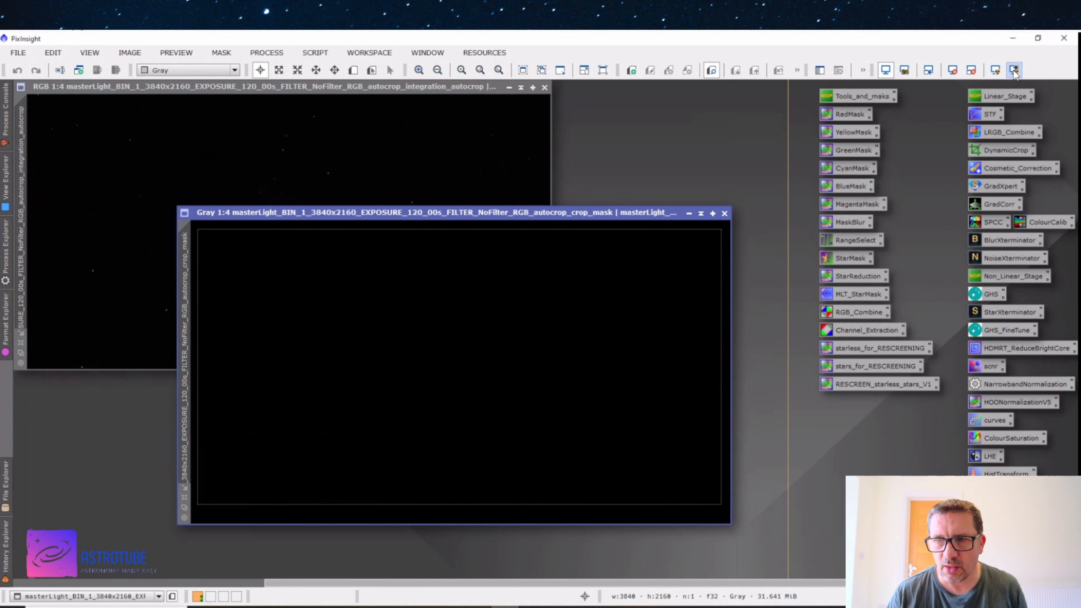
pyautogui.click(996, 70)
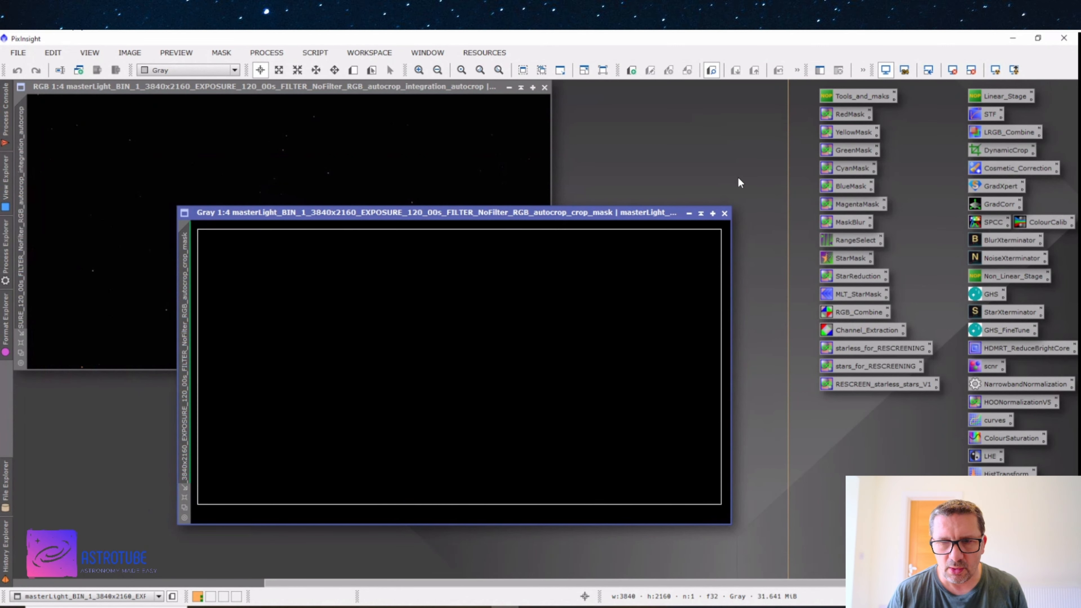
pyautogui.click(725, 214)
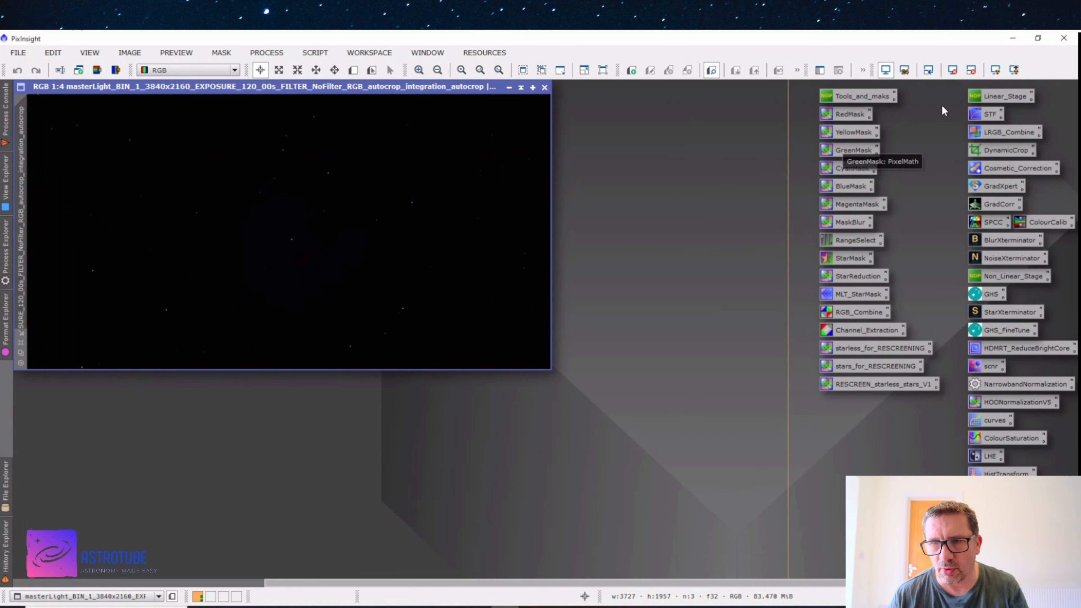
# Auto-stretch the display of the cropped RGB master light with ScreenTransferFunction, keeping the channels linked.
pyautogui.doubleClick(978, 115)
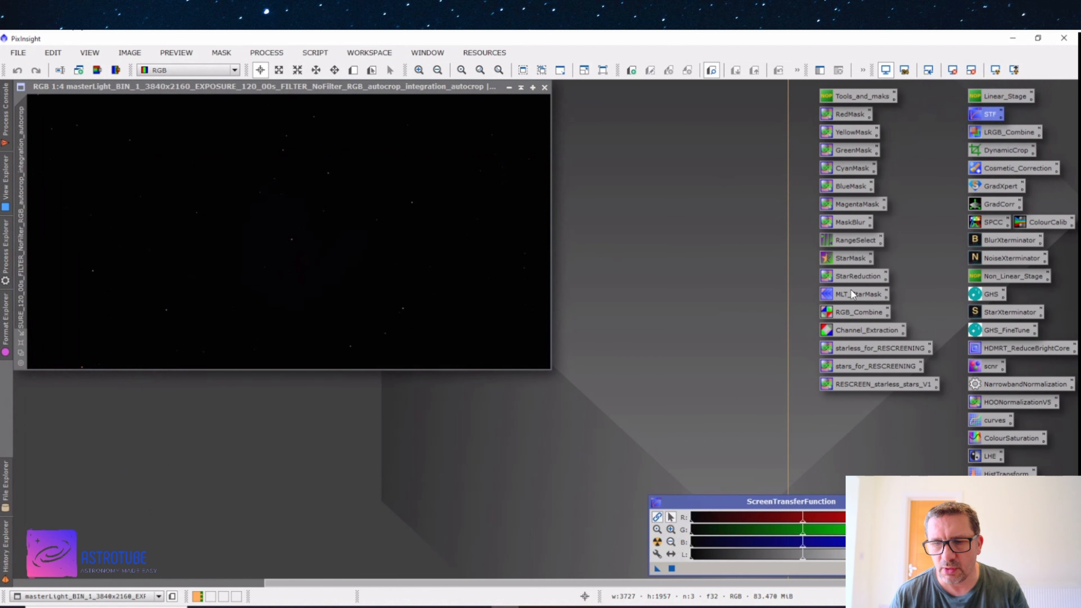
pyautogui.click(656, 543)
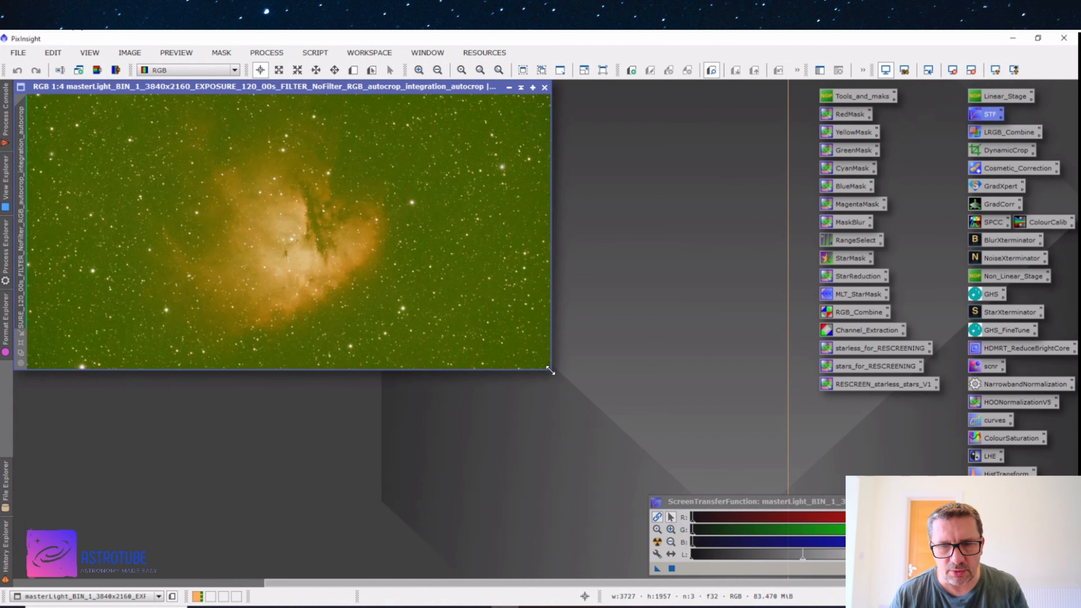
# Enlarge the master light's window and auto-stretch its display with the RGB channels unlinked.
pyautogui.moveTo(554, 369); pyautogui.dragTo(735, 489)
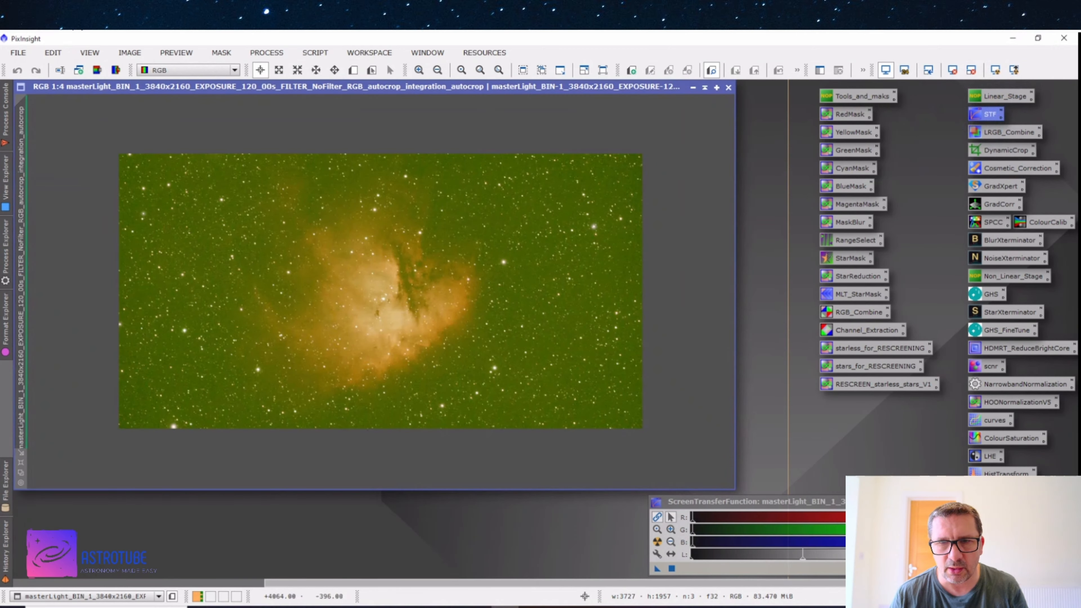
pyautogui.click(419, 70)
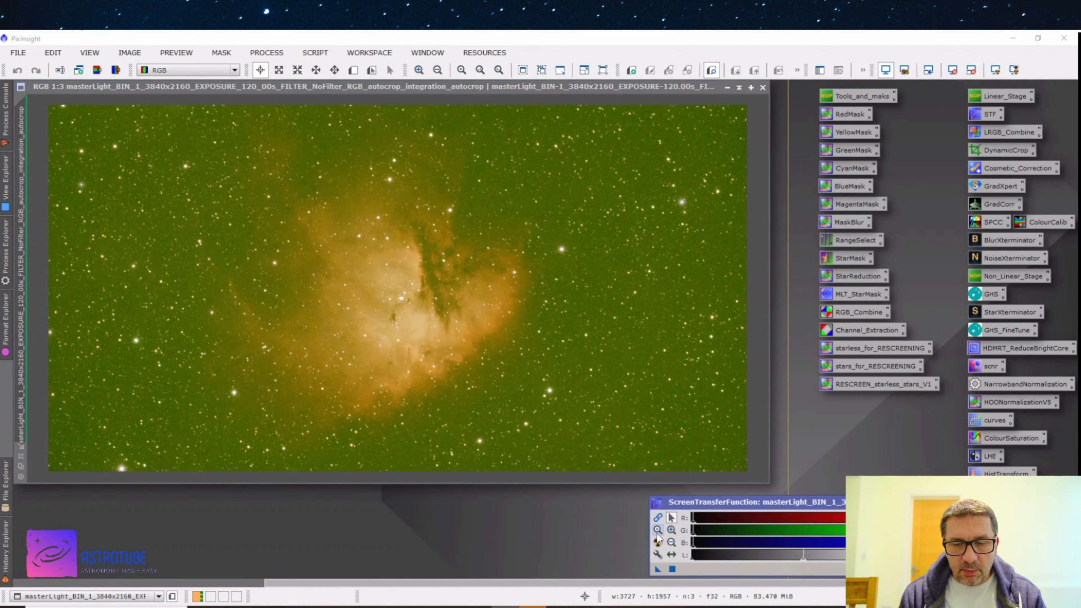
pyautogui.click(658, 517)
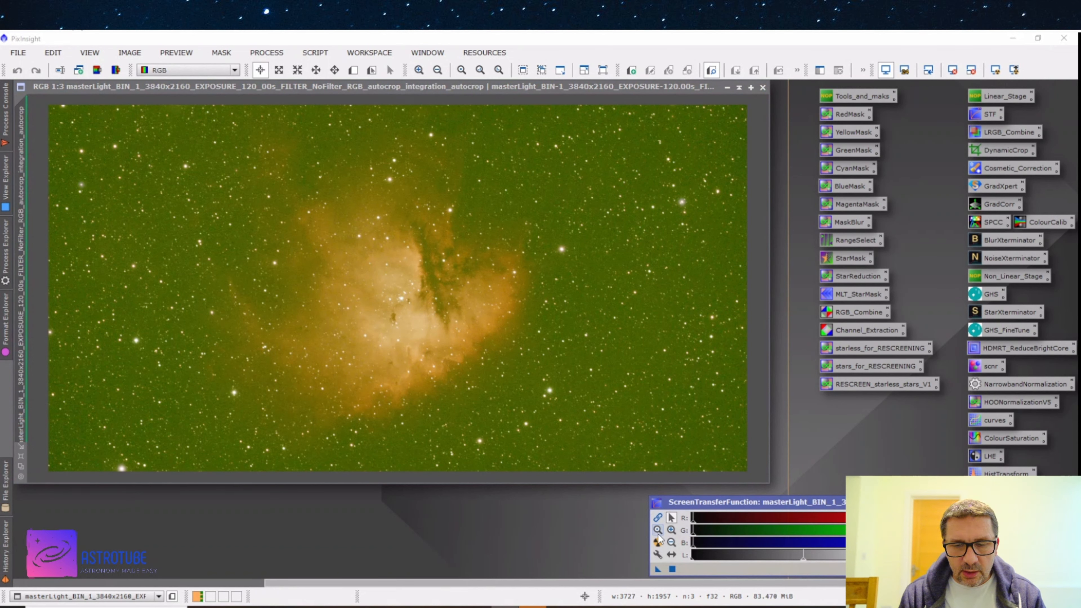
pyautogui.click(657, 542)
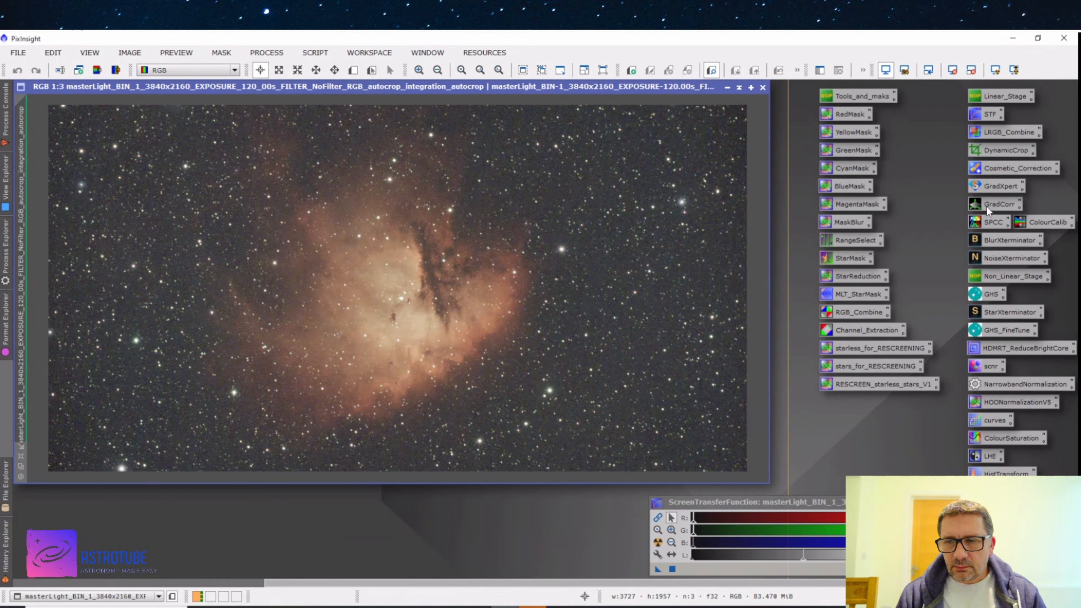
# Apply GradientCorrection to the master light with automatic convergence and structure protection enabled, and close the process.
pyautogui.click(1002, 206)
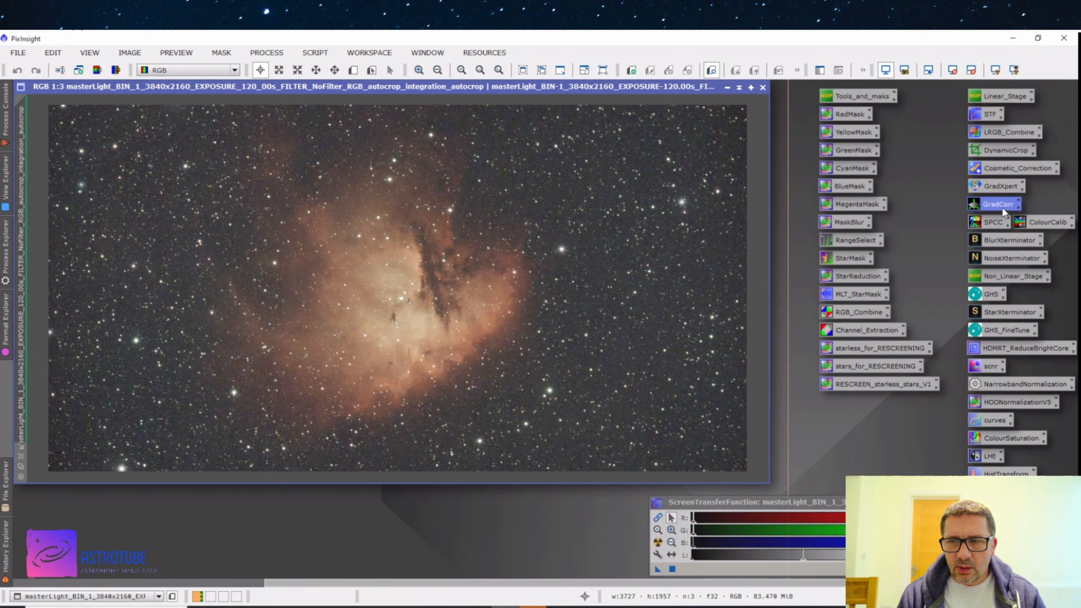
pyautogui.doubleClick(1001, 207)
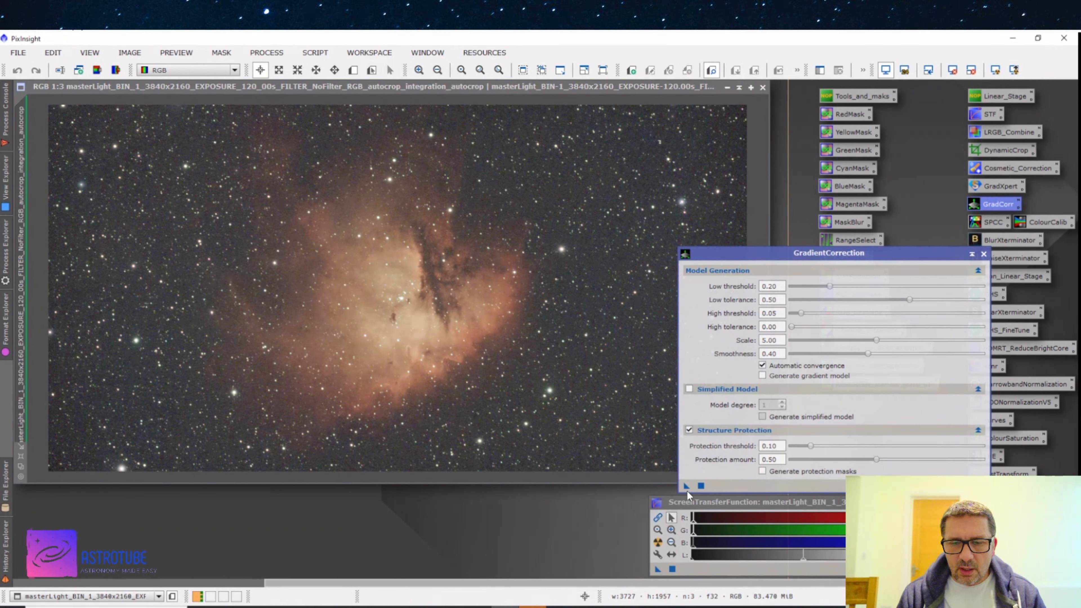
pyautogui.moveTo(687, 486); pyautogui.dragTo(515, 404)
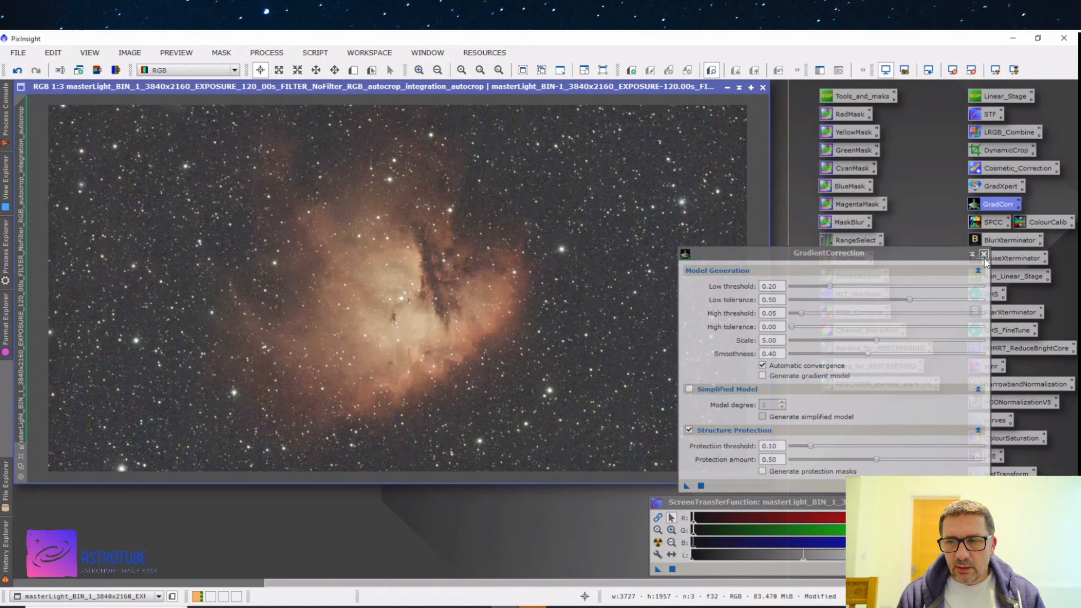
pyautogui.click(984, 255)
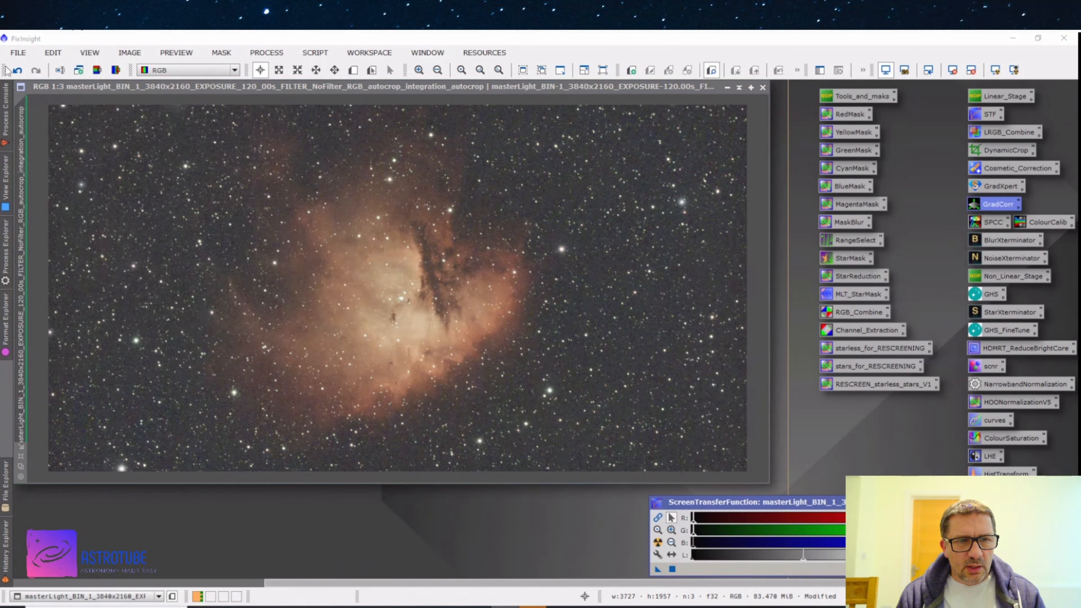
# Compare the master light before and after gradient correction by undoing and redoing it, leaving the correction applied.
pyautogui.click(18, 71)
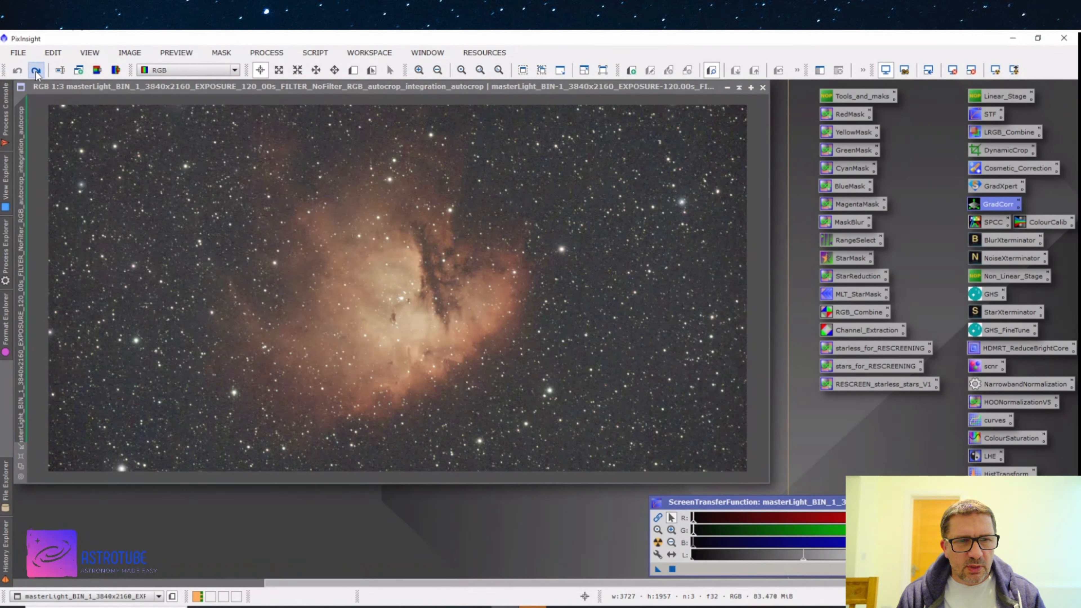
pyautogui.click(36, 71)
pyautogui.click(18, 71)
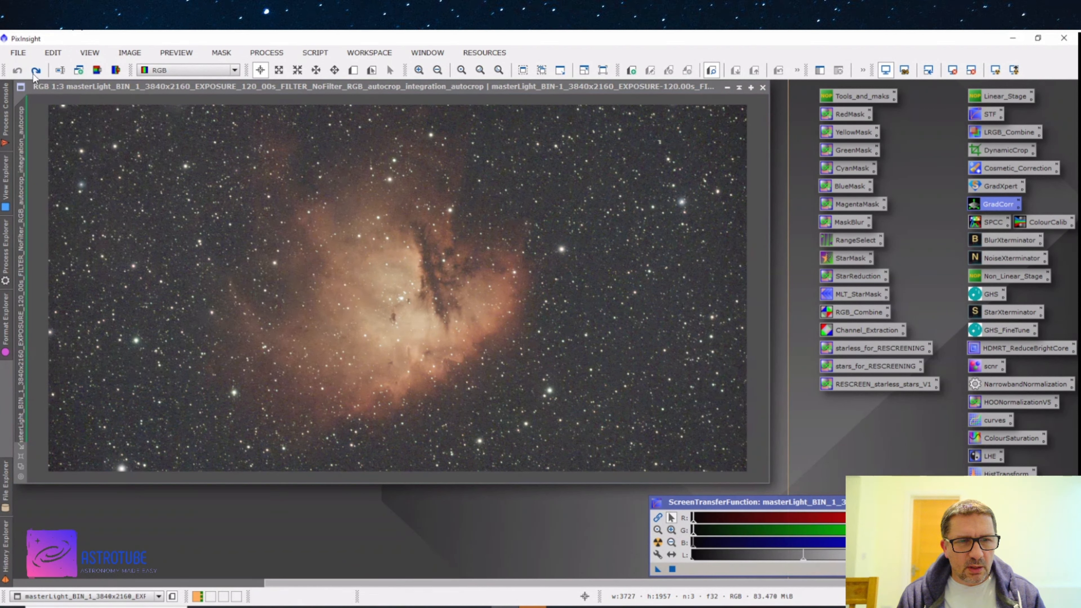
pyautogui.click(36, 70)
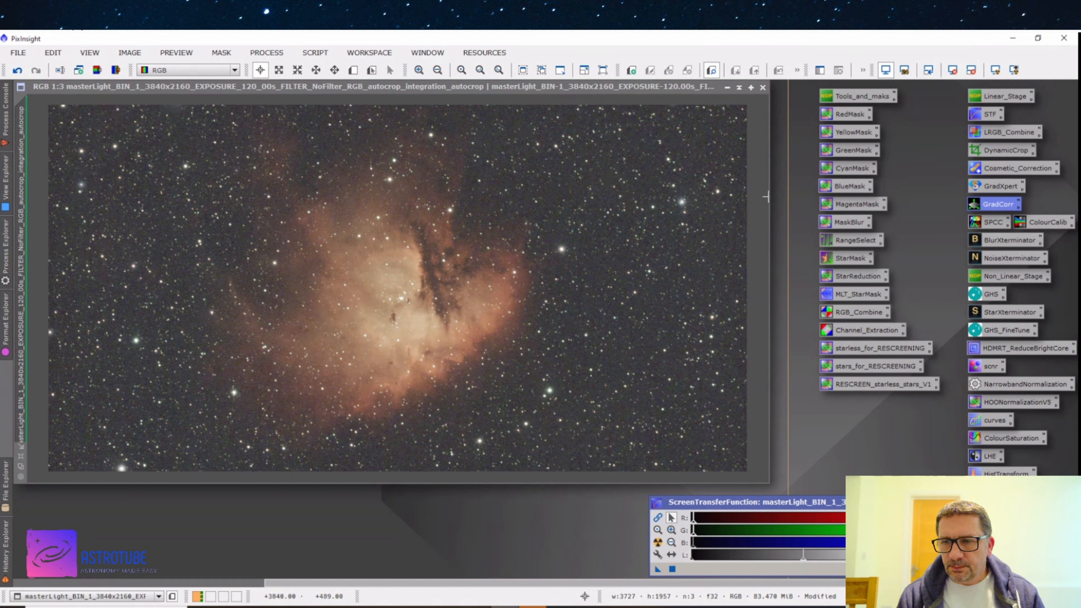
# In SpectrophotometricColorCalibration, set the region of interest from a new background preview of about 756 × 489 px at the image's lower right.
pyautogui.doubleClick(986, 226)
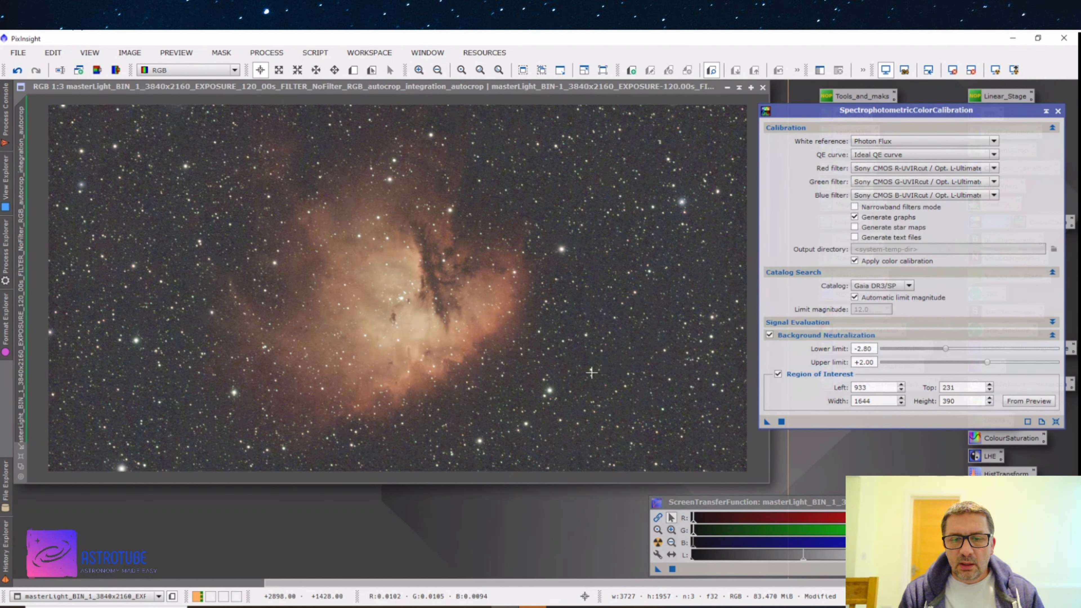
pyautogui.hotkey('alt', 'n')
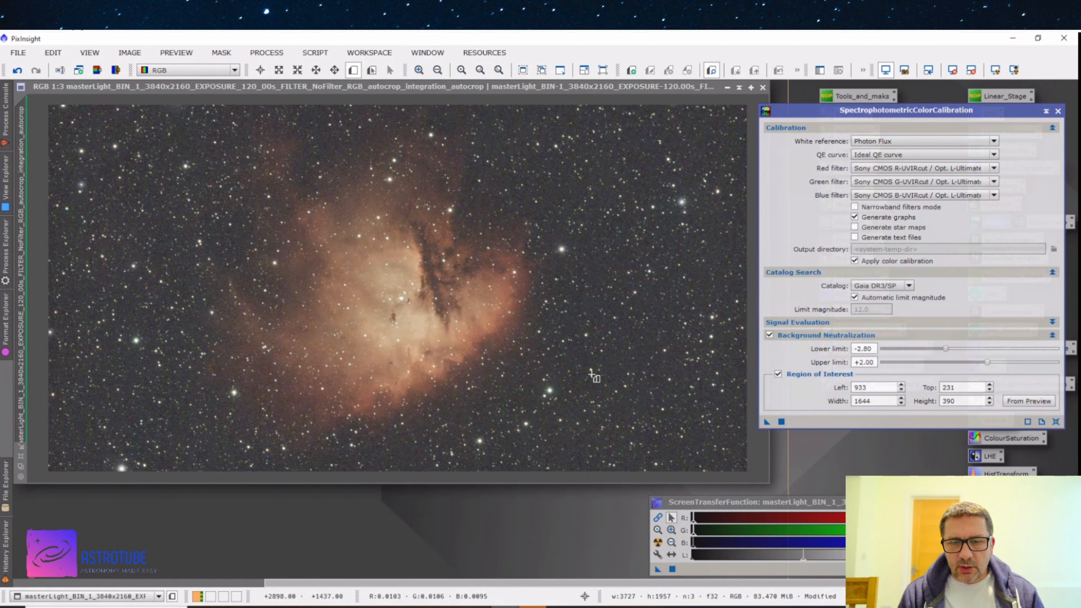
pyautogui.moveTo(591, 373); pyautogui.dragTo(738, 470)
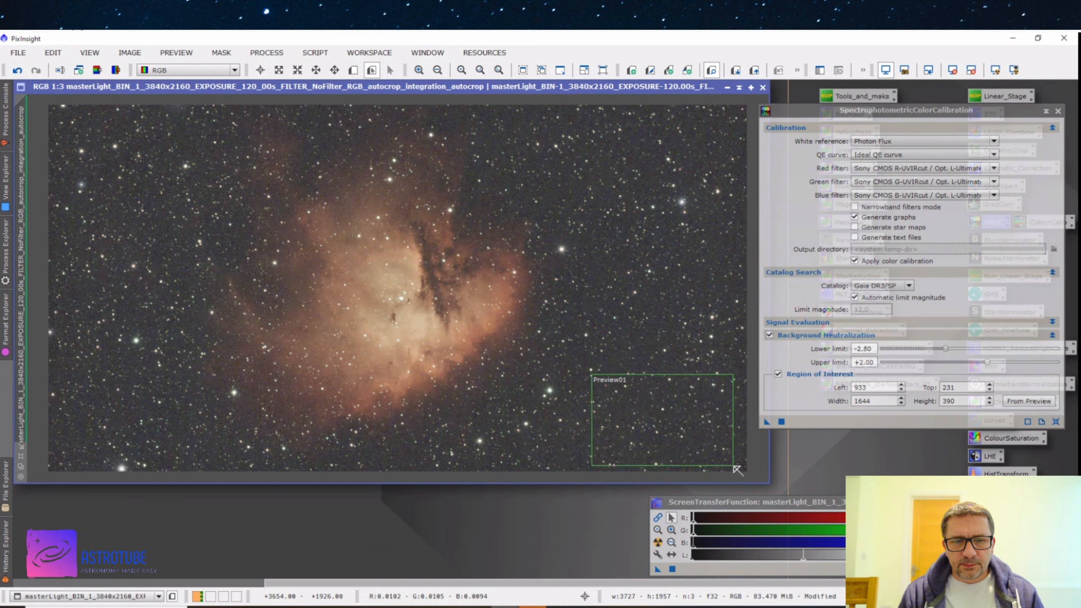
pyautogui.click(1019, 402)
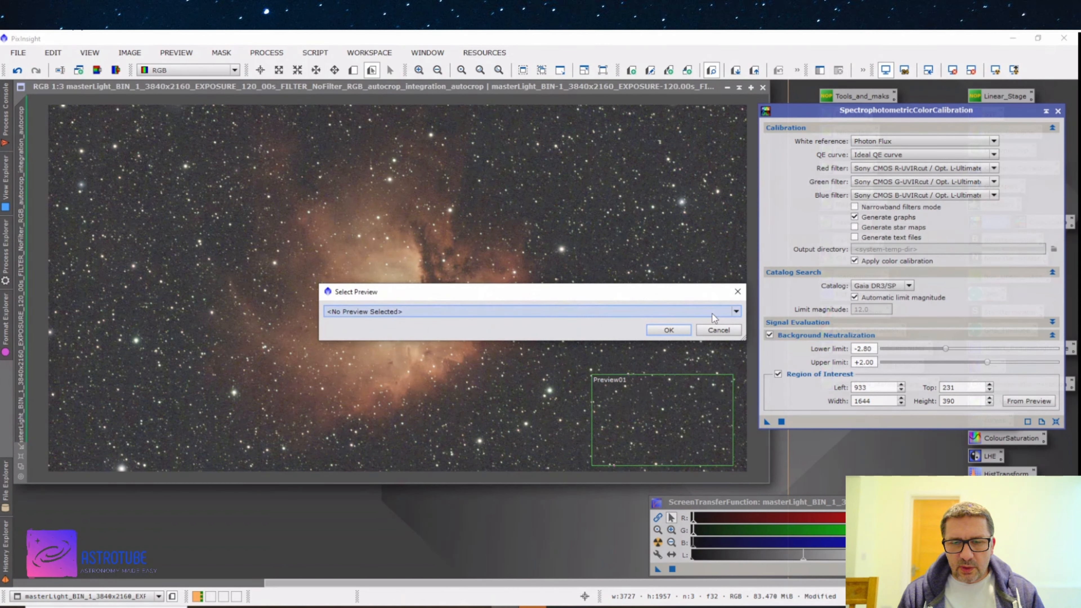
pyautogui.click(645, 315)
pyautogui.click(612, 330)
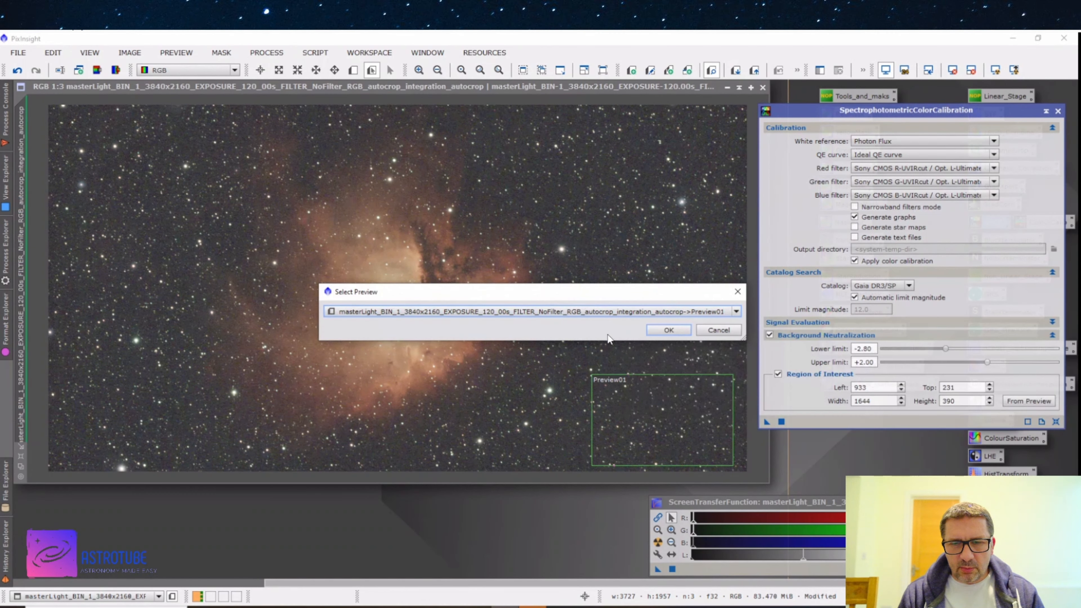
pyautogui.click(668, 329)
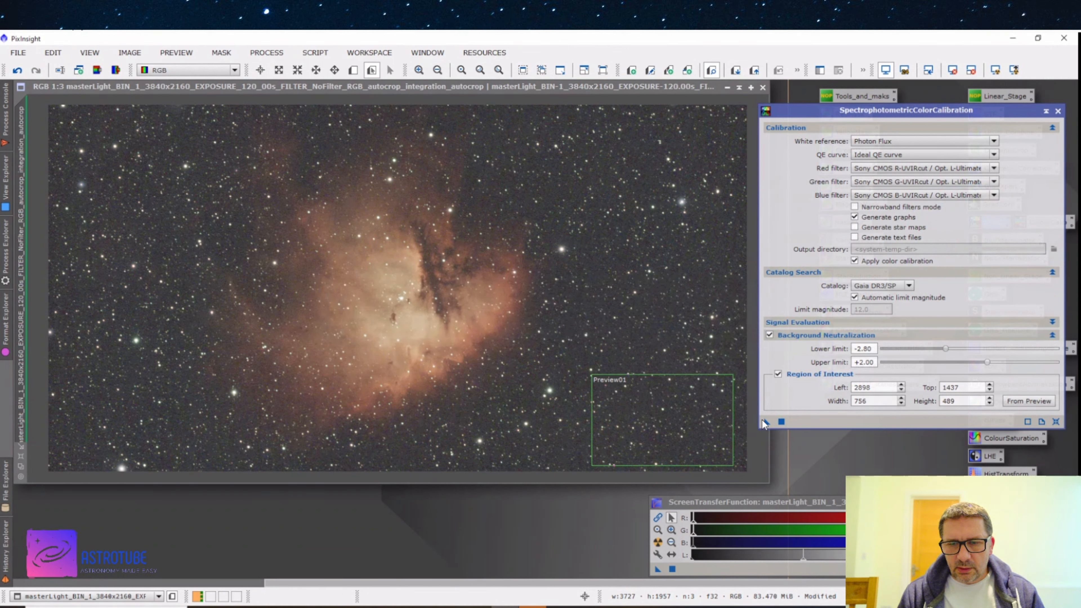
# Colour-calibrate the master light with SpectrophotometricColorCalibration and auto-stretch its display again with the channels linked.
pyautogui.moveTo(766, 422); pyautogui.dragTo(466, 335)
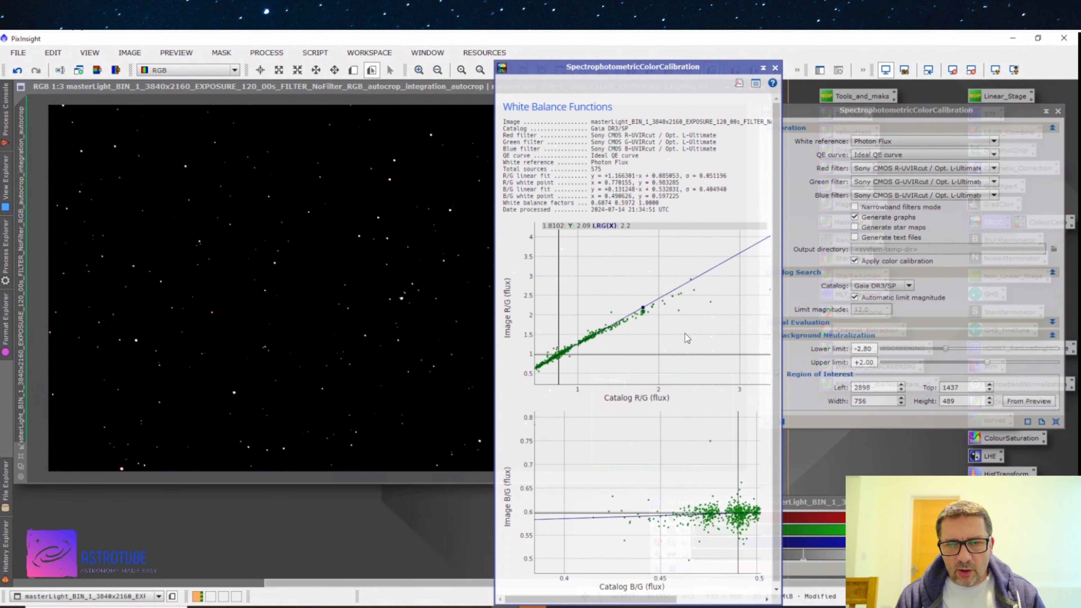
pyautogui.click(774, 68)
pyautogui.click(1058, 111)
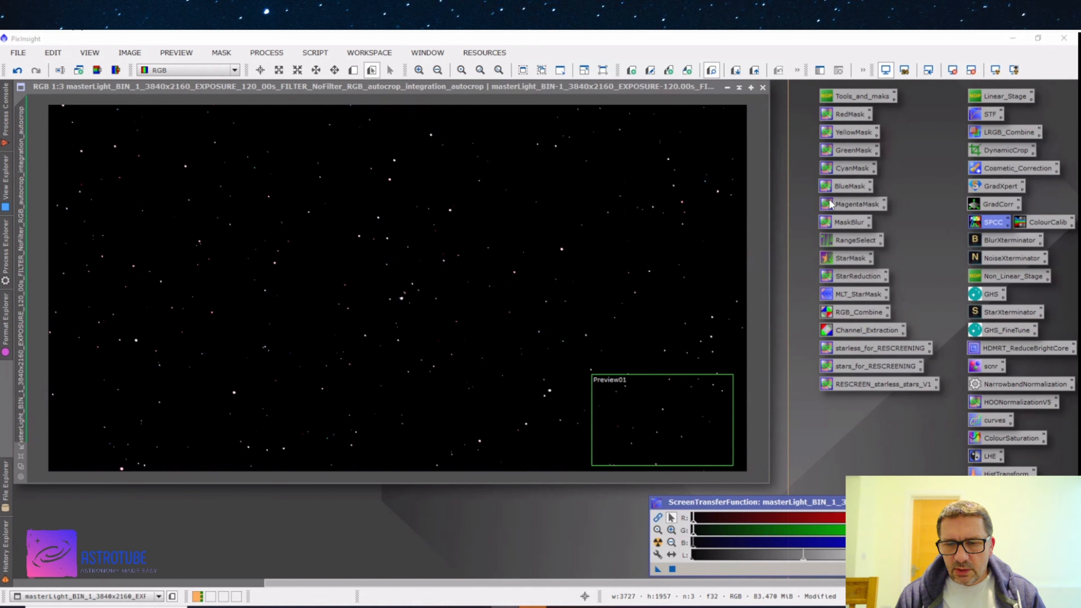
pyautogui.click(658, 546)
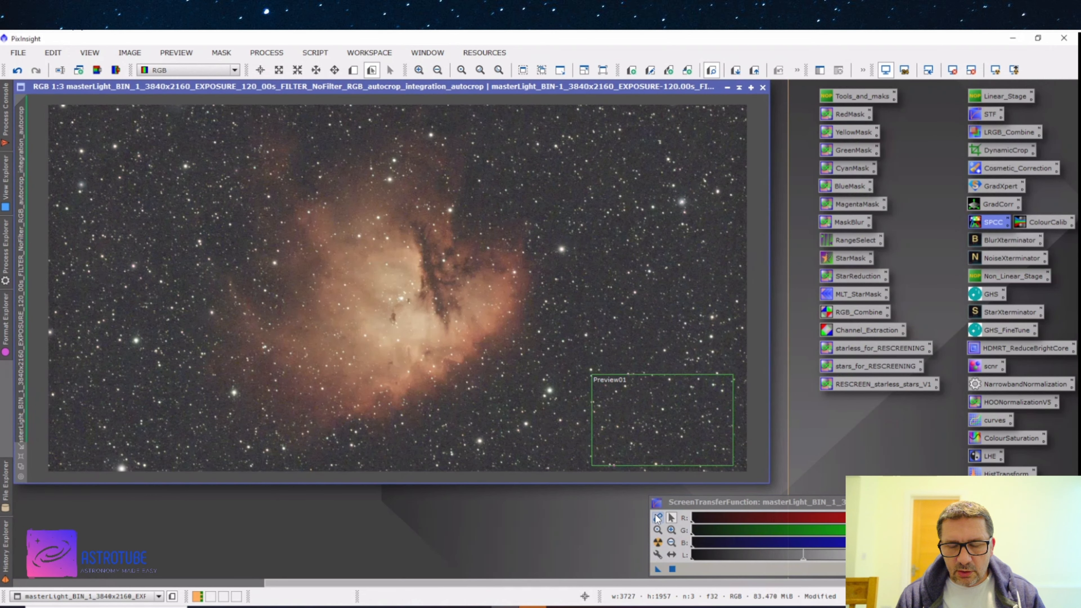
pyautogui.click(658, 541)
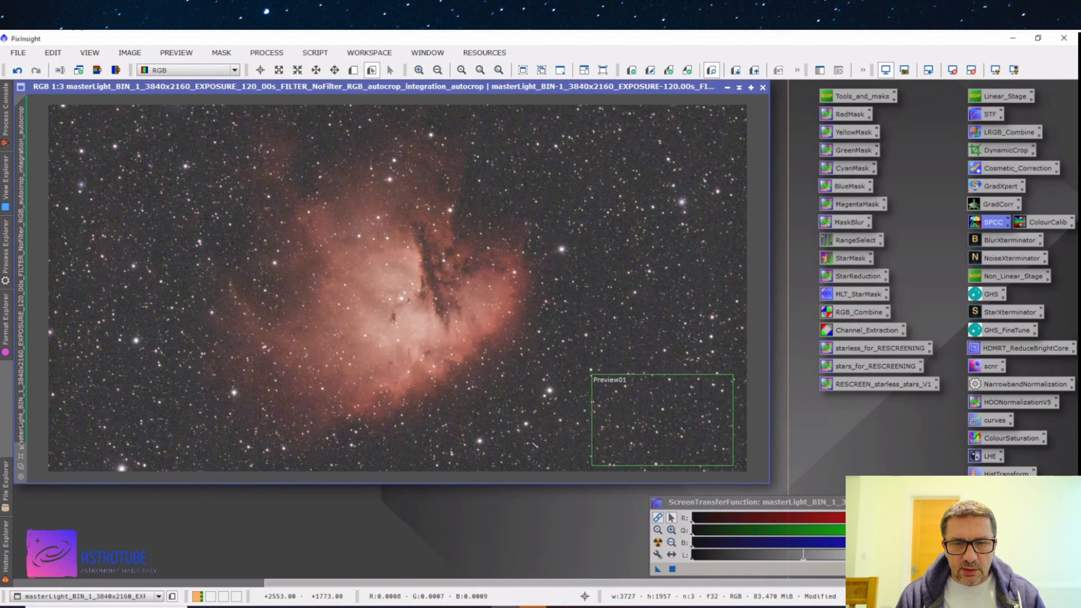
# Change the master light's image identifier to RGB.
pyautogui.moveTo(6, 179)
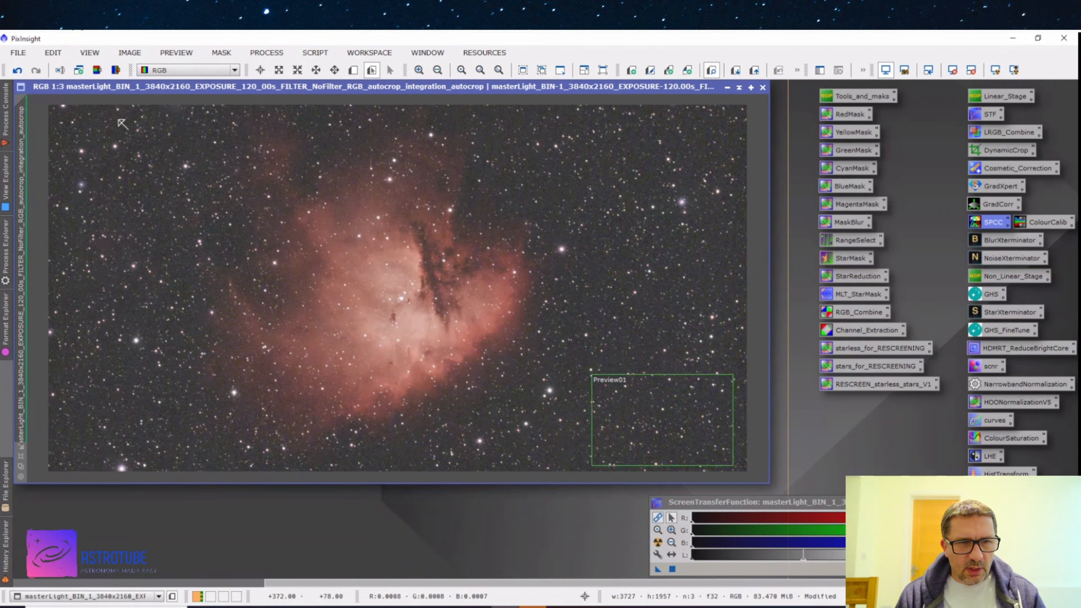
pyautogui.rightClick(27, 149)
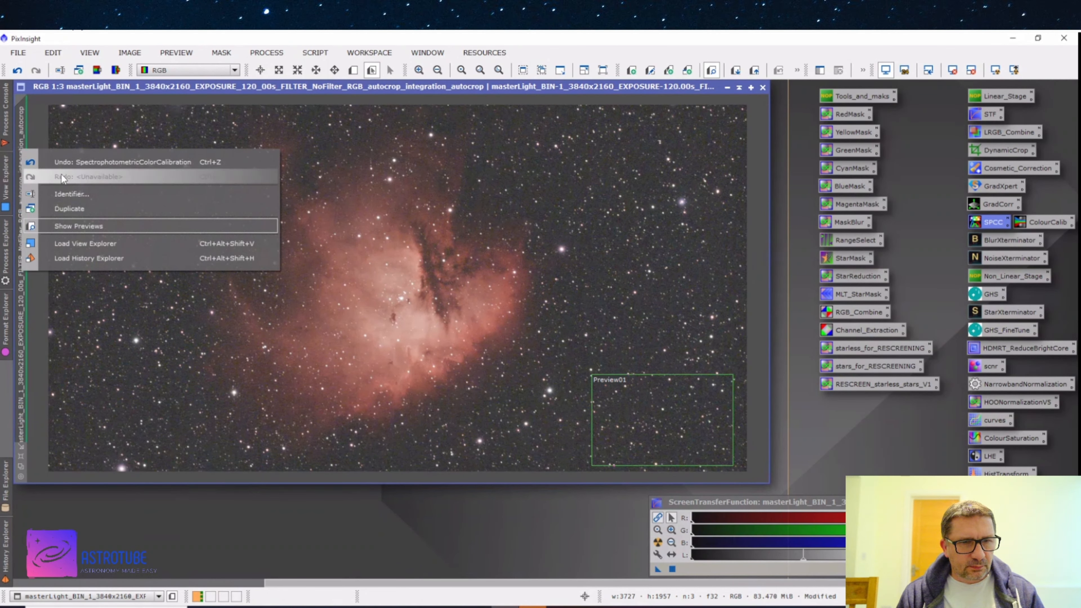
pyautogui.click(73, 192)
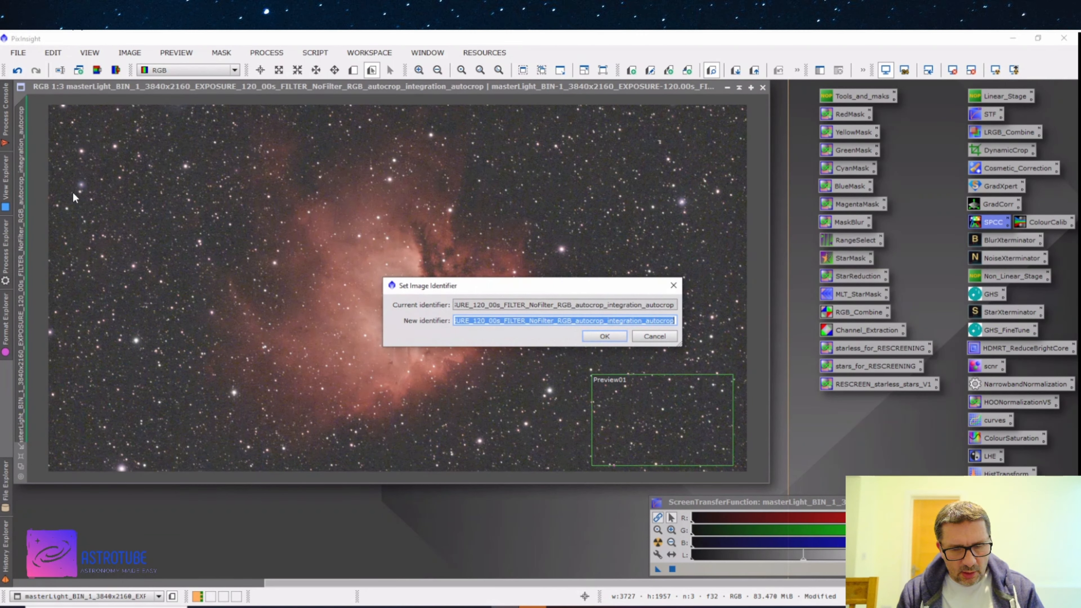
pyautogui.write('RGB')
pyautogui.press('Return')
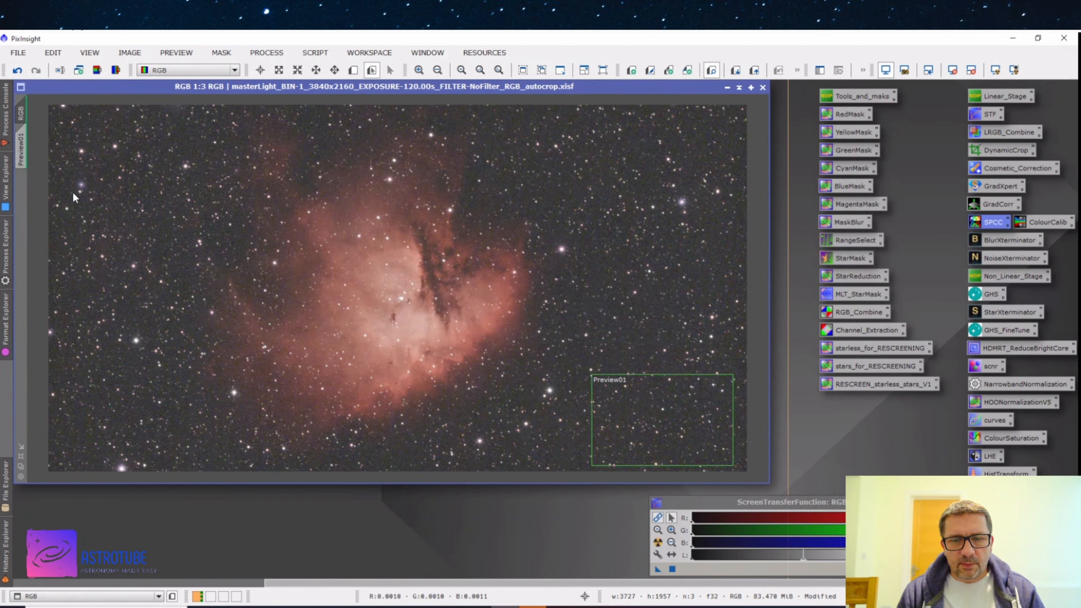
# Delete the background preview Preview01 from the RGB image.
pyautogui.click(25, 155)
pyautogui.rightClick(25, 156)
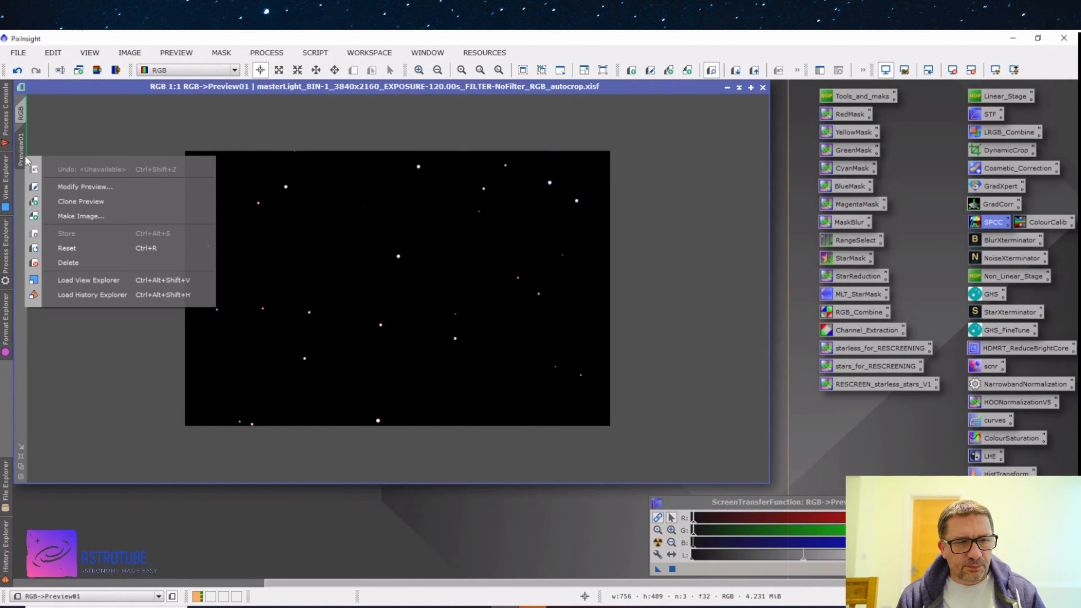
pyautogui.click(60, 261)
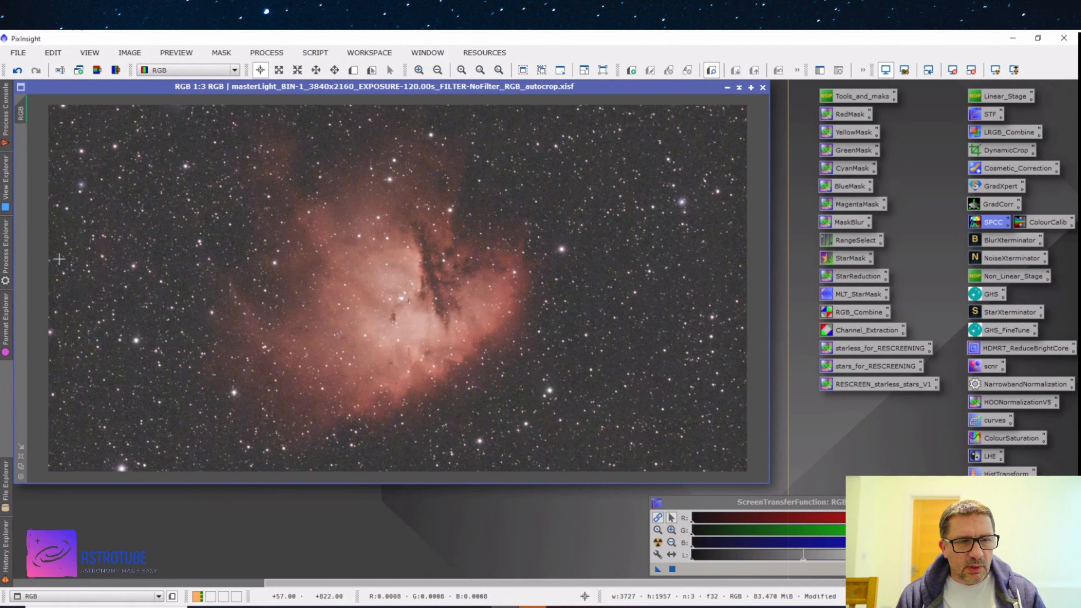
# Save the image as RGB.xisf in the Pixinsight_Temp folder, using the 32-bit IEEE 754 floating point format.
pyautogui.click(19, 54)
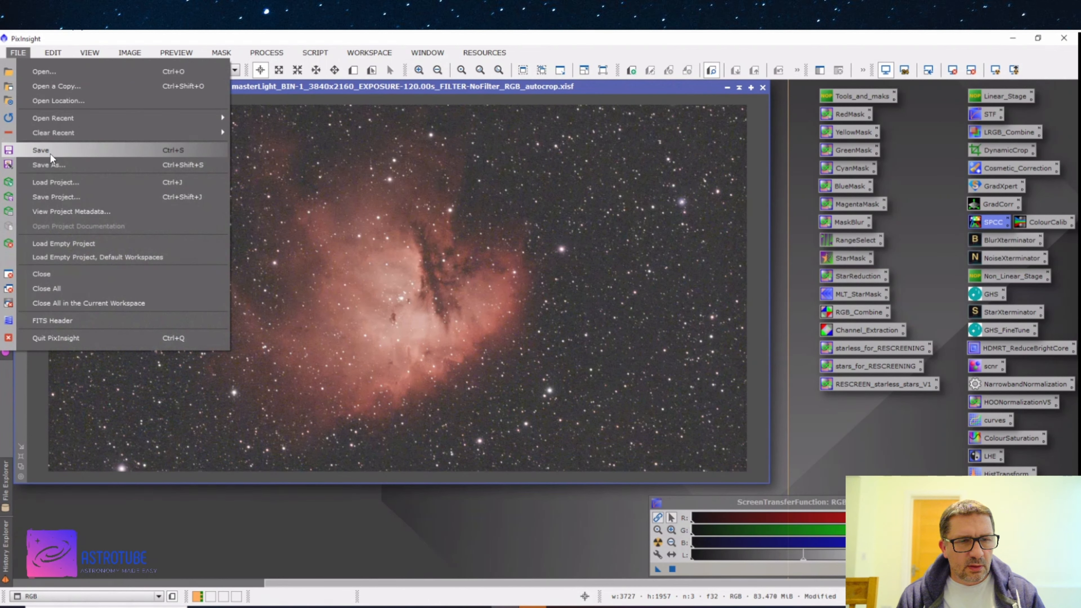
pyautogui.click(51, 163)
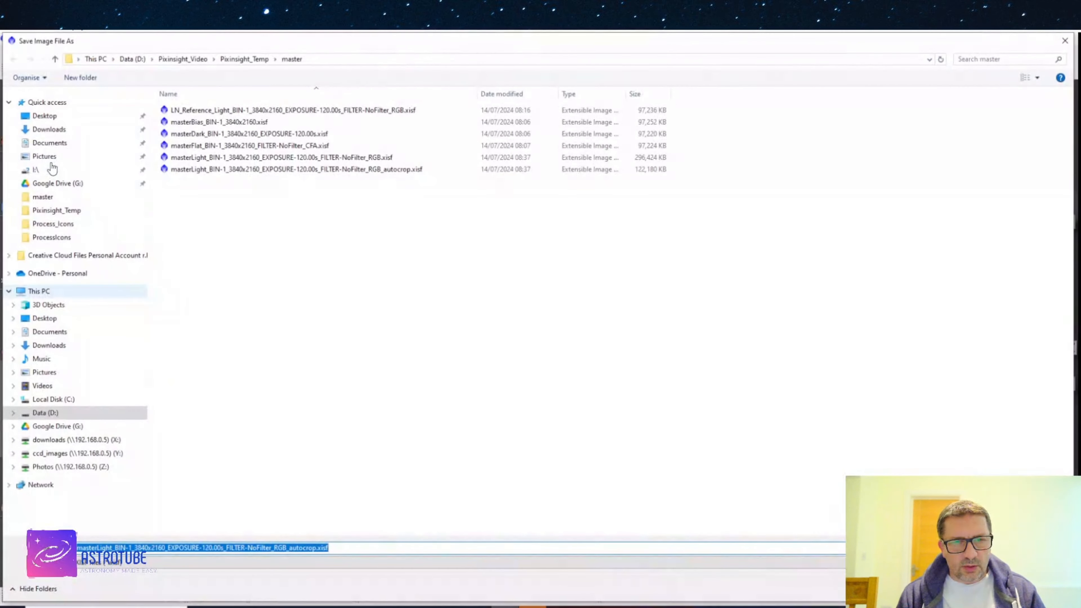
pyautogui.click(228, 60)
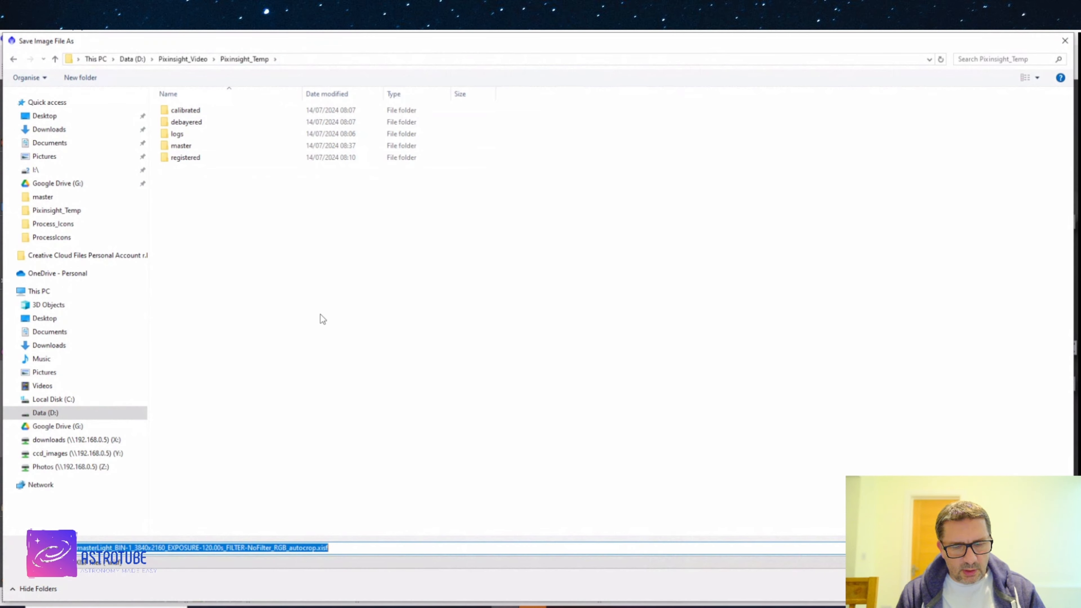
pyautogui.press('Return')
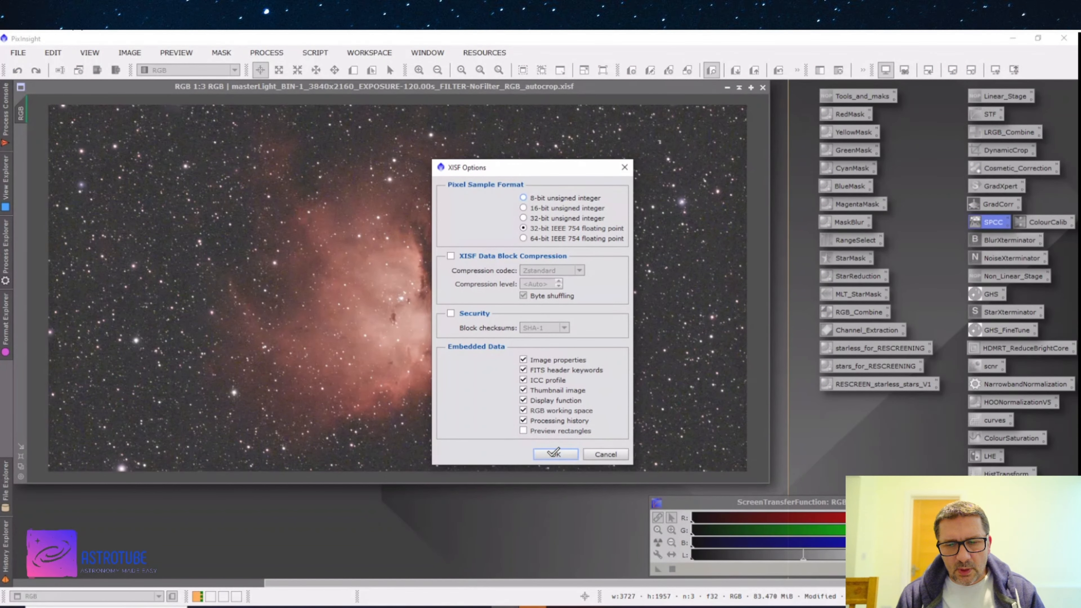
pyautogui.click(555, 454)
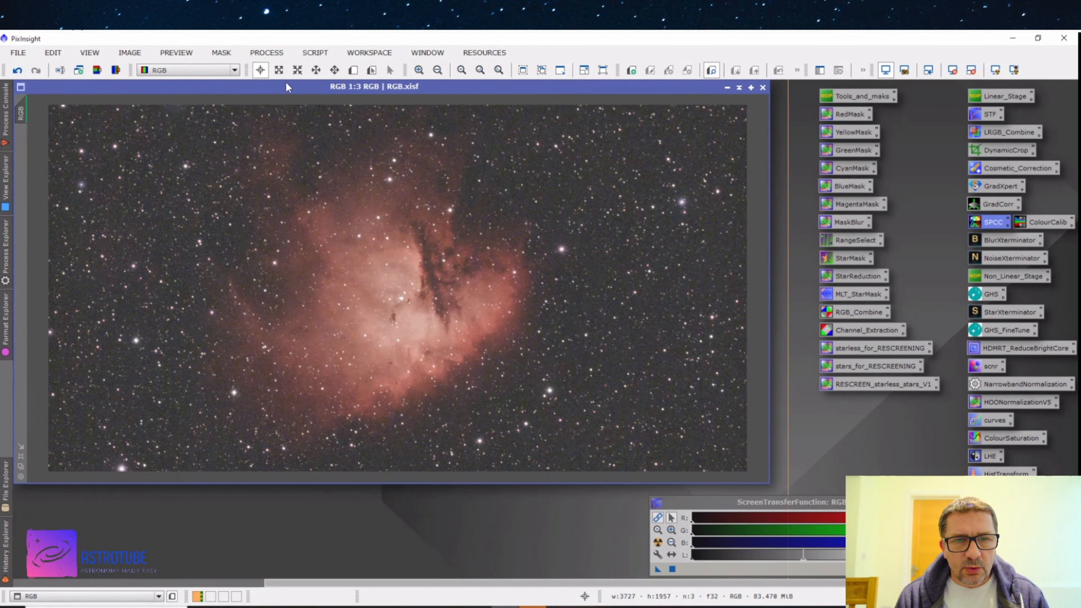
pyautogui.click(268, 53)
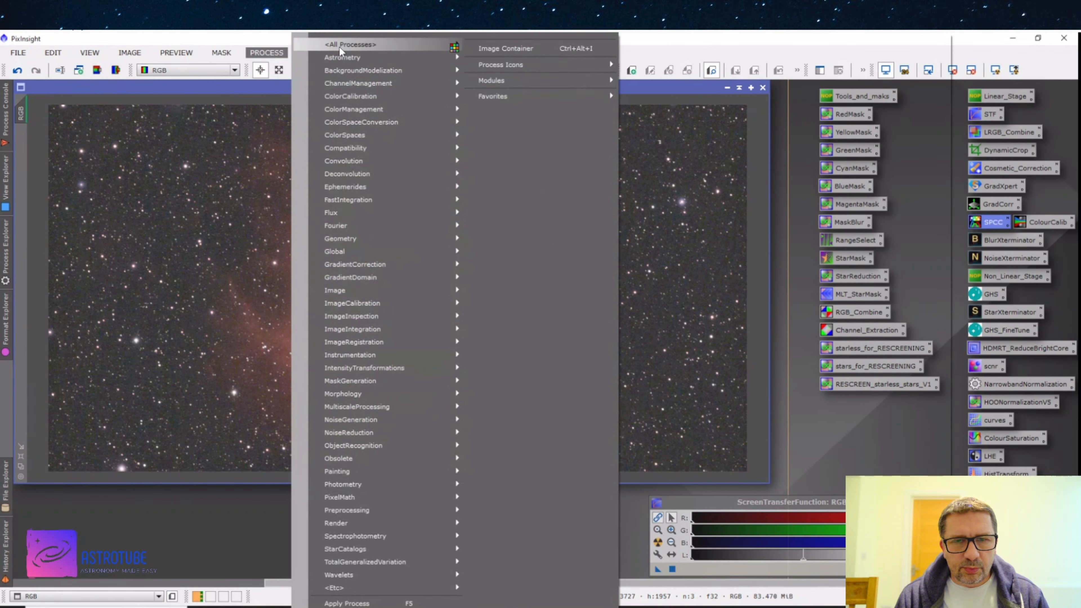
pyautogui.moveTo(339, 46)
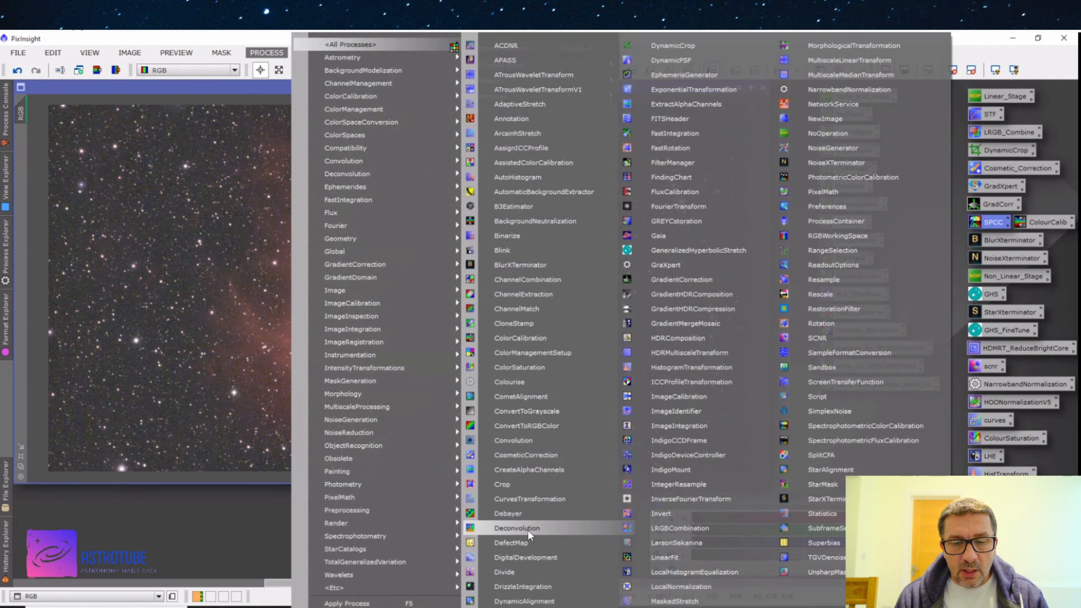
pyautogui.click(223, 525)
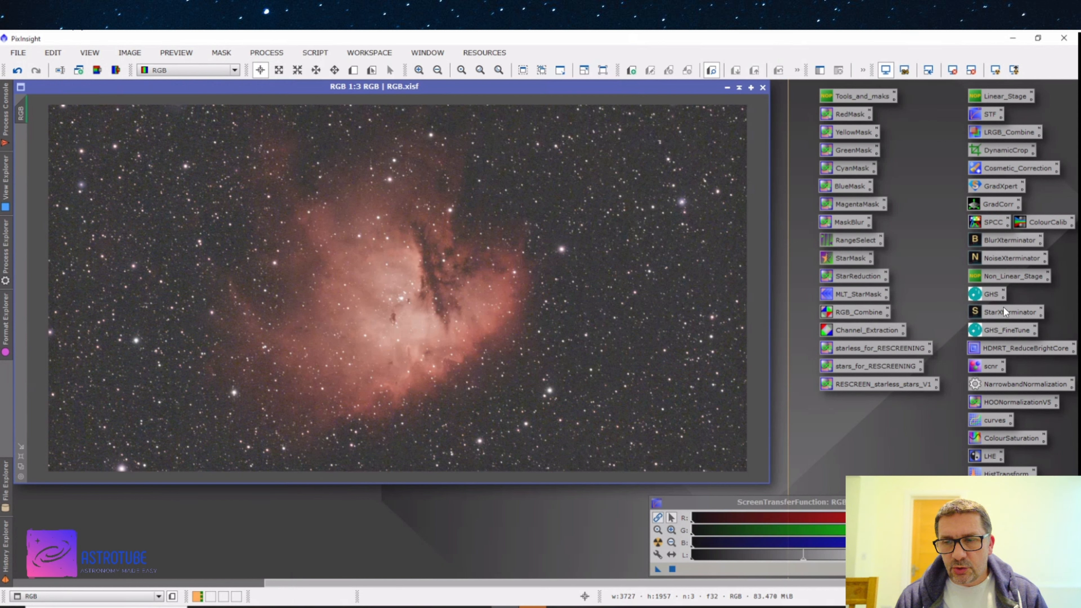
# Sharpen the RGB image with BlurXTerminator using Sharpen Stars 0.20, Adjust Star Halos 0.00, Automatic PSF and Sharpen Nonstellar 0.90.
pyautogui.doubleClick(1006, 245)
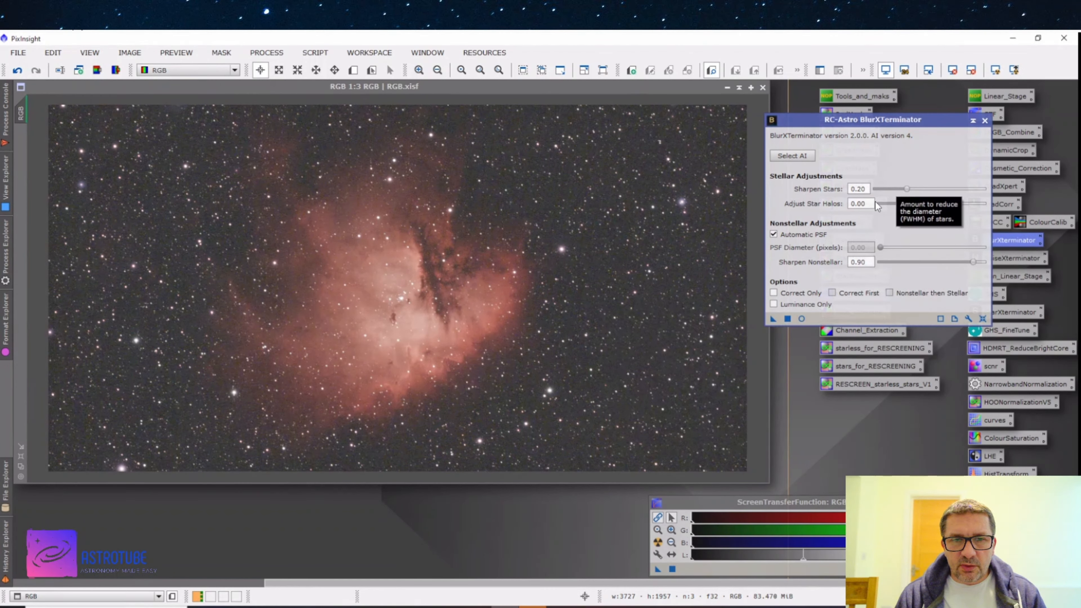
pyautogui.click(771, 318)
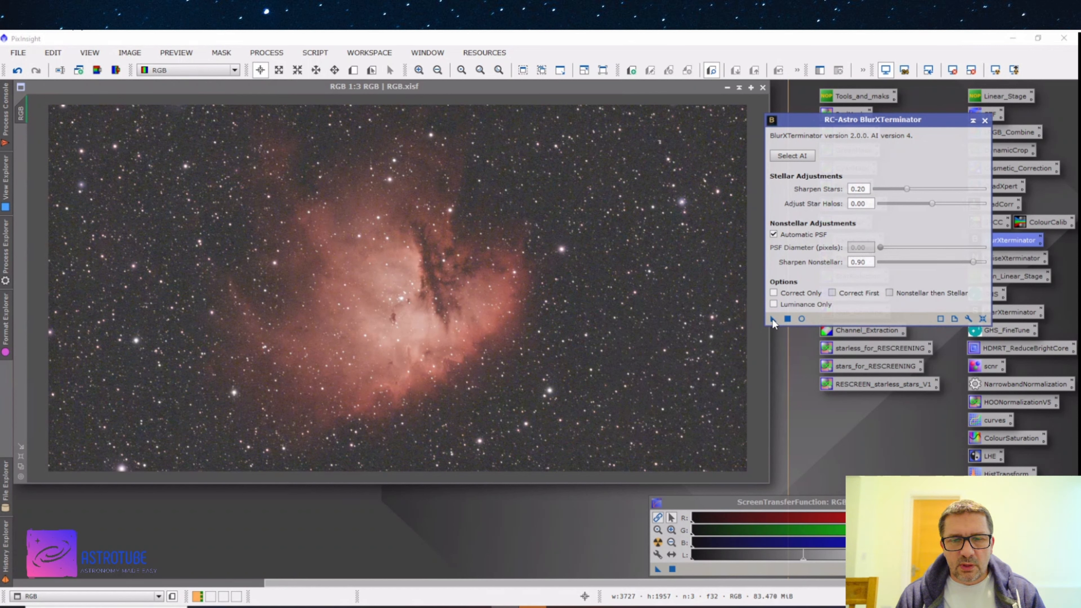
pyautogui.moveTo(772, 319); pyautogui.dragTo(543, 316)
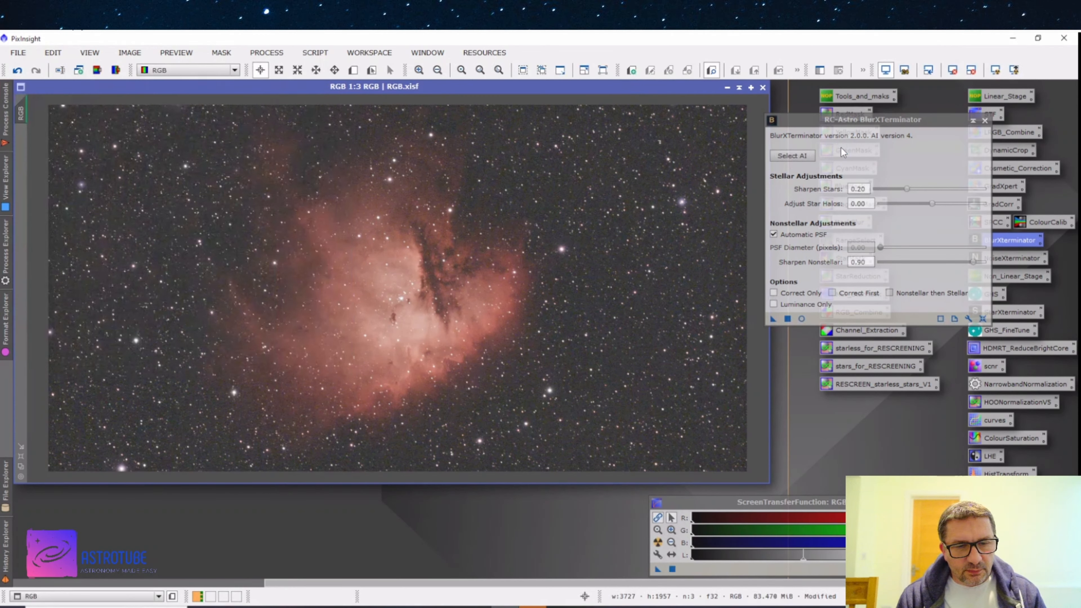
pyautogui.click(985, 120)
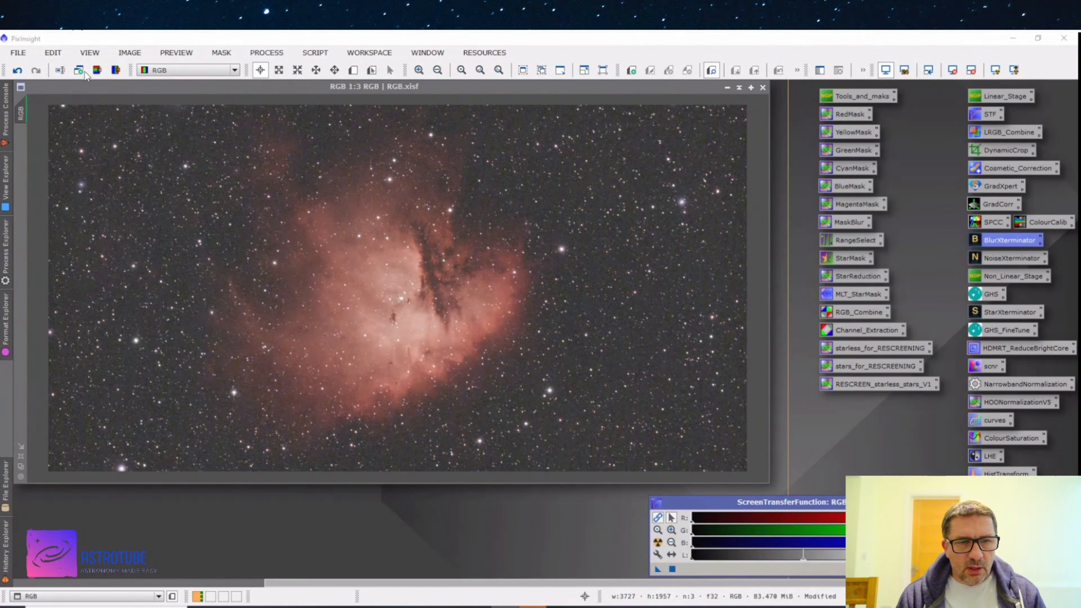
# Compare the RGB image before and after sharpening by repeatedly undoing and redoing BlurXTerminator, leaving the sharpening applied.
pyautogui.click(17, 70)
pyautogui.click(17, 70)
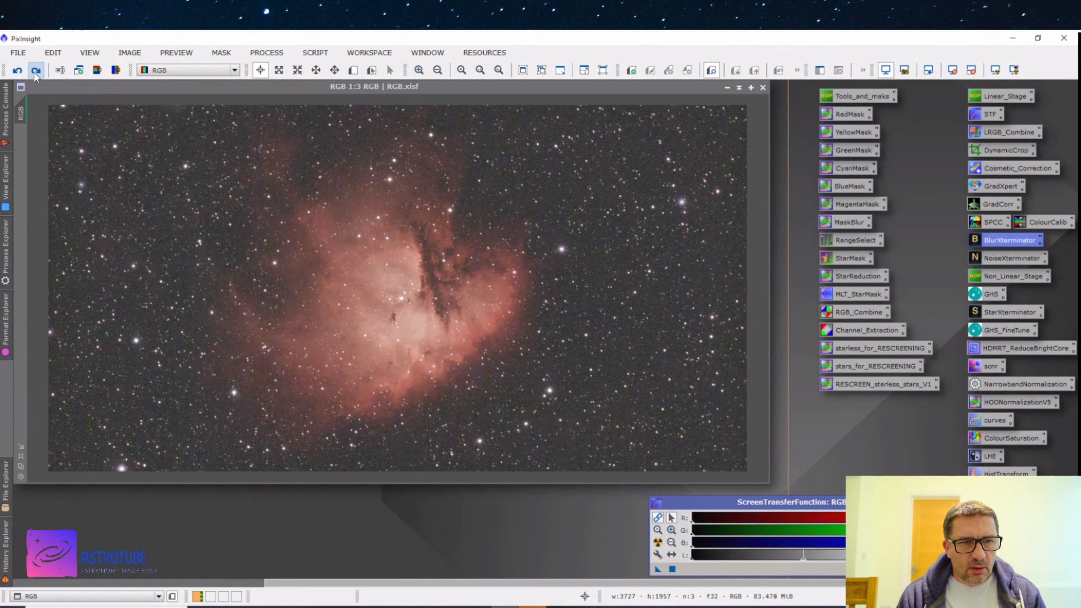
pyautogui.click(34, 71)
pyautogui.click(17, 71)
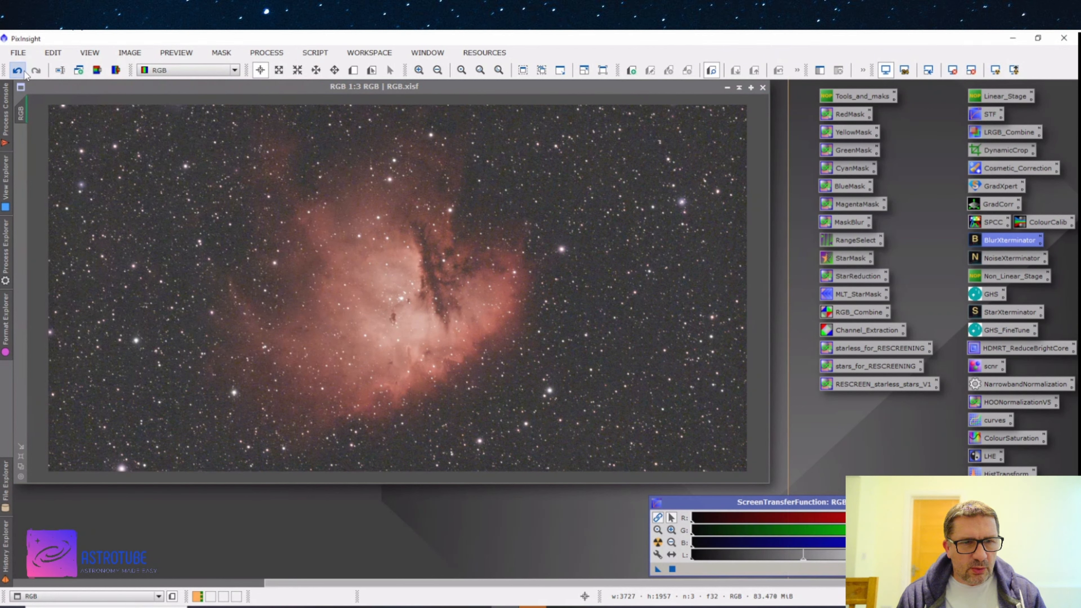
pyautogui.click(37, 72)
pyautogui.click(18, 72)
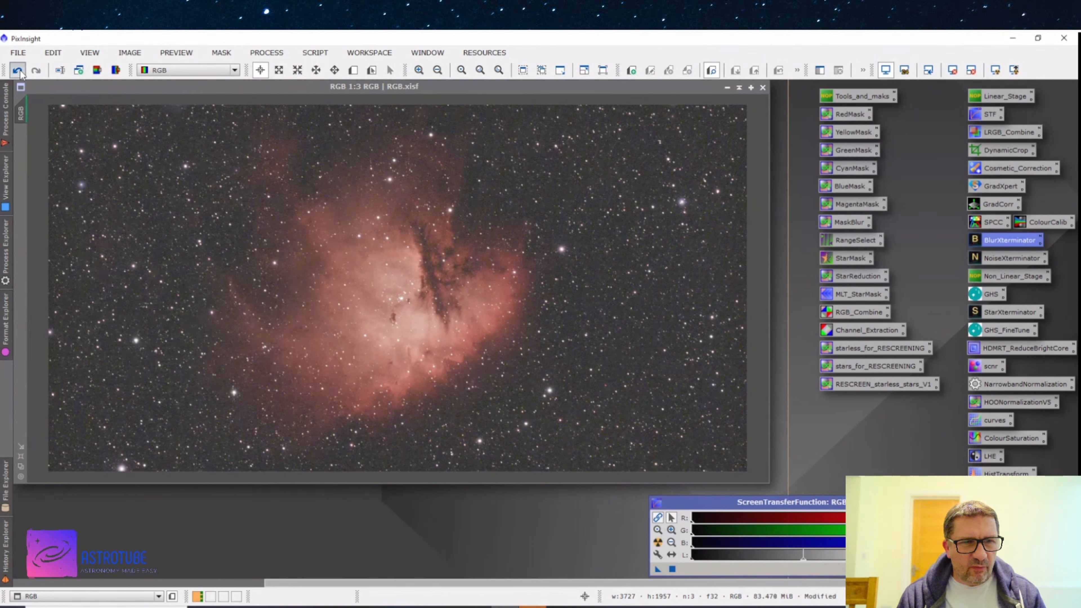
pyautogui.click(37, 70)
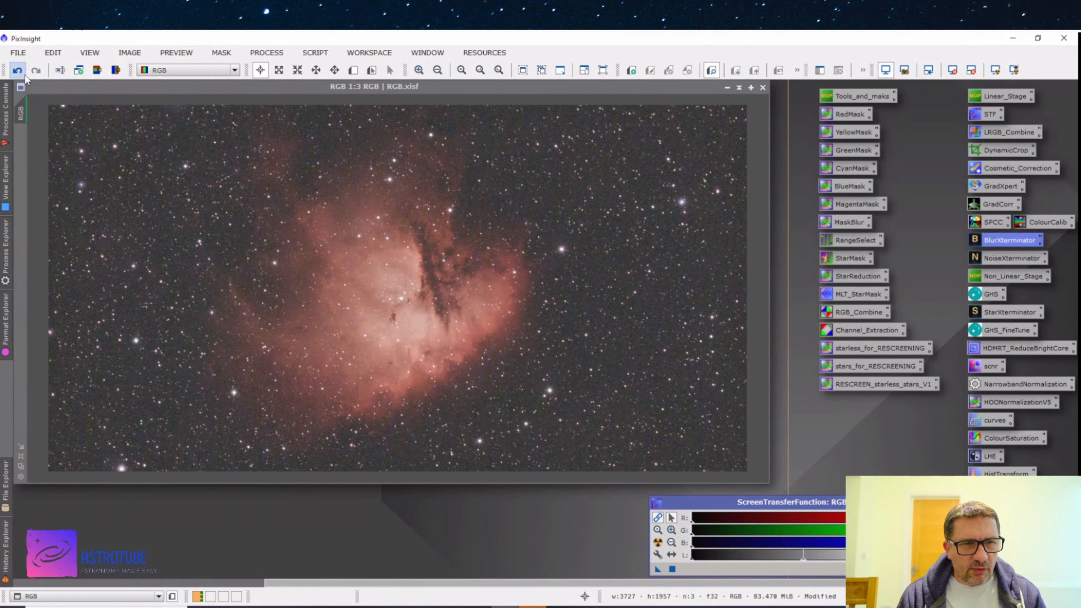
pyautogui.click(17, 74)
pyautogui.click(37, 71)
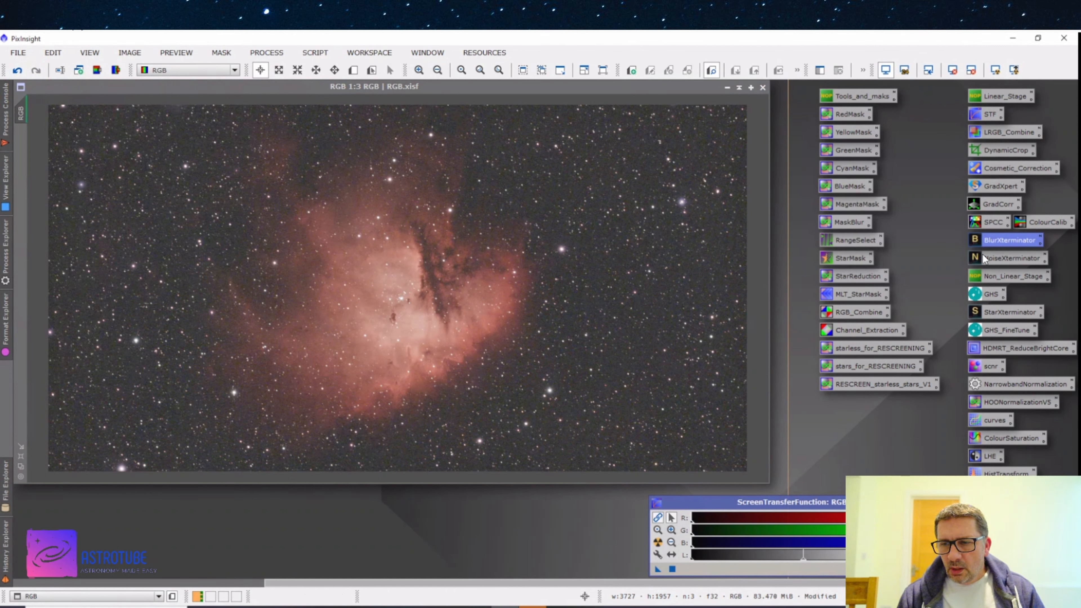
# Reduce the noise in the RGB image with NoiseXTerminator using Denoise 0.80 and Detail 0.15.
pyautogui.doubleClick(997, 256)
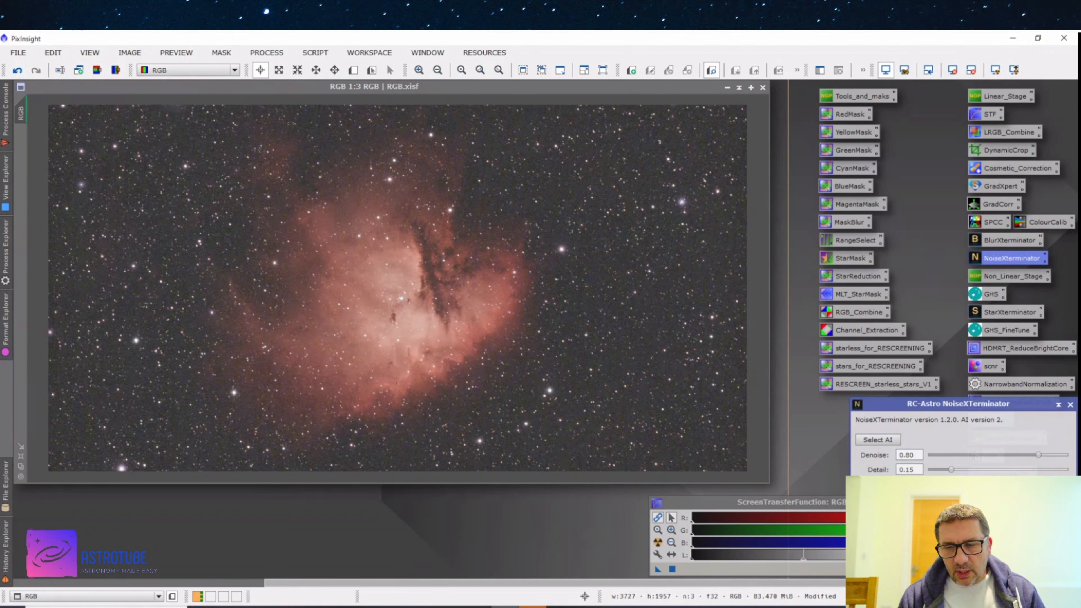
pyautogui.moveTo(857, 490); pyautogui.dragTo(626, 358)
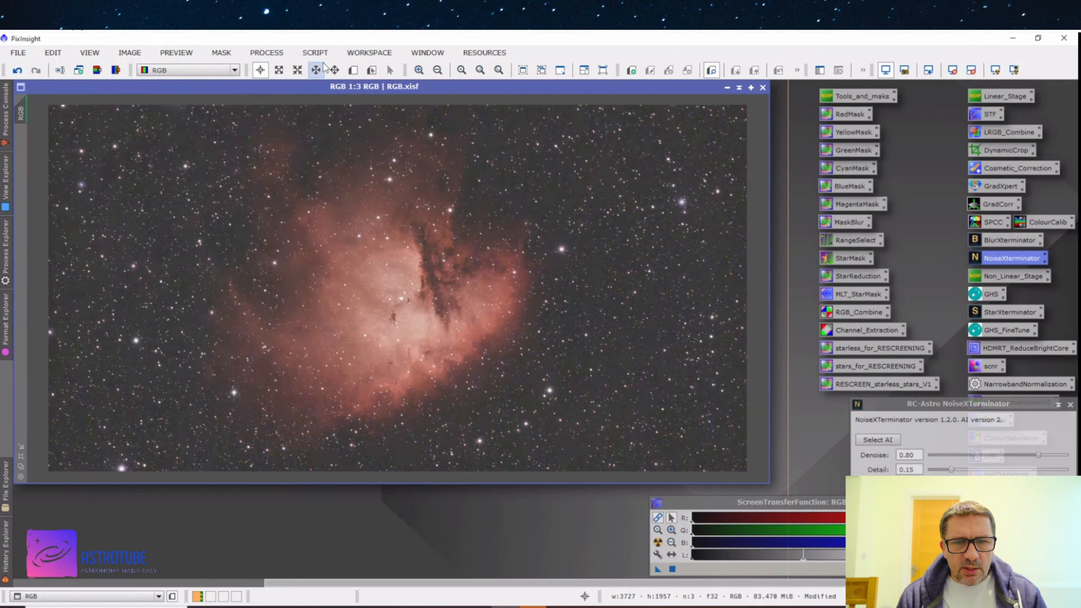
# Examine the background stars at 3:1 with the noise reduction undone and redone, and close NoiseXTerminator.
pyautogui.click(421, 70)
pyautogui.click(420, 70)
pyautogui.click(420, 70)
pyautogui.click(421, 70)
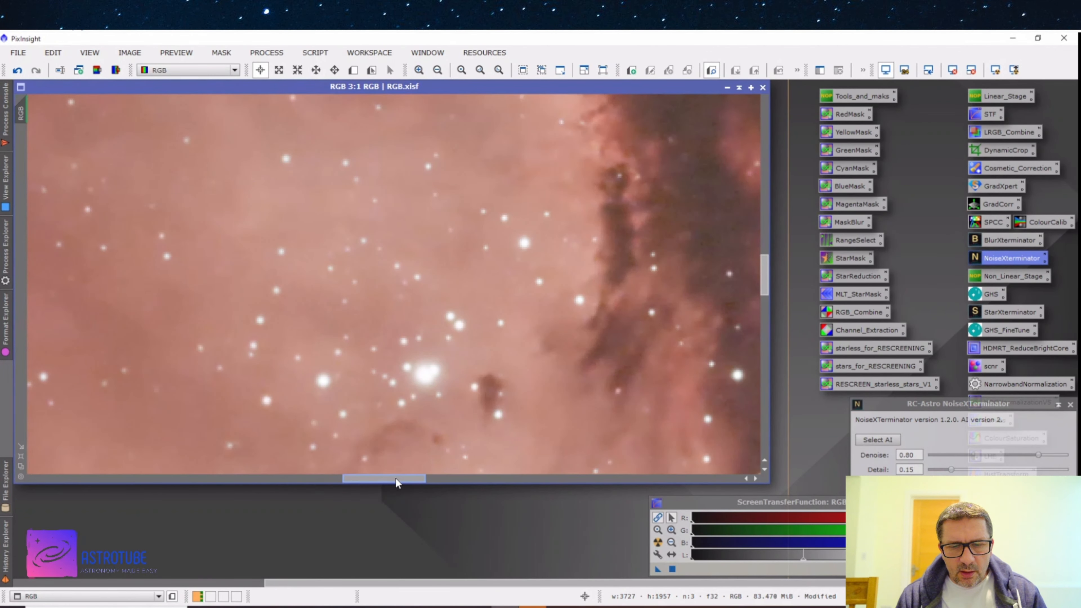
pyautogui.moveTo(396, 481); pyautogui.dragTo(587, 477)
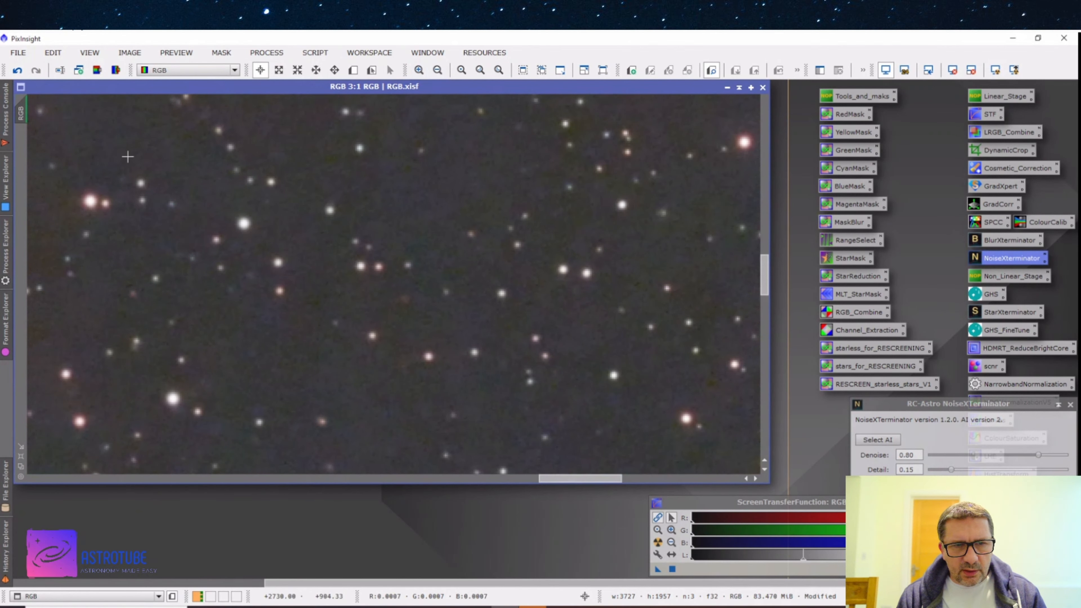
pyautogui.click(17, 70)
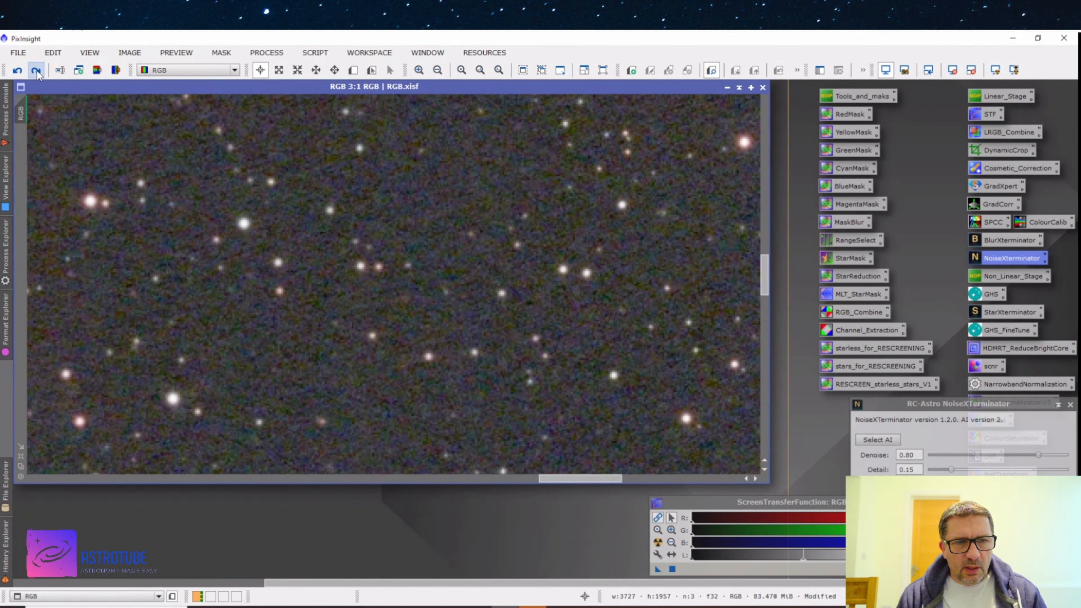
pyautogui.click(36, 71)
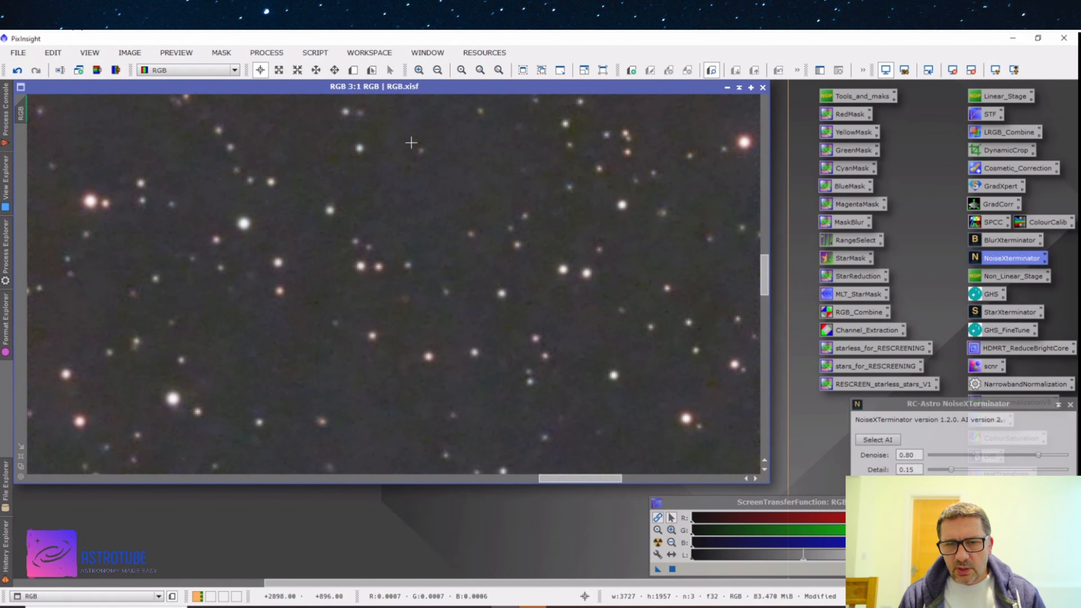
pyautogui.click(437, 70)
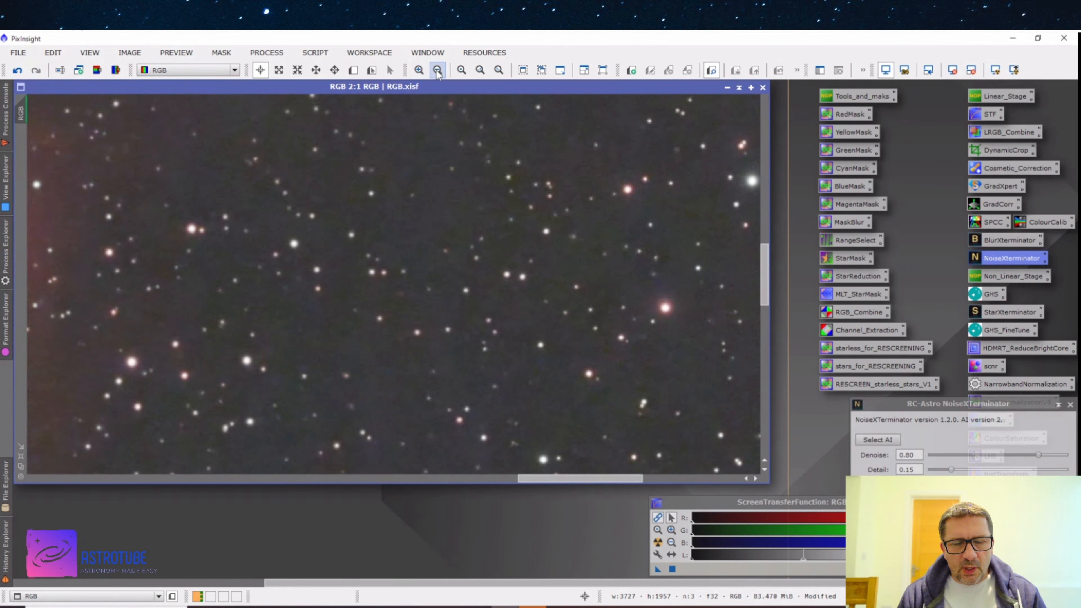
pyautogui.click(437, 71)
pyautogui.click(437, 71)
pyautogui.click(437, 71)
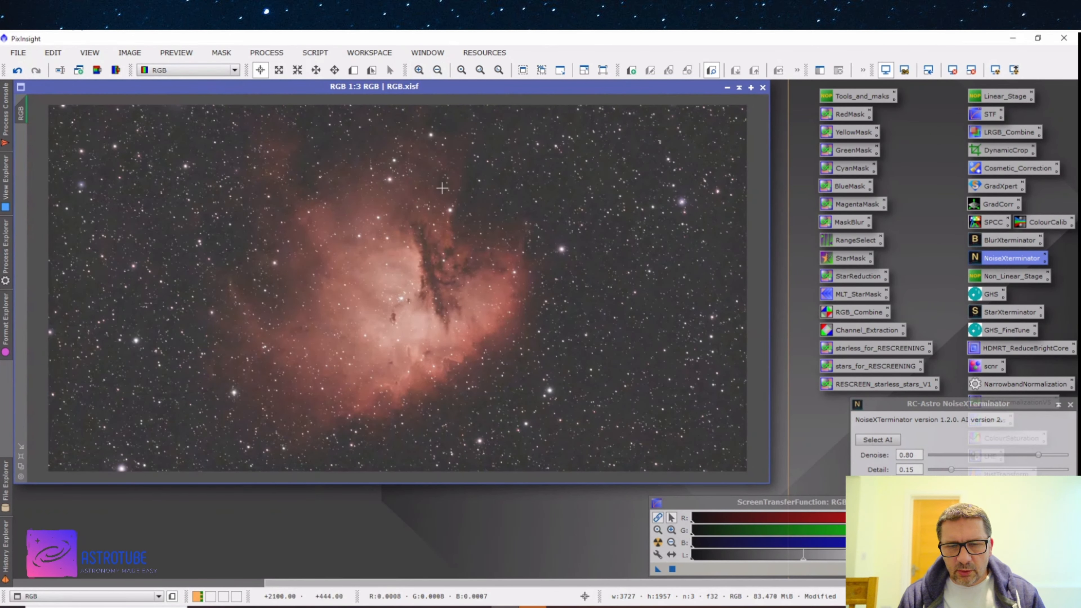
pyautogui.click(1070, 405)
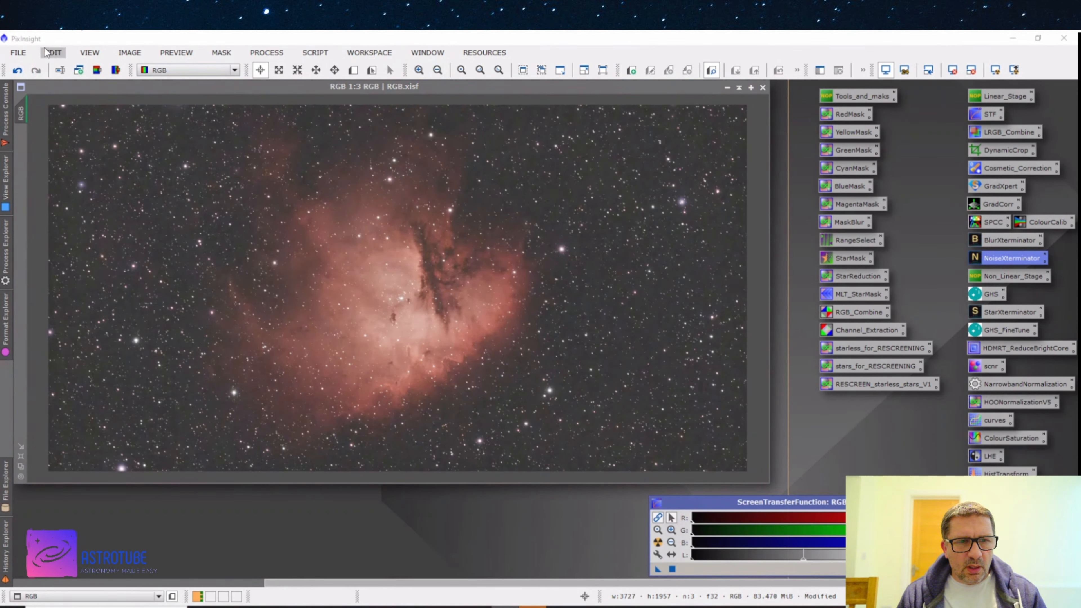
# Save the denoised image as RGB_NR in the Pixinsight_Temp folder, using the 32-bit IEEE 754 floating point format.
pyautogui.click(19, 53)
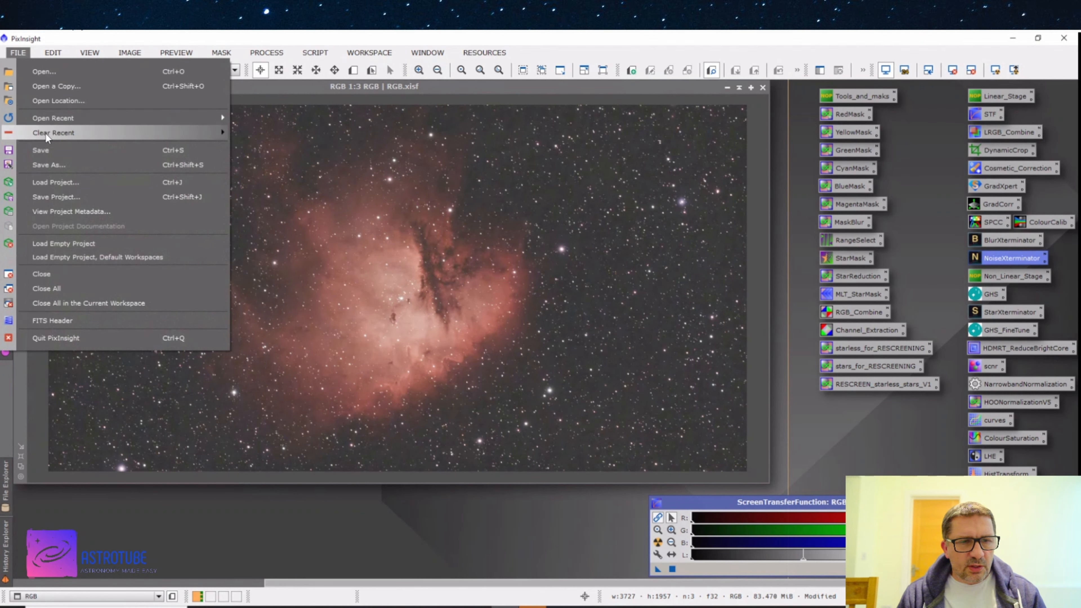
pyautogui.click(45, 164)
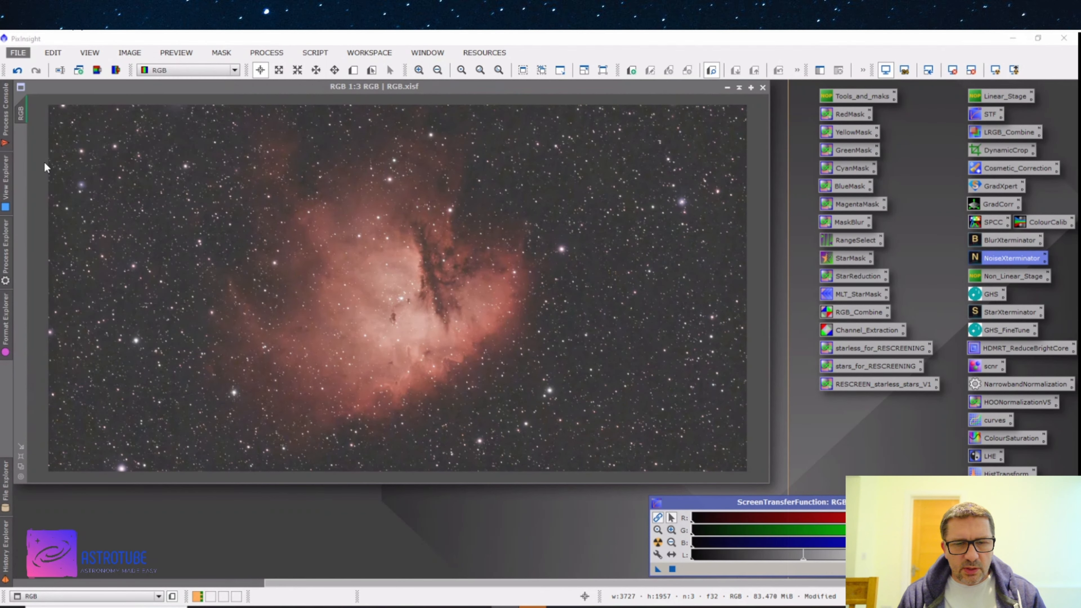
pyautogui.press('End')
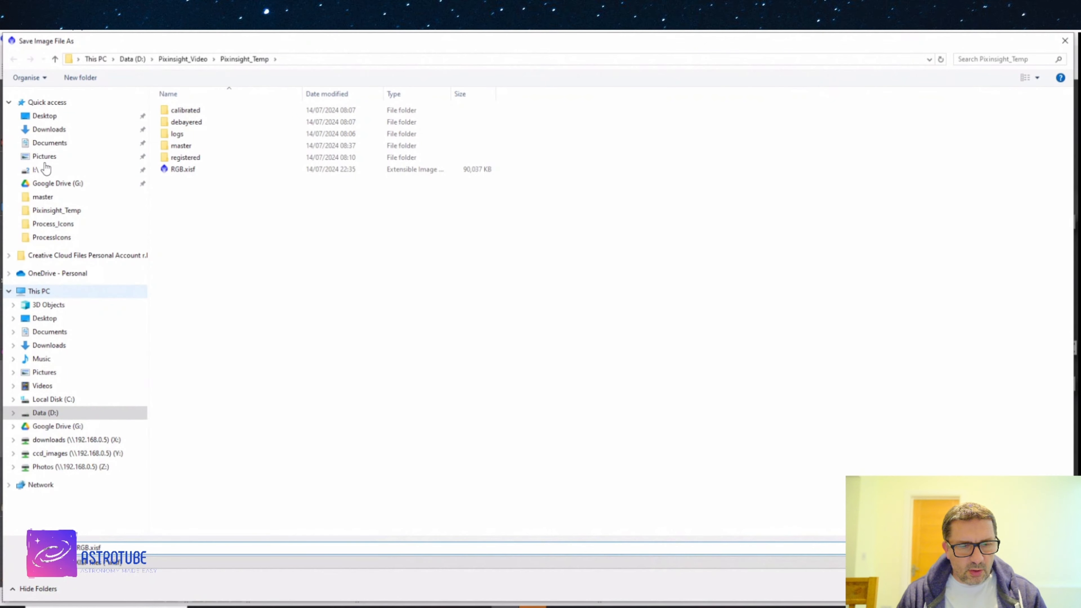
pyautogui.press('BackSpace')
pyautogui.press('BackSpace')
pyautogui.press('BackSpace')
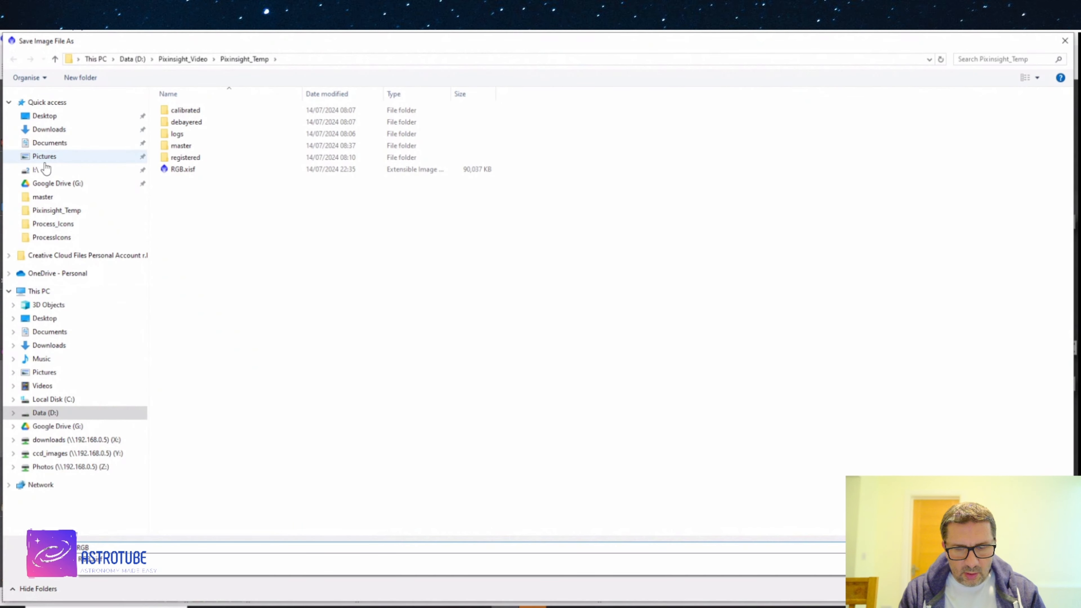
pyautogui.write('_NR')
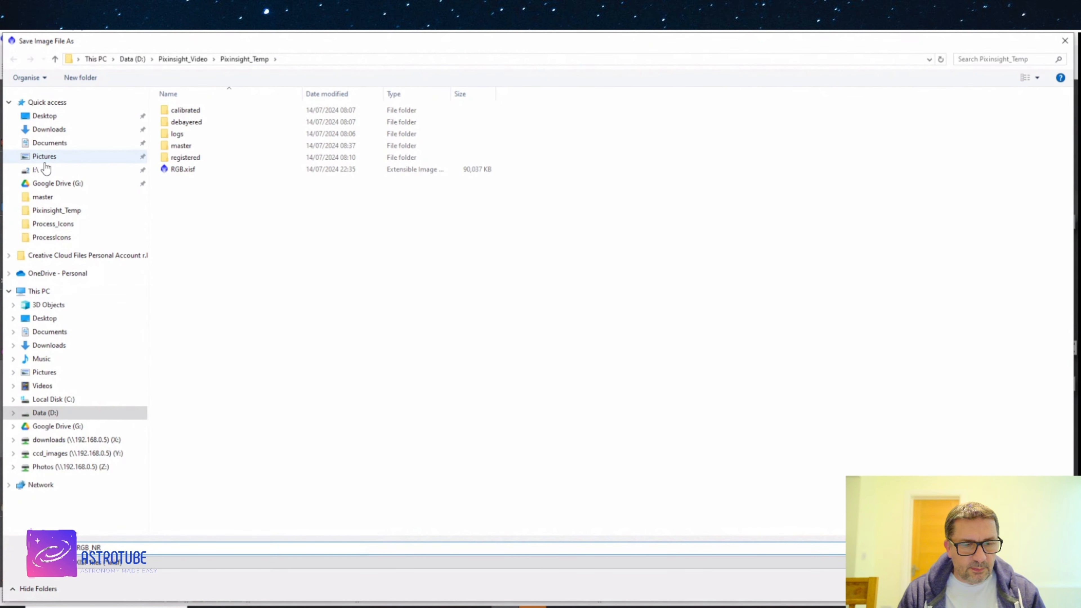
pyautogui.press('Return')
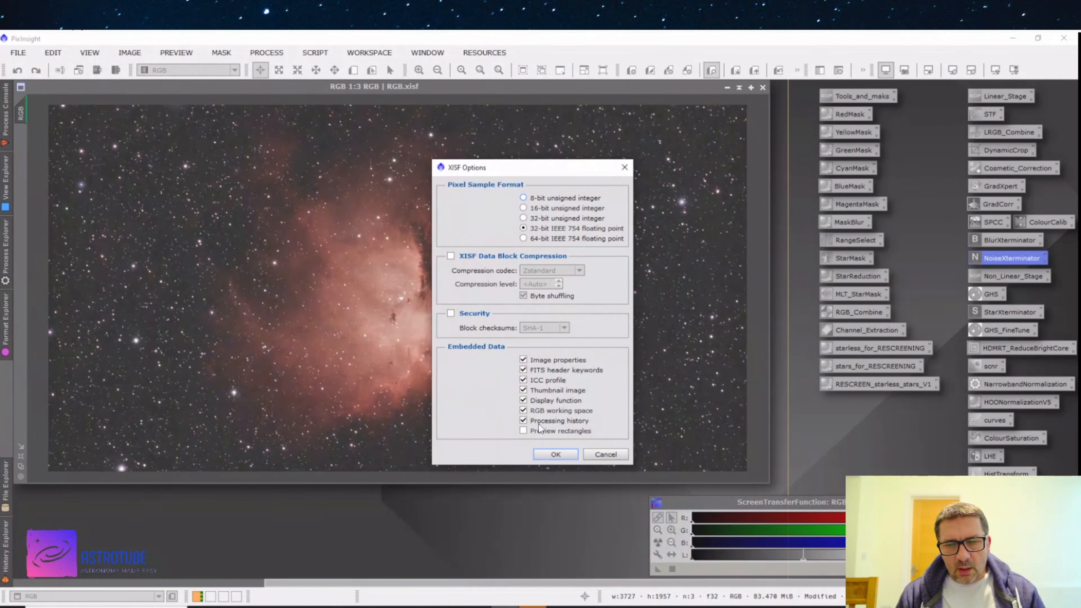
pyautogui.click(561, 453)
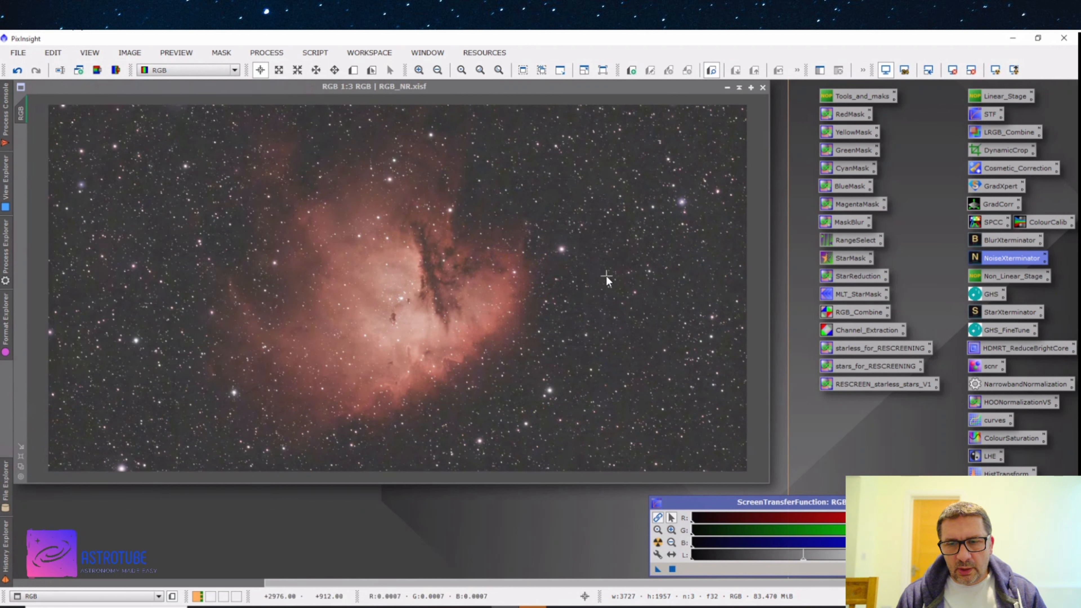
# Remove the screen stretch from the RGB image and open GeneralizedHyperbolicStretch with its real-time preview.
pyautogui.click(952, 71)
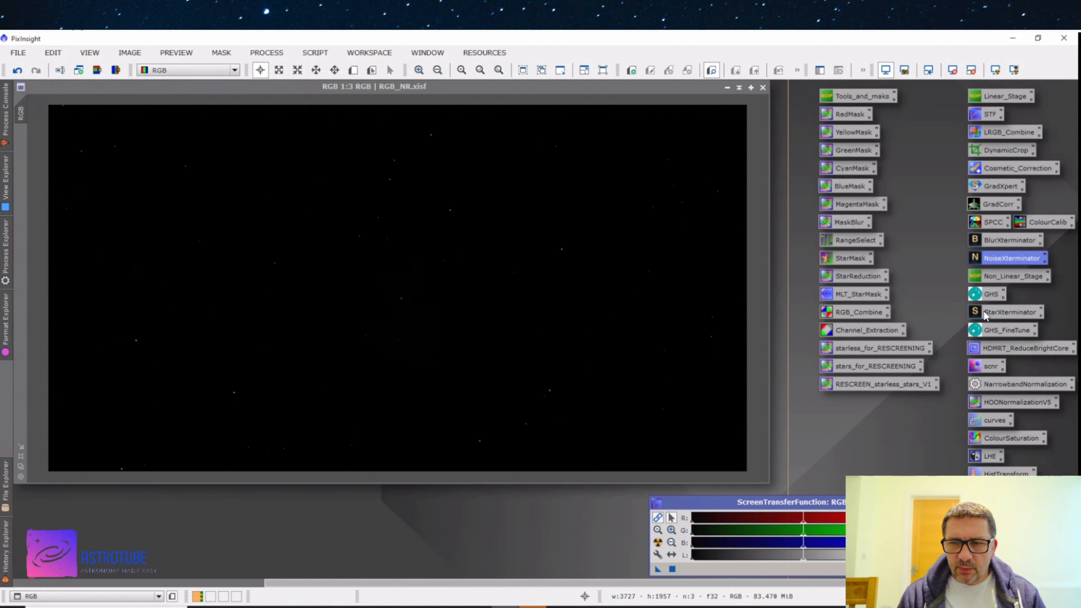
pyautogui.doubleClick(989, 294)
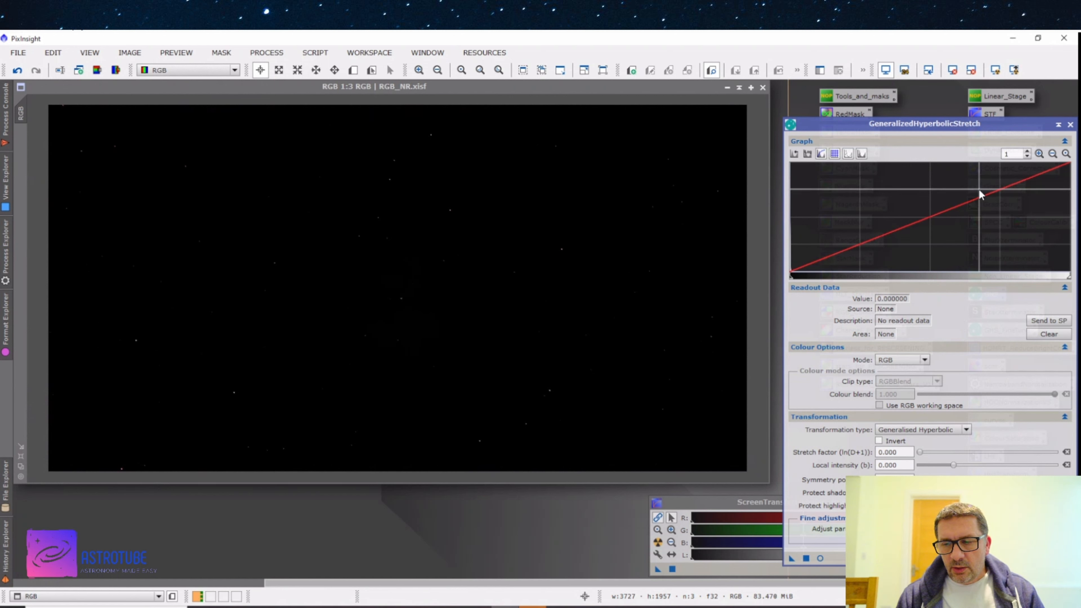
pyautogui.click(820, 558)
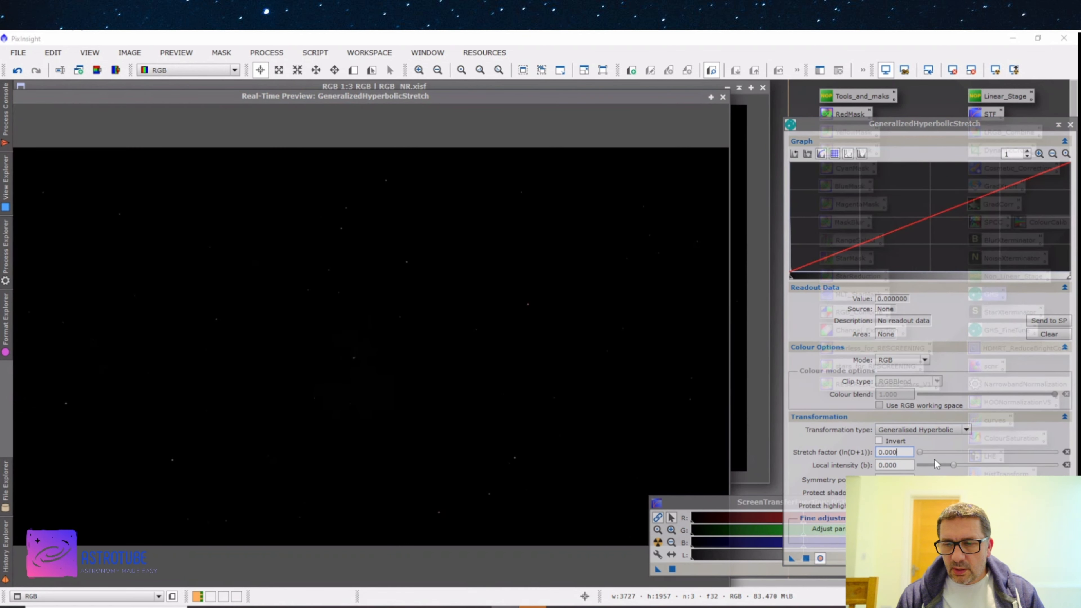
# Apply a first Generalised Hyperbolic stretch to the RGB image with a stretch factor of 4.140.
pyautogui.click(920, 453)
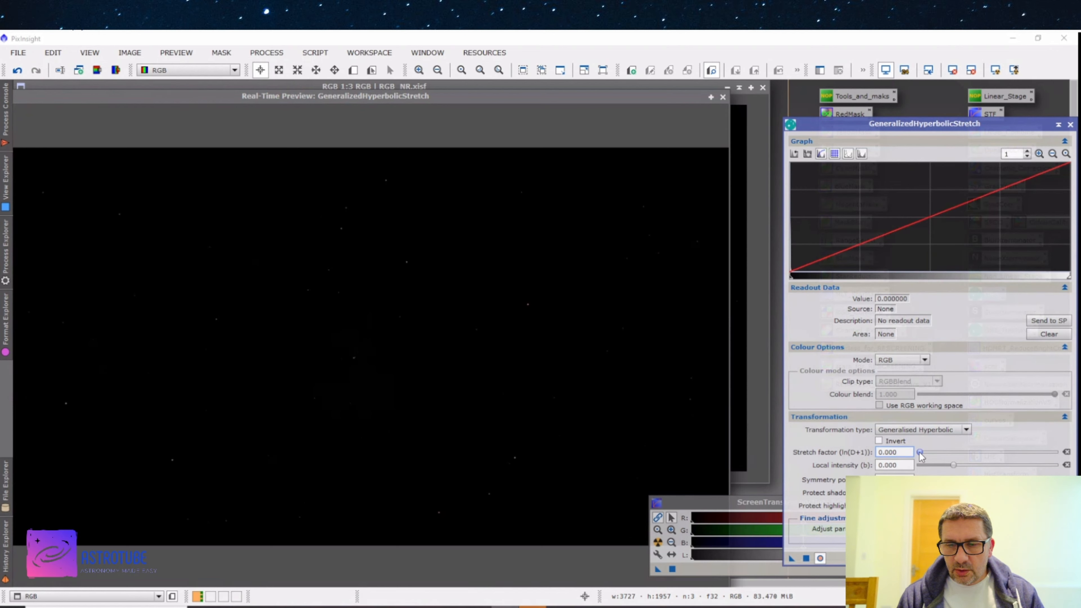
pyautogui.moveTo(921, 455); pyautogui.dragTo(948, 458)
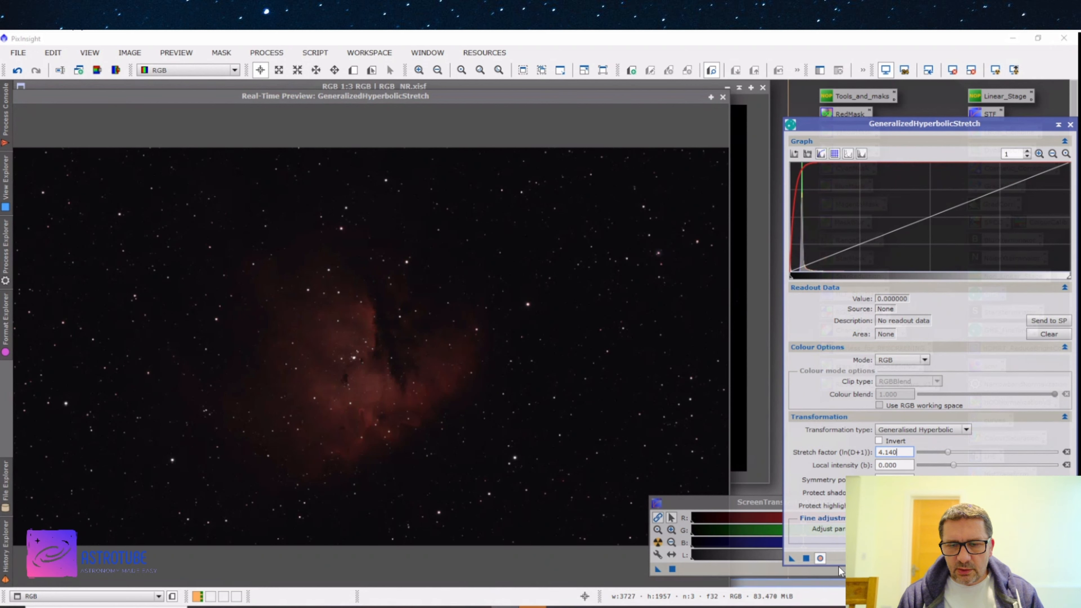
pyautogui.click(807, 559)
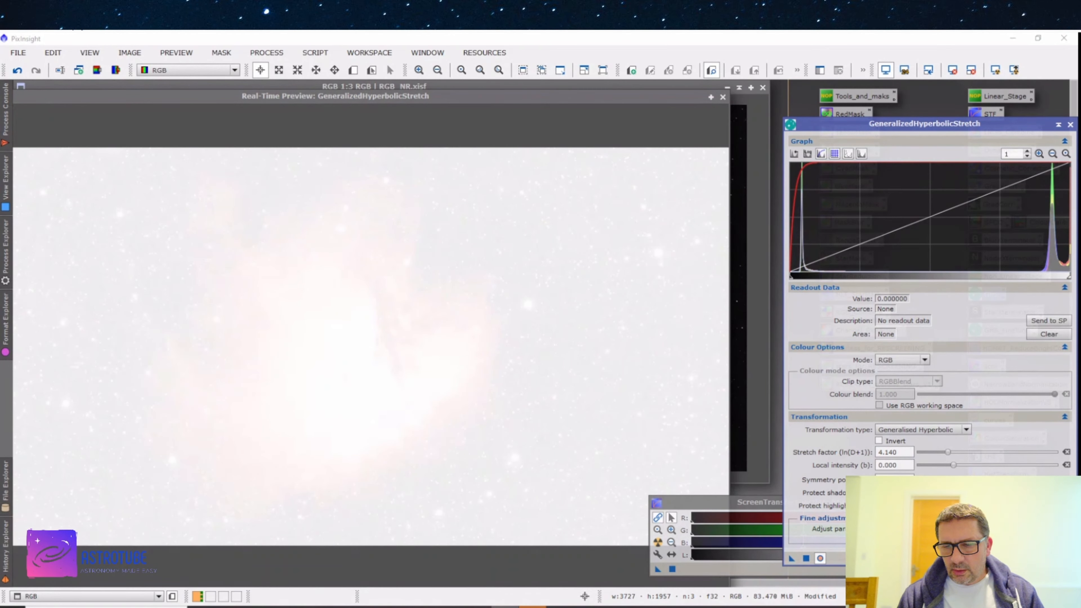
# Reset the stretch settings and apply a second Generalised Hyperbolic stretch with a stretch factor of 1.820.
pyautogui.click(1067, 559)
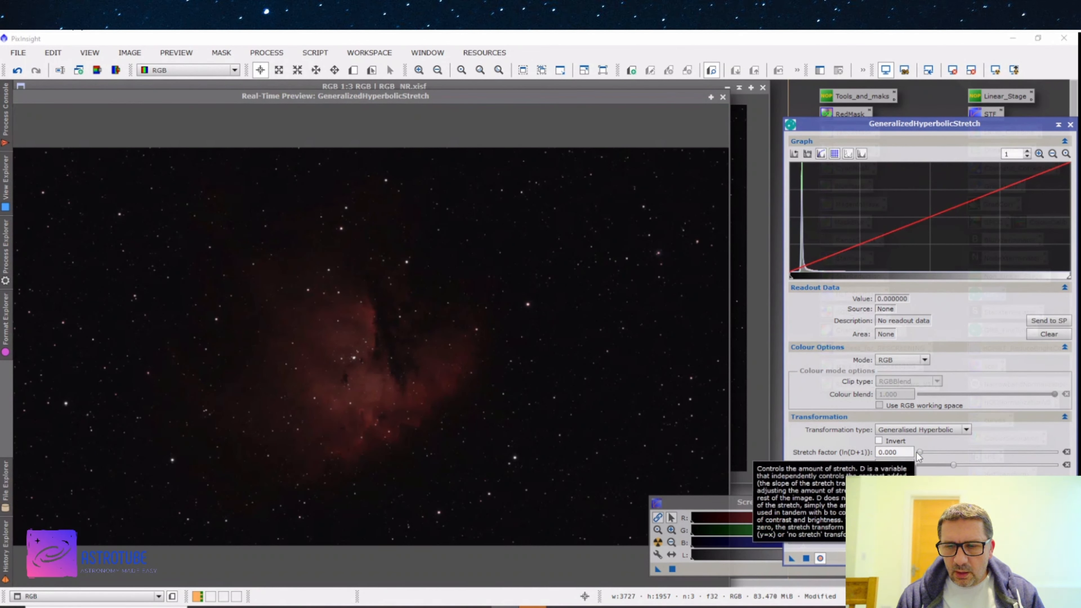
pyautogui.moveTo(919, 453); pyautogui.dragTo(931, 455)
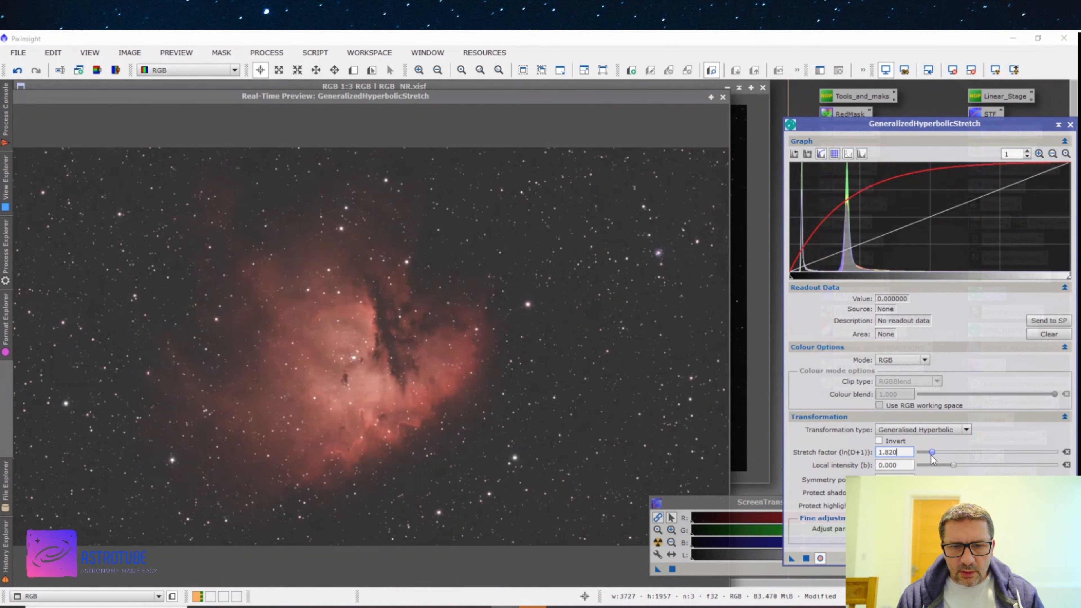
pyautogui.click(806, 558)
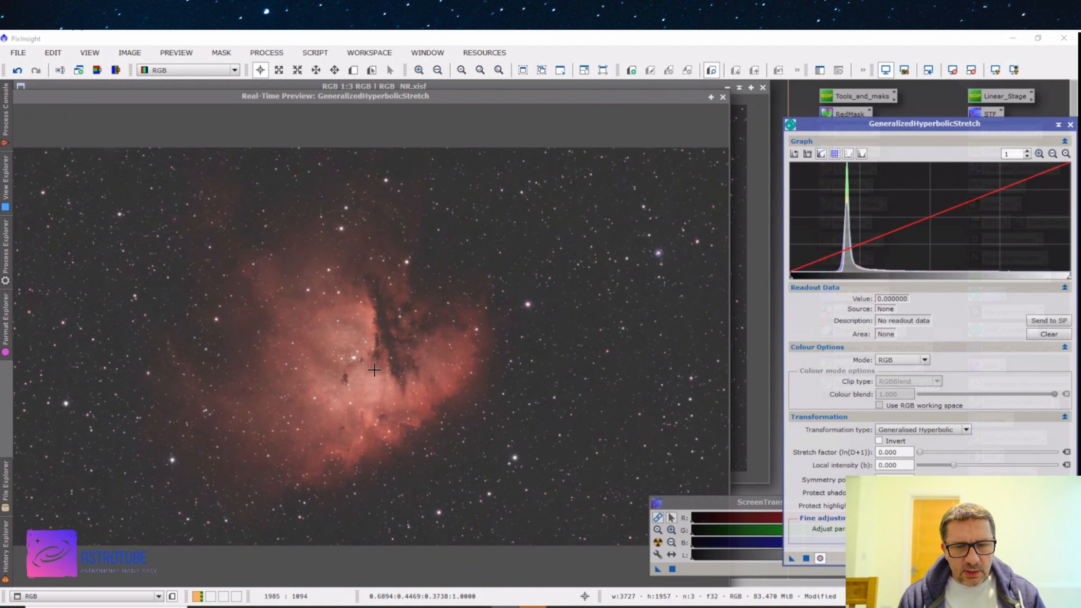
# Sample a faint area of the nebula above its bright core and send the readout to the symmetry point.
pyautogui.click(371, 398)
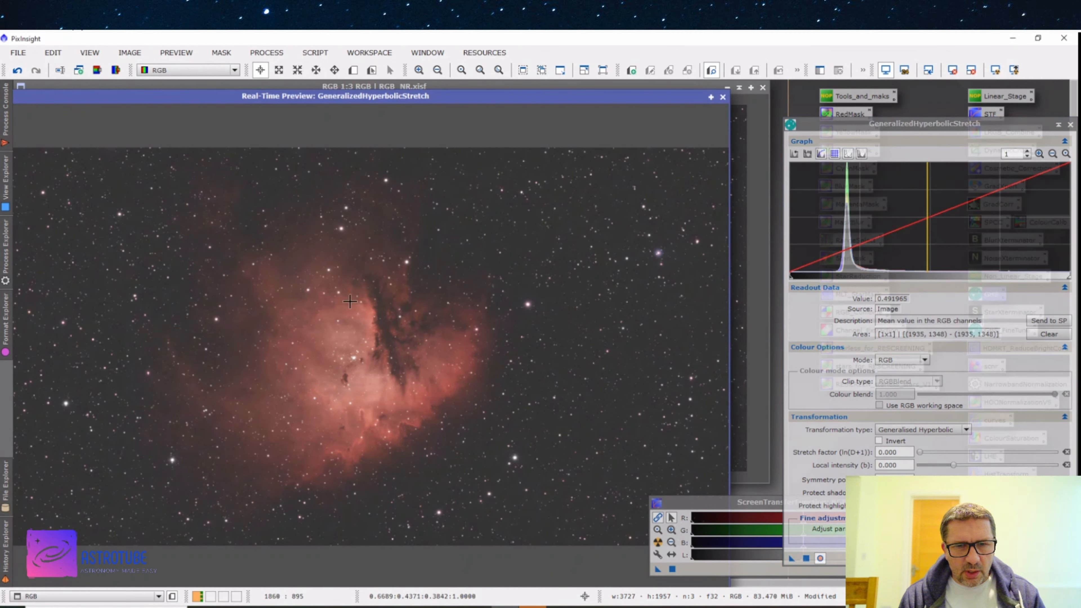
pyautogui.click(336, 243)
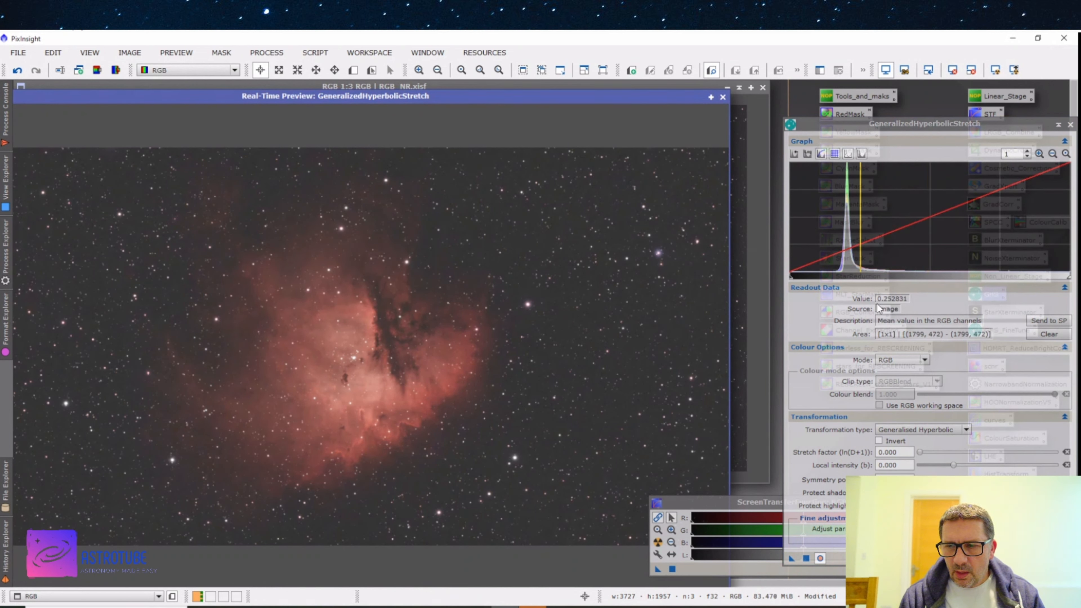
pyautogui.click(1038, 325)
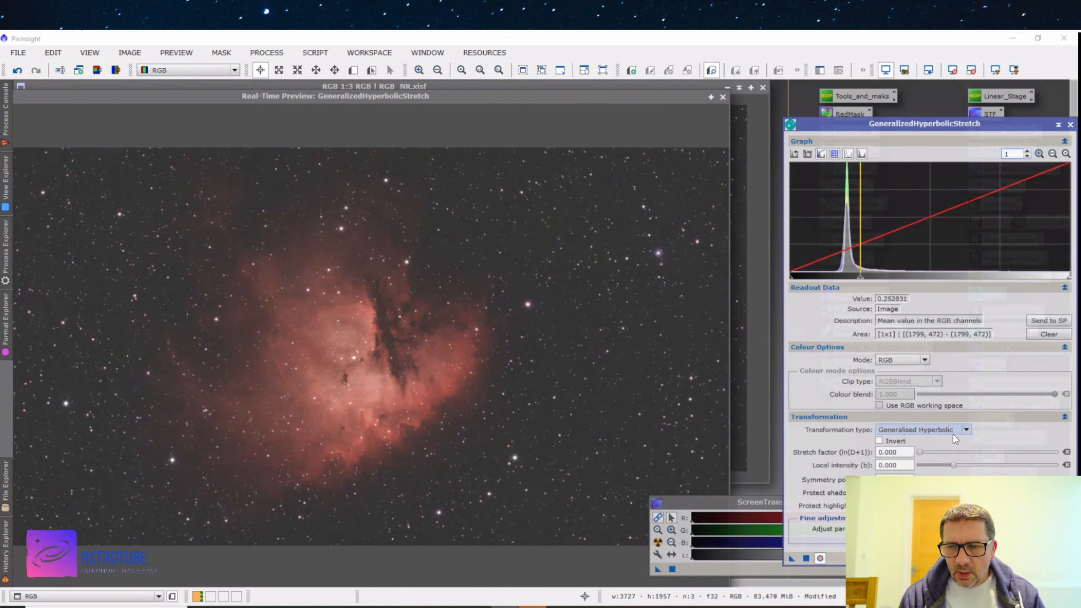
# Apply a Generalised Hyperbolic stretch to the RGB image with a stretch factor of 2.080 and a local intensity of -0.440.
pyautogui.click(920, 453)
pyautogui.moveTo(921, 453); pyautogui.dragTo(935, 453)
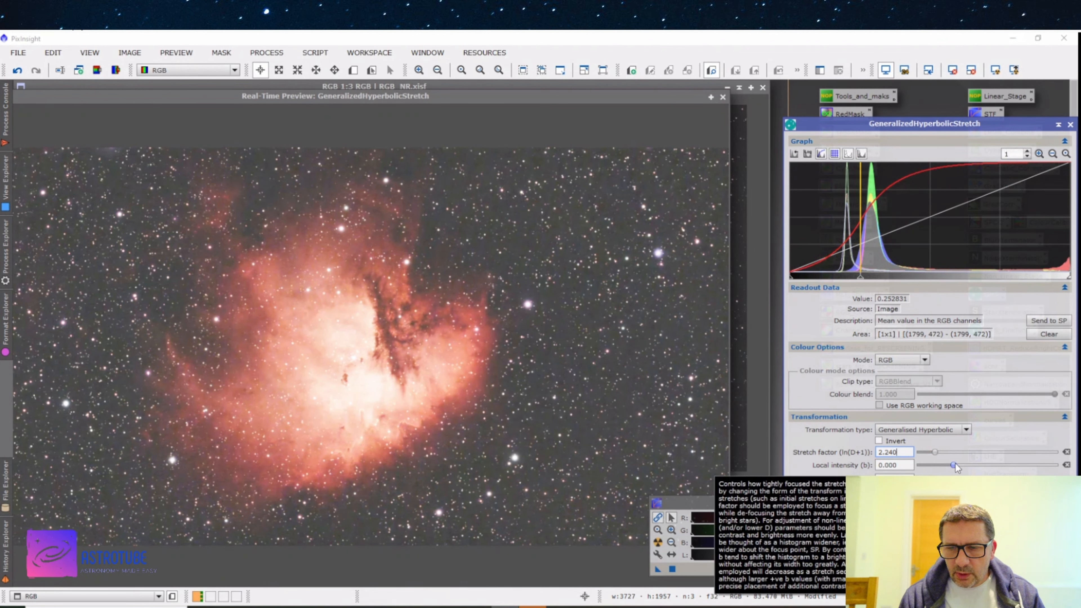
pyautogui.moveTo(954, 464); pyautogui.dragTo(936, 467)
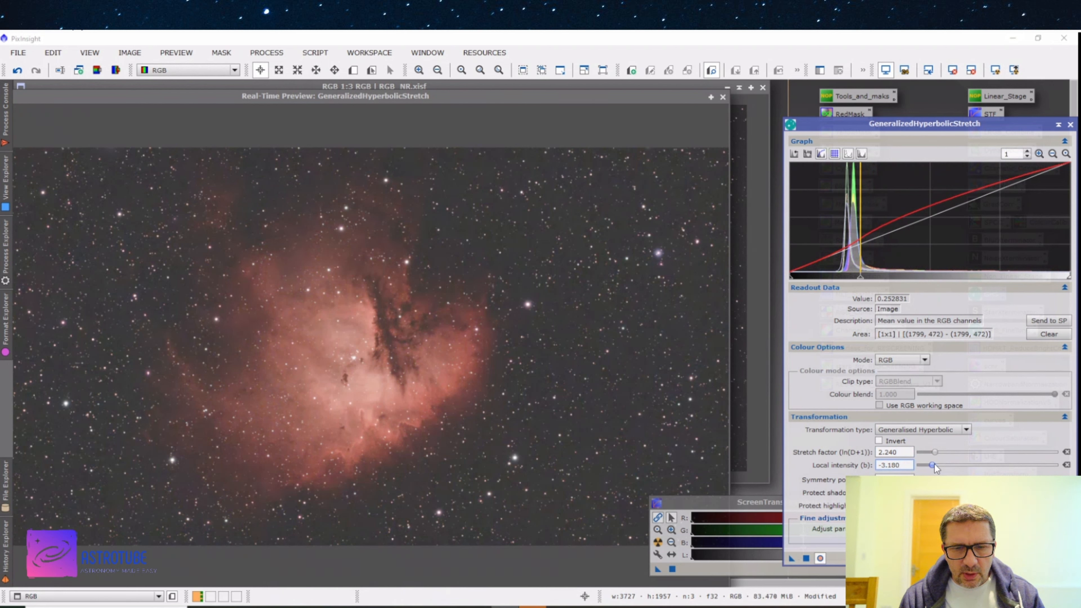
pyautogui.moveTo(935, 465)
pyautogui.mouseDown()
pyautogui.moveTo(962, 467)
pyautogui.moveTo(932, 452)
pyautogui.mouseUp()
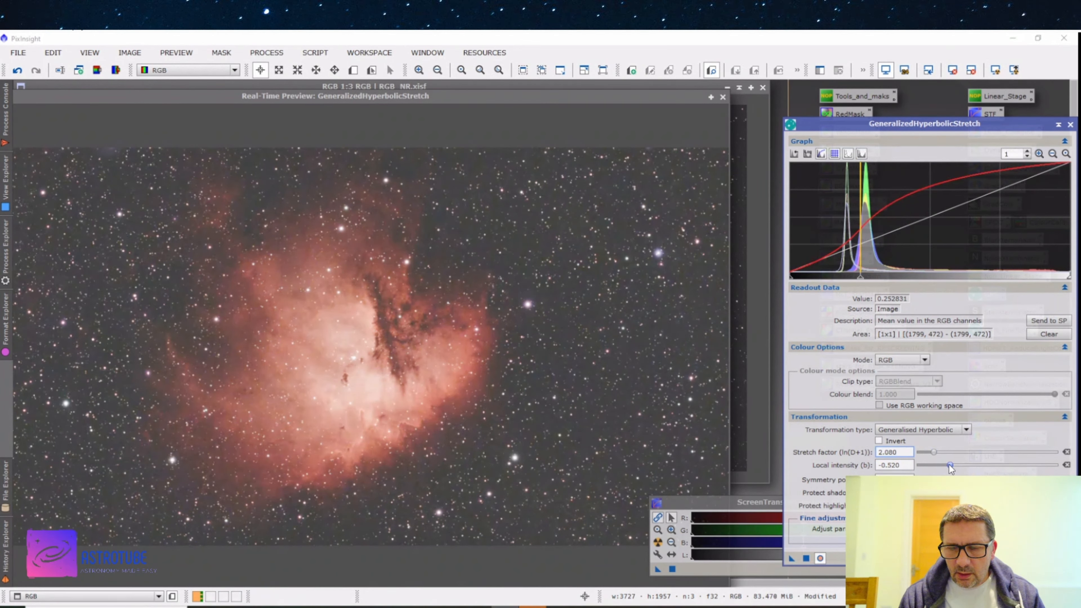
pyautogui.moveTo(951, 467)
pyautogui.mouseDown()
pyautogui.moveTo(971, 469)
pyautogui.moveTo(951, 471)
pyautogui.mouseUp()
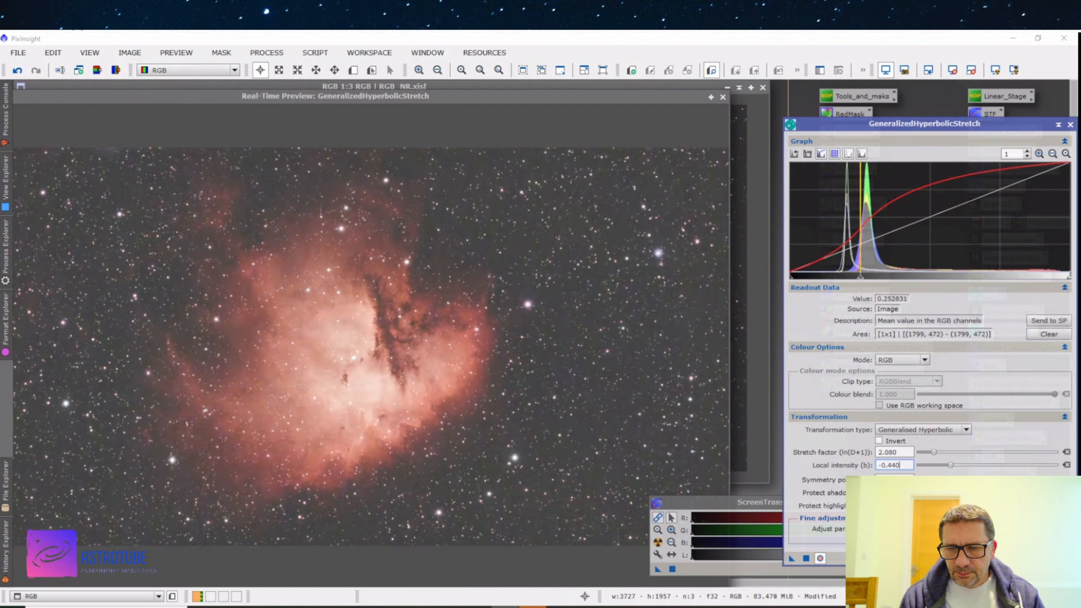
pyautogui.click(807, 559)
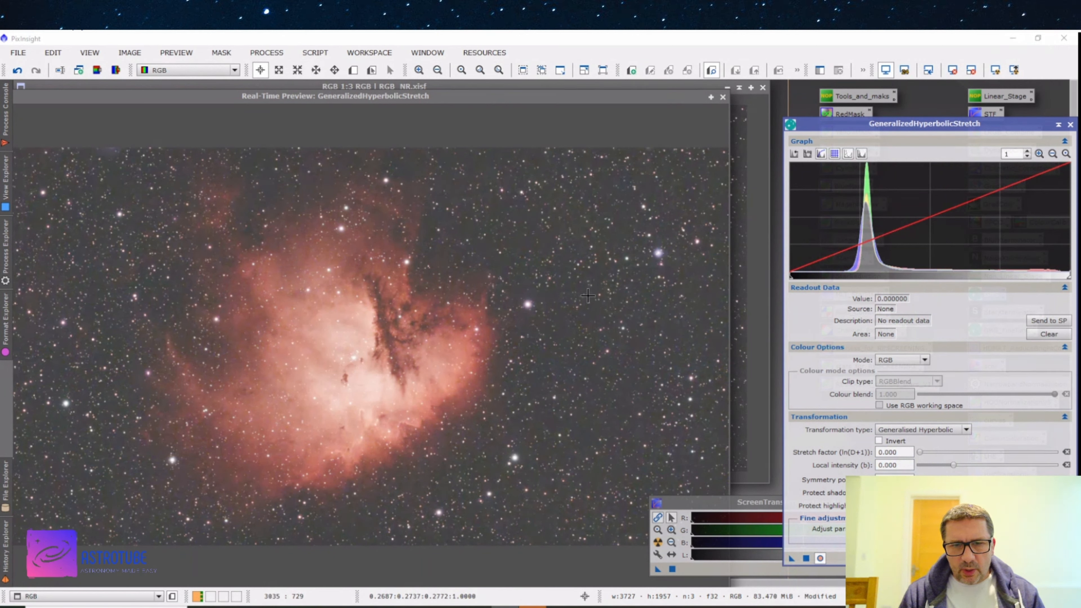
# Darken the background of the RGB image by applying a Linear transformation with the blackpoint at 0.120000.
pyautogui.click(903, 429)
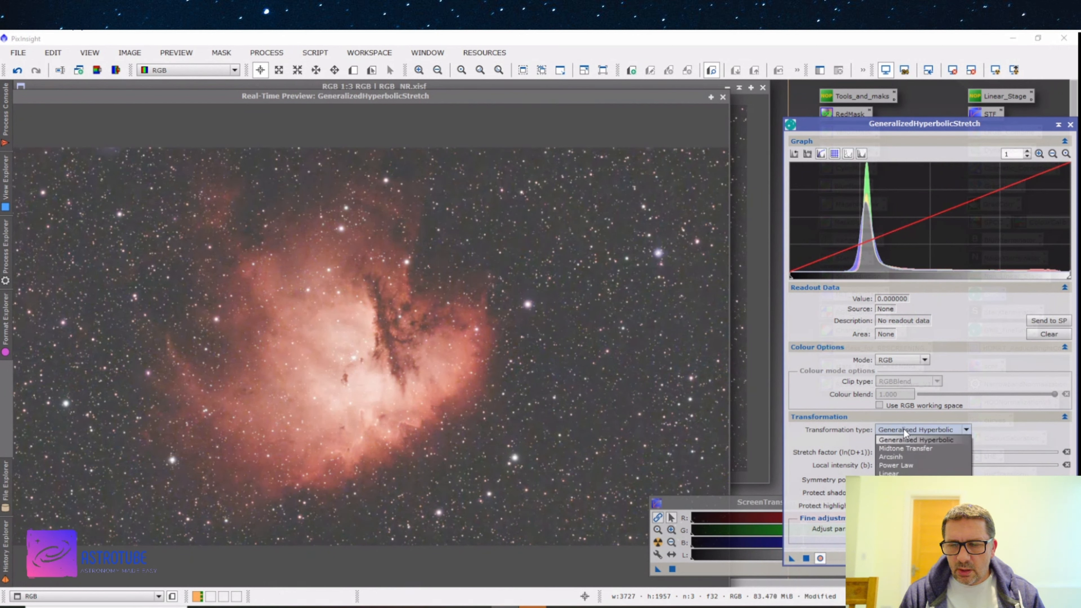
pyautogui.click(890, 473)
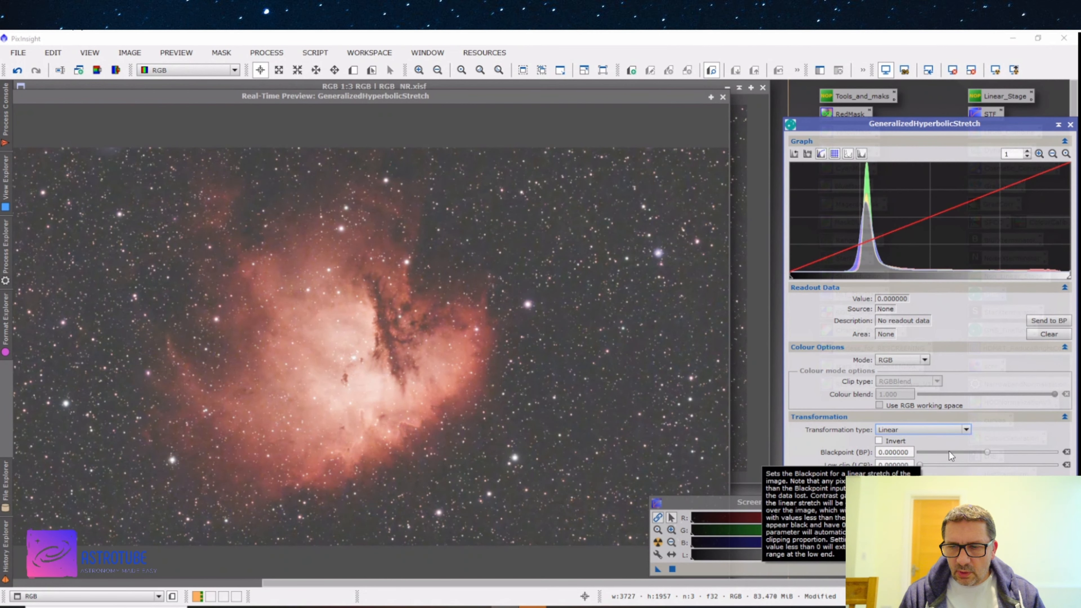
pyautogui.click(605, 386)
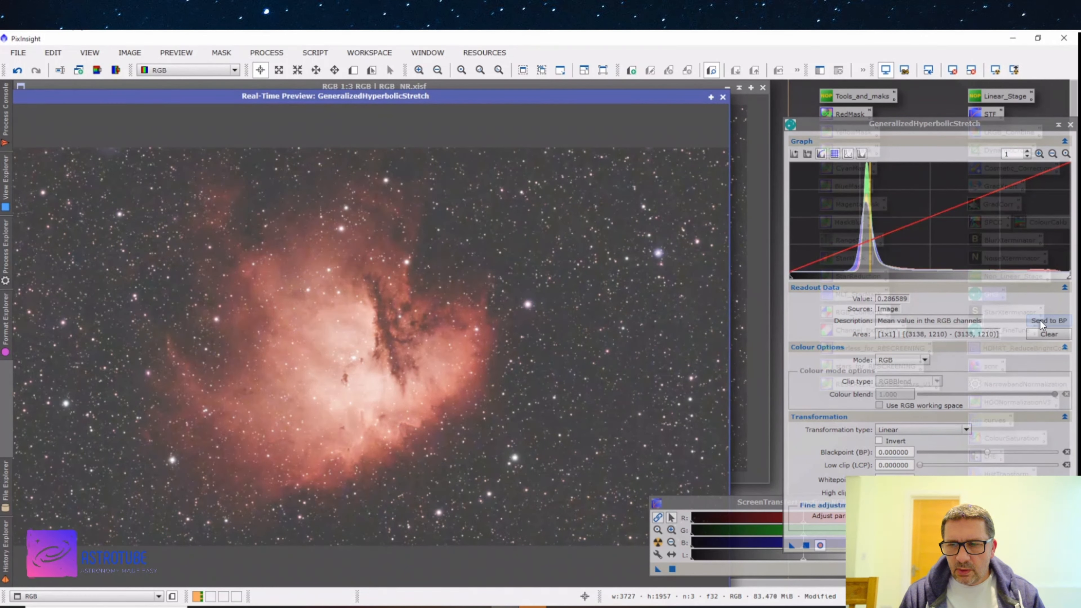
pyautogui.click(1040, 322)
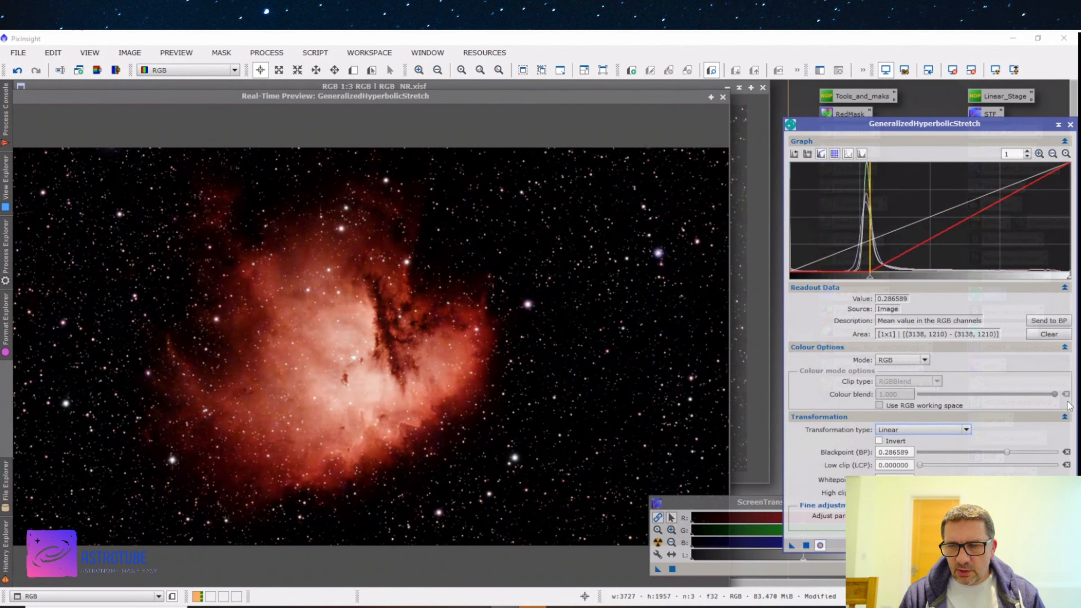
pyautogui.moveTo(1010, 452); pyautogui.dragTo(990, 455)
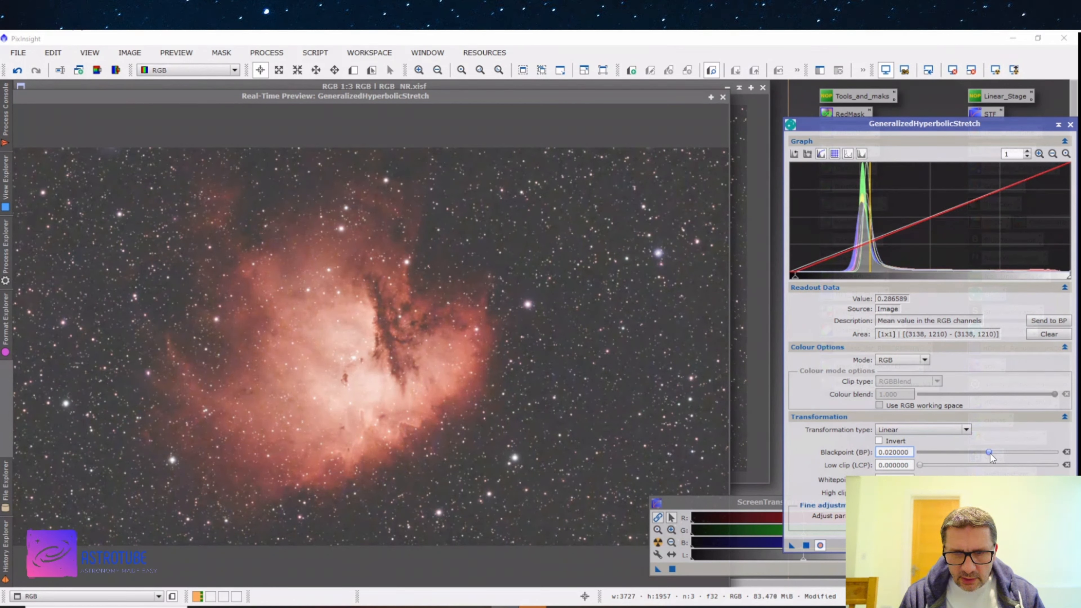
pyautogui.moveTo(989, 455); pyautogui.dragTo(998, 459)
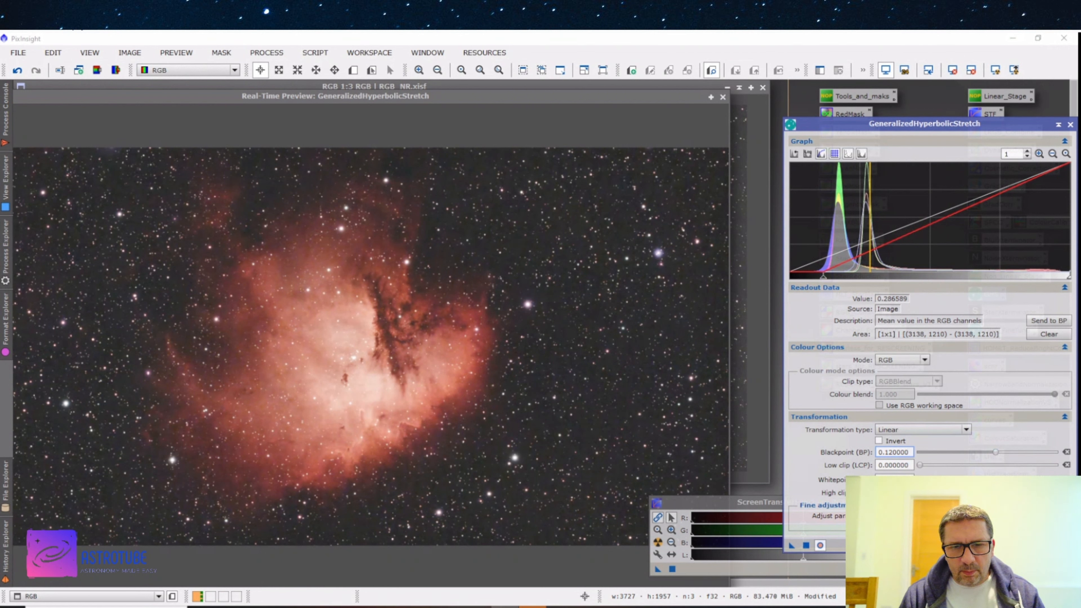
pyautogui.click(806, 544)
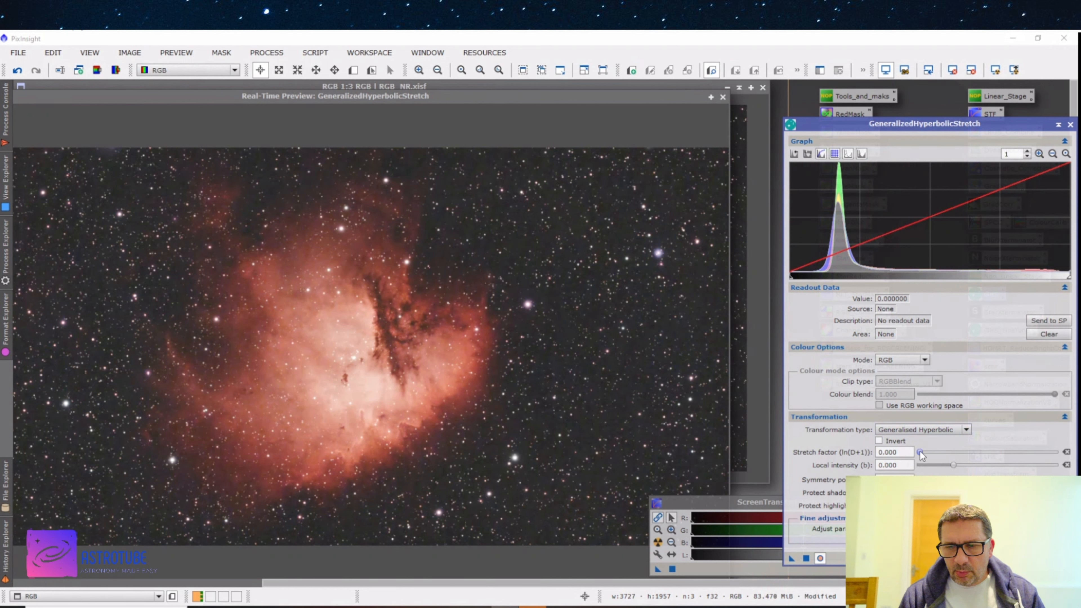
# Apply a Generalised Hyperbolic stretch to the RGB image with a stretch factor of 0.580 and a local intensity of -3.260.
pyautogui.moveTo(920, 452); pyautogui.dragTo(925, 451)
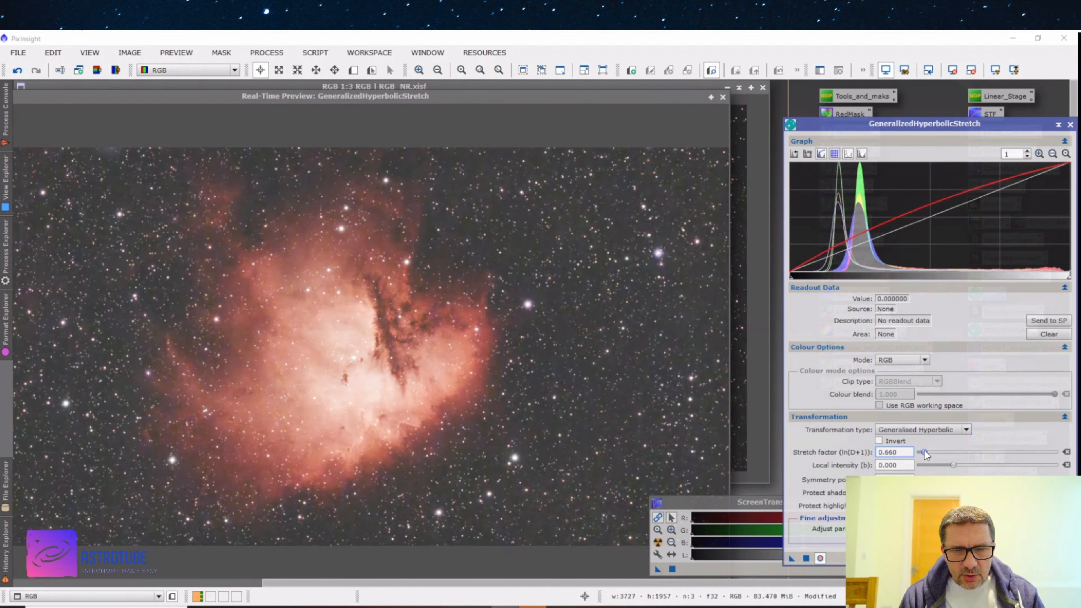
pyautogui.click(943, 464)
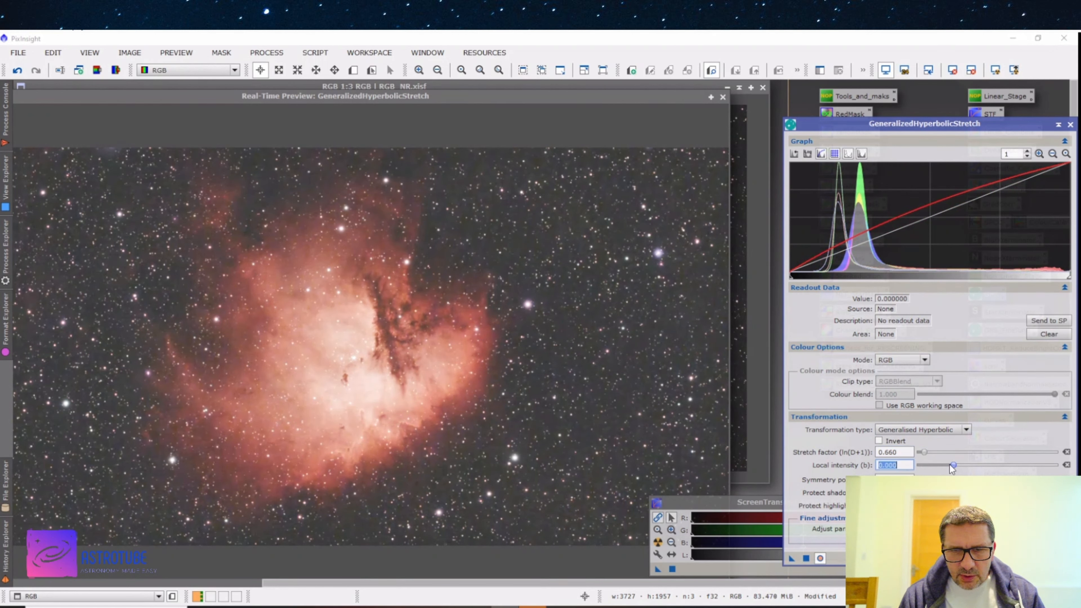
pyautogui.moveTo(942, 466); pyautogui.dragTo(951, 465)
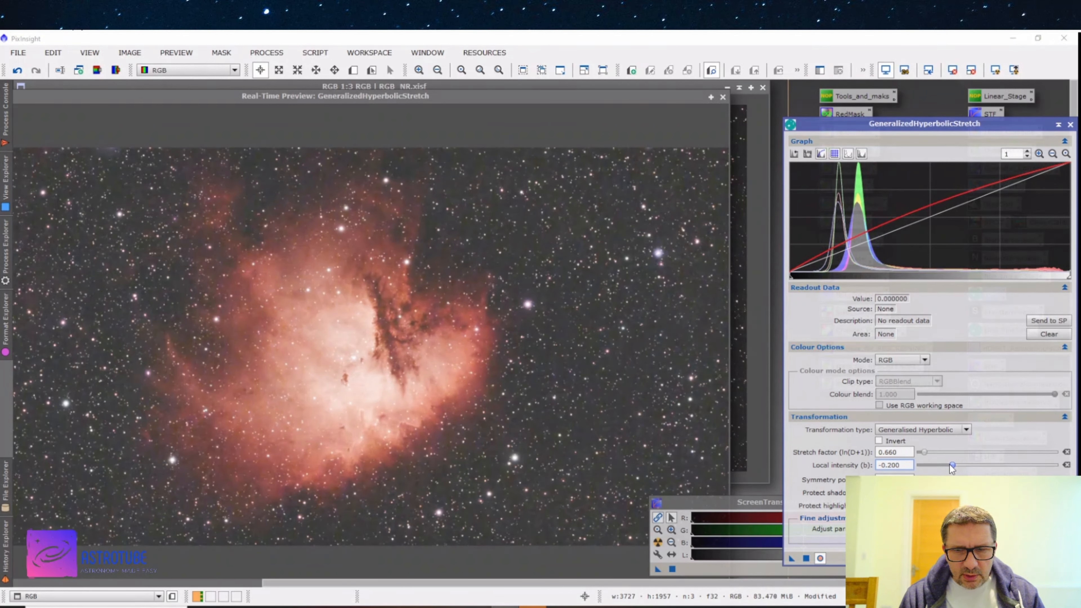
pyautogui.click(924, 452)
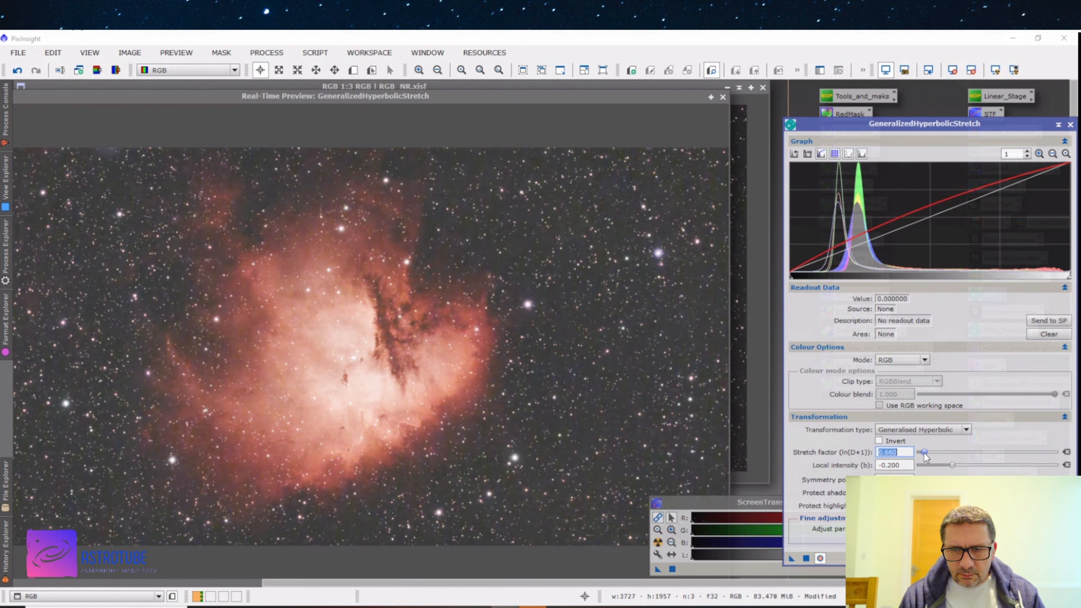
pyautogui.moveTo(925, 453); pyautogui.dragTo(924, 452)
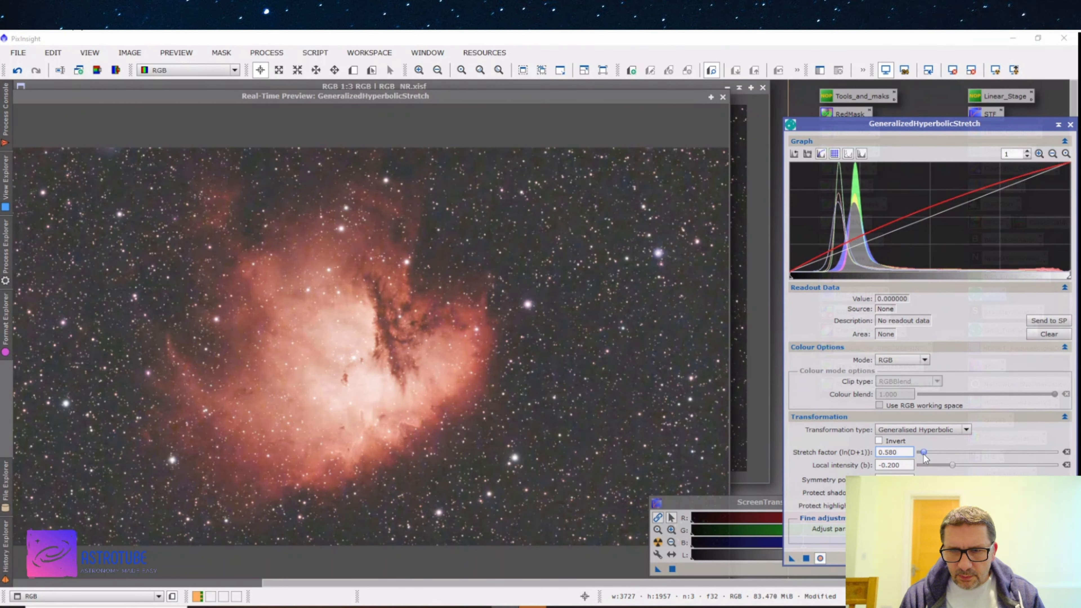
pyautogui.click(941, 469)
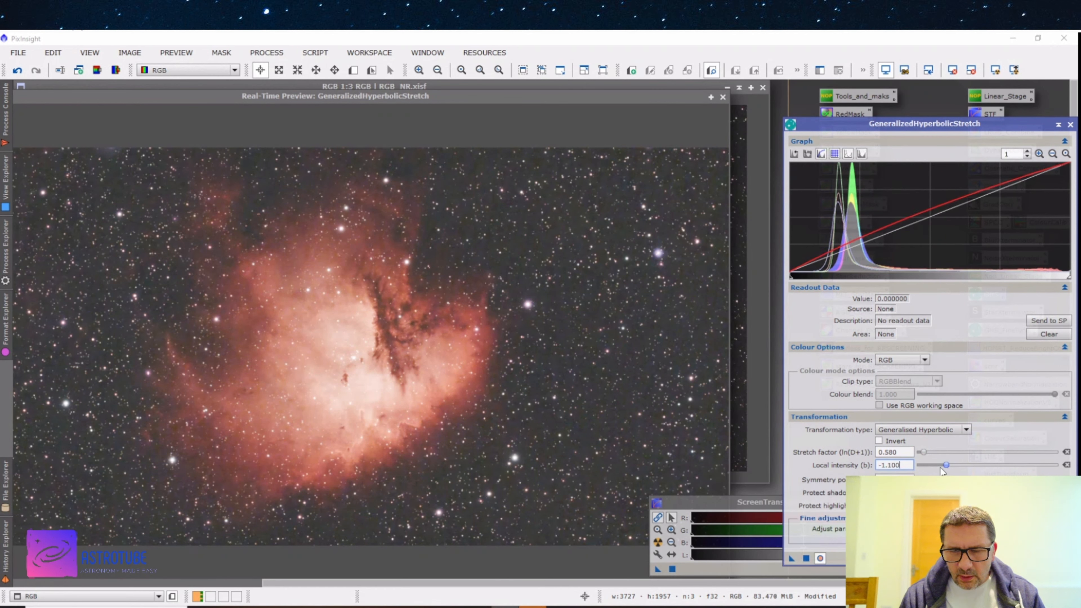
pyautogui.moveTo(942, 469); pyautogui.dragTo(928, 470)
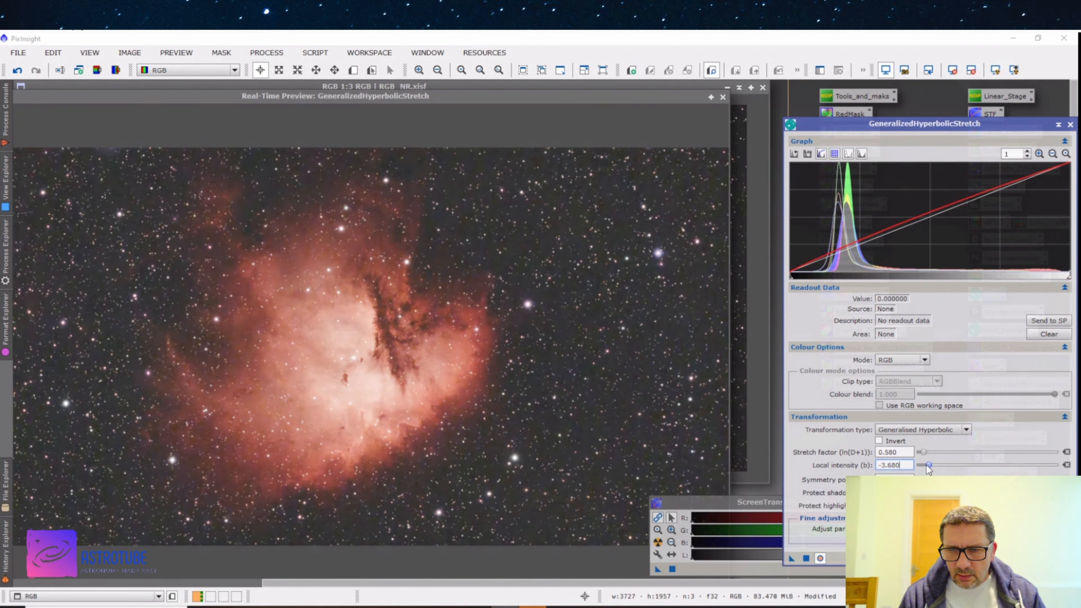
pyautogui.moveTo(928, 467)
pyautogui.mouseDown()
pyautogui.moveTo(960, 466)
pyautogui.moveTo(932, 471)
pyautogui.mouseUp()
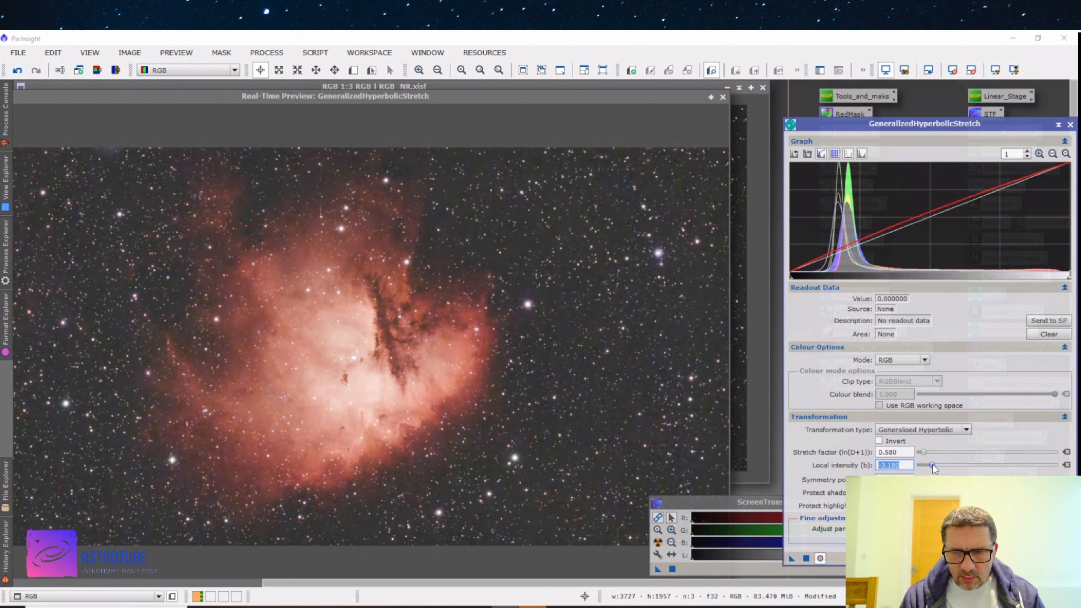
pyautogui.moveTo(933, 466); pyautogui.dragTo(932, 468)
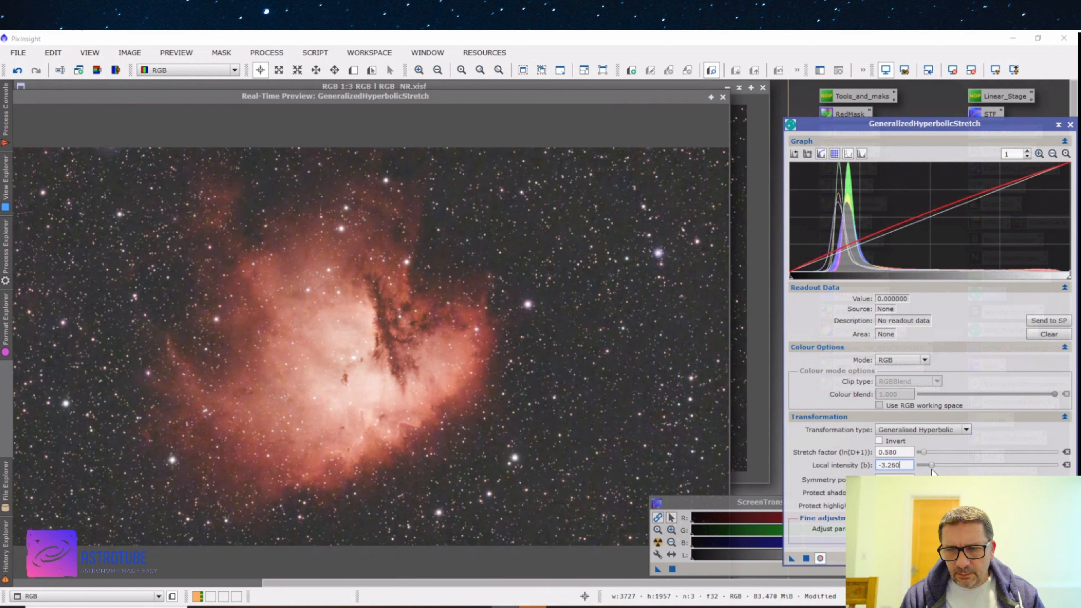
pyautogui.click(805, 559)
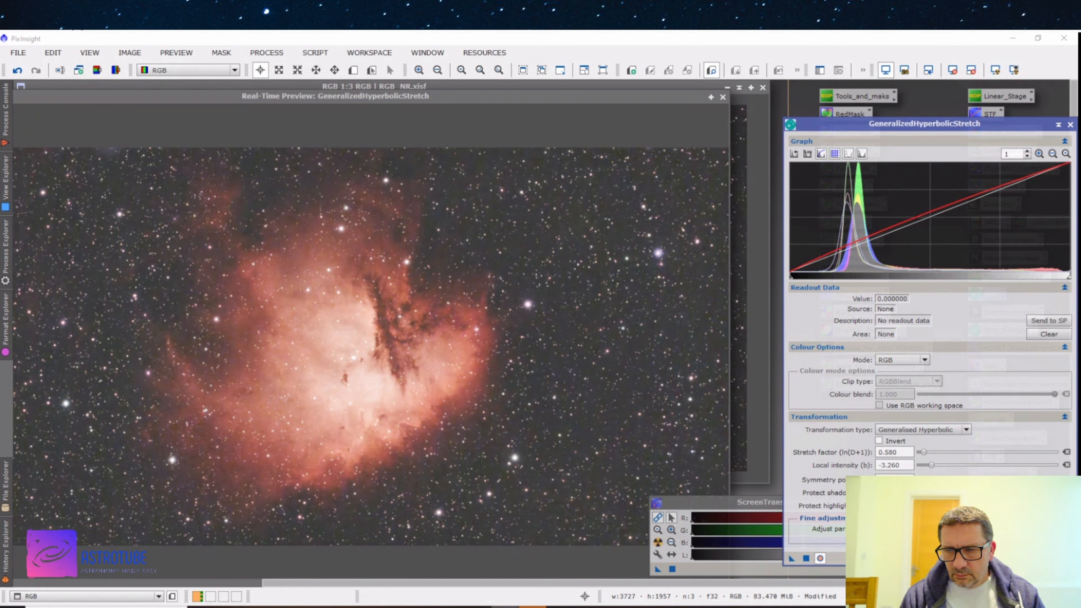
# Apply a Linear transformation with a blackpoint of 0.030000 to the RGB image and reset the stretch settings.
pyautogui.click(922, 429)
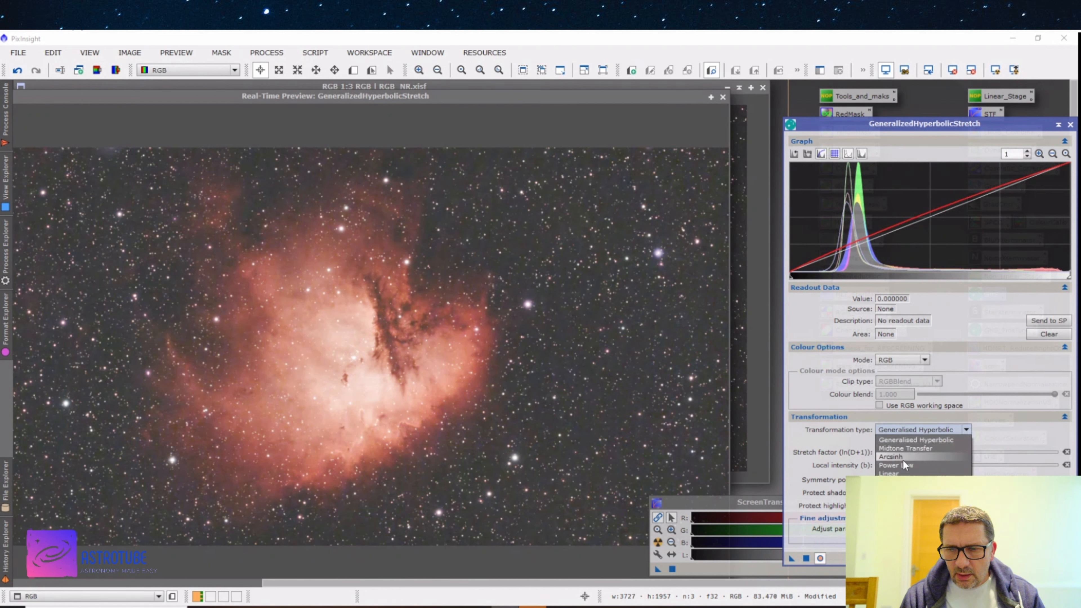
pyautogui.click(896, 473)
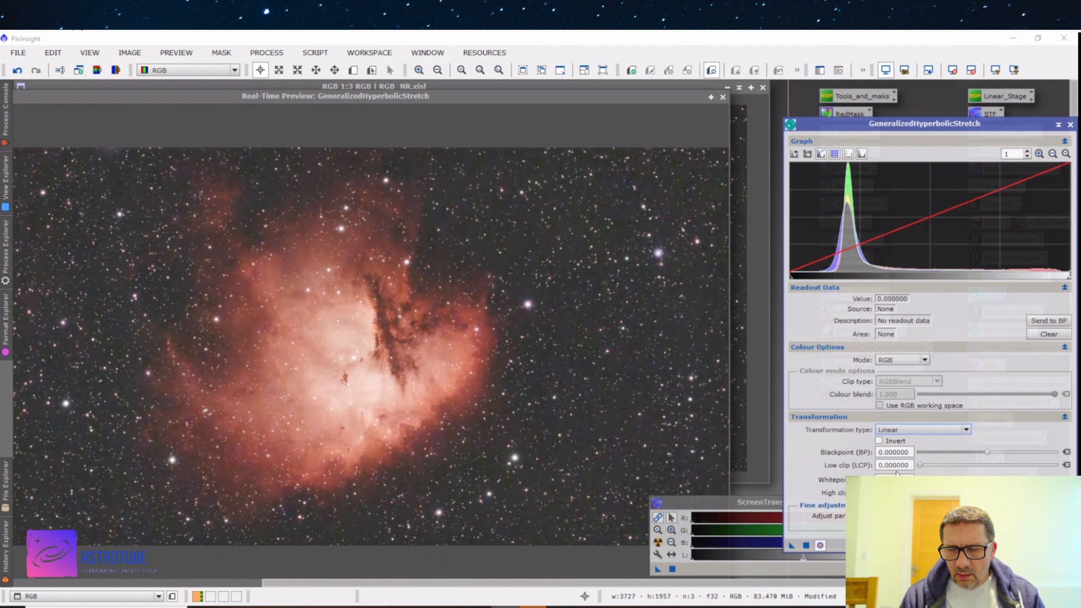
pyautogui.click(987, 451)
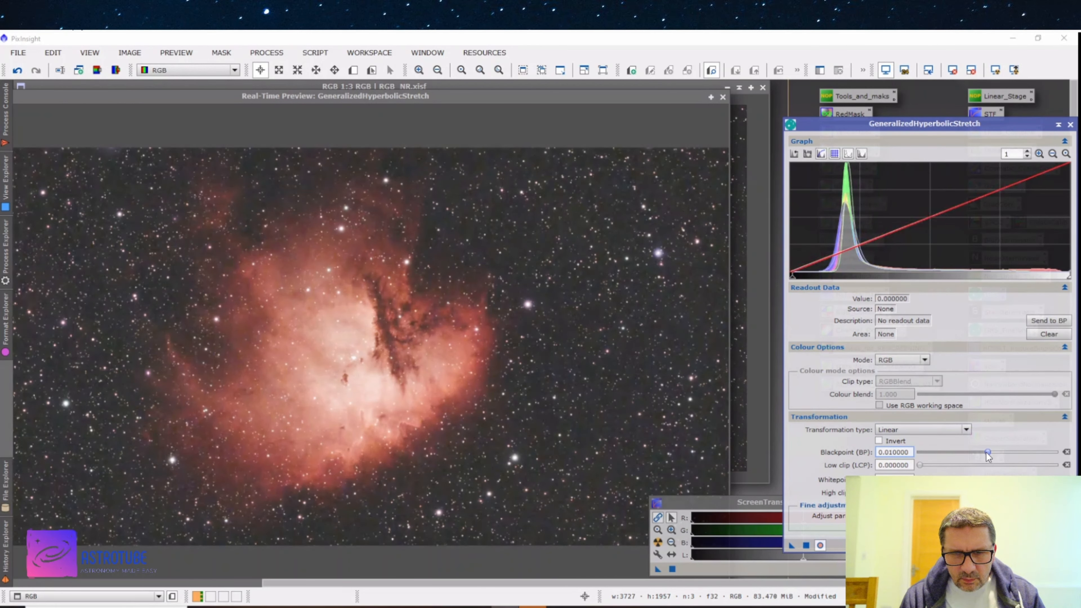
pyautogui.moveTo(987, 452); pyautogui.dragTo(989, 453)
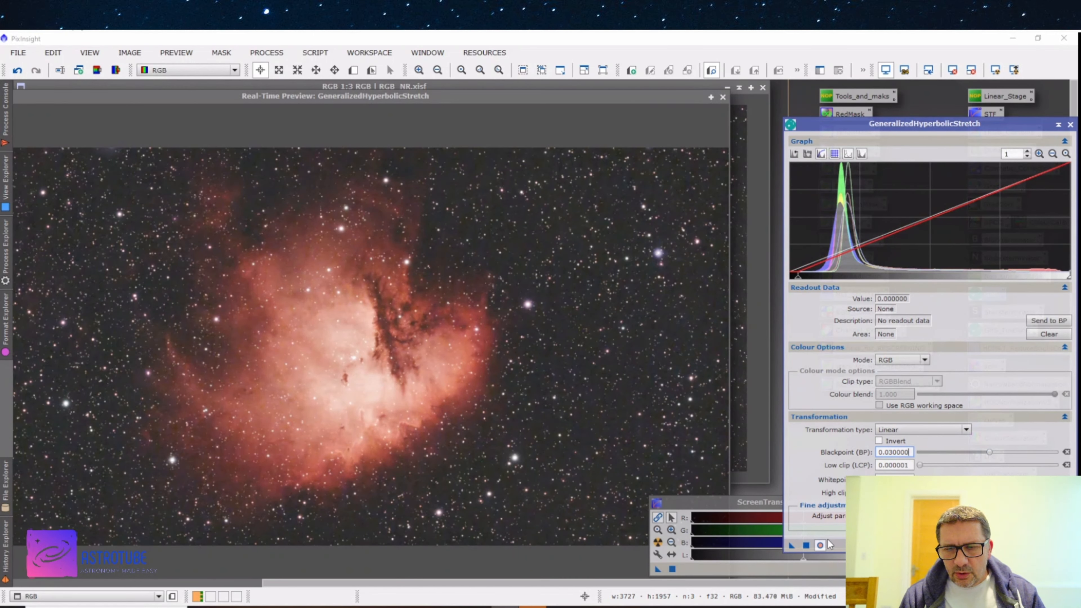
pyautogui.click(806, 545)
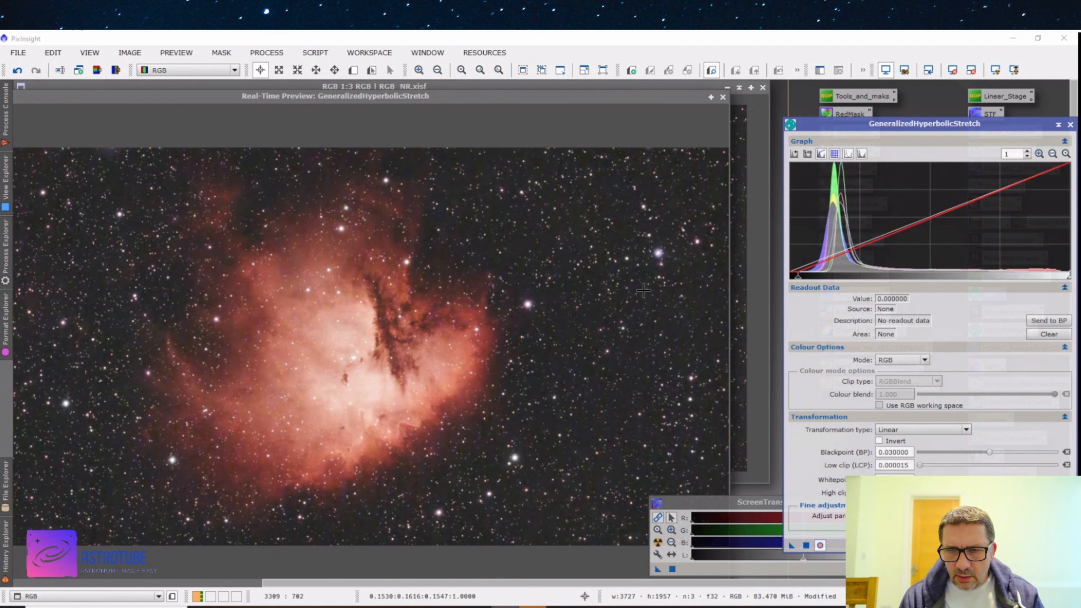
pyautogui.click(1067, 546)
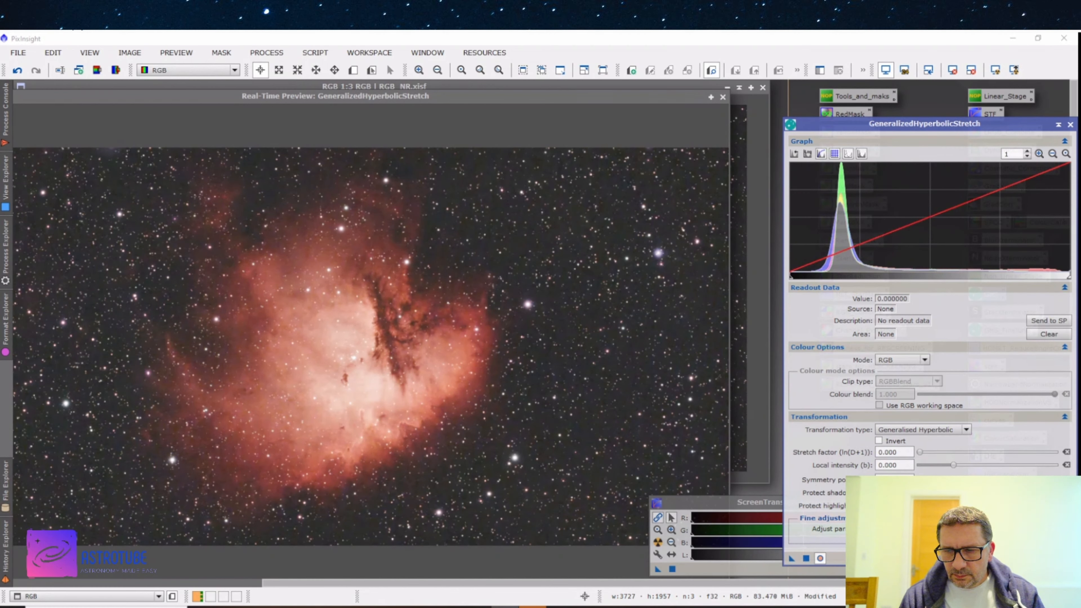
# Set the symmetry point from the faint nebulosity near the upper edge and apply a Generalised Hyperbolic stretch with a factor of 0.740.
pyautogui.click(381, 202)
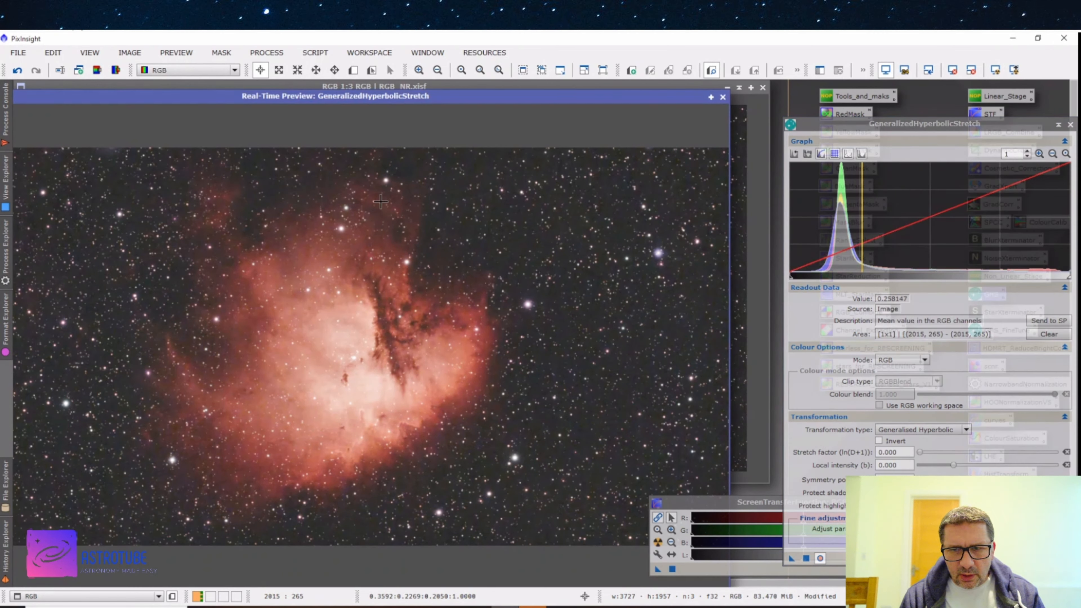
pyautogui.click(1044, 321)
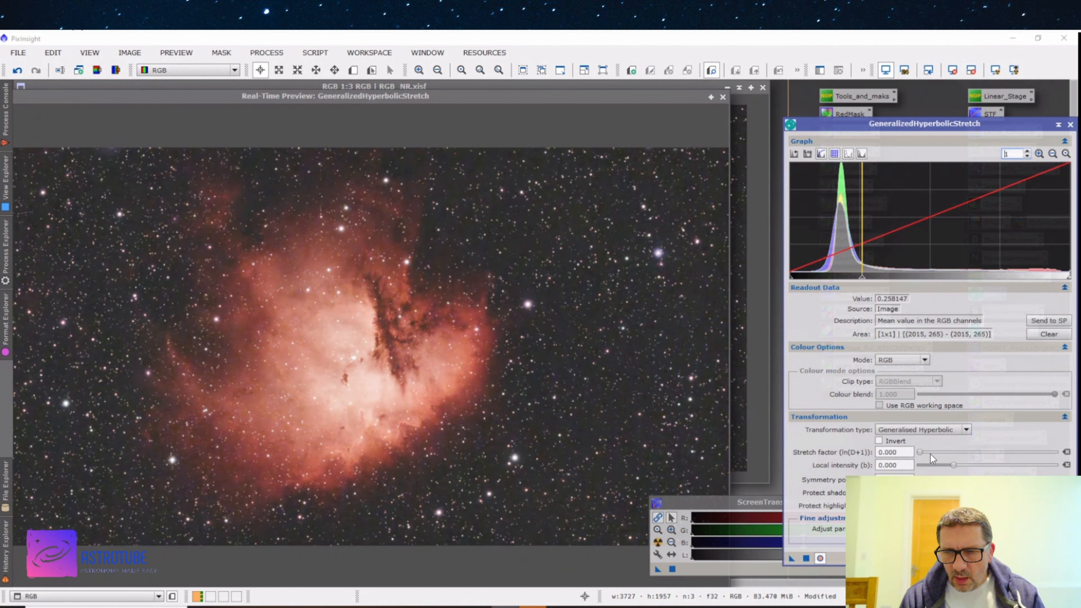
pyautogui.moveTo(922, 456); pyautogui.dragTo(926, 453)
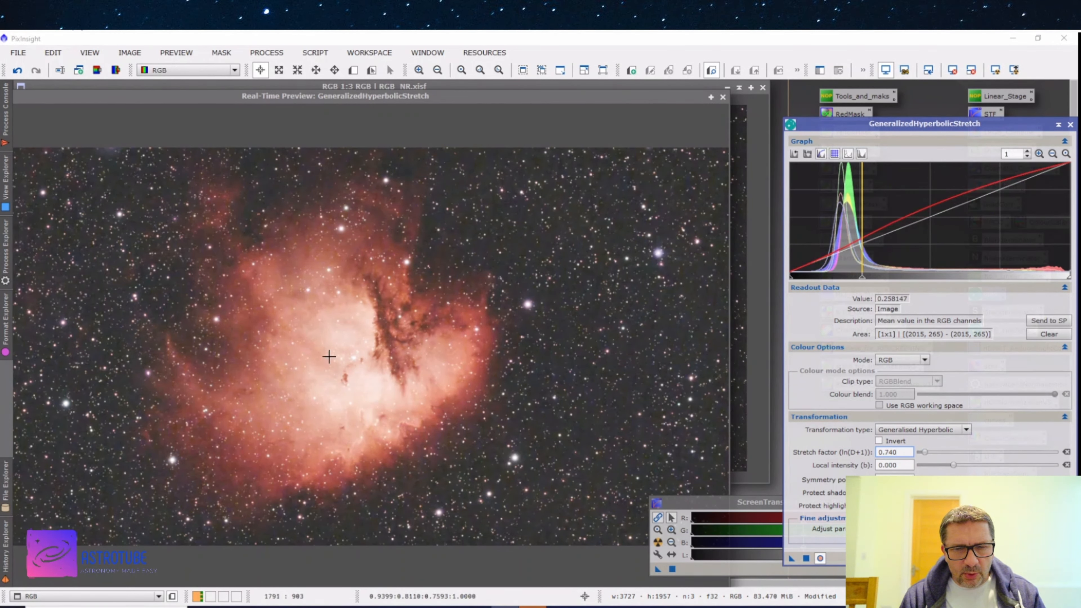
pyautogui.click(806, 559)
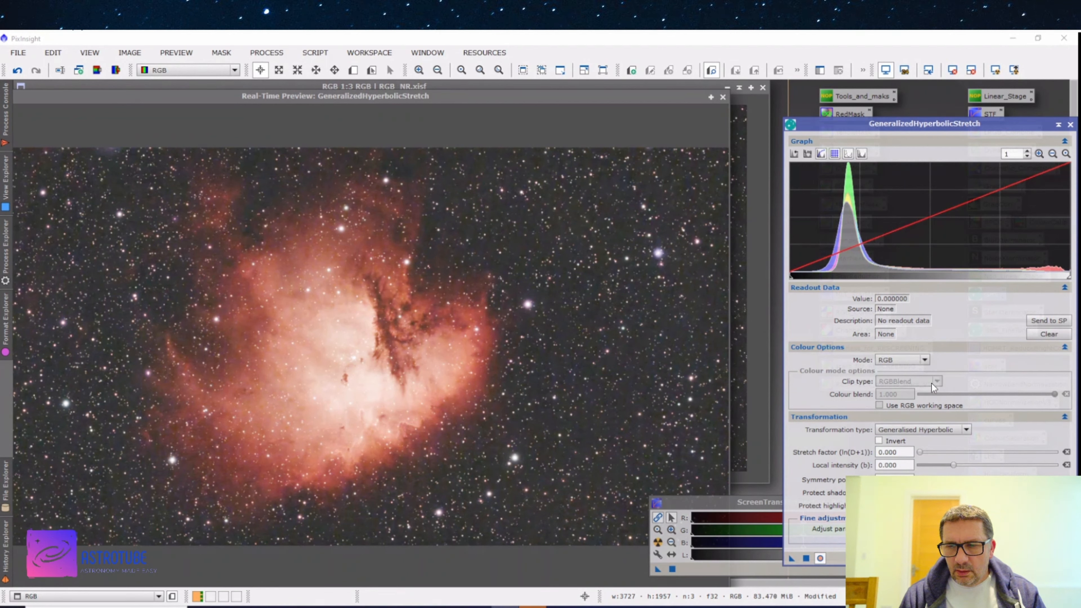
# Apply a Linear transformation with a blackpoint of 0.040000 to the RGB image and close the stretch and real-time preview windows.
pyautogui.click(937, 428)
pyautogui.click(910, 470)
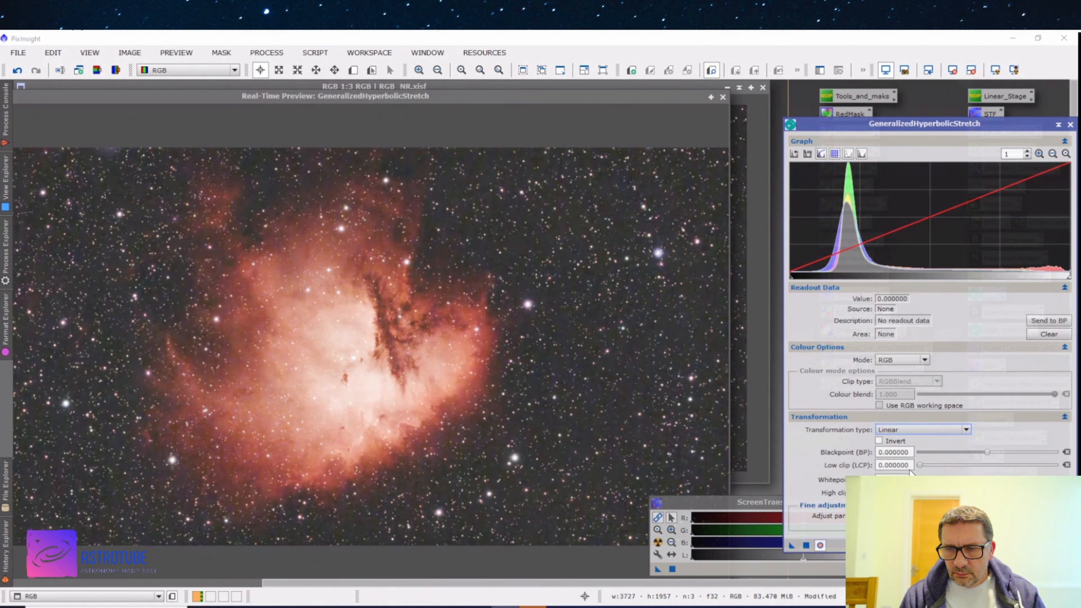
pyautogui.moveTo(987, 452)
pyautogui.mouseDown()
pyautogui.moveTo(971, 453)
pyautogui.moveTo(990, 449)
pyautogui.mouseUp()
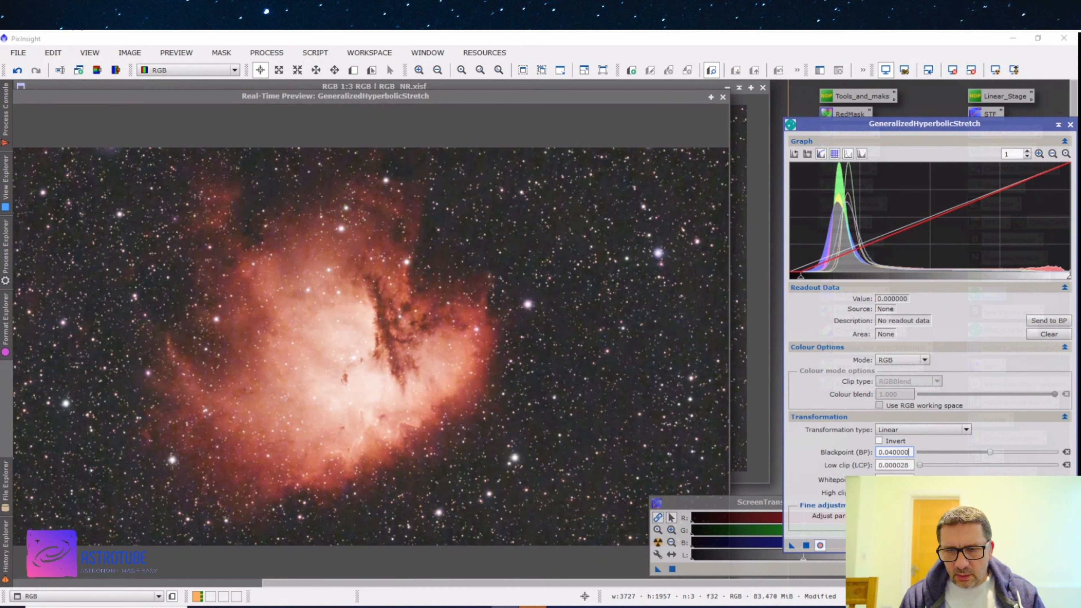
pyautogui.click(806, 545)
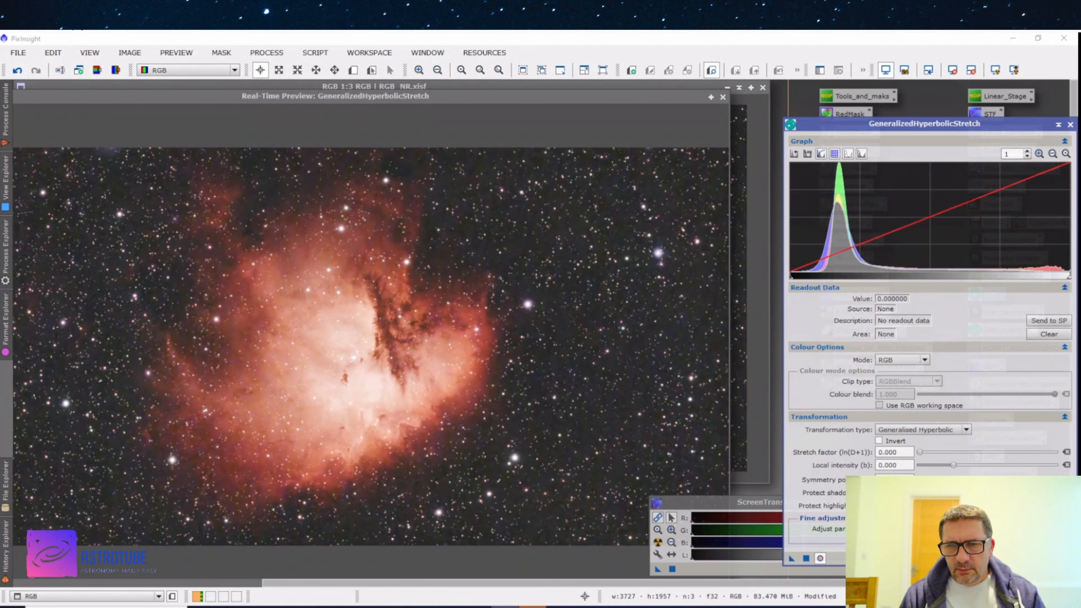
pyautogui.click(1070, 125)
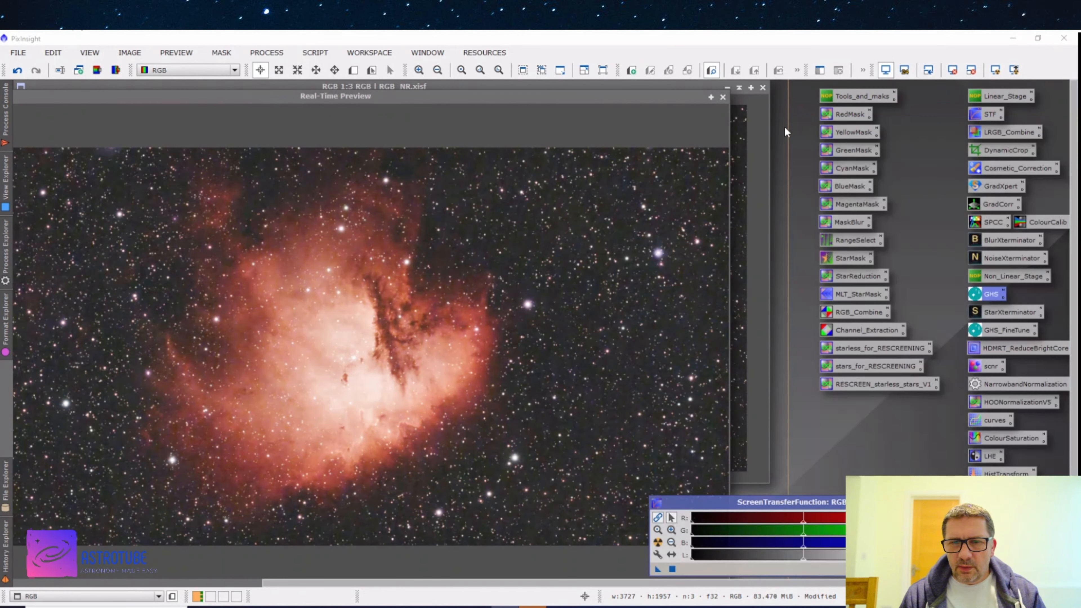
pyautogui.click(723, 98)
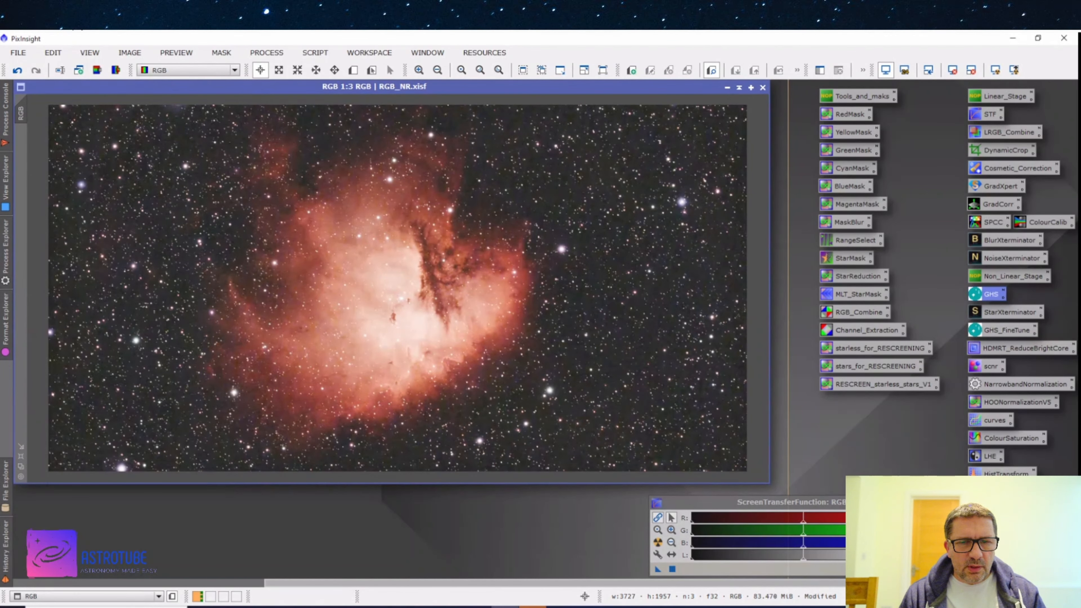
# Save a copy of the stretched RGB image in Pixinsight_Temp as RGB_NR_STRETCHED in 32-bit floating point XISF format.
pyautogui.click(17, 52)
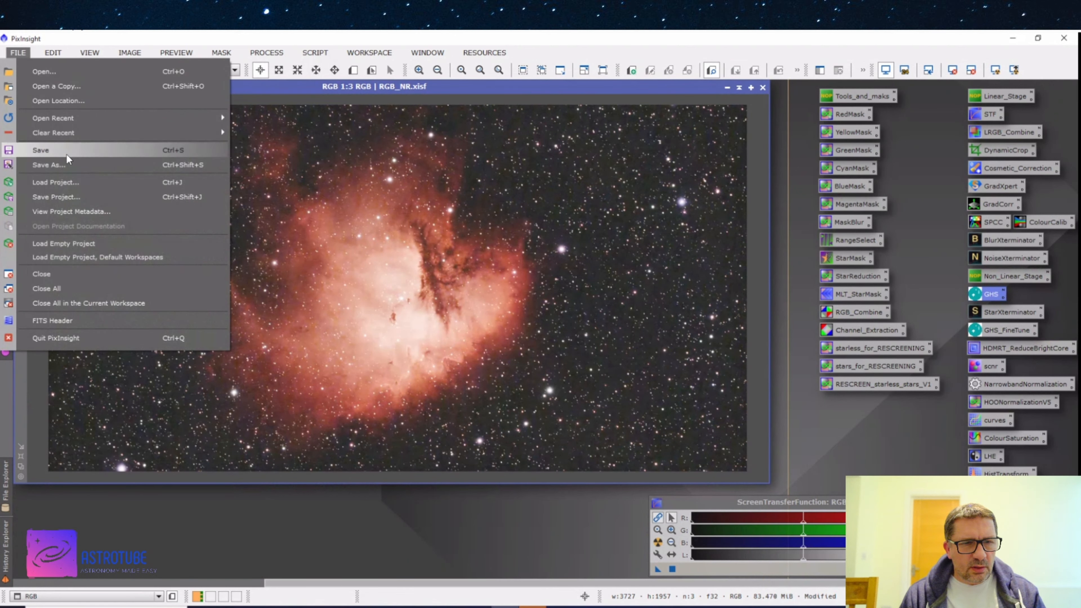
pyautogui.click(64, 170)
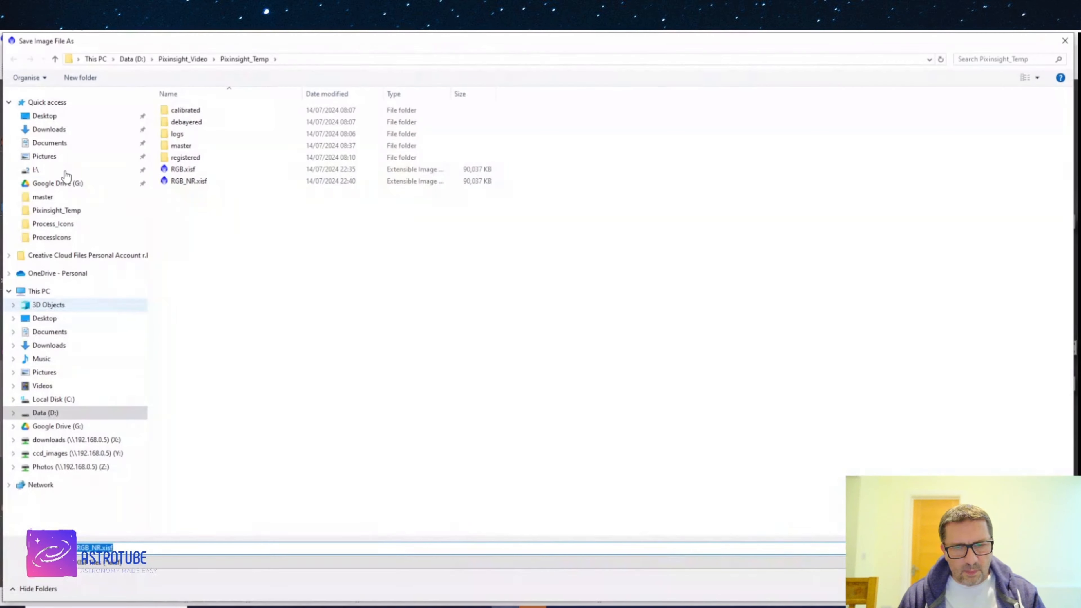
pyautogui.press('BackSpace')
pyautogui.press('BackSpace')
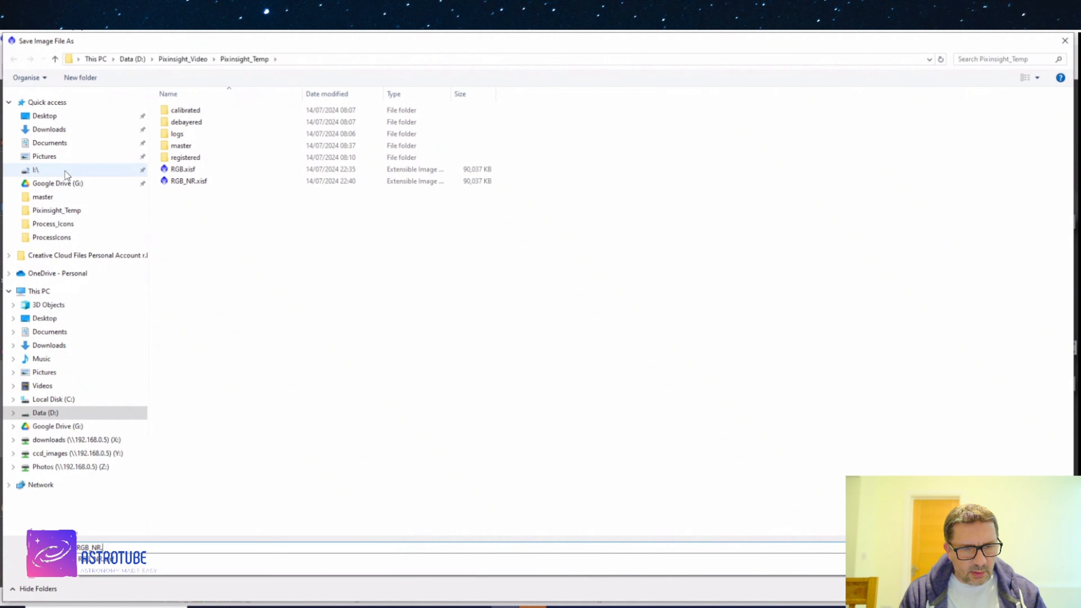
pyautogui.write('_STRE')
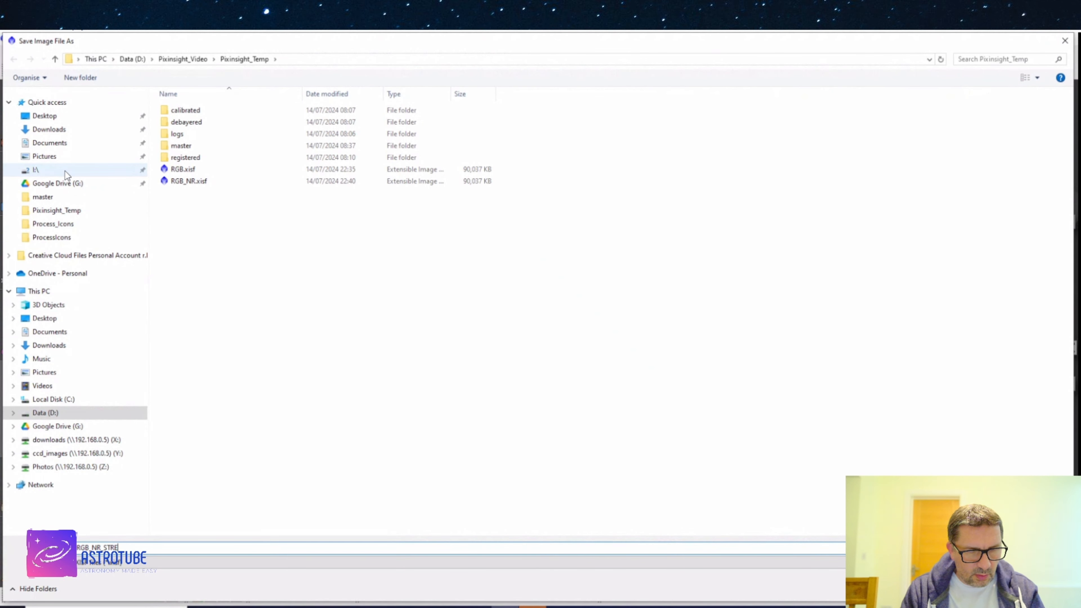
pyautogui.write('TCHED')
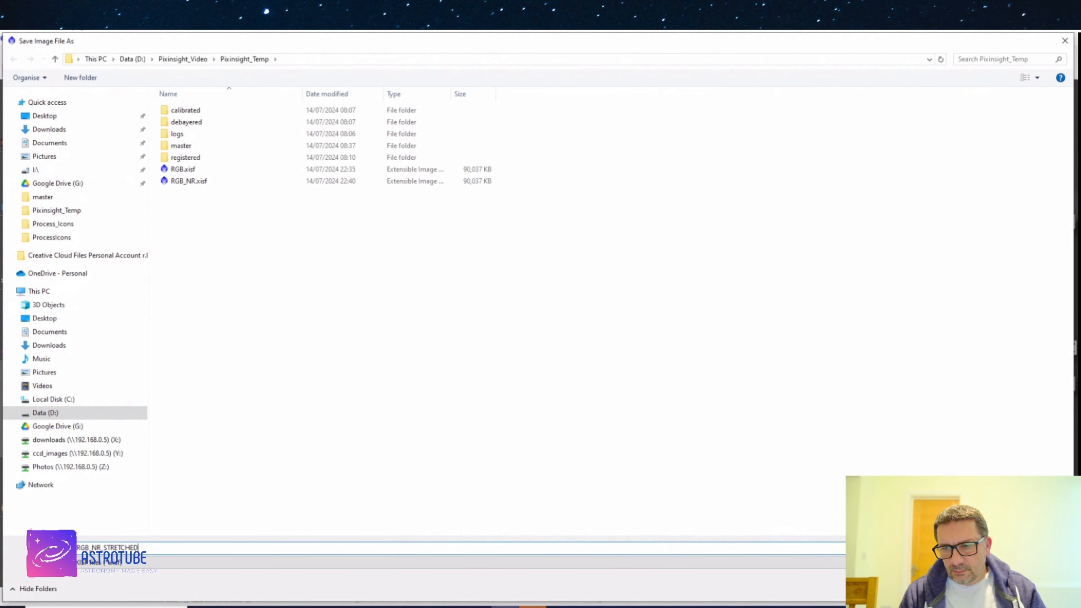
pyautogui.press('Return')
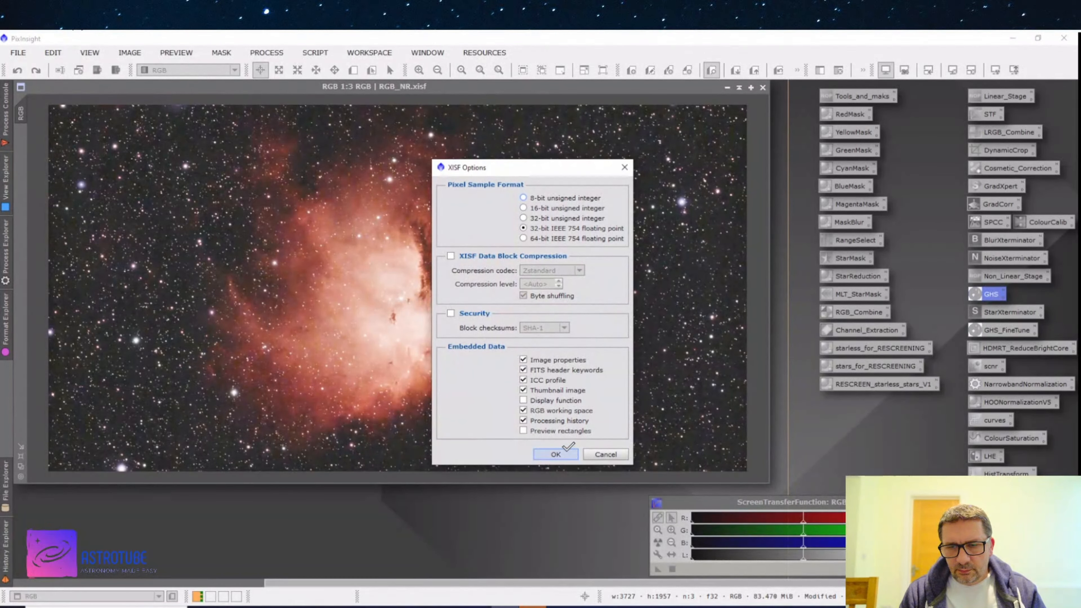
pyautogui.click(563, 454)
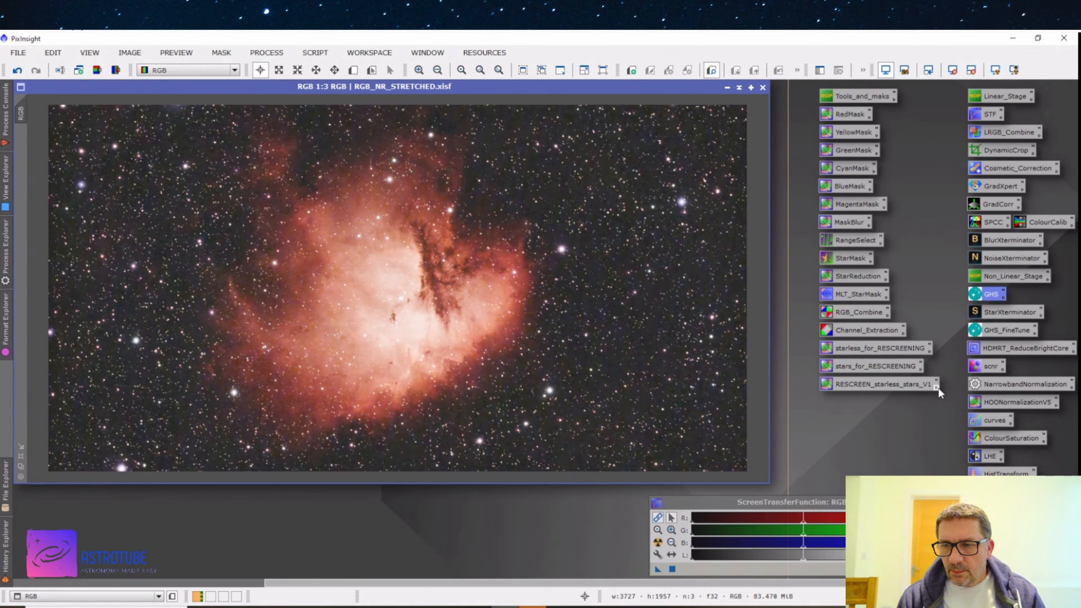
# Apply HDMRT_ReduceBrightCore to the RGB image, and remove green from it using SCNR with an amount of 0.80.
pyautogui.click(998, 351)
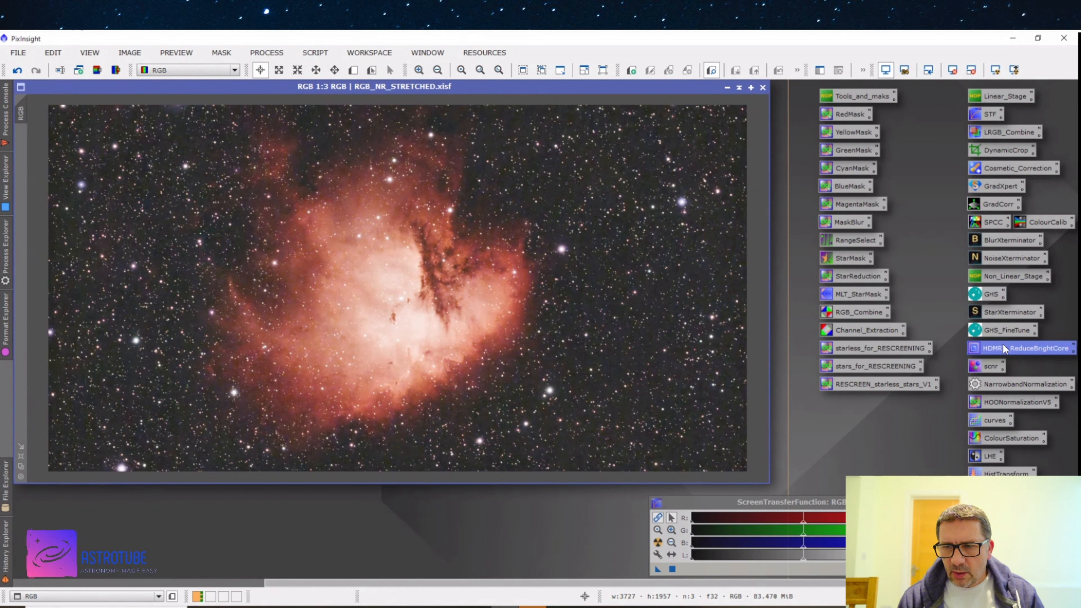
pyautogui.moveTo(684, 299); pyautogui.dragTo(418, 295)
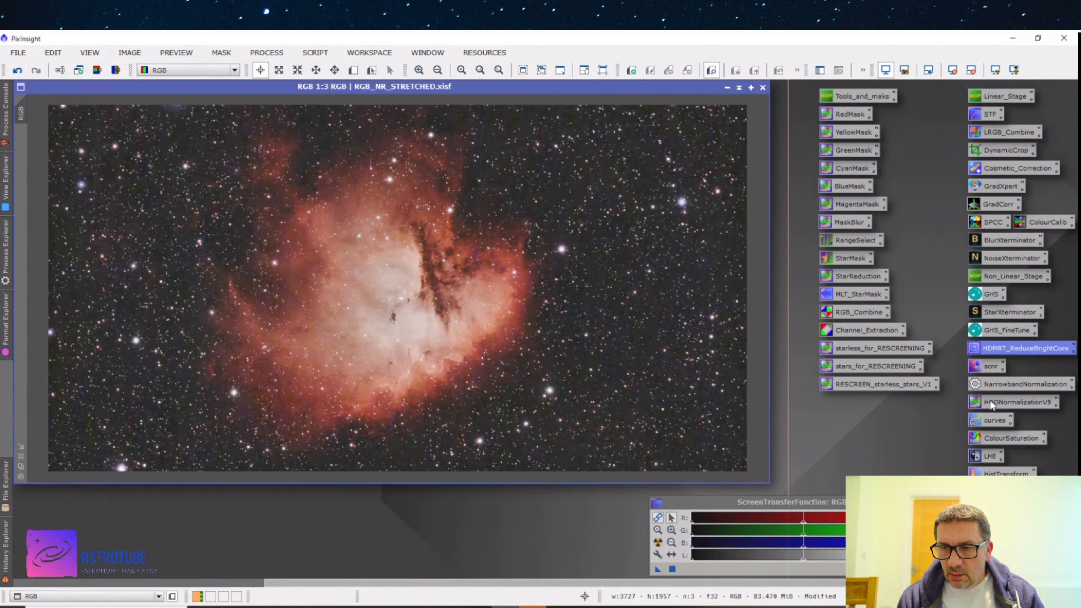
pyautogui.doubleClick(988, 373)
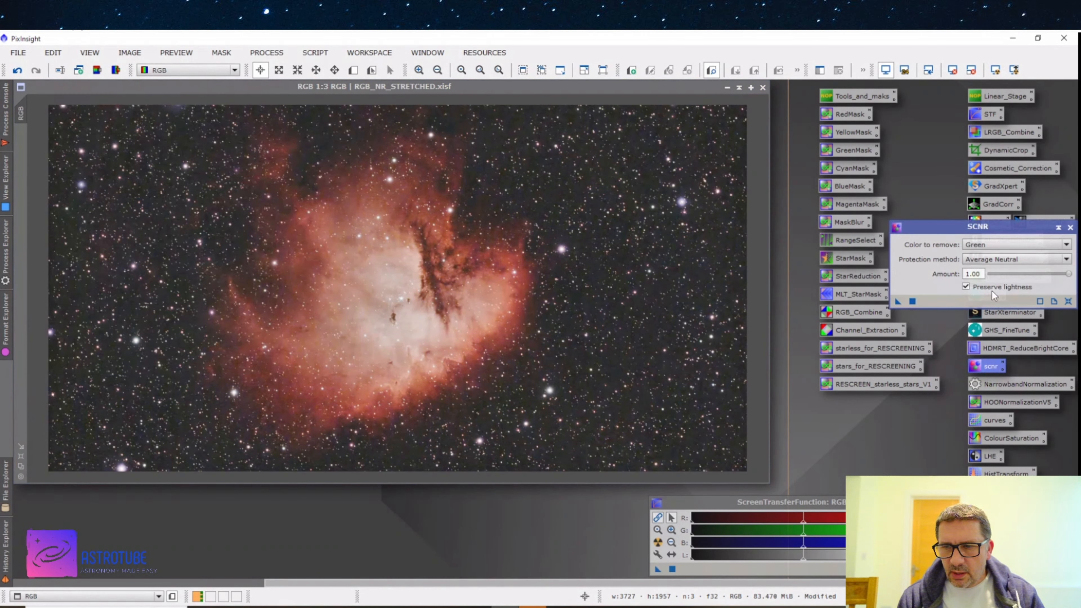
pyautogui.moveTo(1069, 274); pyautogui.dragTo(1055, 275)
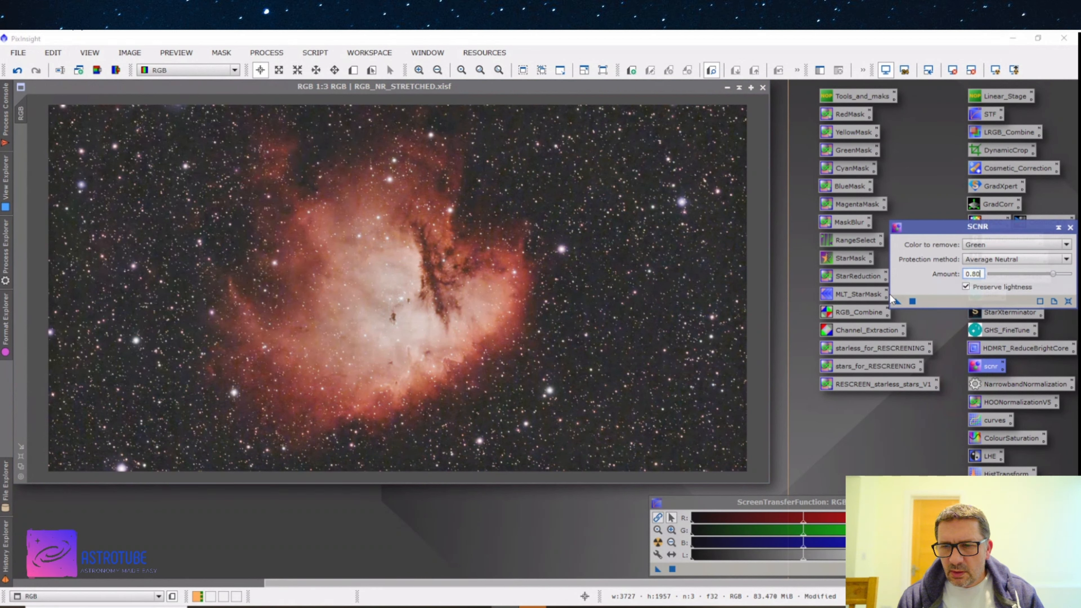
pyautogui.moveTo(897, 301); pyautogui.dragTo(470, 353)
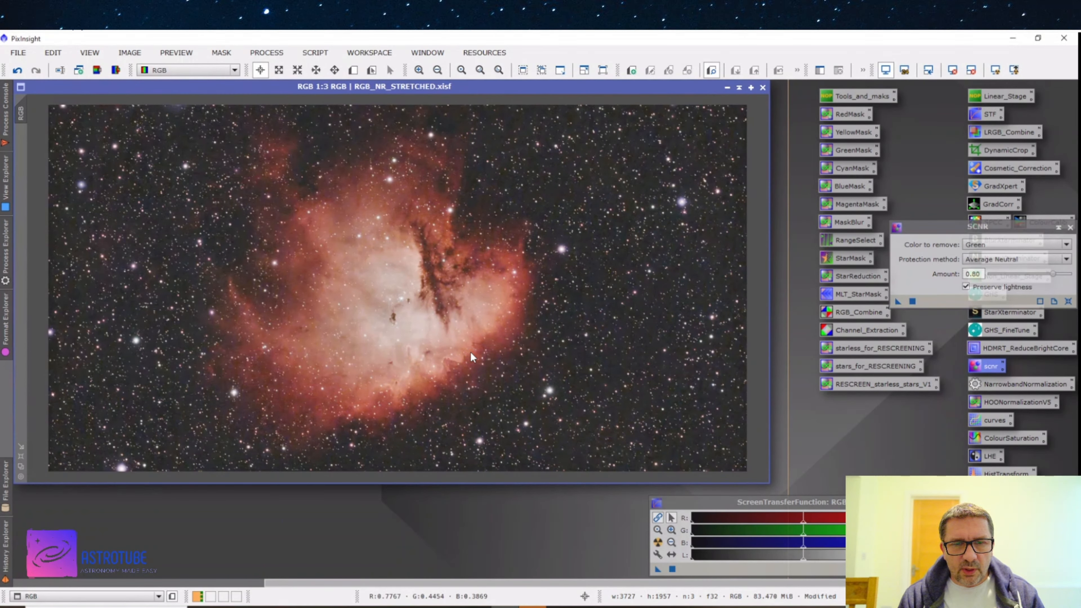
pyautogui.click(1070, 228)
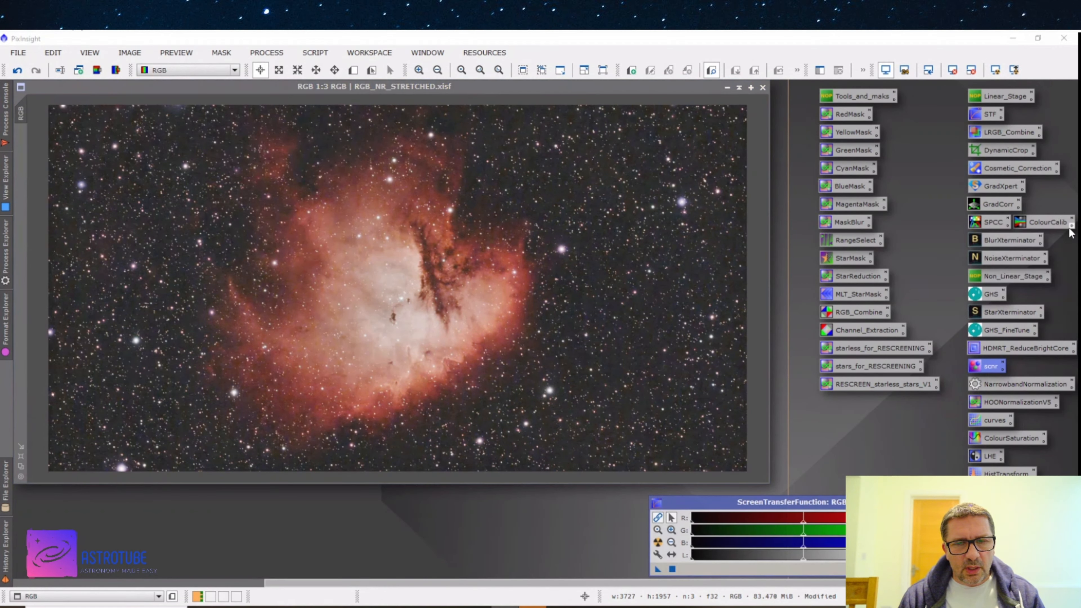
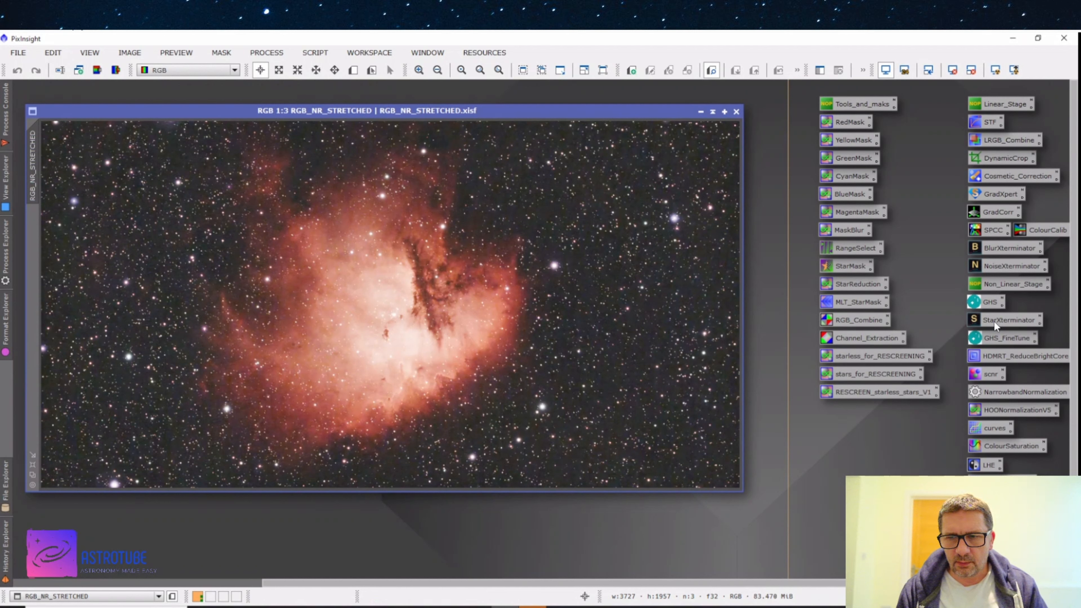
# Remove the stars from the stretched image with StarXTerminator, generating an unscreened star image, and minimise RGB_stars to an icon below the starless image.
pyautogui.doubleClick(994, 321)
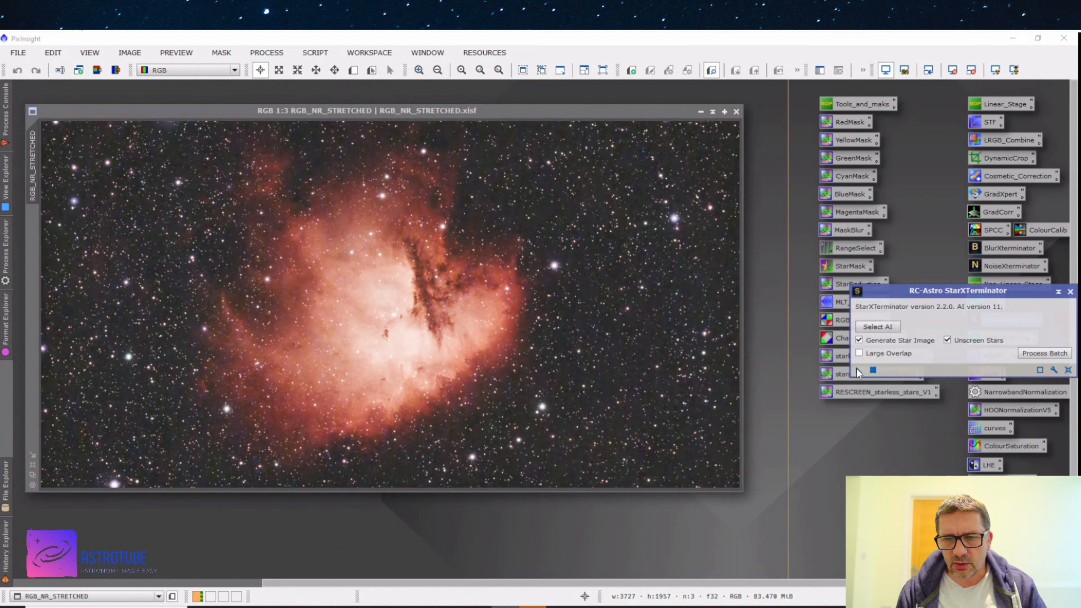
pyautogui.moveTo(857, 369); pyautogui.dragTo(559, 335)
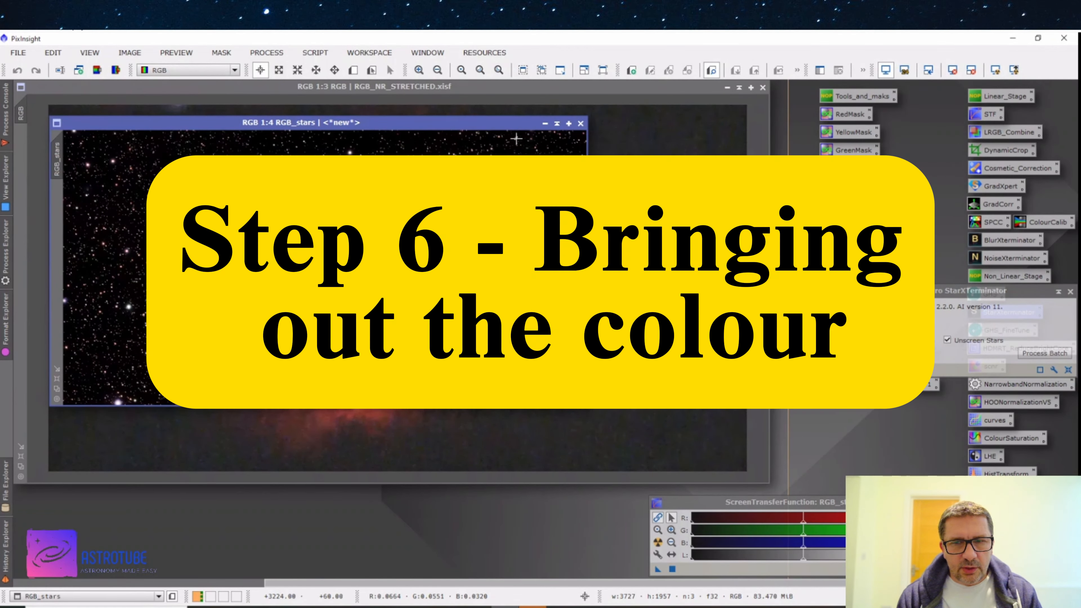
pyautogui.moveTo(494, 124); pyautogui.dragTo(641, 159)
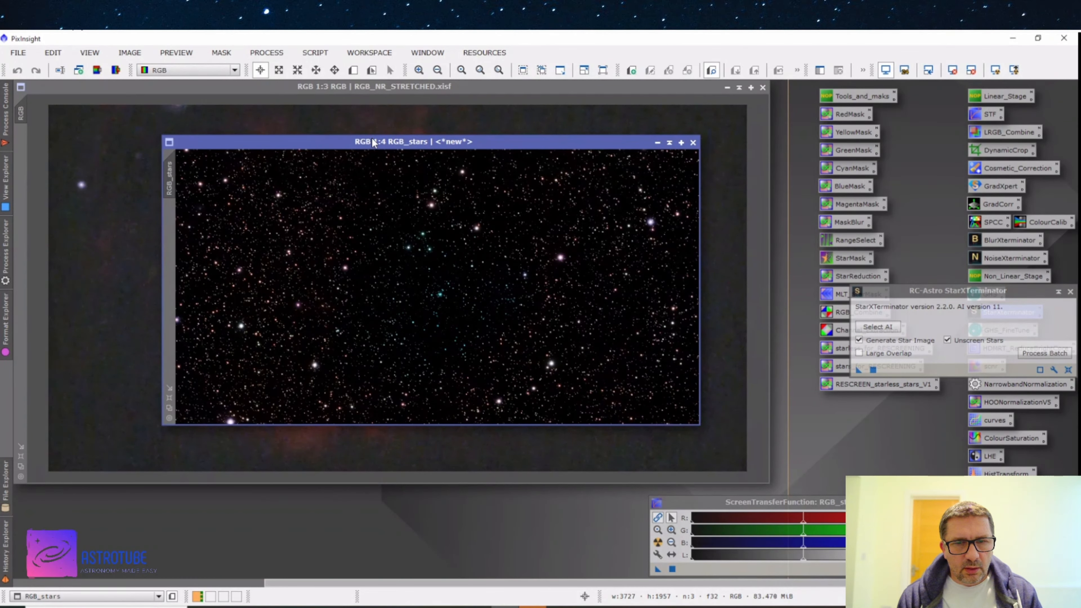
pyautogui.moveTo(370, 141); pyautogui.dragTo(352, 165)
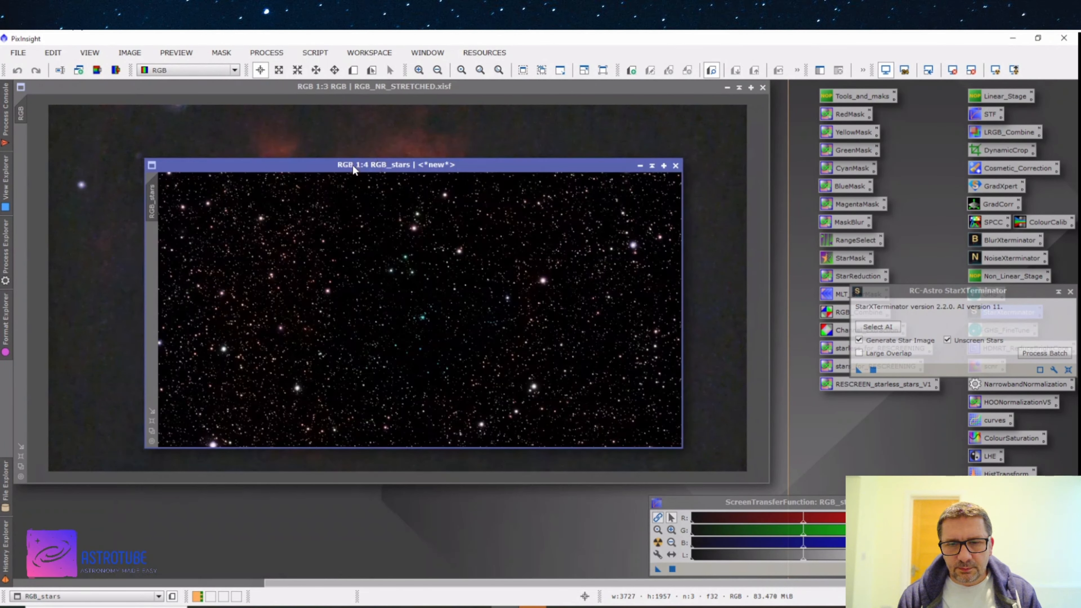
pyautogui.click(637, 166)
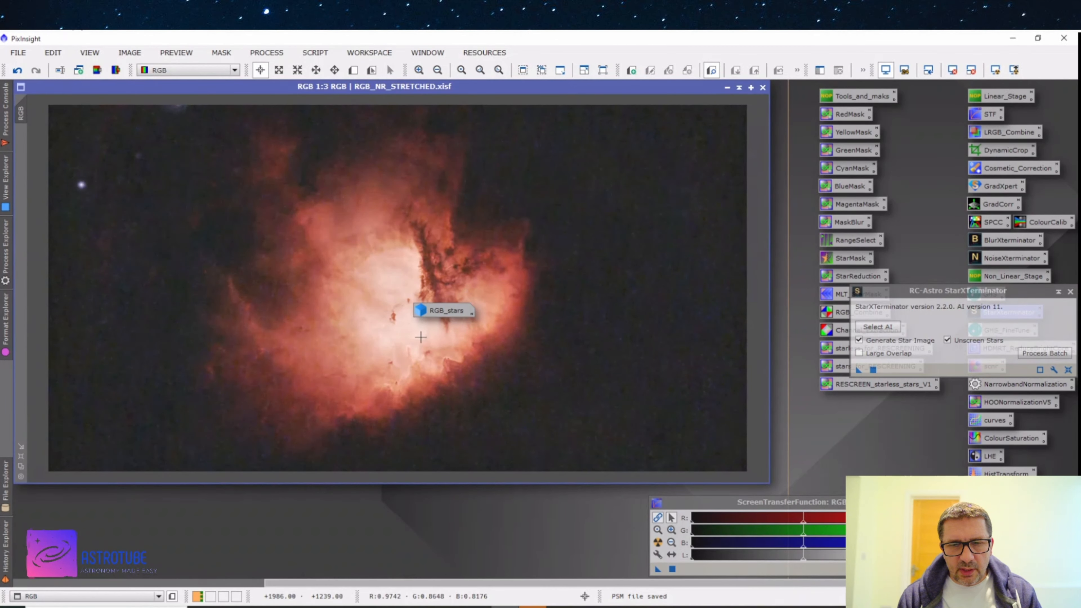
pyautogui.moveTo(443, 311); pyautogui.dragTo(430, 518)
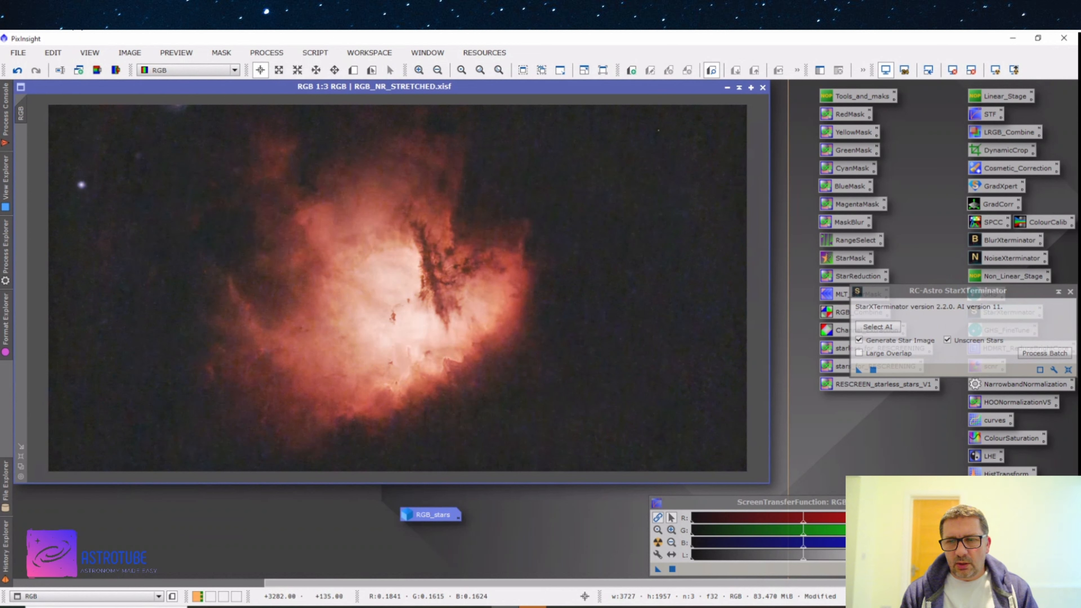
pyautogui.click(1070, 292)
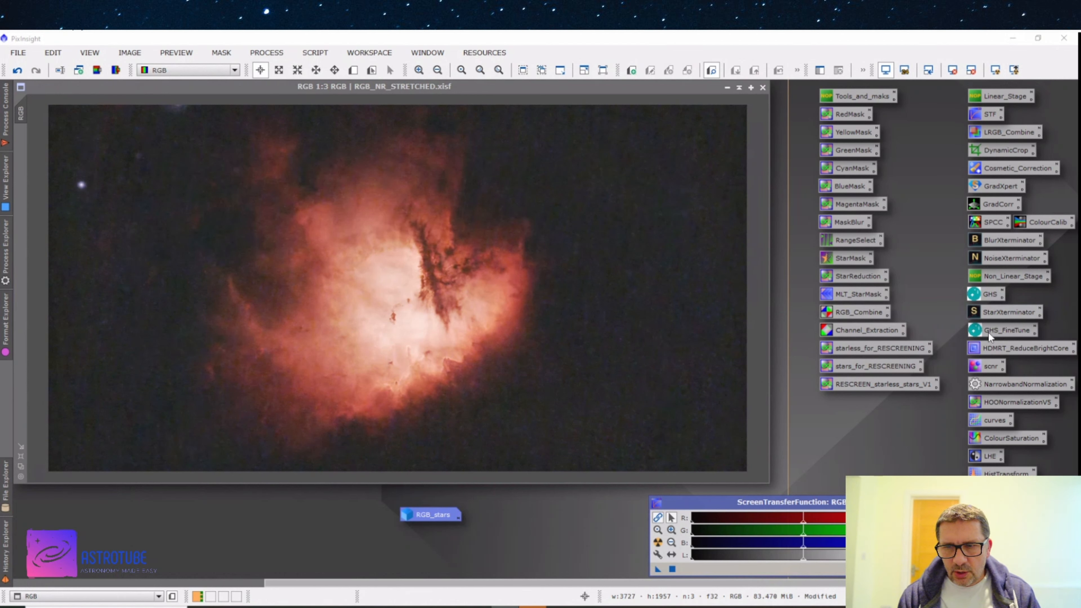
# Apply the HDMRT_ReduceBrightCore process to the starless RGB image.
pyautogui.click(990, 349)
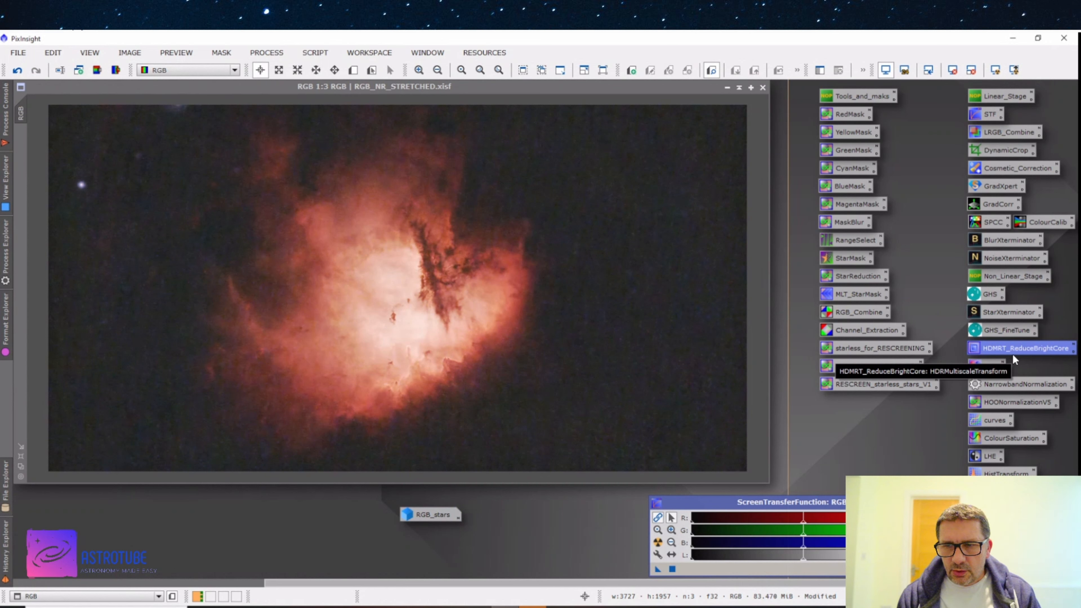
# Apply the saved HDRMT_ReduceBrightCore process to the RGB nebula image and compare the before and after versions.
pyautogui.moveTo(1012, 354); pyautogui.dragTo(396, 309)
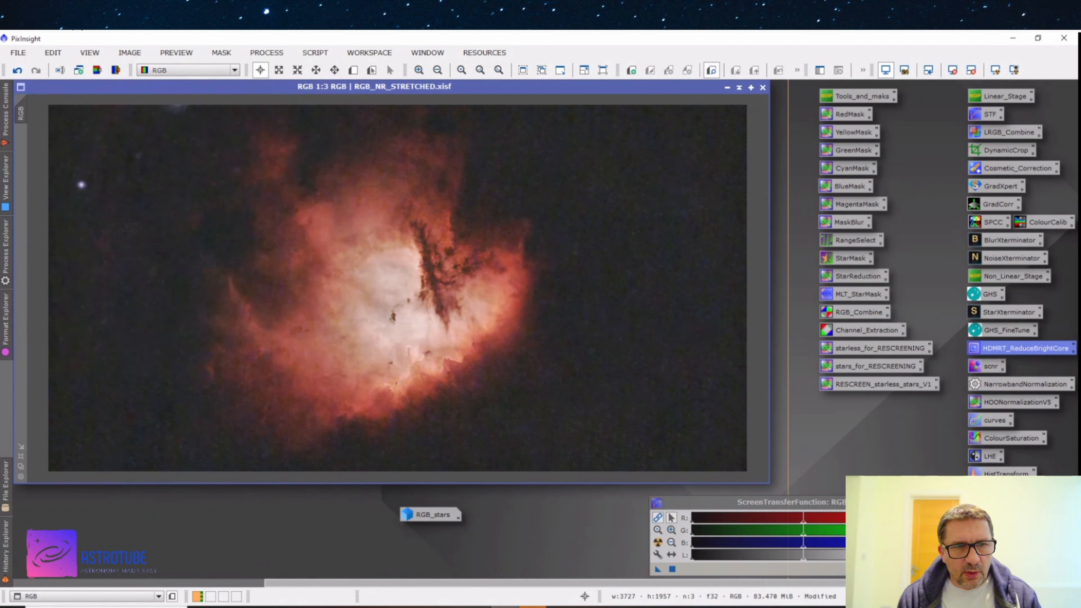
pyautogui.click(17, 71)
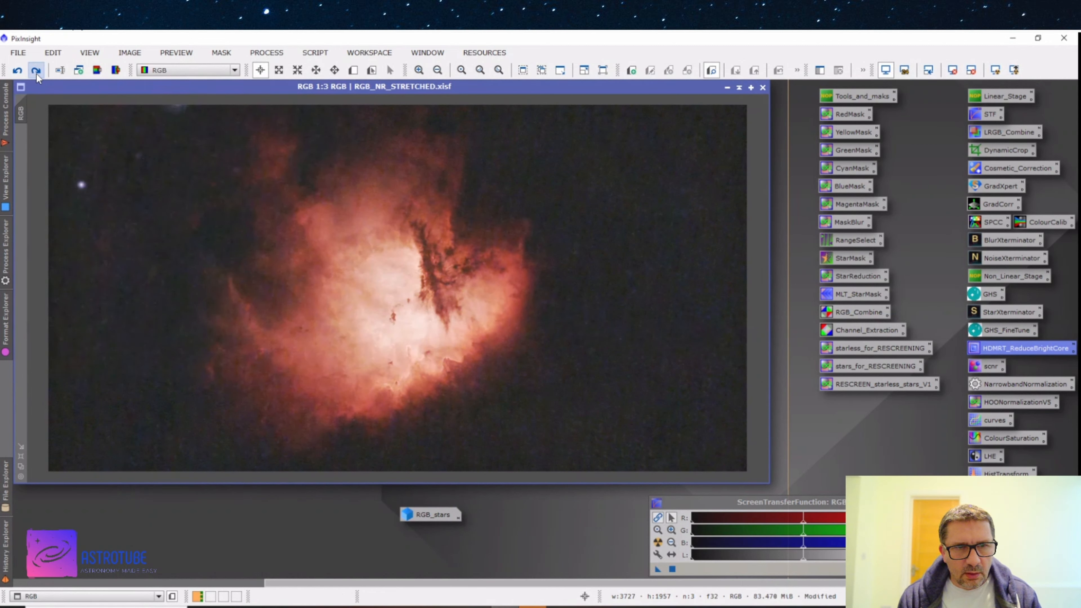
pyautogui.click(37, 73)
pyautogui.click(18, 71)
pyautogui.click(36, 72)
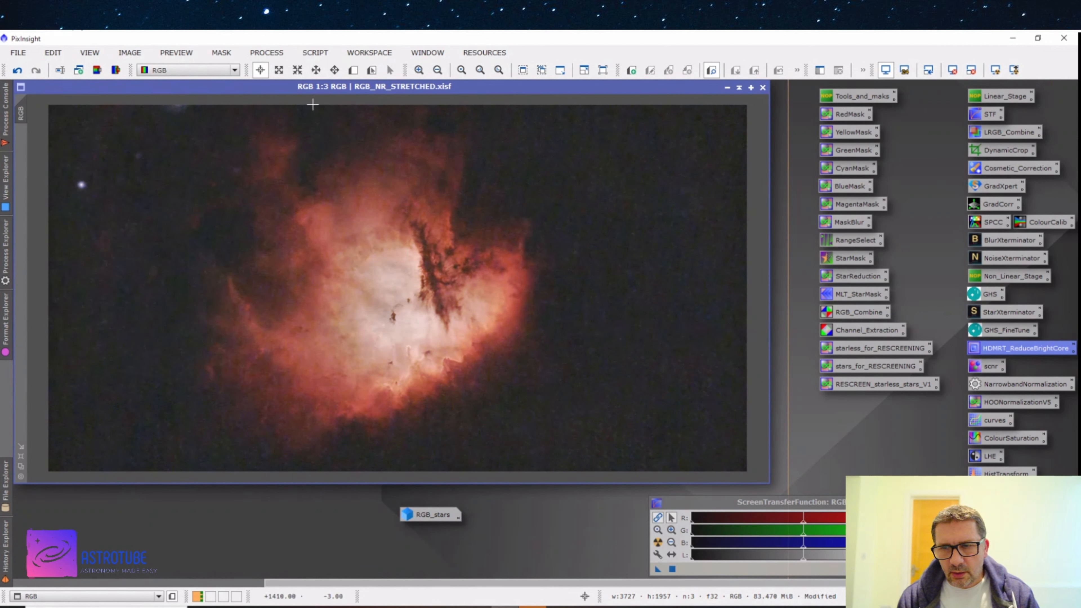
# Apply SCNR to the RGB image to remove green with an amount of 0.79, and close the process.
pyautogui.doubleClick(996, 369)
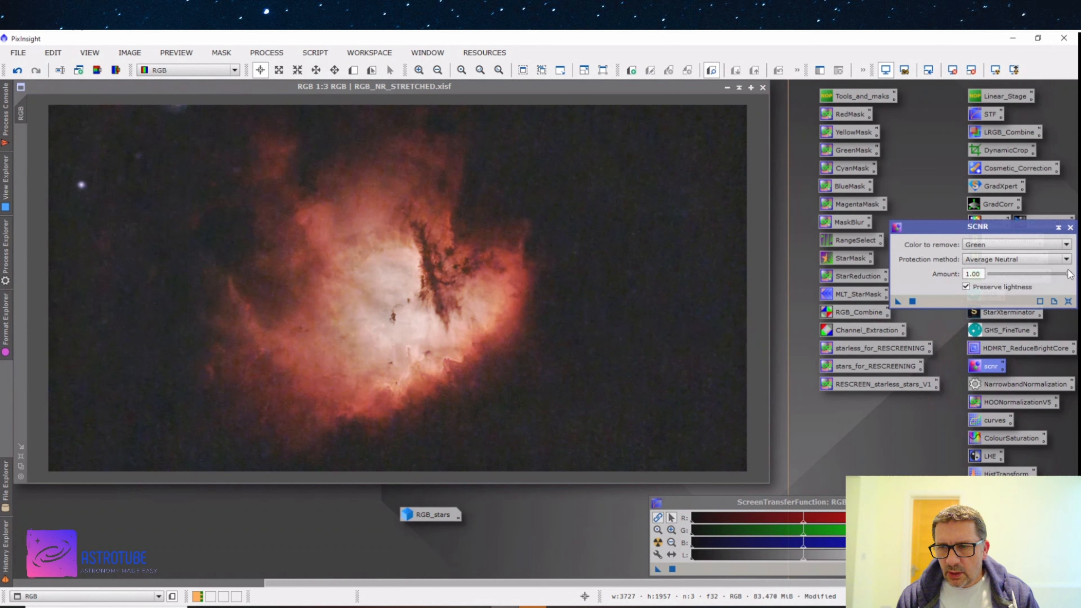
pyautogui.moveTo(1070, 275); pyautogui.dragTo(1053, 279)
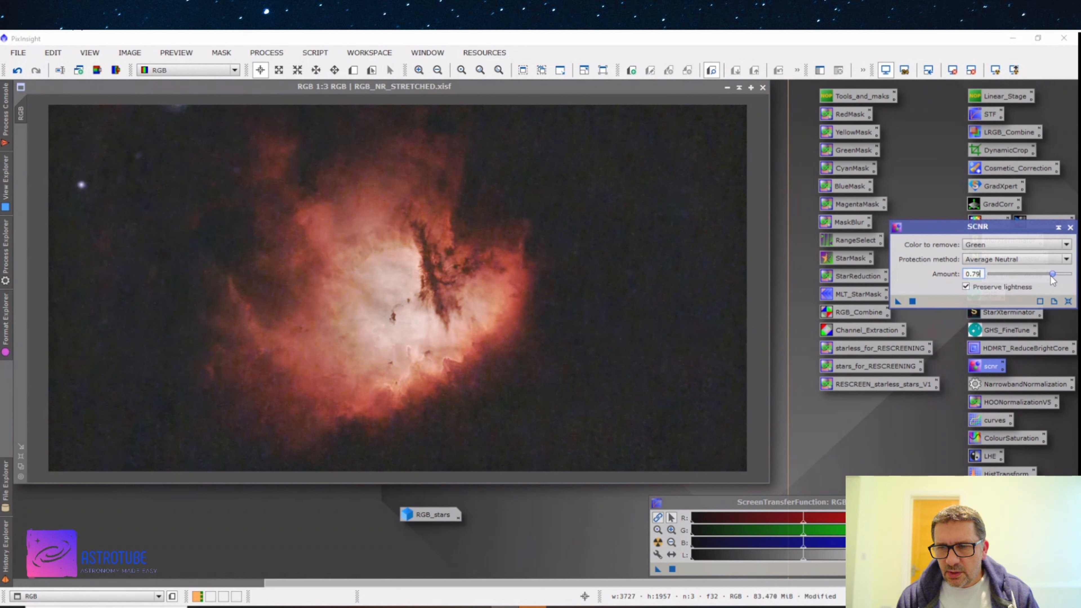
pyautogui.moveTo(898, 301); pyautogui.dragTo(546, 317)
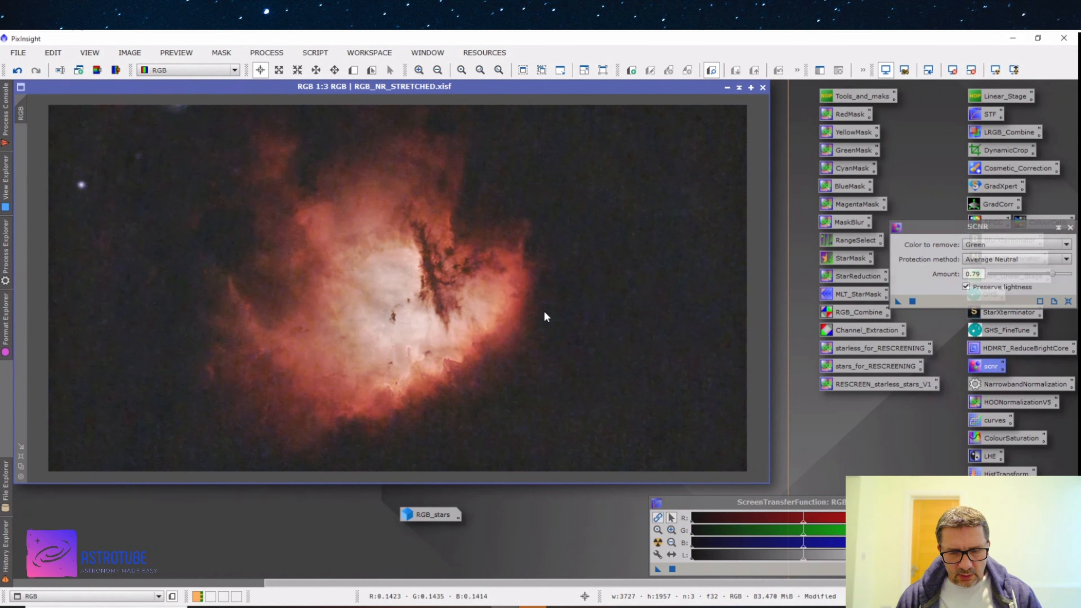
pyautogui.click(1070, 228)
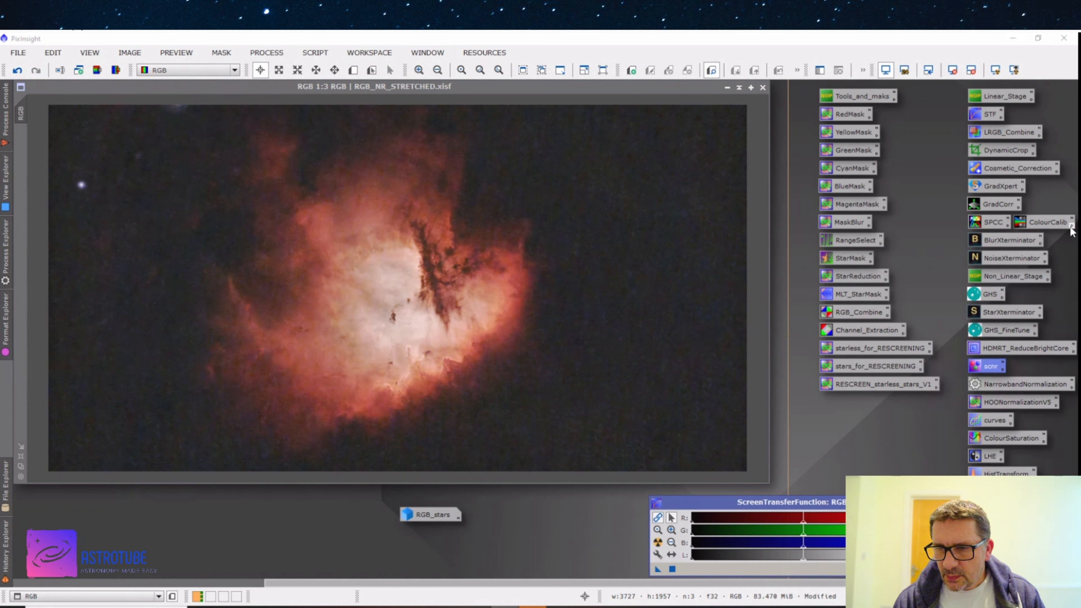
# Open NarrowbandNormalization with a real-time preview of the RGB image and set the OIII boost to 1.504.
pyautogui.click(1011, 385)
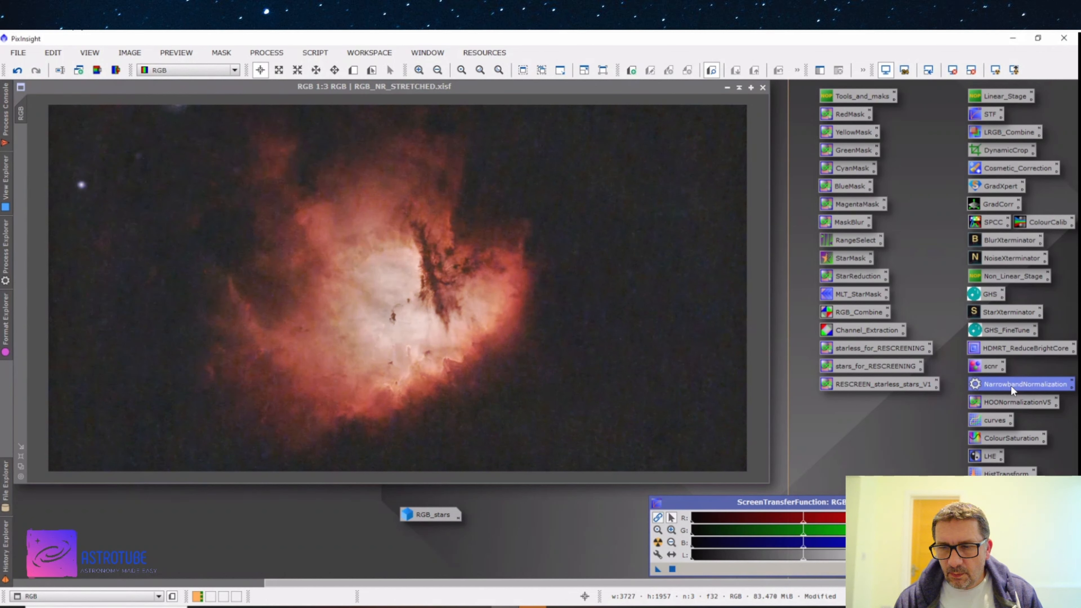
pyautogui.doubleClick(1011, 385)
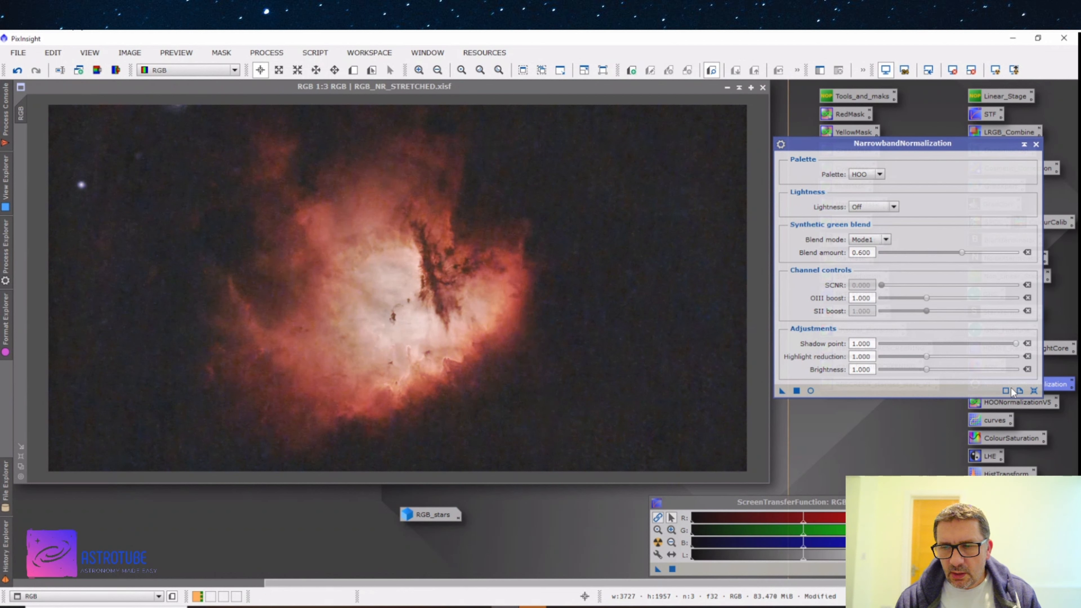
pyautogui.click(809, 390)
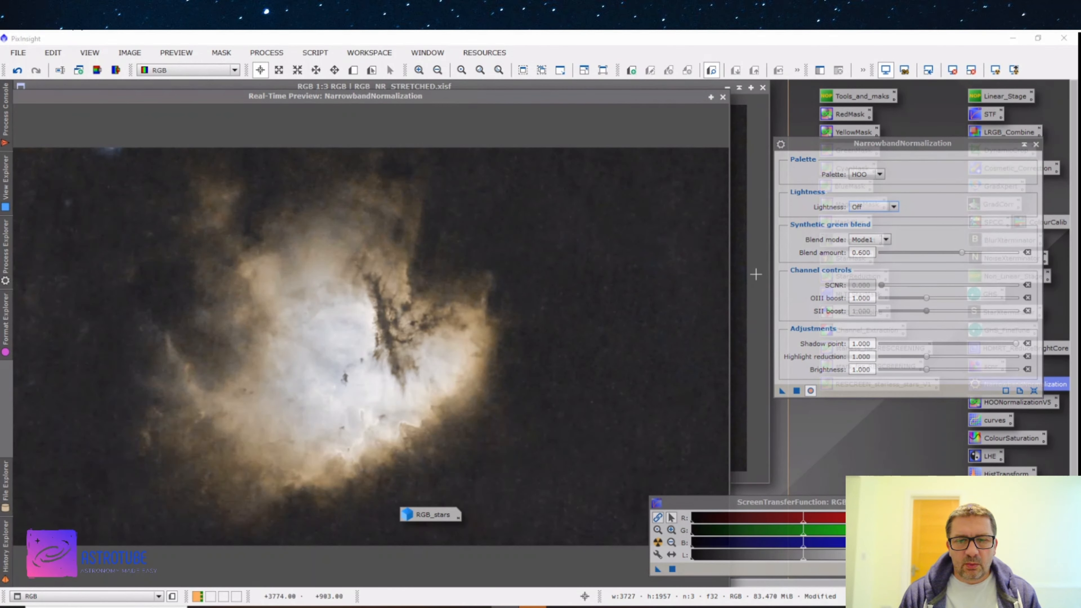
pyautogui.moveTo(658, 97); pyautogui.dragTo(675, 83)
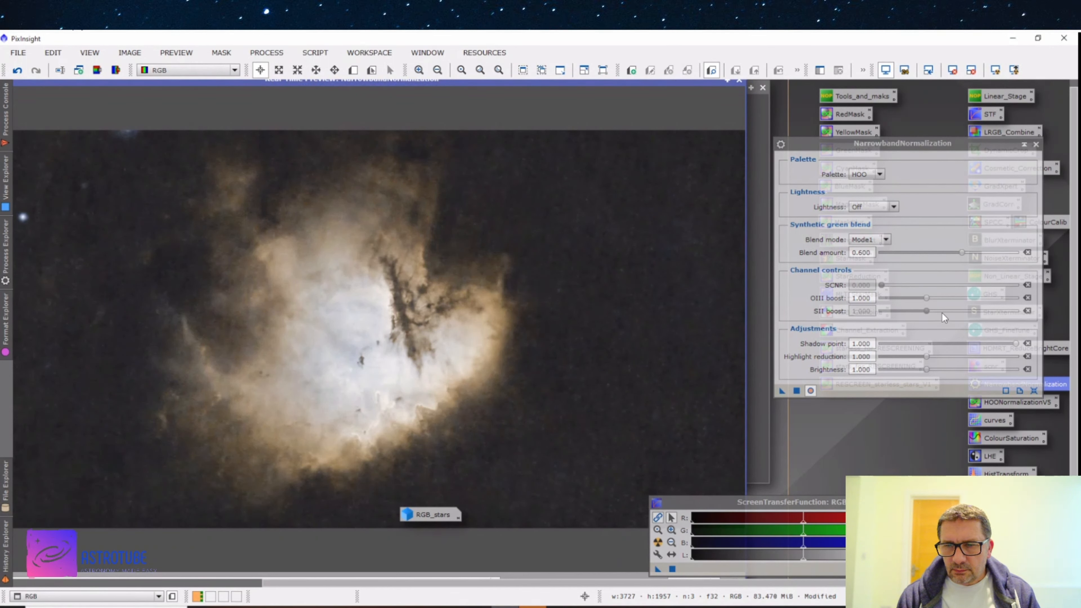
pyautogui.moveTo(926, 298); pyautogui.dragTo(972, 300)
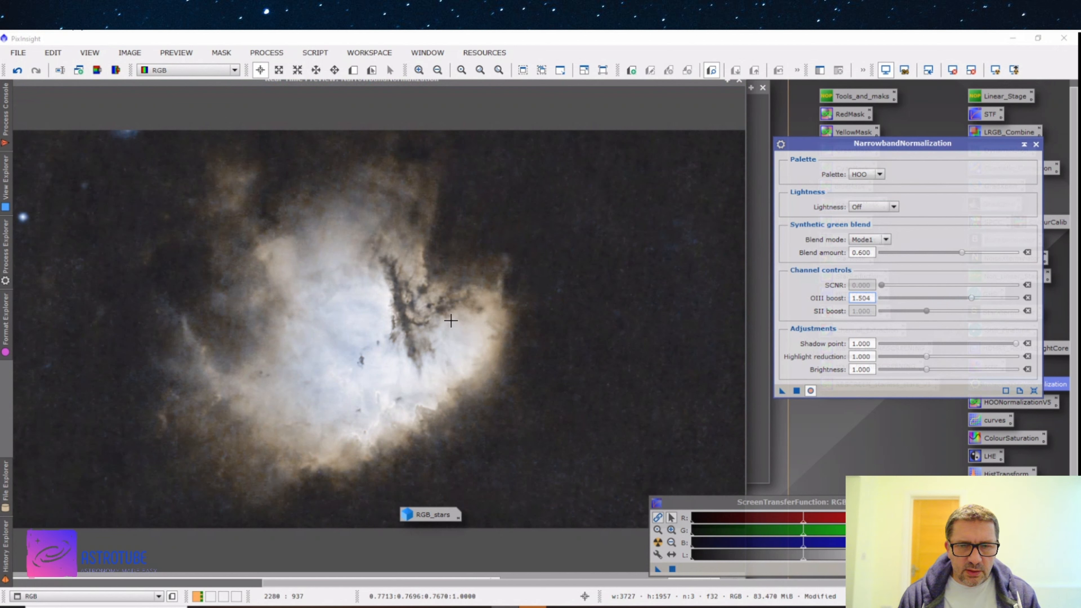
# Preview the Lightness modes Preserve, Off, Ha and OIII in turn on the nebula image.
pyautogui.click(882, 212)
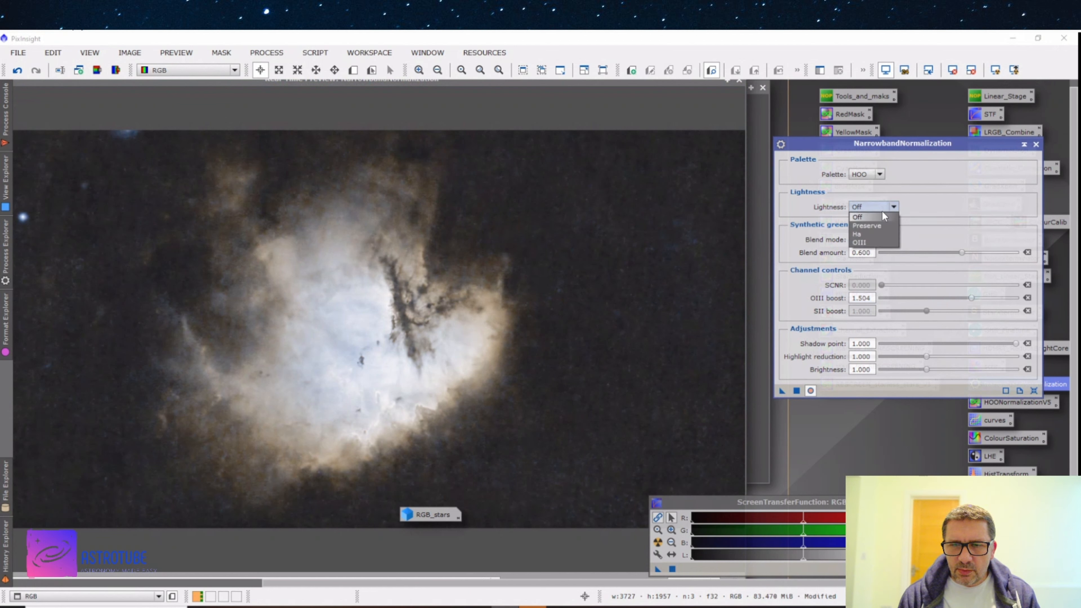
pyautogui.click(872, 225)
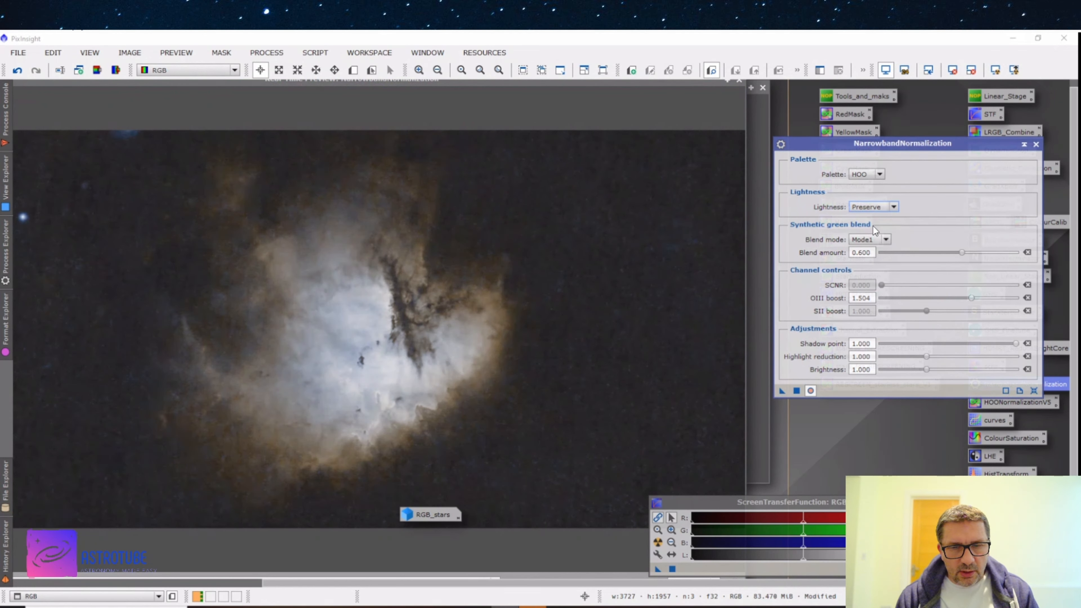
pyautogui.click(868, 207)
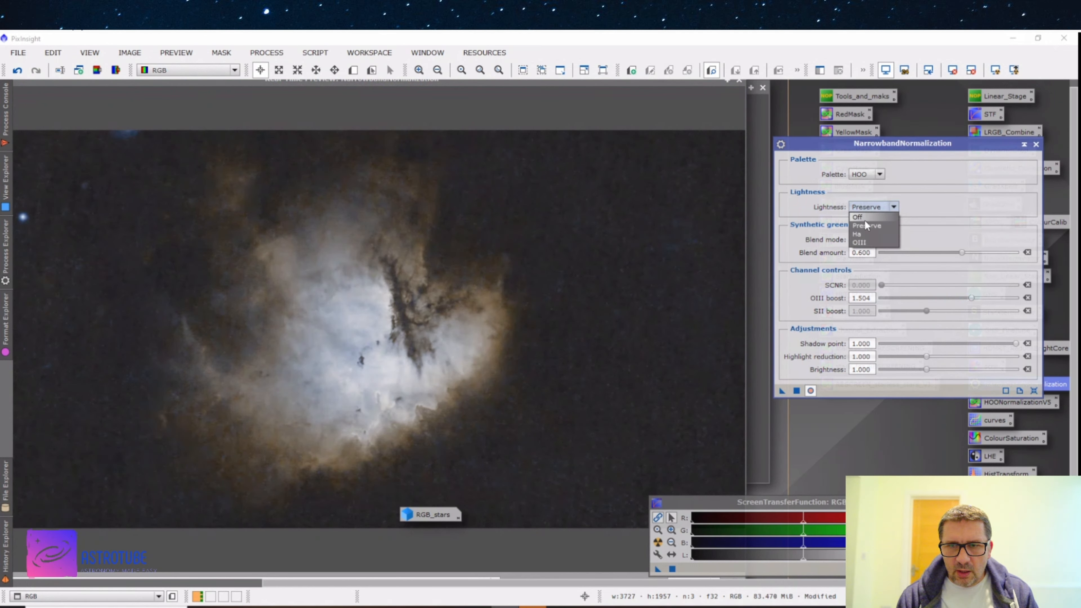
pyautogui.click(865, 217)
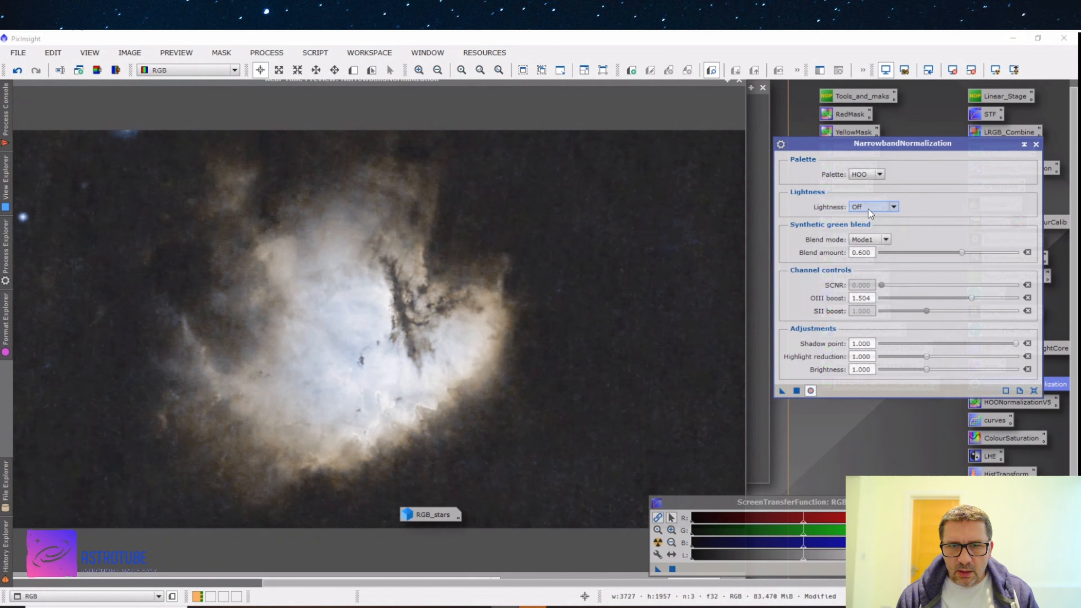
pyautogui.click(870, 209)
pyautogui.click(867, 233)
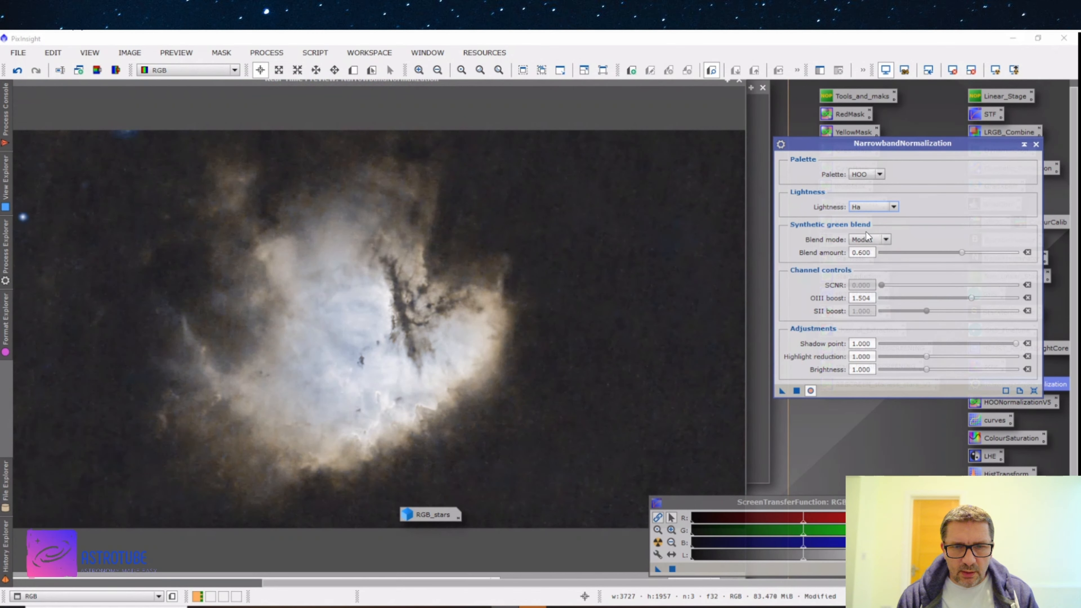
pyautogui.click(866, 210)
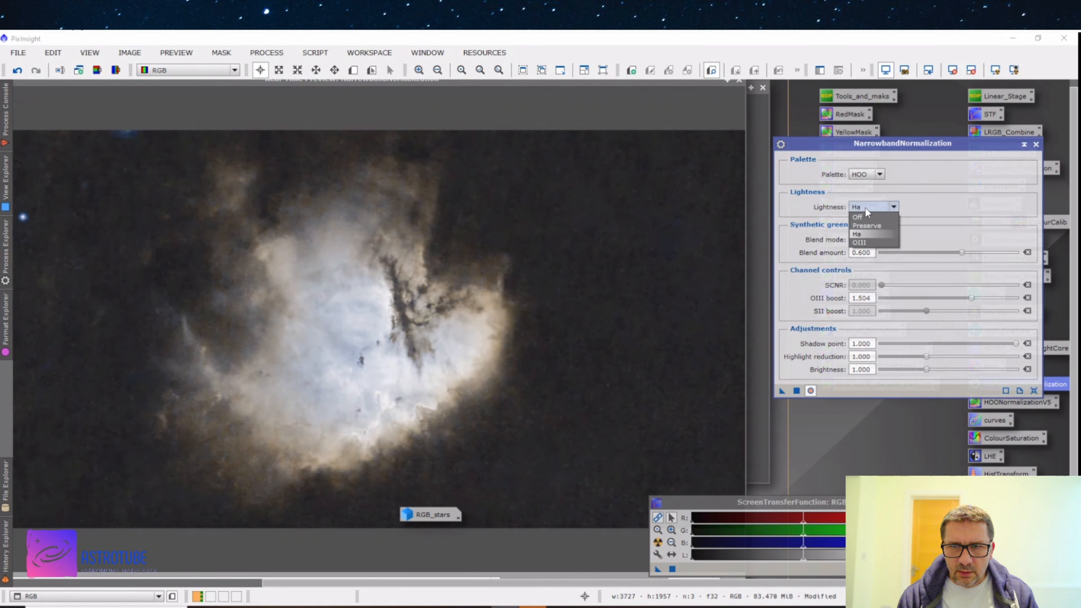
pyautogui.click(859, 242)
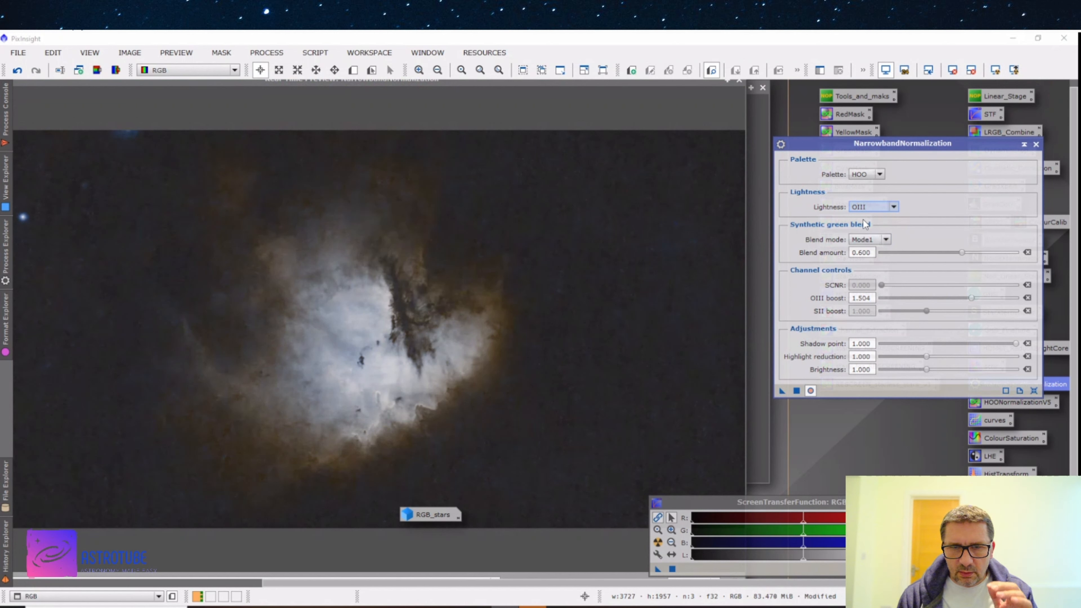
# Alternate the Lightness mode between Preserve and Ha to compare the previews, ending on Off.
pyautogui.click(867, 207)
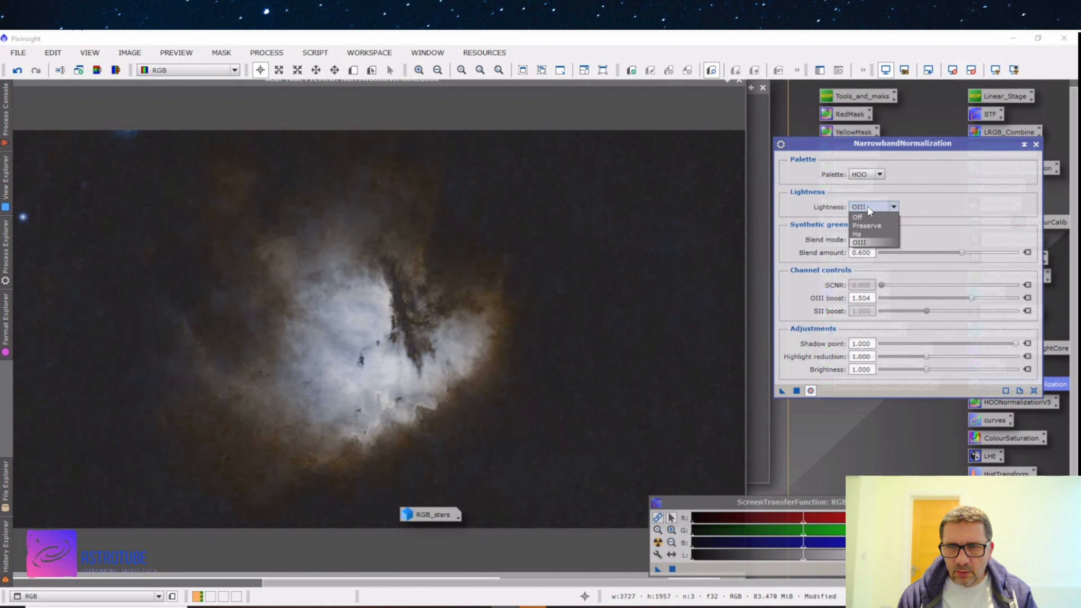
pyautogui.click(864, 226)
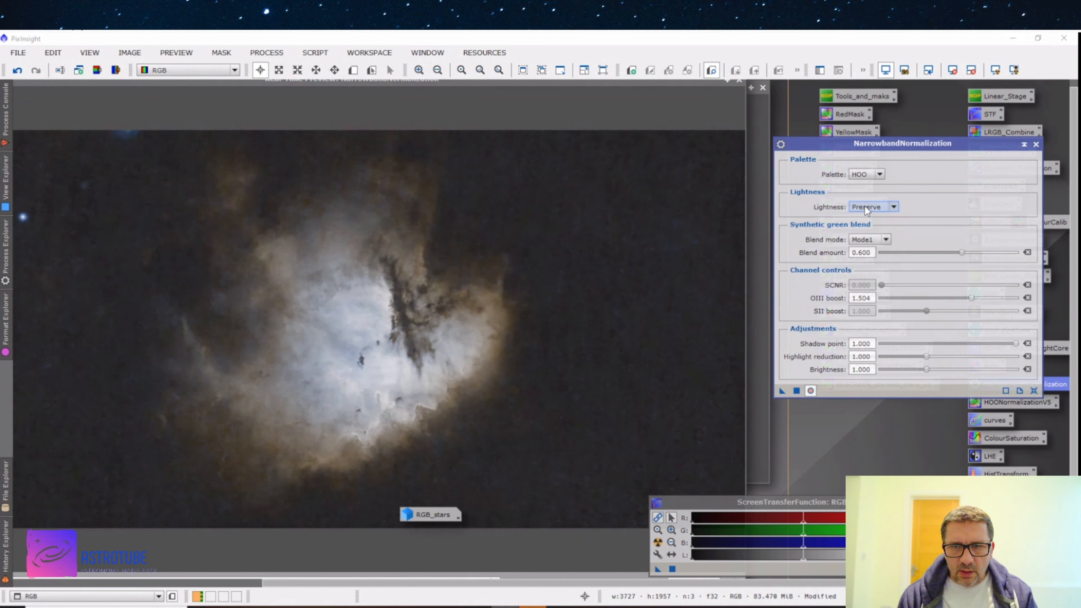
pyautogui.click(865, 206)
pyautogui.click(861, 232)
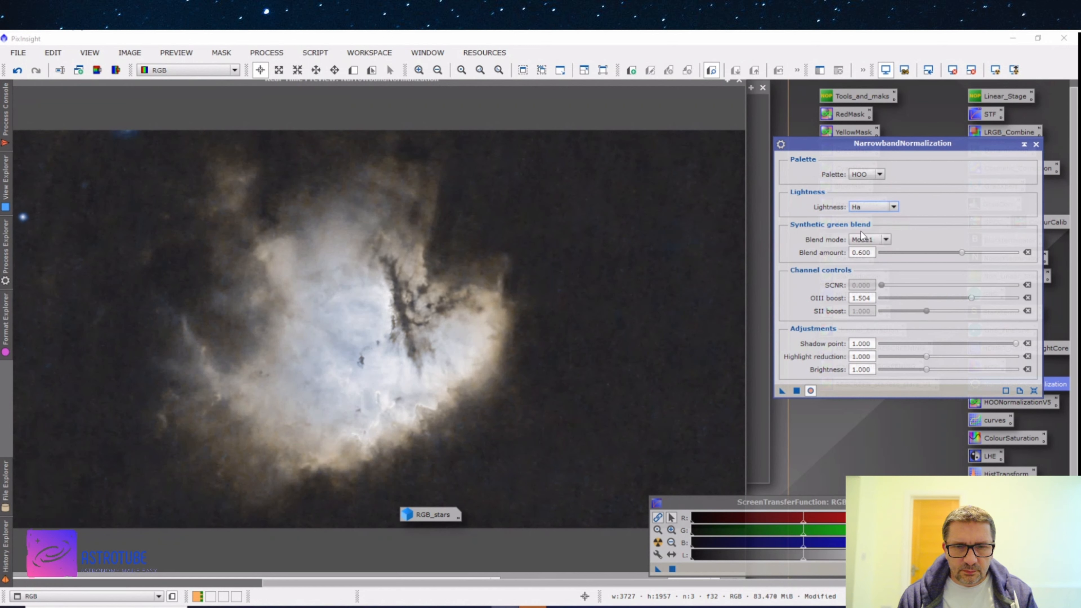
pyautogui.click(860, 207)
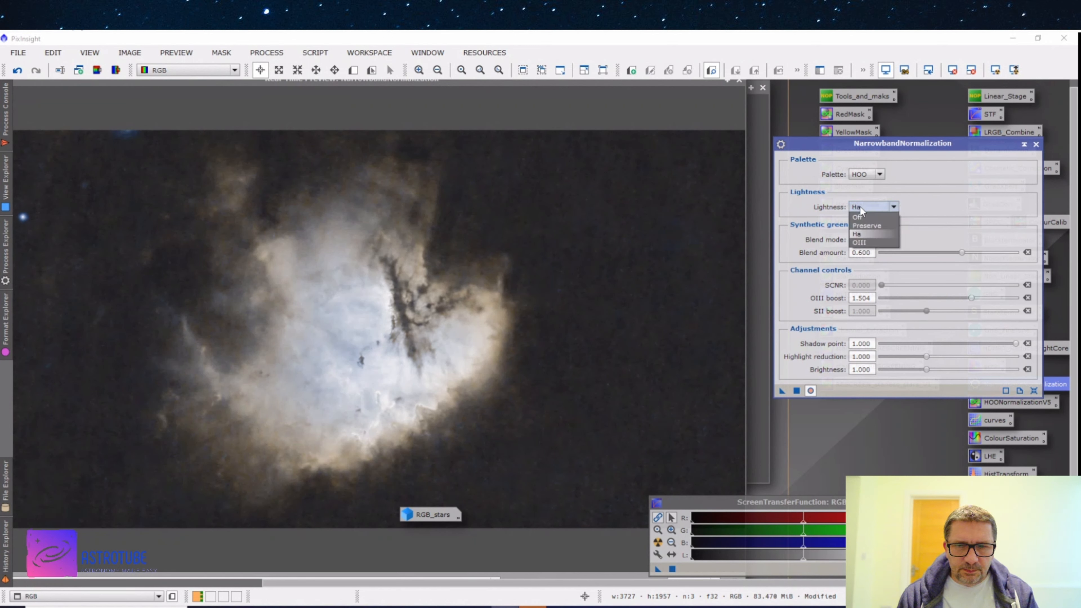
pyautogui.click(859, 225)
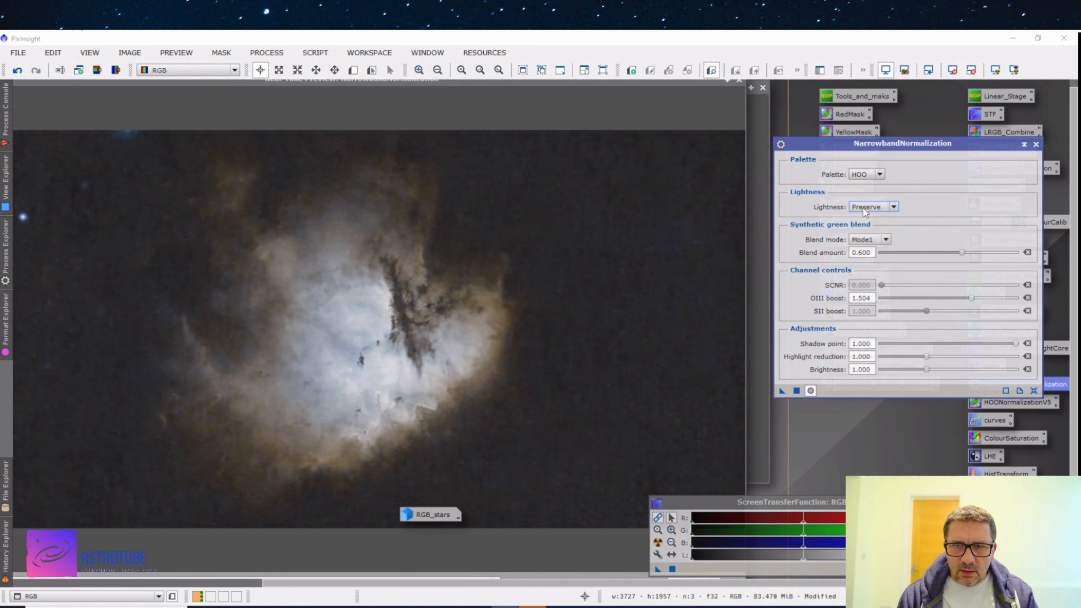
pyautogui.click(864, 209)
pyautogui.click(859, 232)
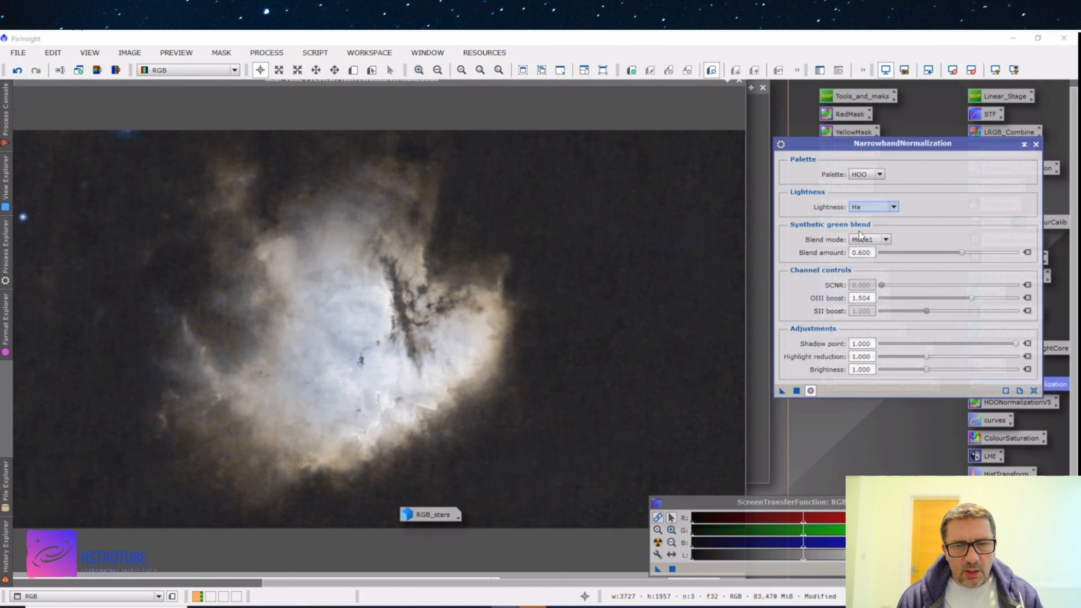
pyautogui.click(869, 207)
pyautogui.click(866, 216)
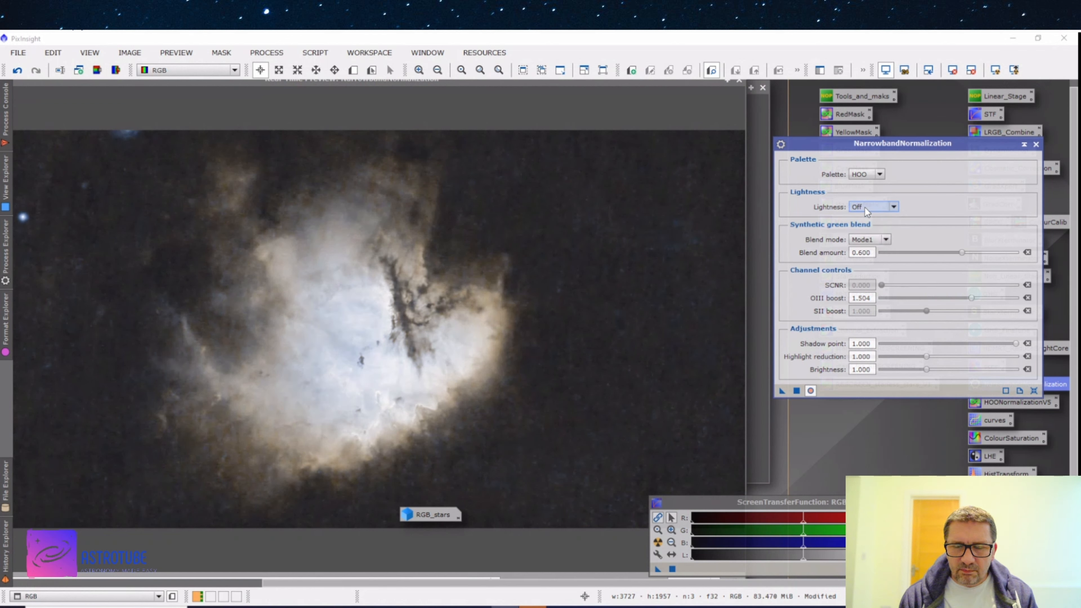
# Compare Preserve with Ha once more and settle on Preserve as the Lightness mode.
pyautogui.click(864, 209)
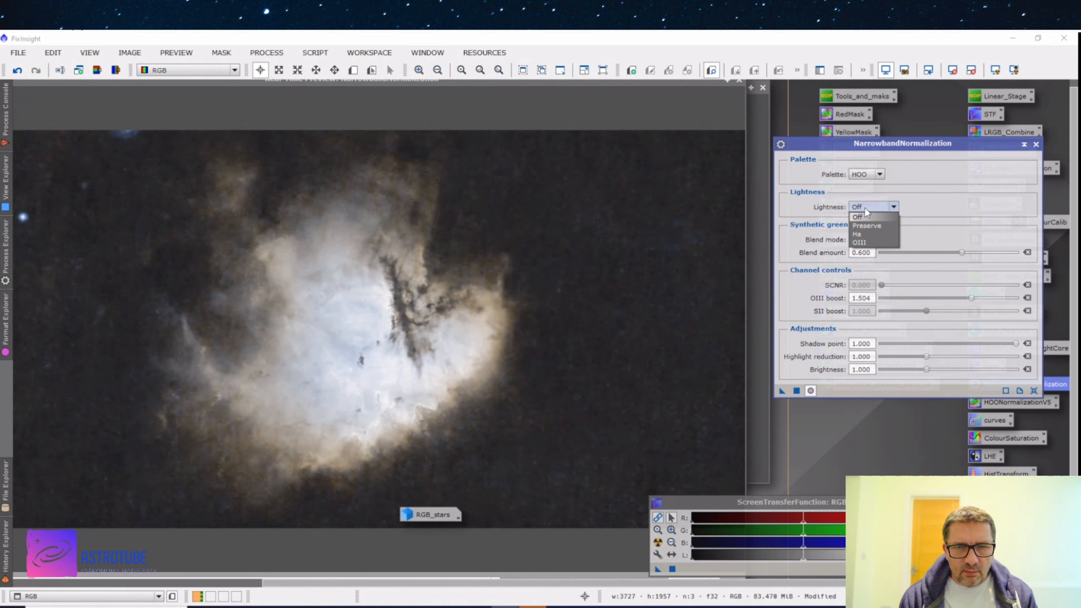
pyautogui.click(862, 226)
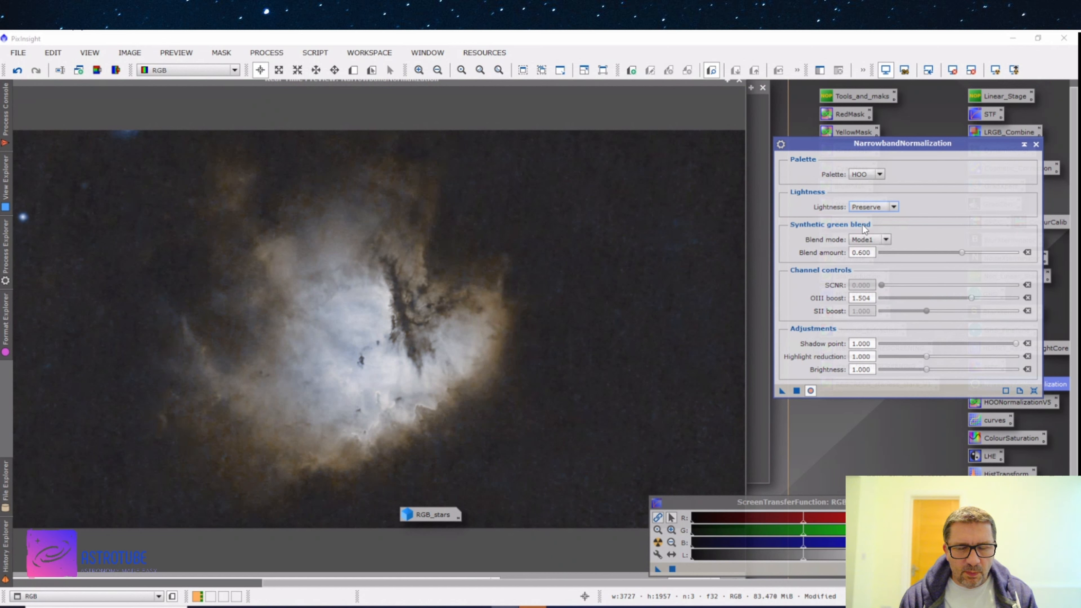
pyautogui.click(871, 207)
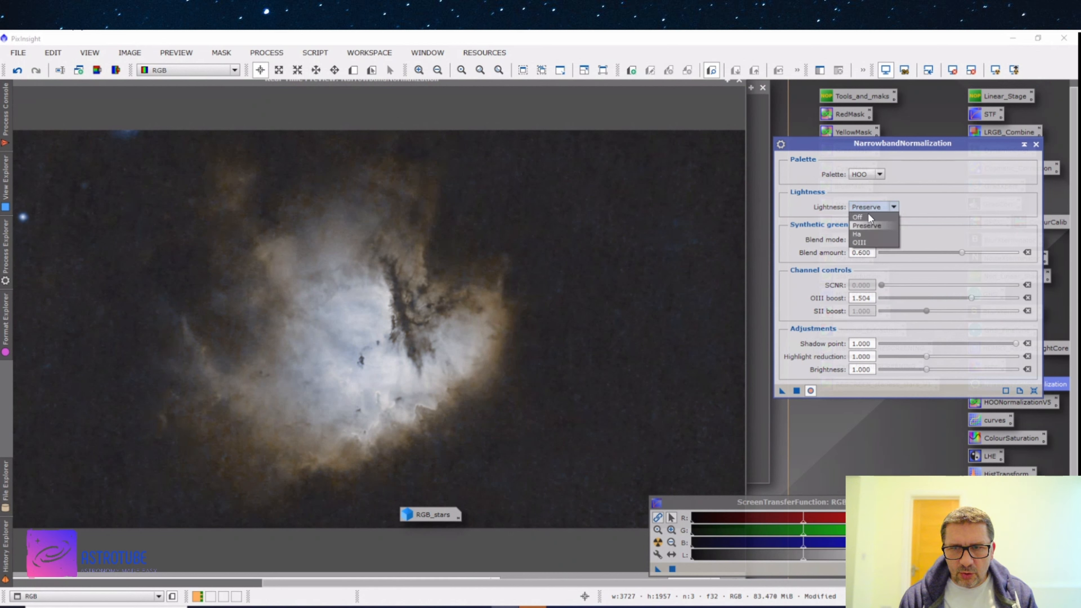
pyautogui.click(864, 235)
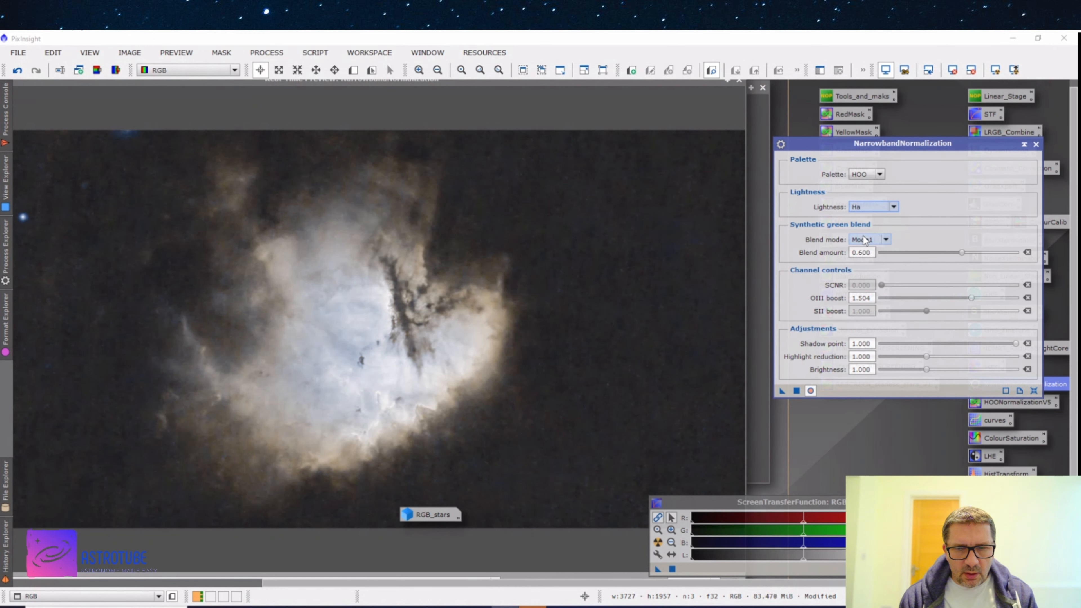
pyautogui.click(863, 209)
pyautogui.click(858, 225)
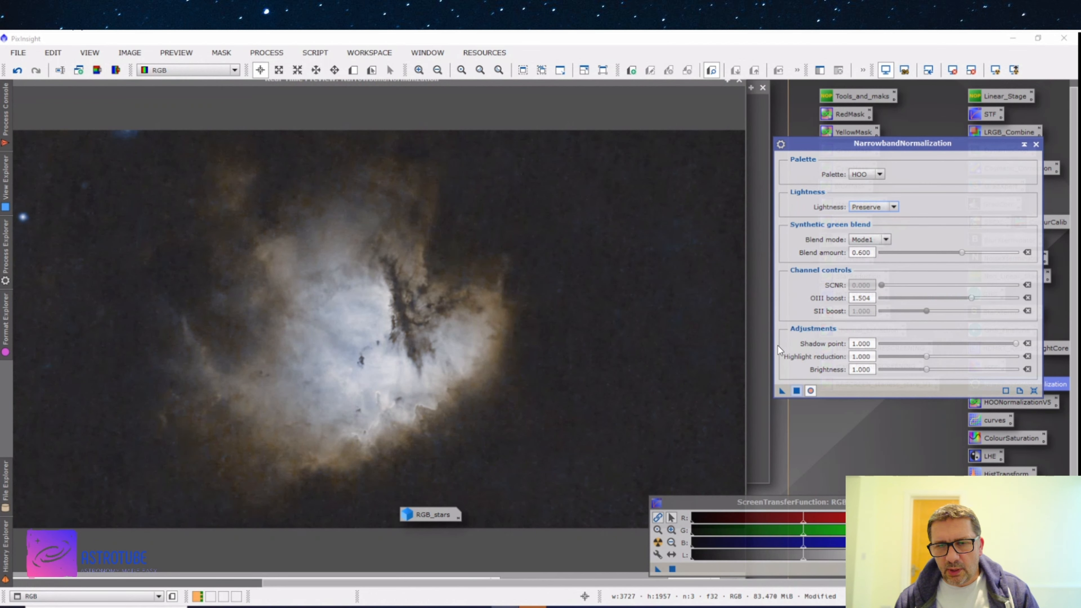
# Close the real-time preview, apply NarrowbandNormalization to the RGB image, and close the process.
pyautogui.click(762, 87)
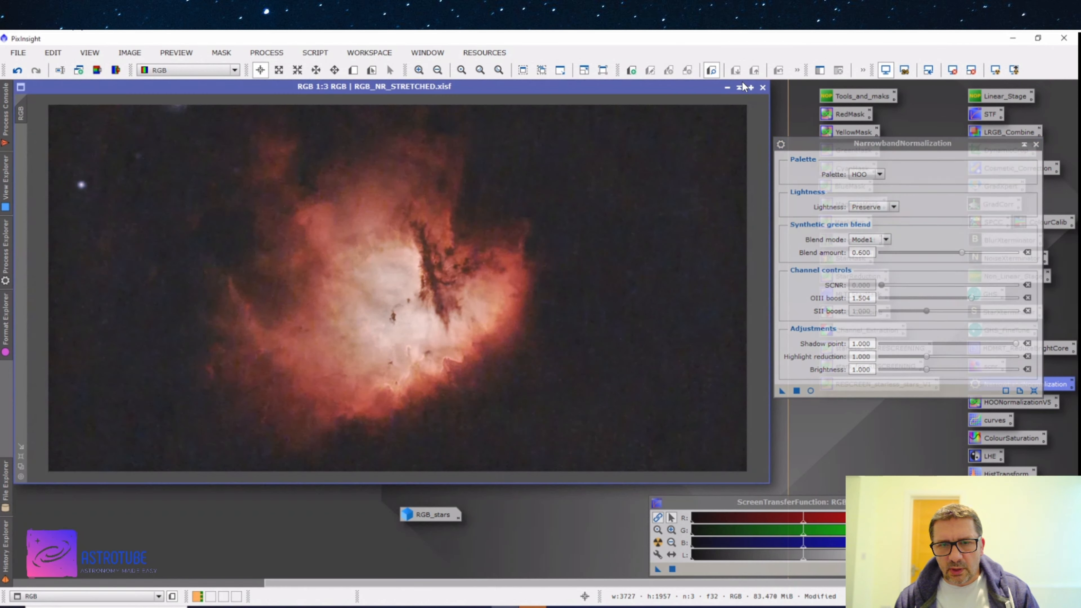
pyautogui.click(779, 390)
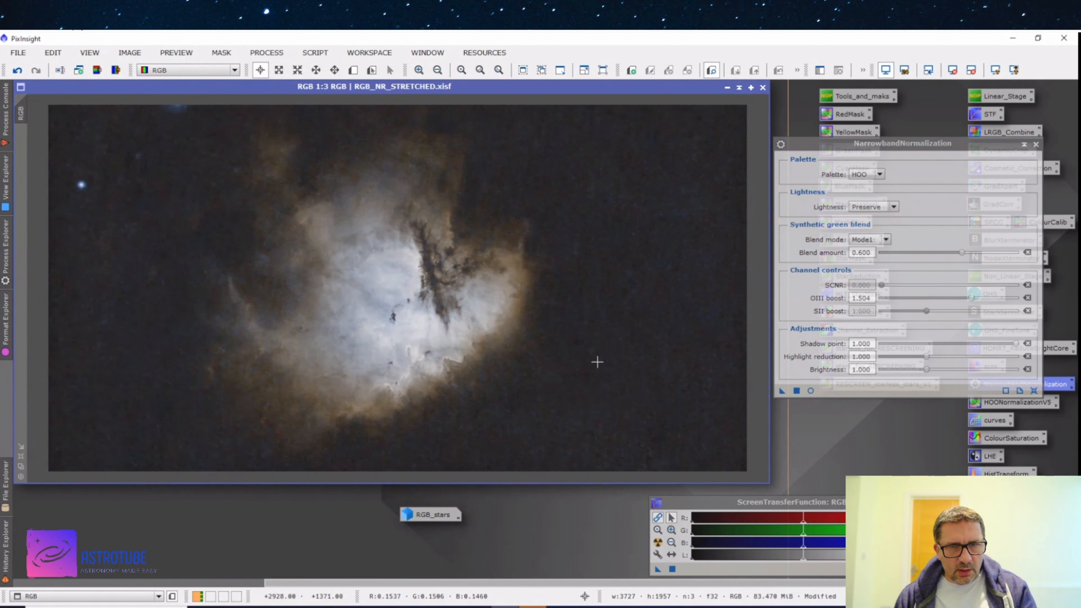
pyautogui.scroll(-4, 597, 362)
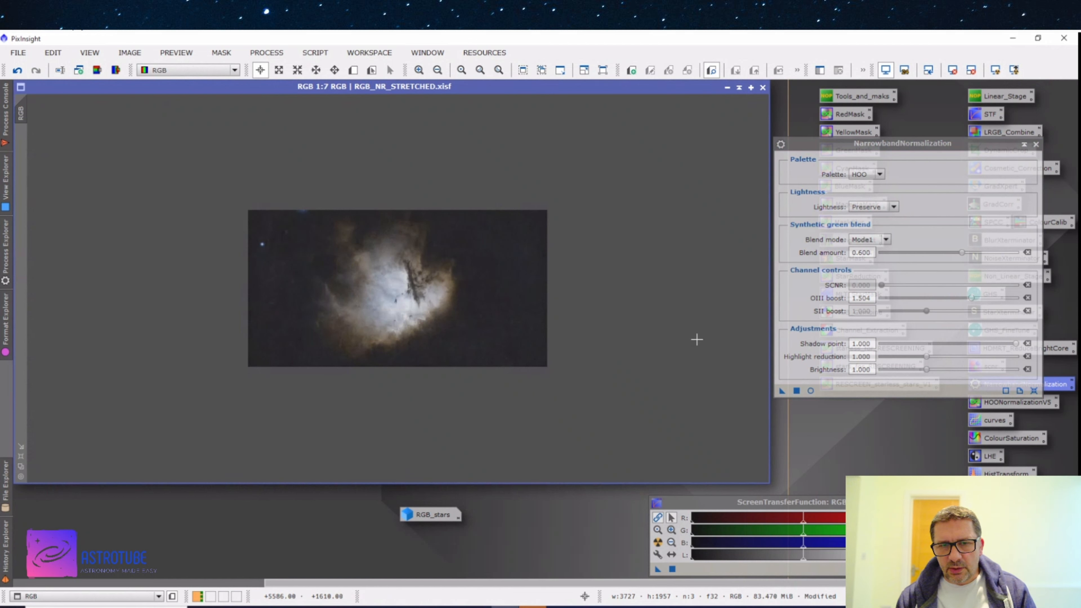
pyautogui.click(1035, 145)
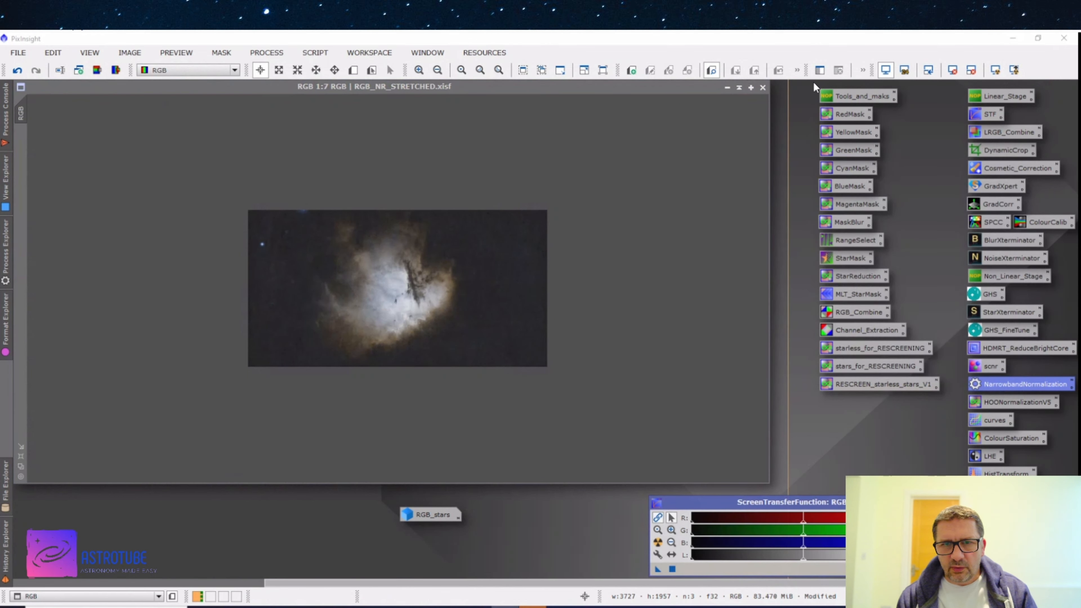
# Open RangeSelection with a real-time preview of the RGB nebula image and set the lower limit to 0.2.
pyautogui.click(419, 71)
pyautogui.click(419, 70)
pyautogui.click(419, 71)
pyautogui.click(419, 70)
pyautogui.click(419, 70)
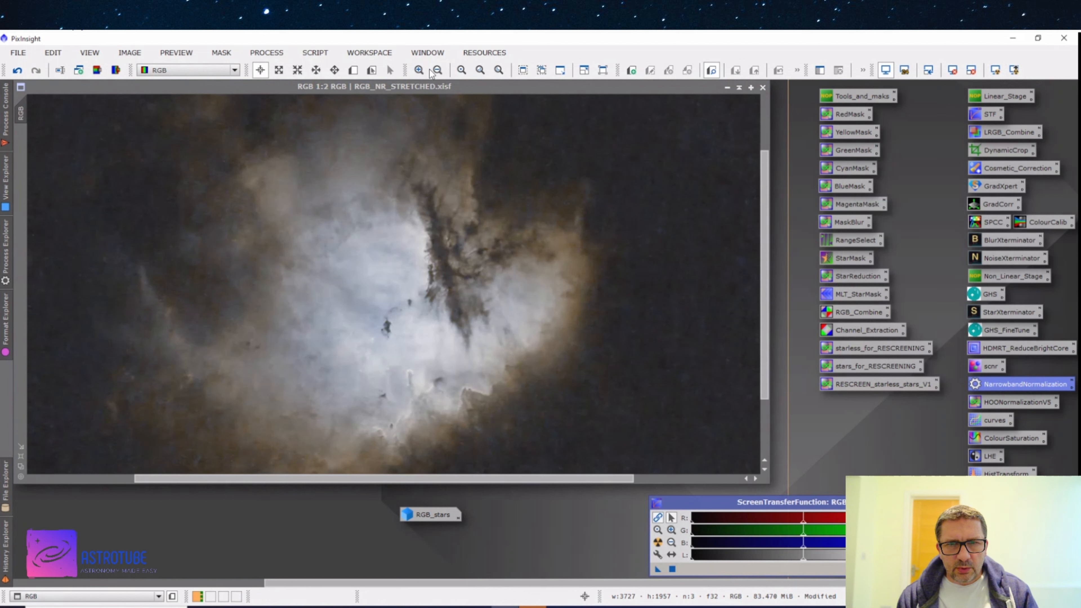
pyautogui.click(437, 70)
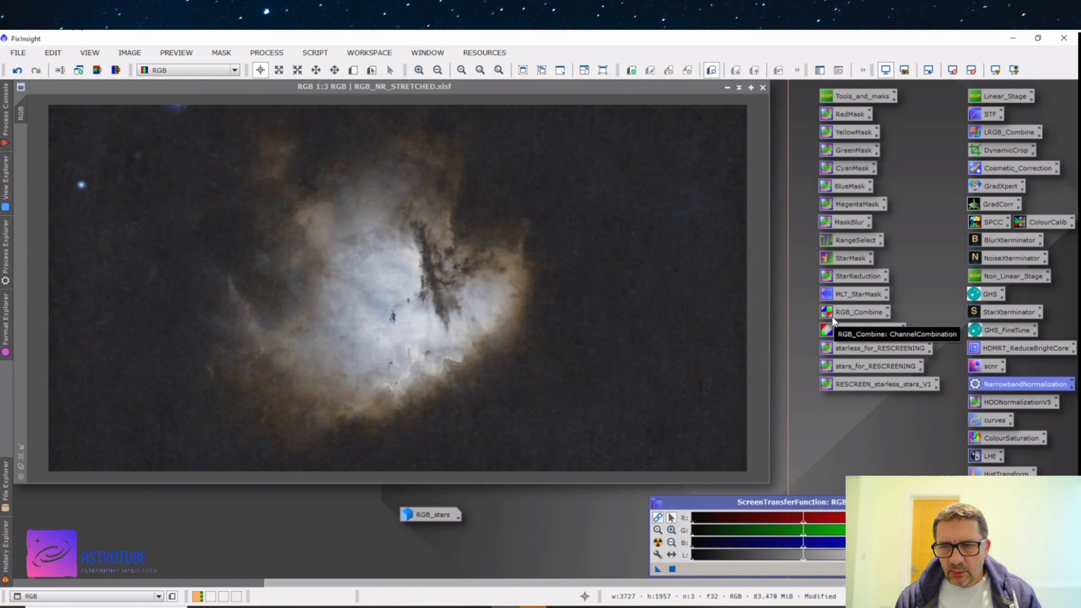
pyautogui.doubleClick(855, 244)
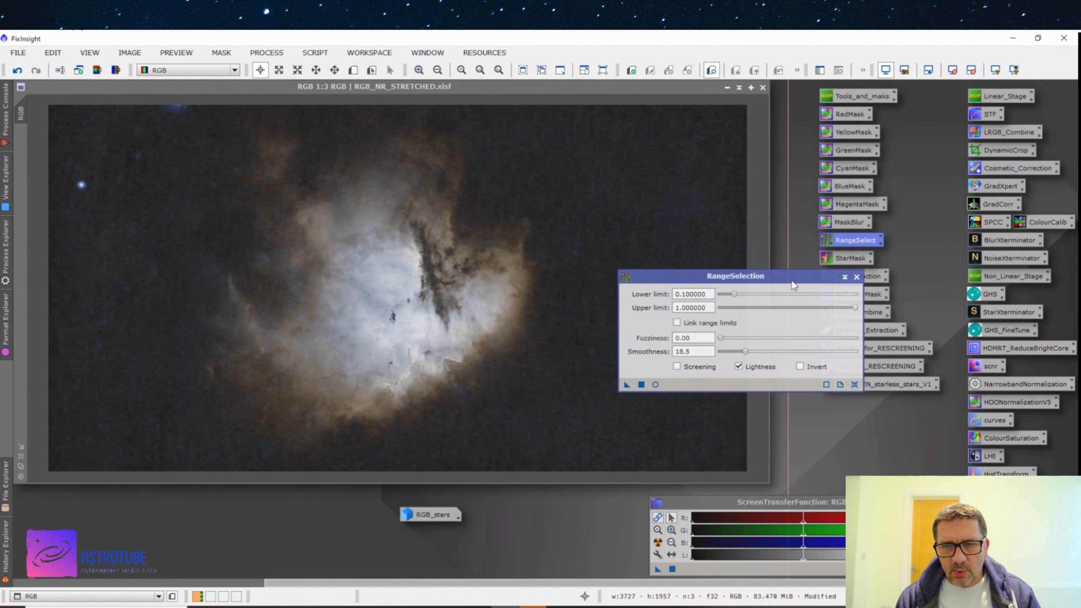
pyautogui.click(655, 384)
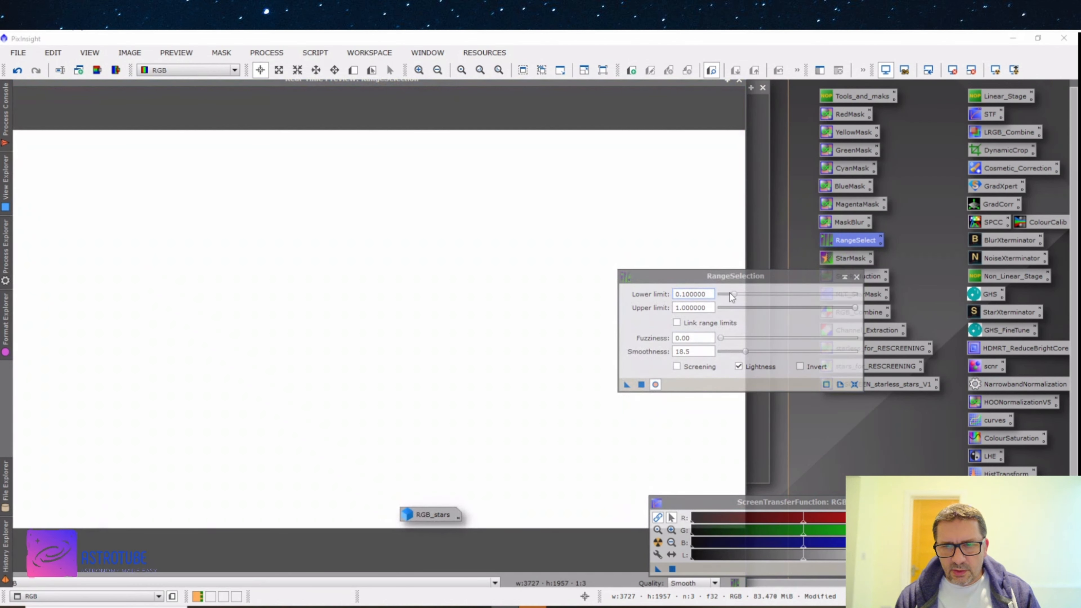
pyautogui.moveTo(734, 294); pyautogui.dragTo(749, 299)
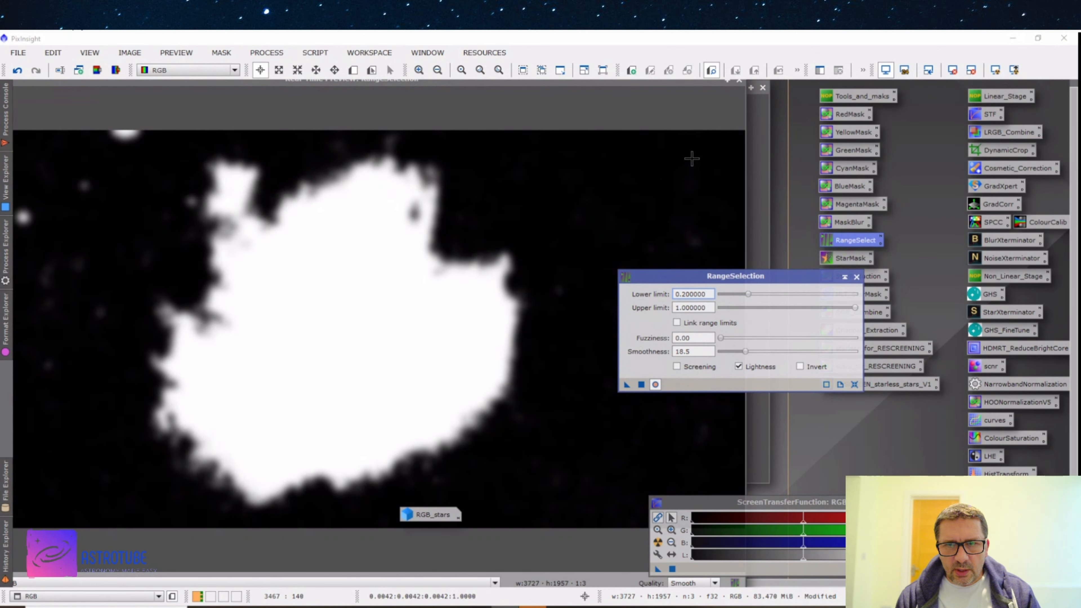
# Reposition and resize the real-time preview window so that it covers the RGB image window.
pyautogui.moveTo(672, 90); pyautogui.dragTo(698, 93)
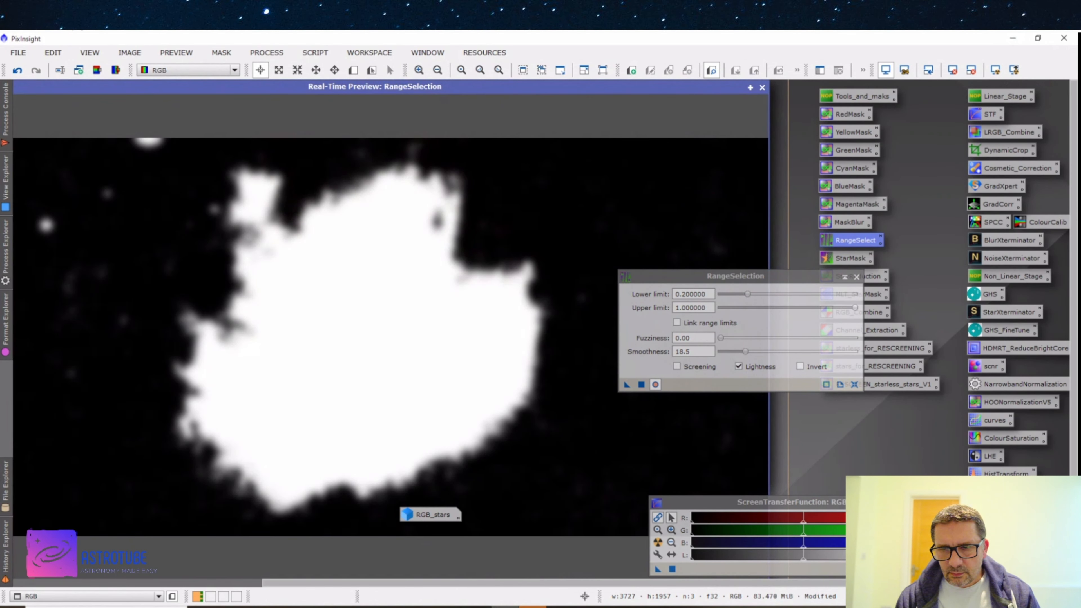
pyautogui.click(929, 503)
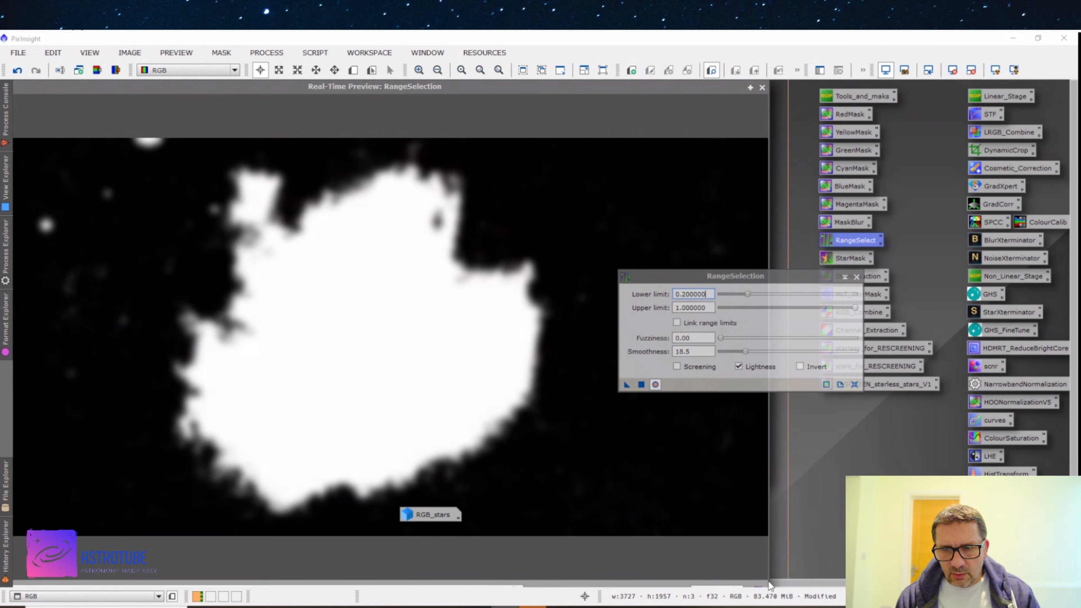
pyautogui.moveTo(769, 572); pyautogui.dragTo(421, 517)
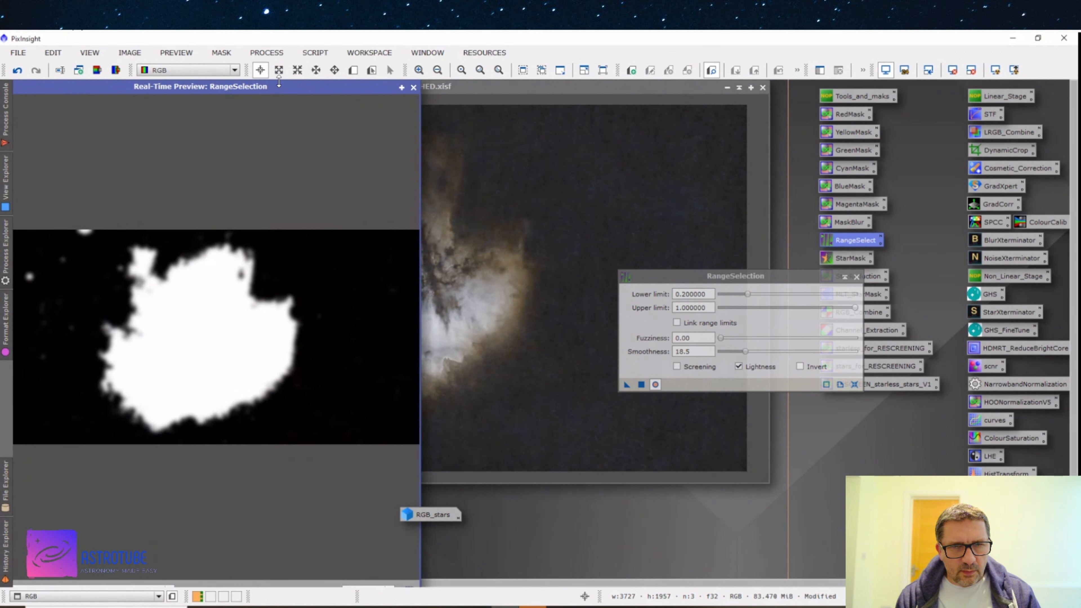
pyautogui.moveTo(282, 88); pyautogui.dragTo(635, 78)
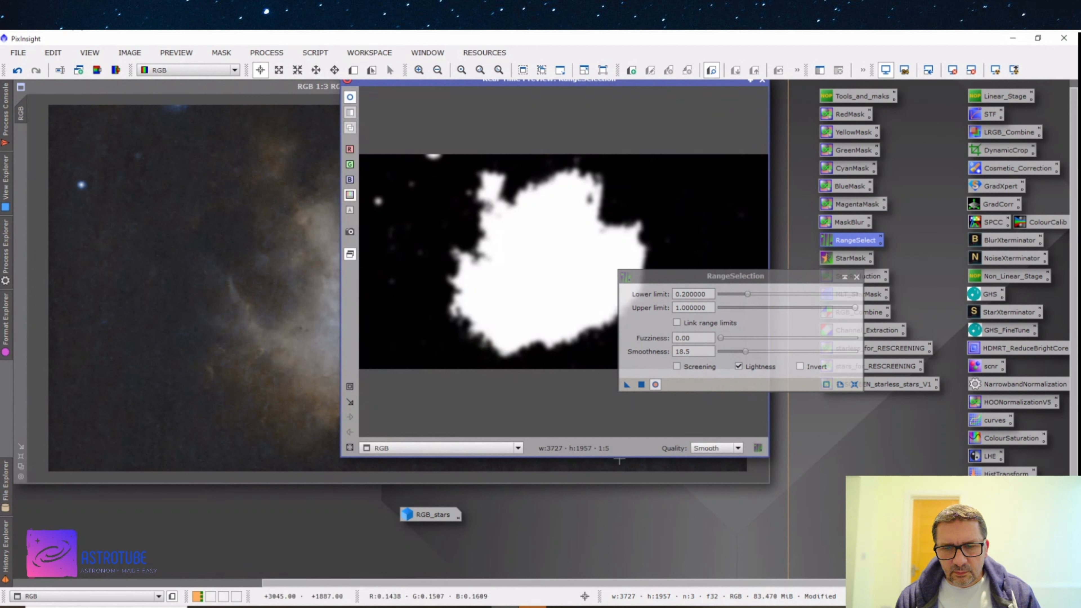
pyautogui.moveTo(619, 457); pyautogui.dragTo(621, 485)
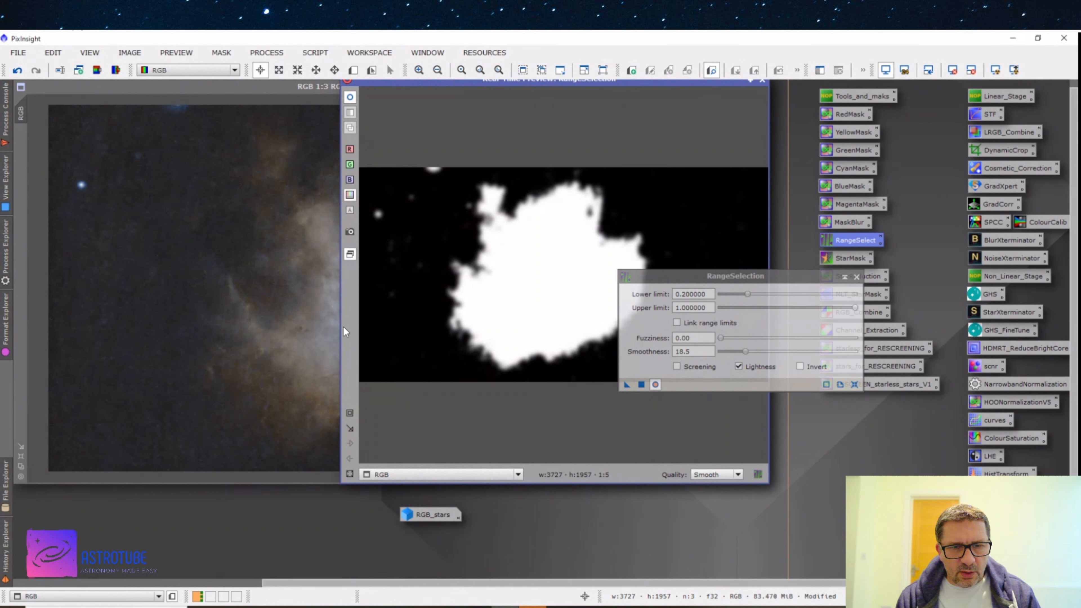
pyautogui.moveTo(344, 332); pyautogui.dragTo(14, 301)
pyautogui.moveTo(15, 301)
pyautogui.mouseDown()
pyautogui.moveTo(28, 301)
pyautogui.moveTo(13, 303)
pyautogui.mouseUp()
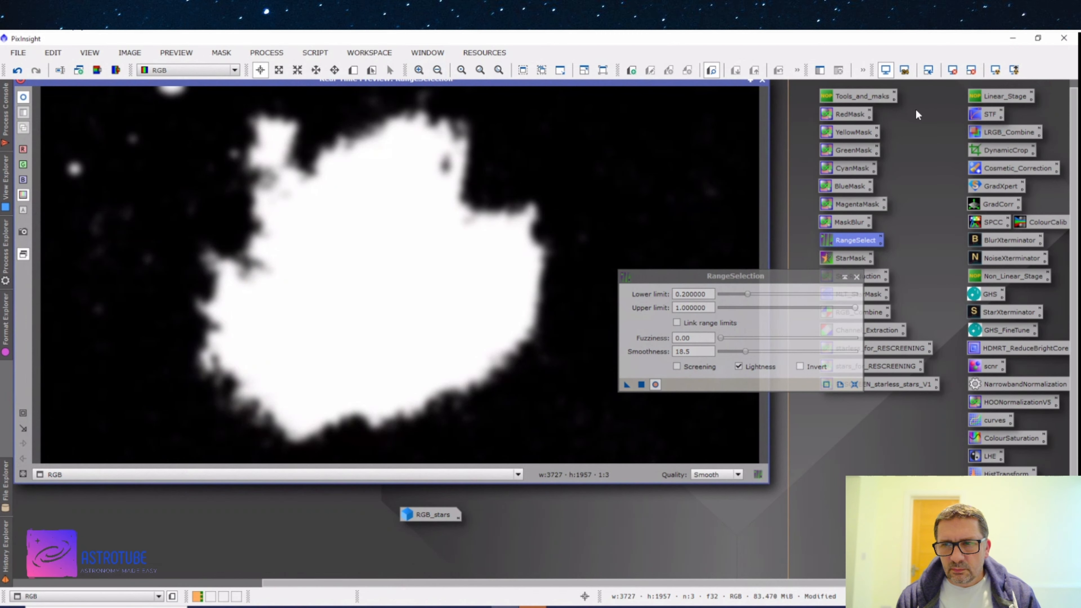
# Bring the real-time preview's title bar fully into view and trim the window's size to match the image window.
pyautogui.scroll(1, 1075, 102)
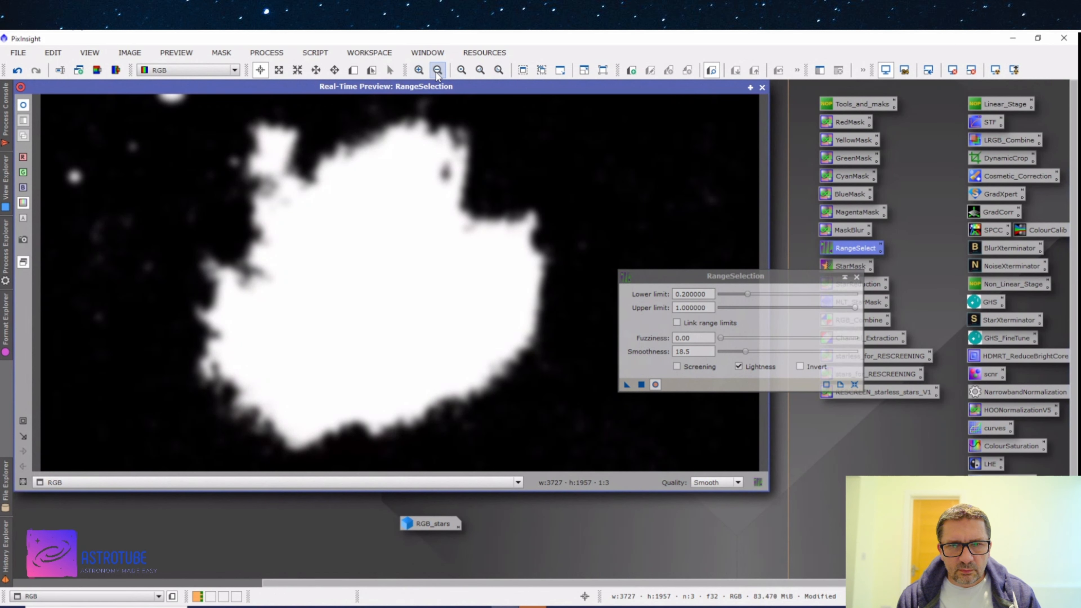
pyautogui.click(434, 181)
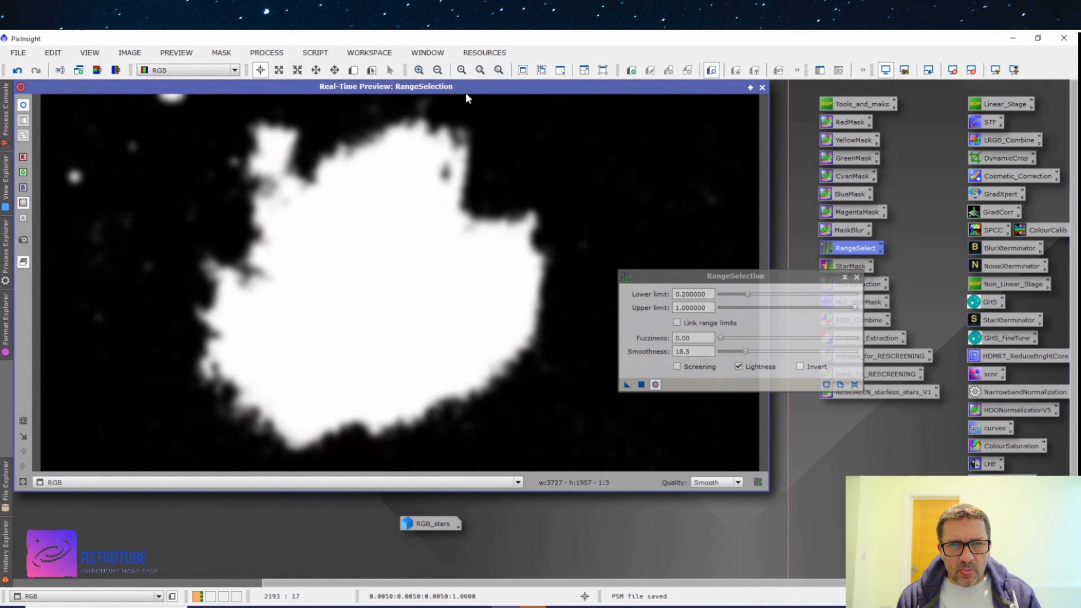
pyautogui.click(467, 92)
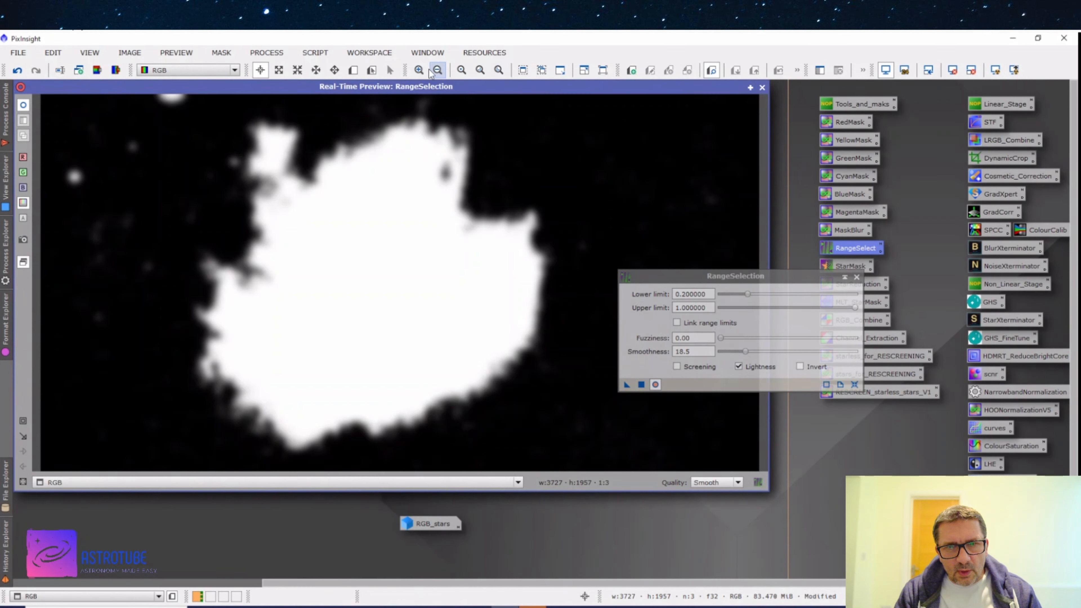
pyautogui.click(422, 85)
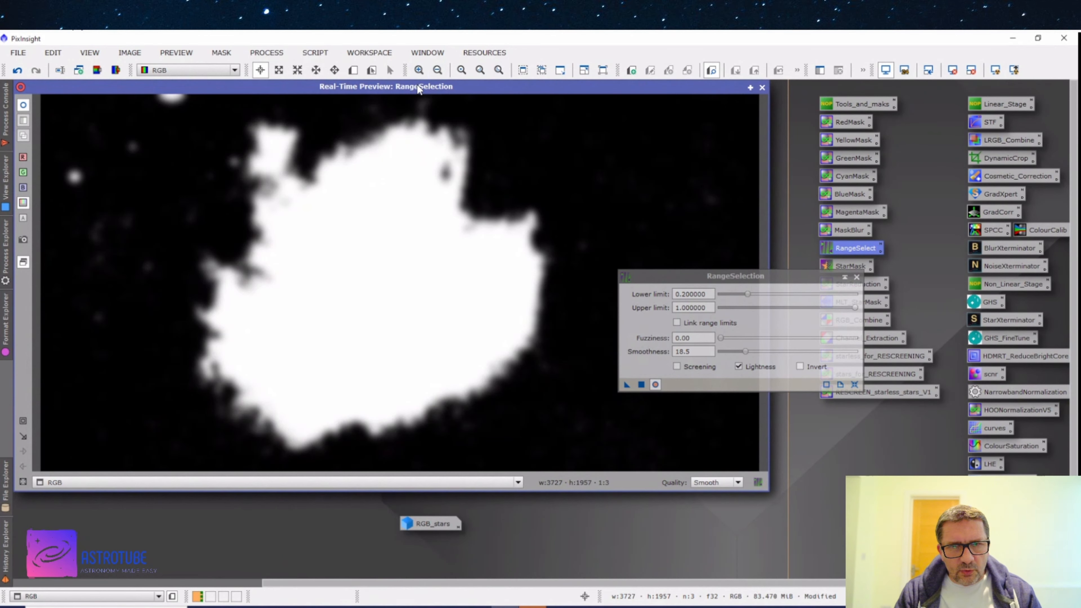
pyautogui.click(418, 88)
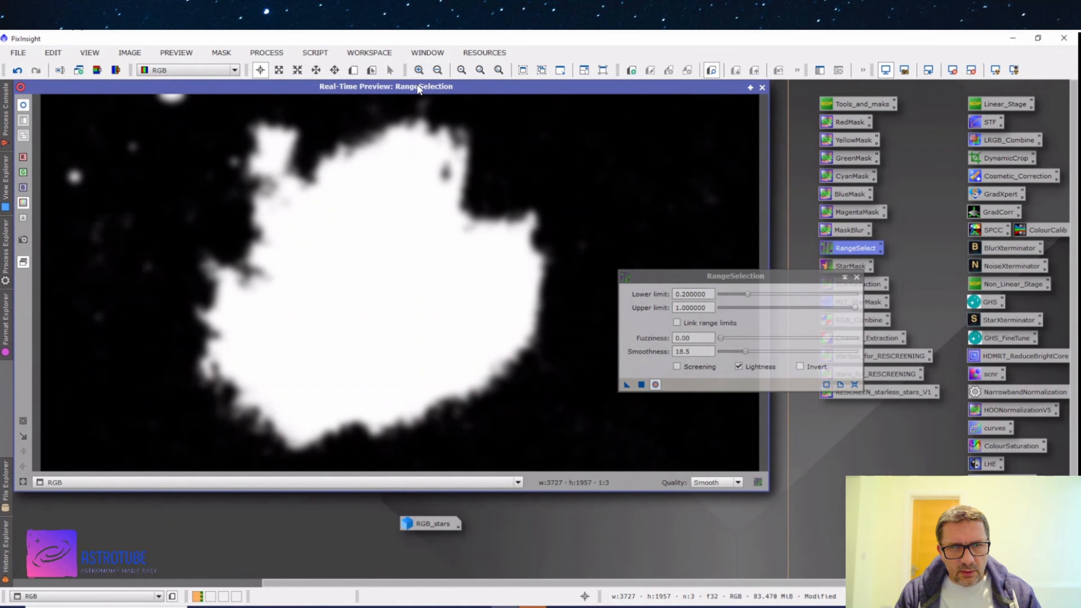
pyautogui.click(417, 85)
pyautogui.moveTo(417, 85)
pyautogui.mouseDown()
pyautogui.moveTo(432, 131)
pyautogui.moveTo(432, 248)
pyautogui.moveTo(405, 104)
pyautogui.moveTo(420, 86)
pyautogui.moveTo(407, 86)
pyautogui.moveTo(439, 106)
pyautogui.moveTo(415, 93)
pyautogui.mouseUp()
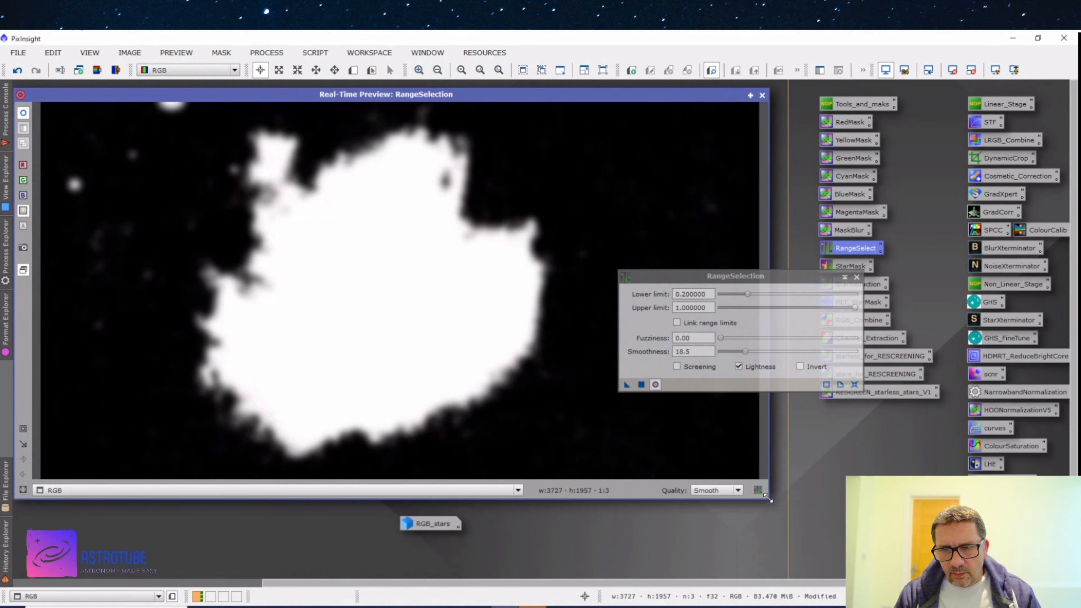
pyautogui.moveTo(766, 496)
pyautogui.mouseDown()
pyautogui.moveTo(743, 465)
pyautogui.moveTo(766, 493)
pyautogui.mouseUp()
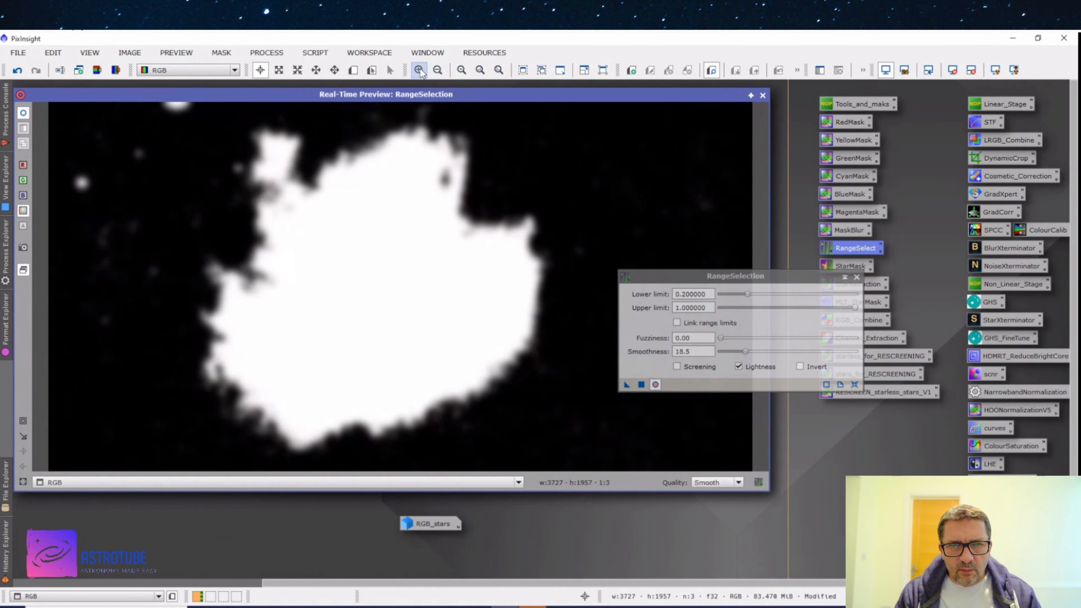
pyautogui.moveTo(424, 92); pyautogui.dragTo(447, 98)
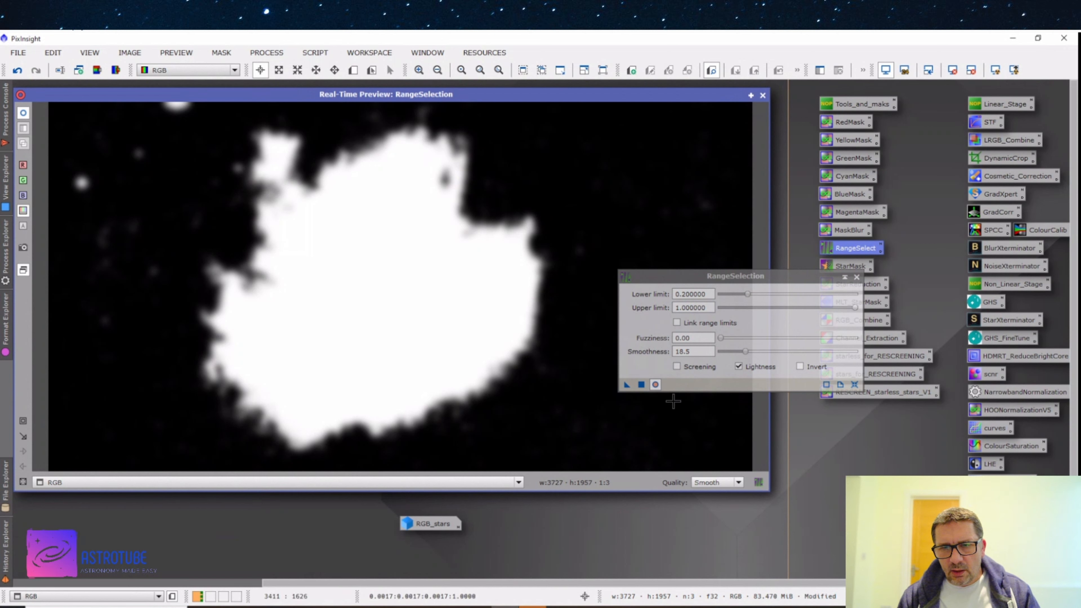
# Generate the range mask from the RGB image, and close RangeSelection and the real-time preview window.
pyautogui.click(642, 384)
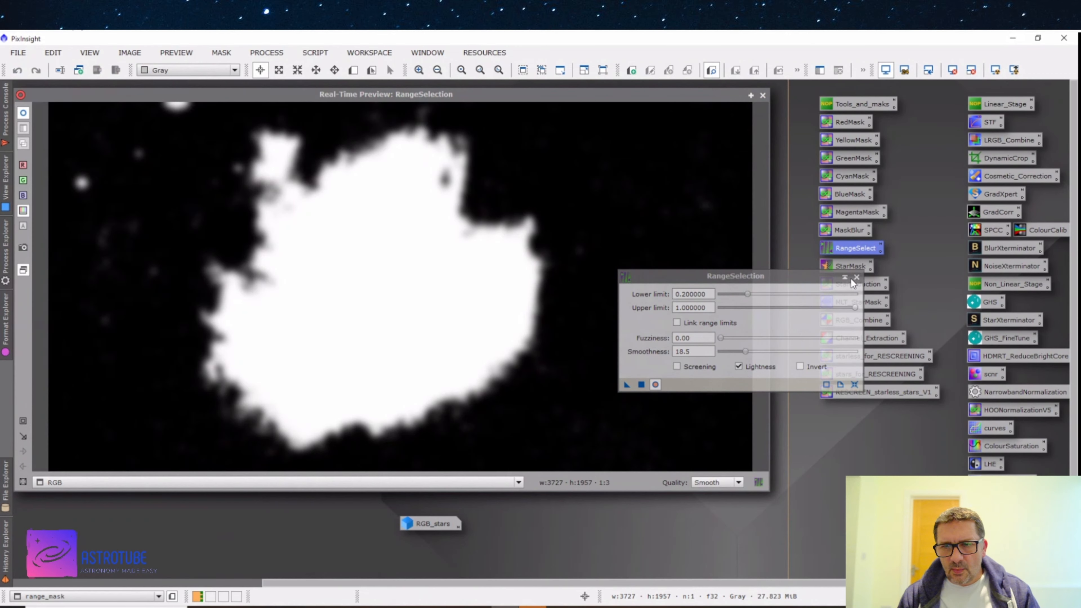
pyautogui.click(856, 277)
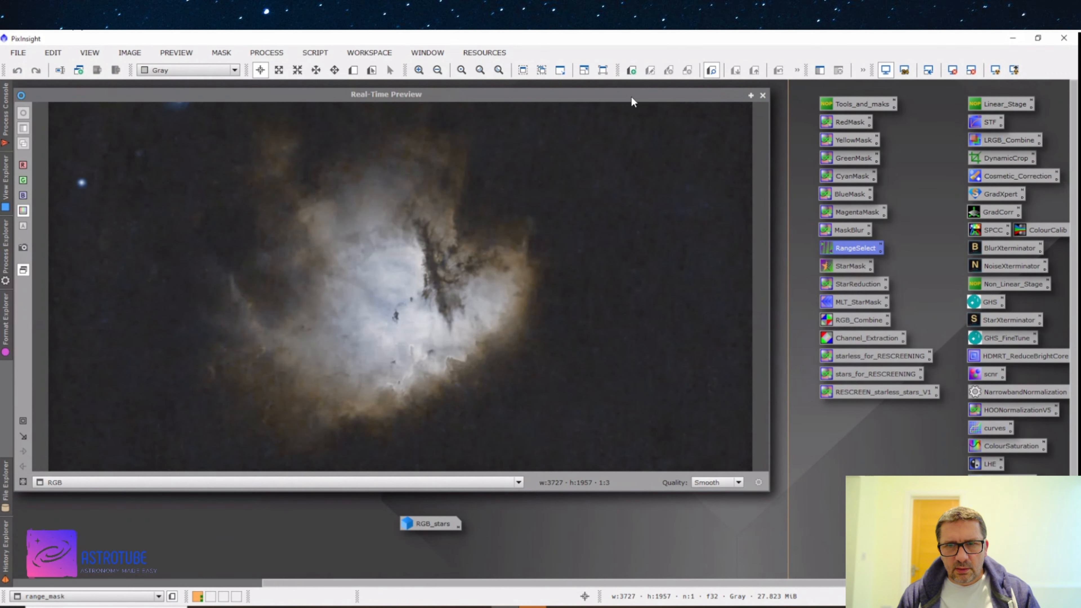
pyautogui.moveTo(631, 96); pyautogui.dragTo(686, 166)
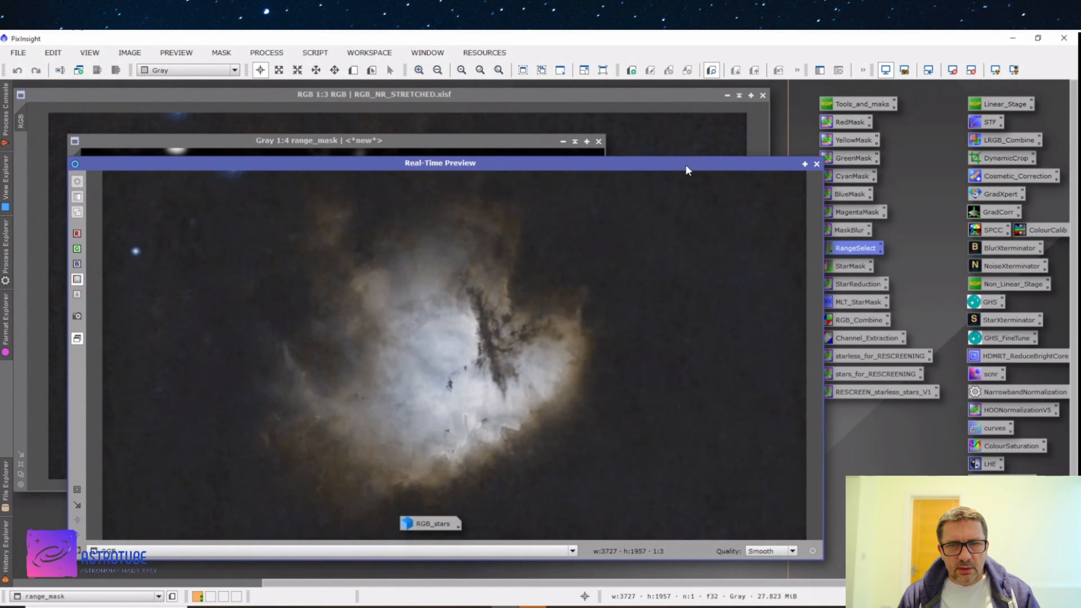
pyautogui.click(816, 164)
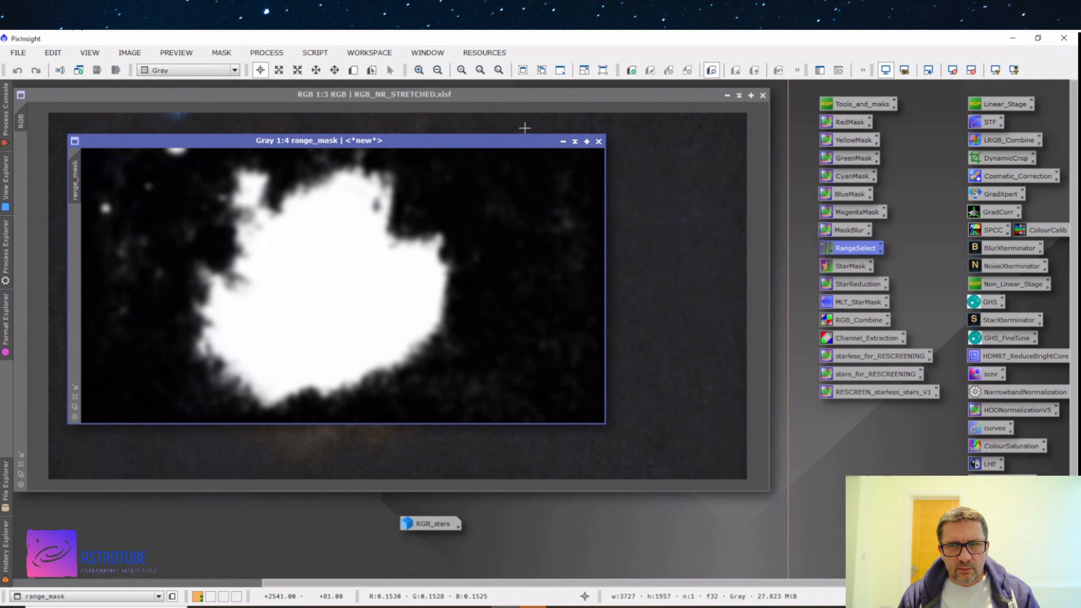
# Apply MaskBlur twice to the range mask, minimize it and park its icon beside RGB_stars.
pyautogui.moveTo(506, 144); pyautogui.dragTo(603, 142)
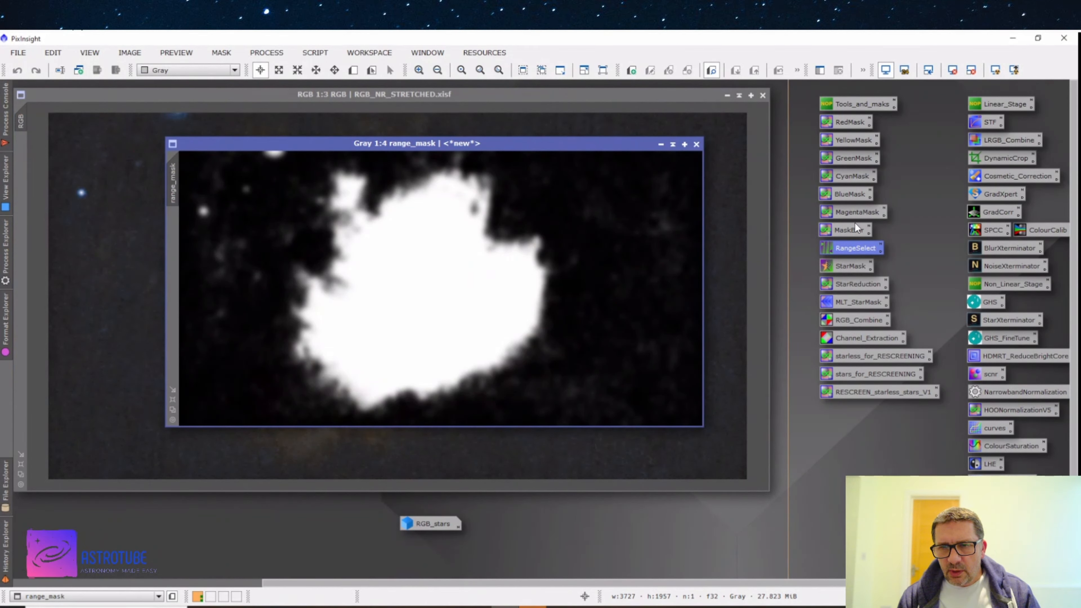
pyautogui.moveTo(857, 230); pyautogui.dragTo(441, 277)
pyautogui.moveTo(849, 232); pyautogui.dragTo(470, 279)
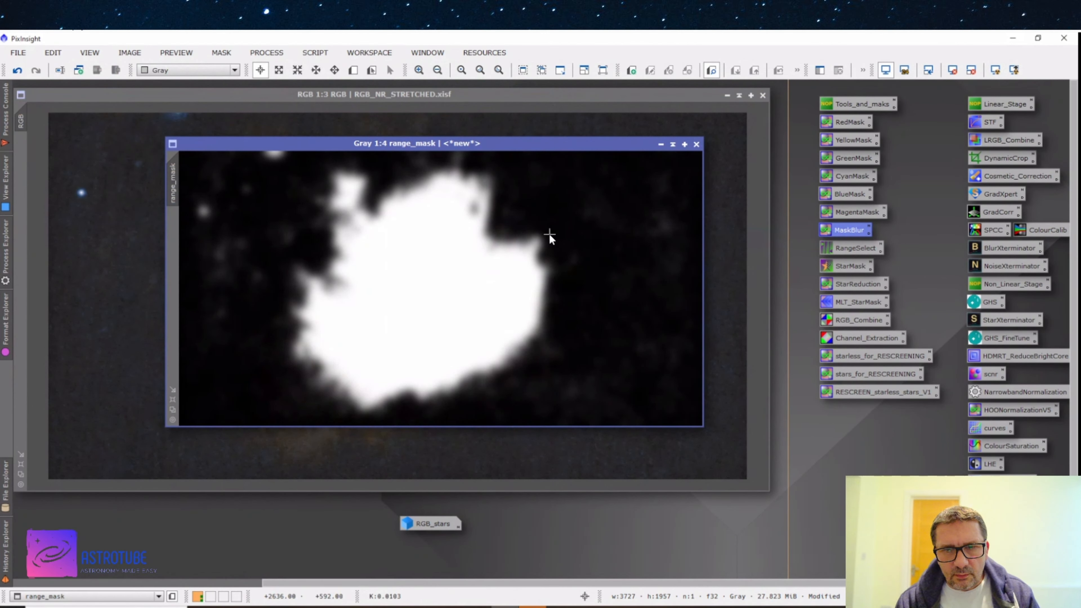
pyautogui.click(661, 145)
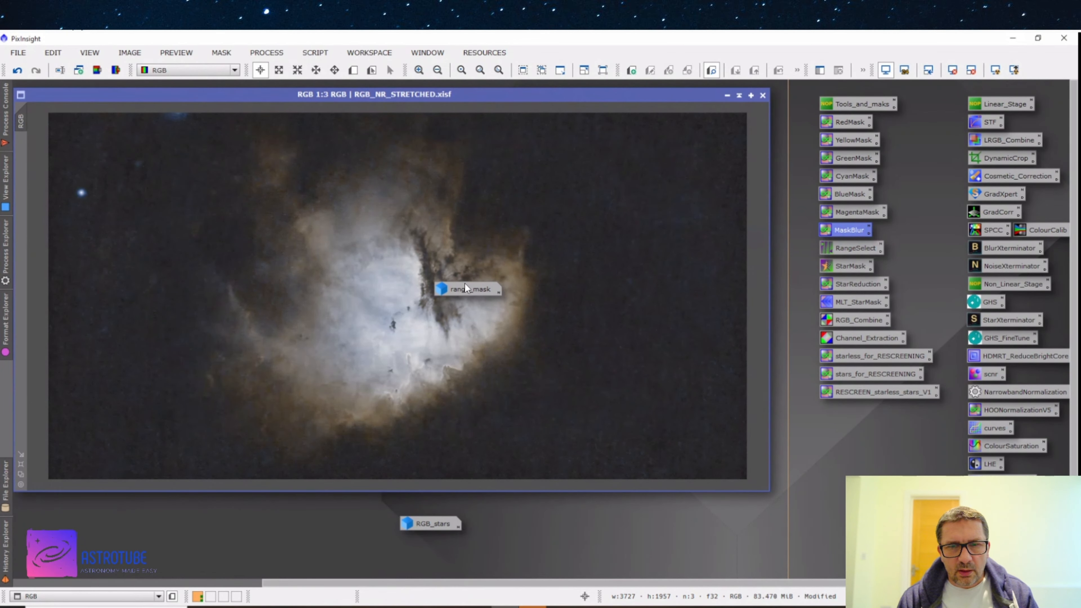
pyautogui.moveTo(465, 282); pyautogui.dragTo(312, 528)
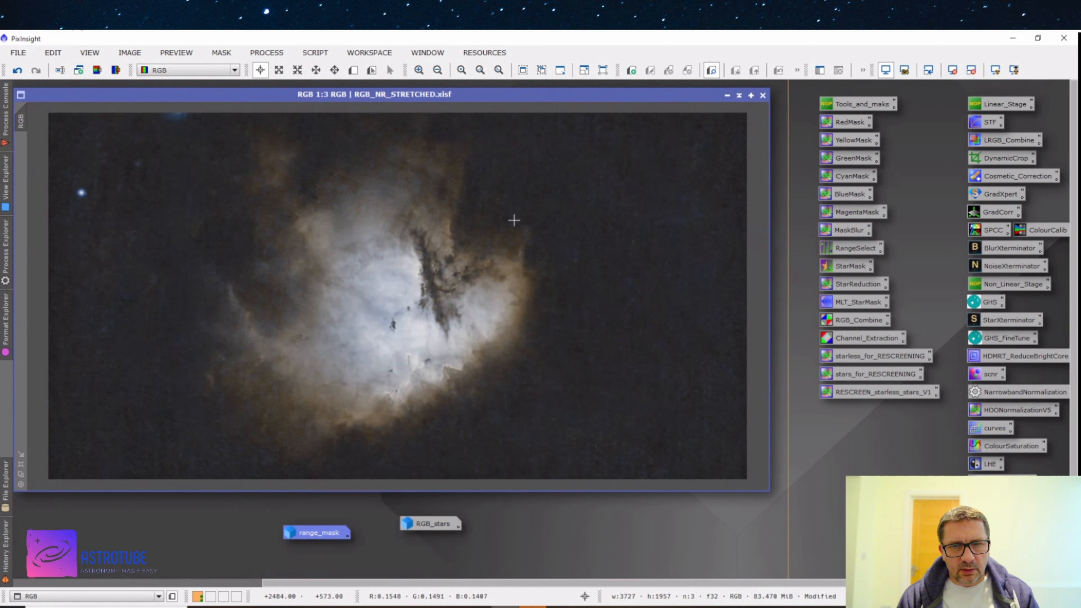
# Assign range_mask as the mask of the RGB image without inverting it.
pyautogui.click(229, 54)
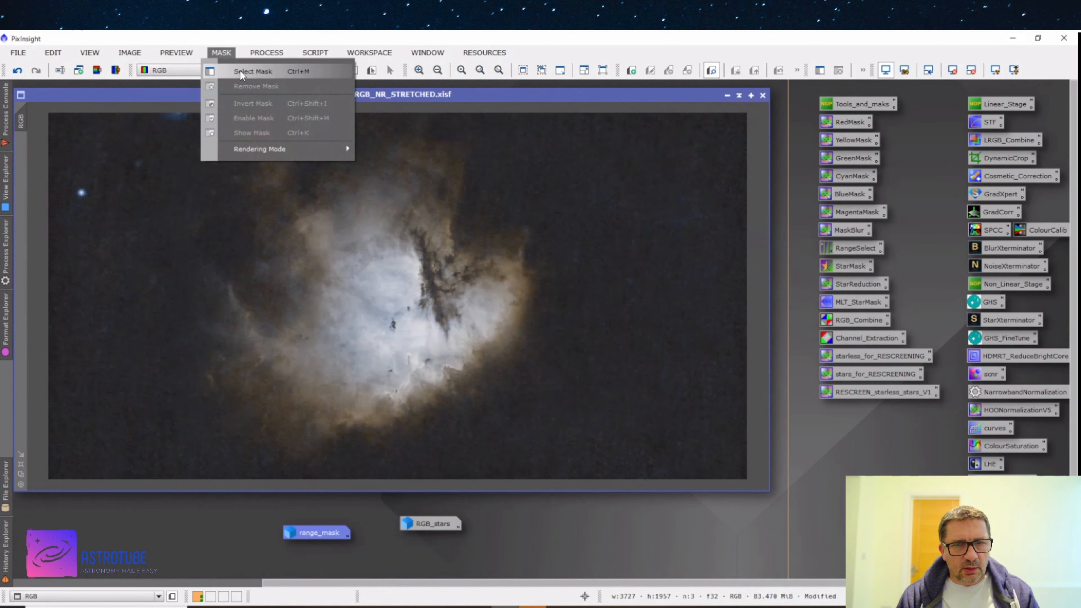
pyautogui.click(179, 94)
pyautogui.click(220, 54)
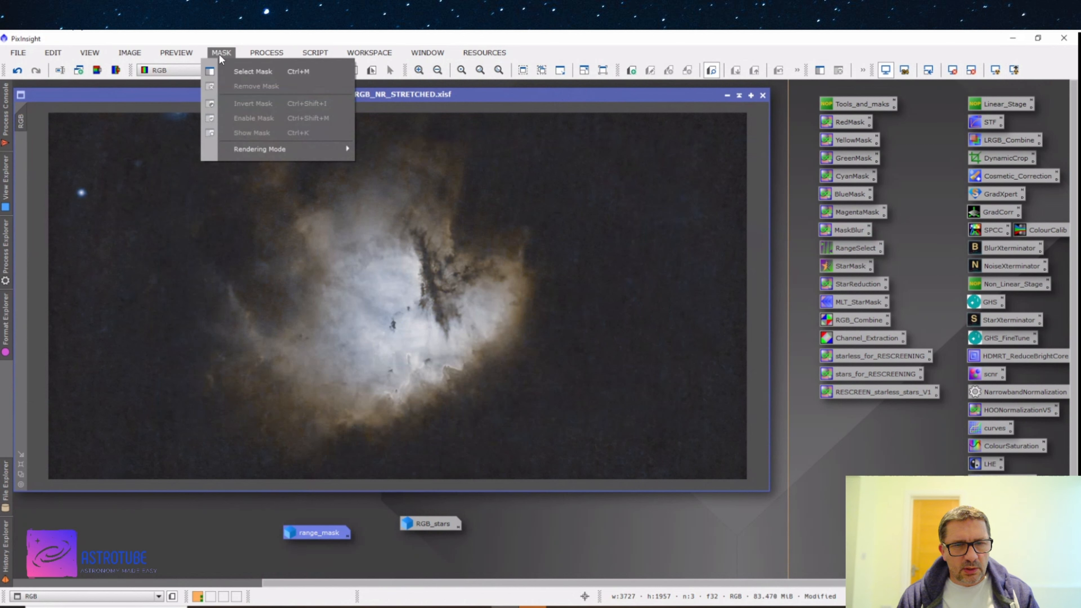
pyautogui.click(254, 74)
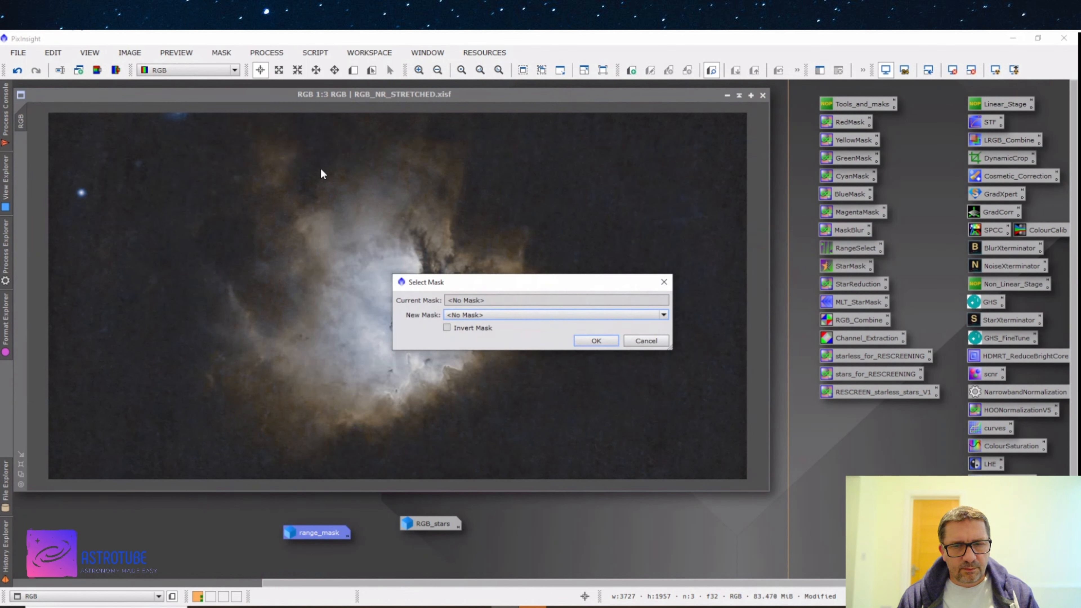
pyautogui.click(481, 315)
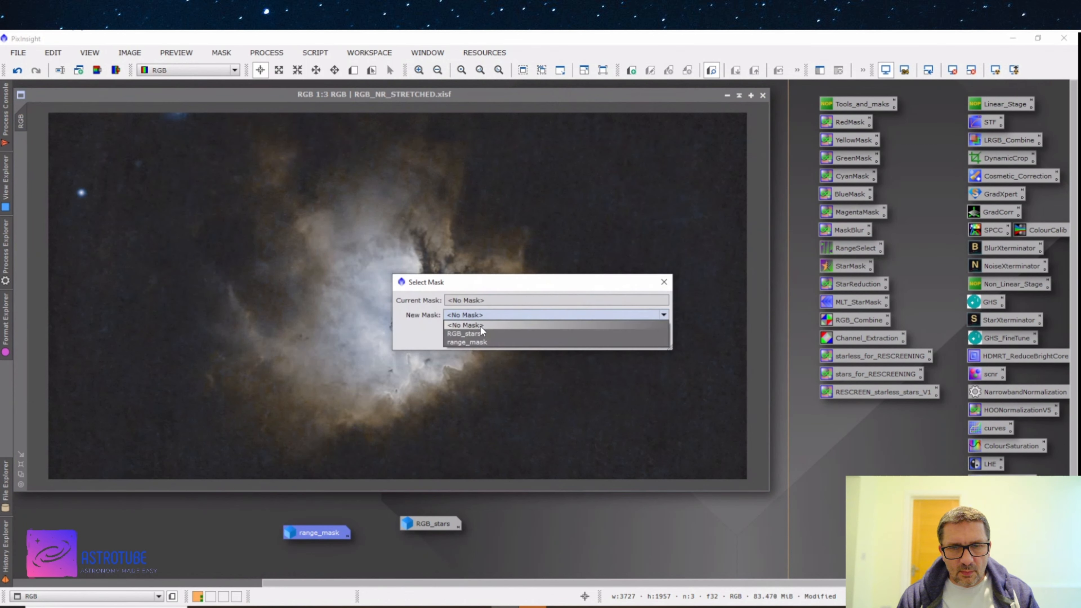
pyautogui.click(474, 342)
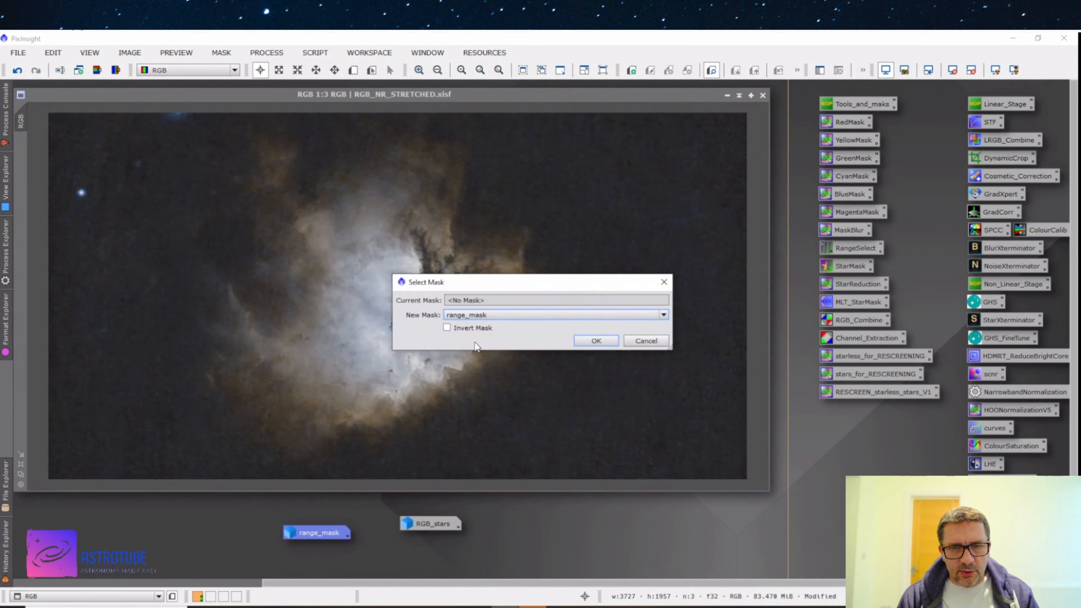
pyautogui.click(596, 342)
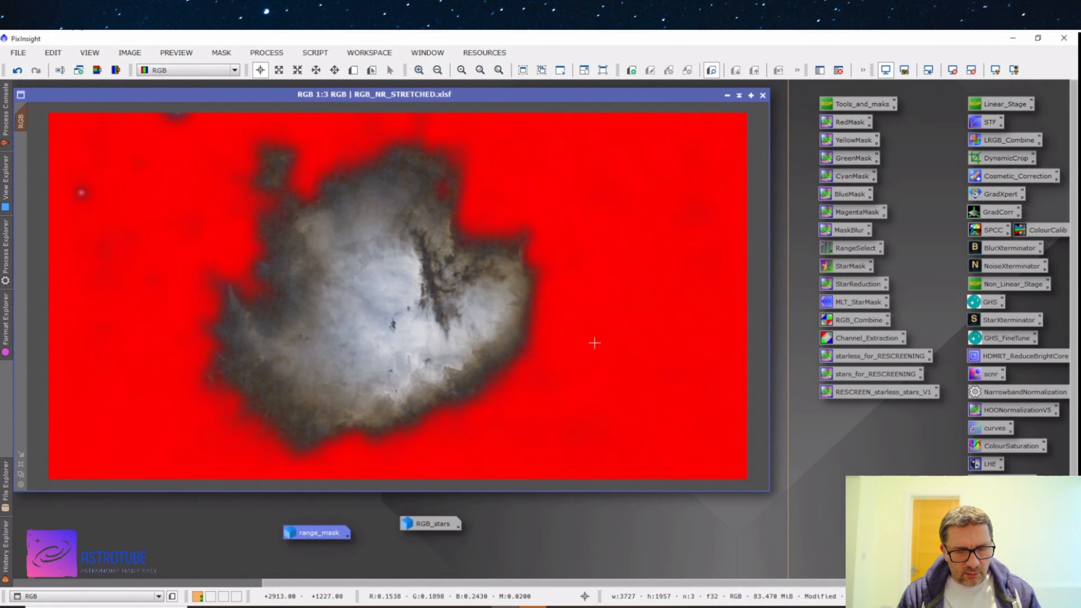
# Toggle the red mask overlay off and on to check which nebula areas are protected, leaving it shown.
pyautogui.hotkey('ctrl', 'k')
pyautogui.hotkey('ctrl', 'k')
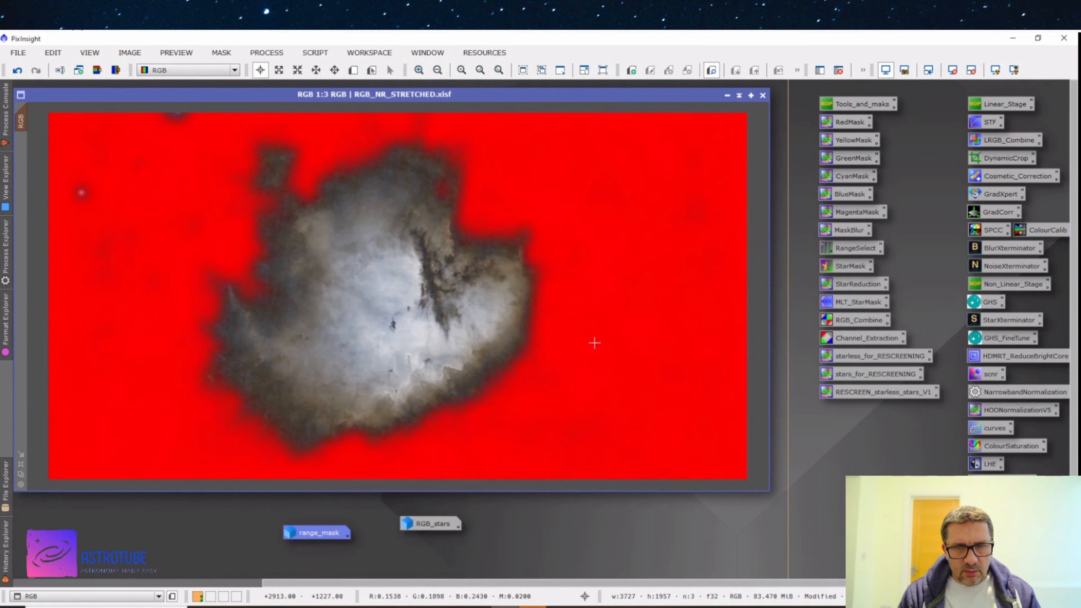
pyautogui.hotkey('ctrl', 'k')
pyautogui.hotkey('ctrl', 'k')
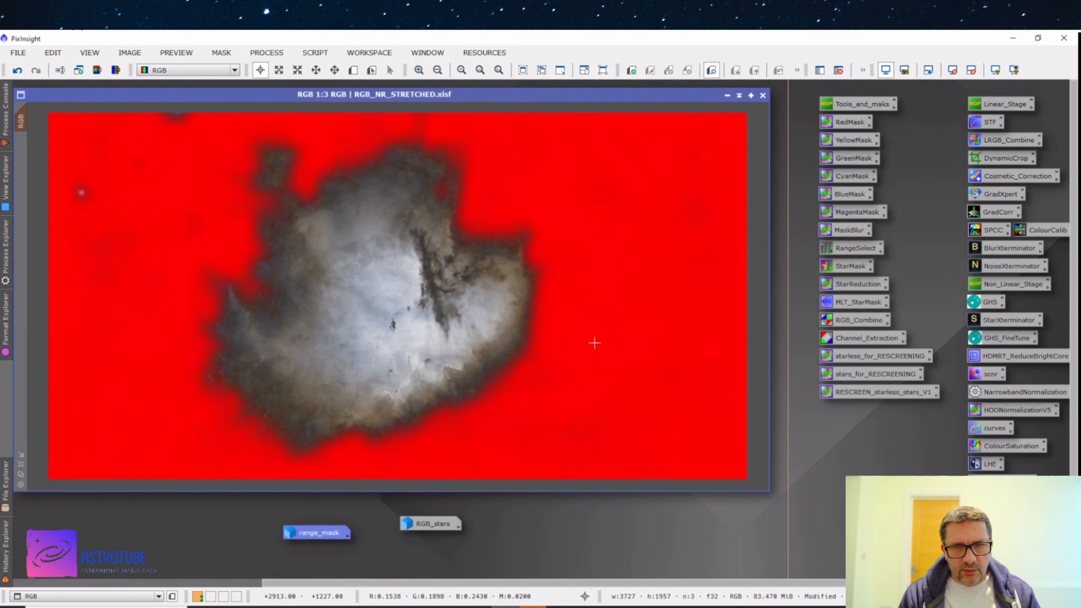
# Toggle the red mask overlay repeatedly to compare the RGB image with and without it, leaving the overlay hidden.
pyautogui.hotkey('ctrl', 'k')
pyautogui.hotkey('ctrl', 'k')
pyautogui.hotkey('ctrl', 'k')
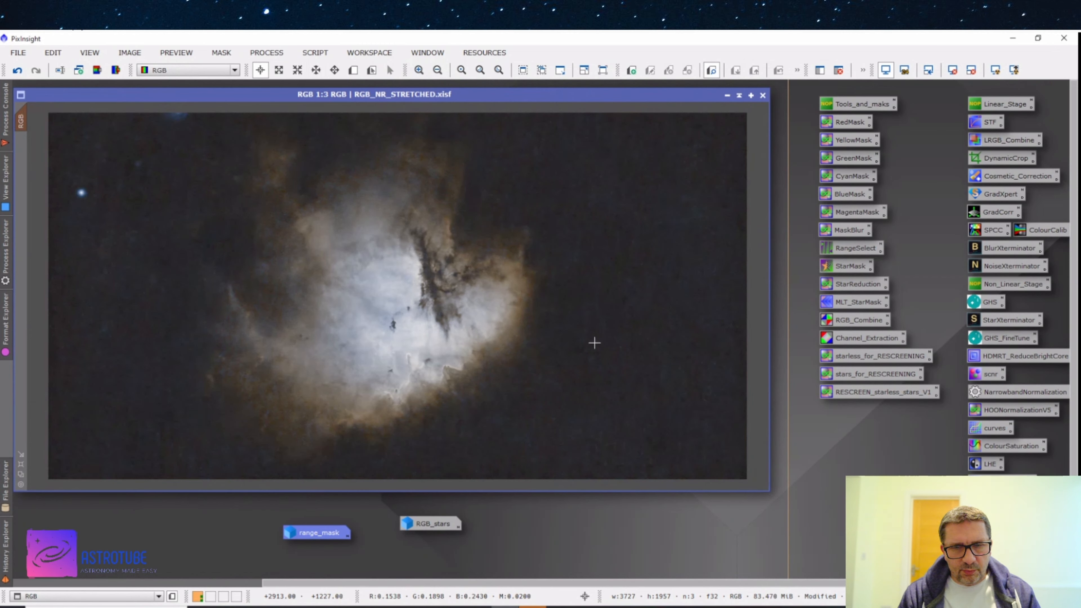
pyautogui.hotkey('ctrl', 'k')
pyautogui.hotkey('ctrl', 'k')
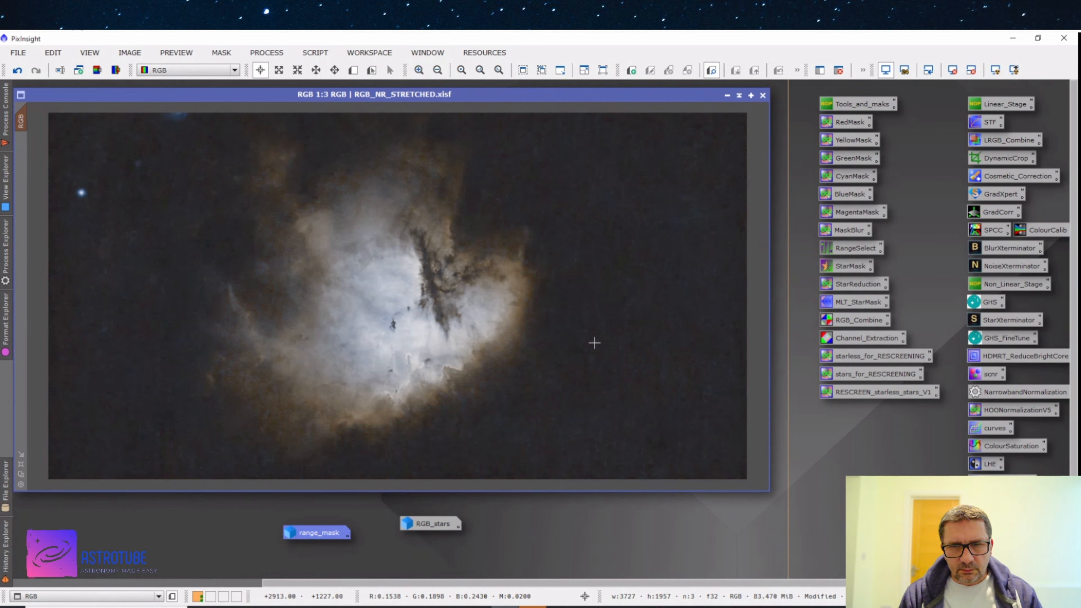
pyautogui.hotkey('ctrl', 'k')
pyautogui.hotkey('ctrl', 'k')
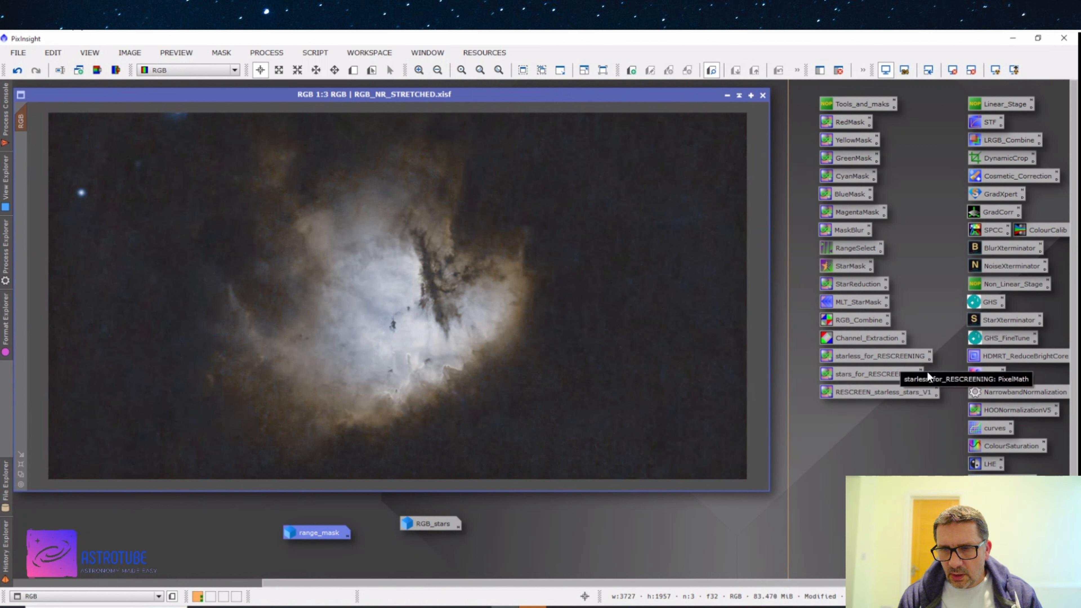
# Boost the masked nebula's saturation with a CurvesTransformation saturation point at input 0.33333, output 0.57455, using the real-time preview; apply it and reset the curve.
pyautogui.doubleClick(983, 427)
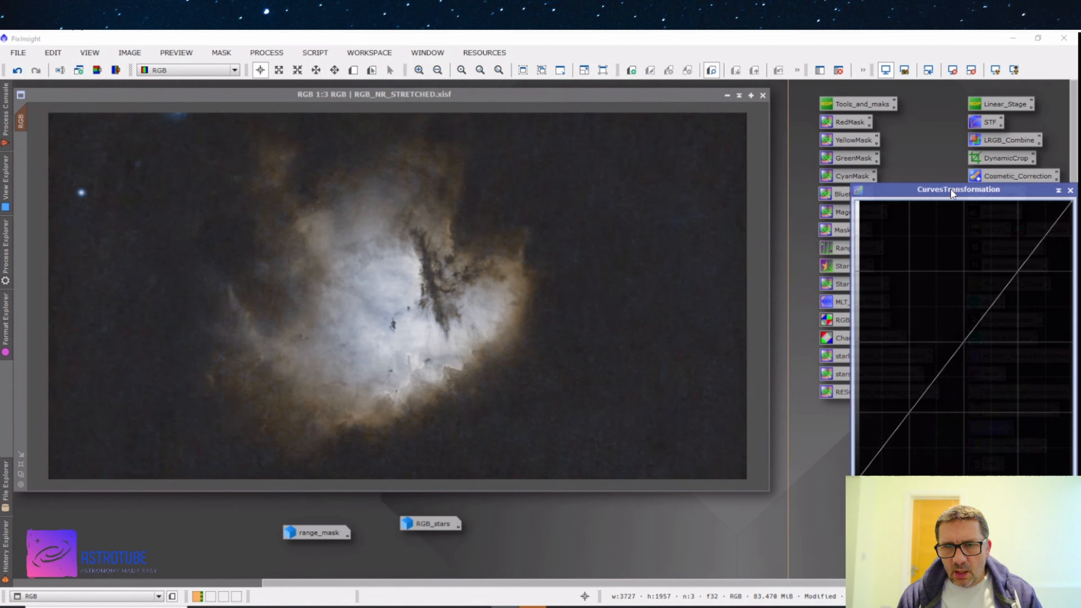
pyautogui.moveTo(951, 190); pyautogui.dragTo(796, 129)
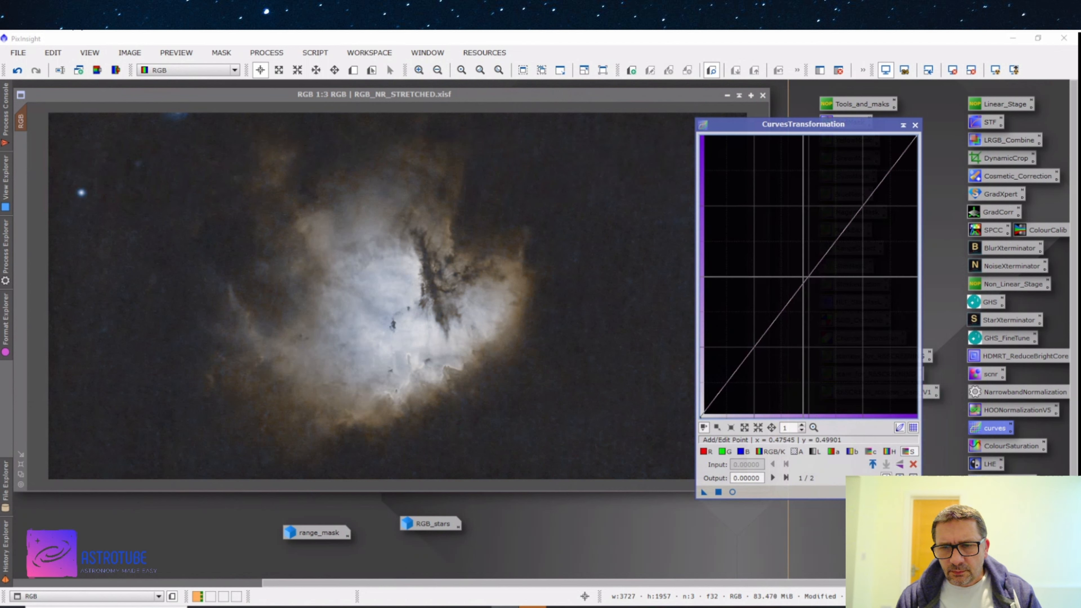
pyautogui.click(805, 277)
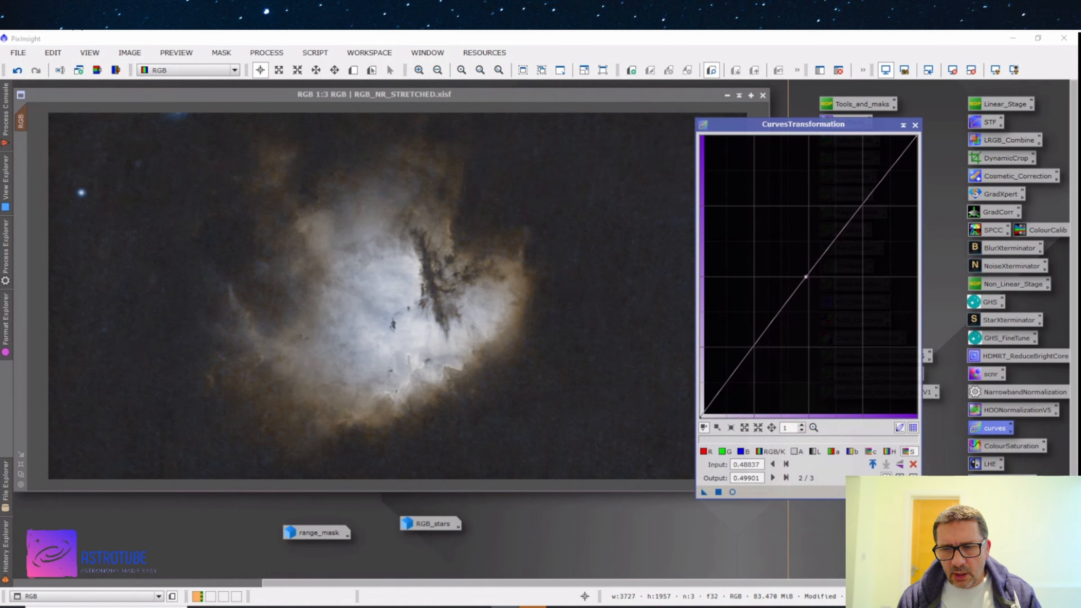
pyautogui.click(733, 492)
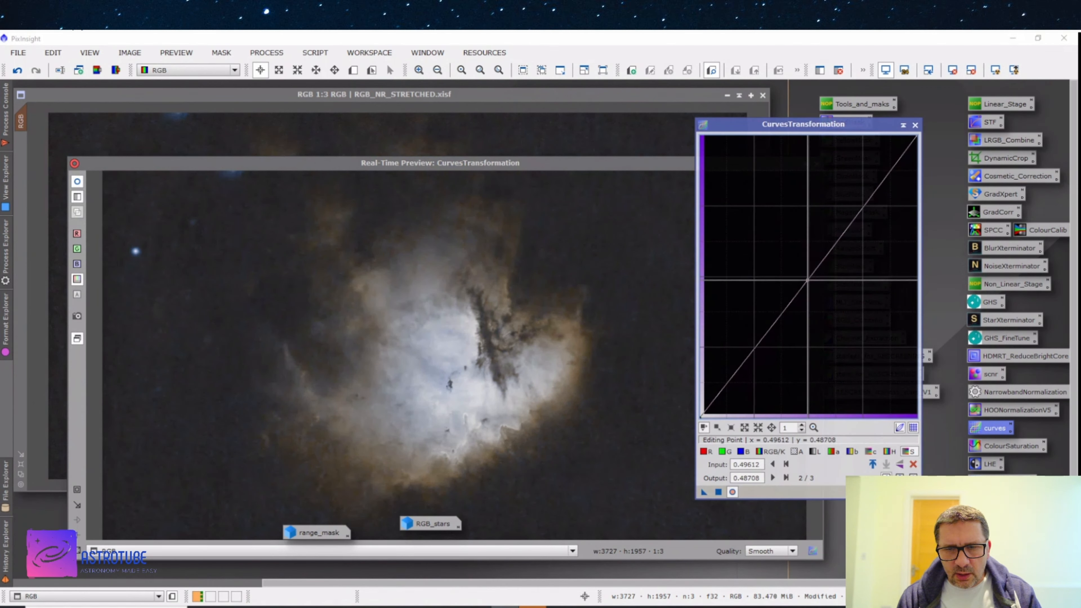
pyautogui.moveTo(809, 276); pyautogui.dragTo(771, 256)
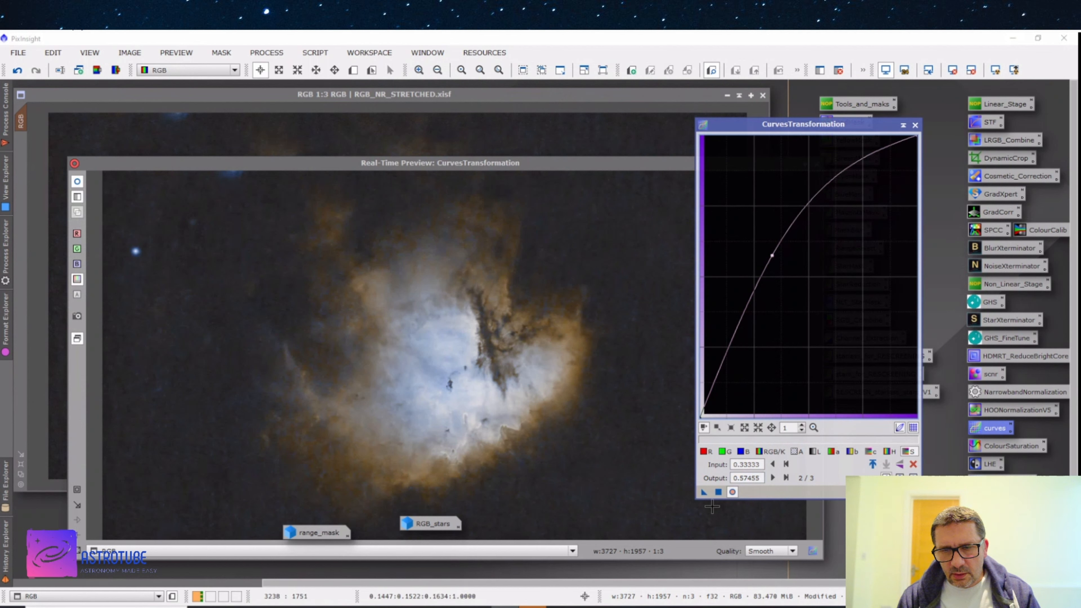
pyautogui.click(719, 492)
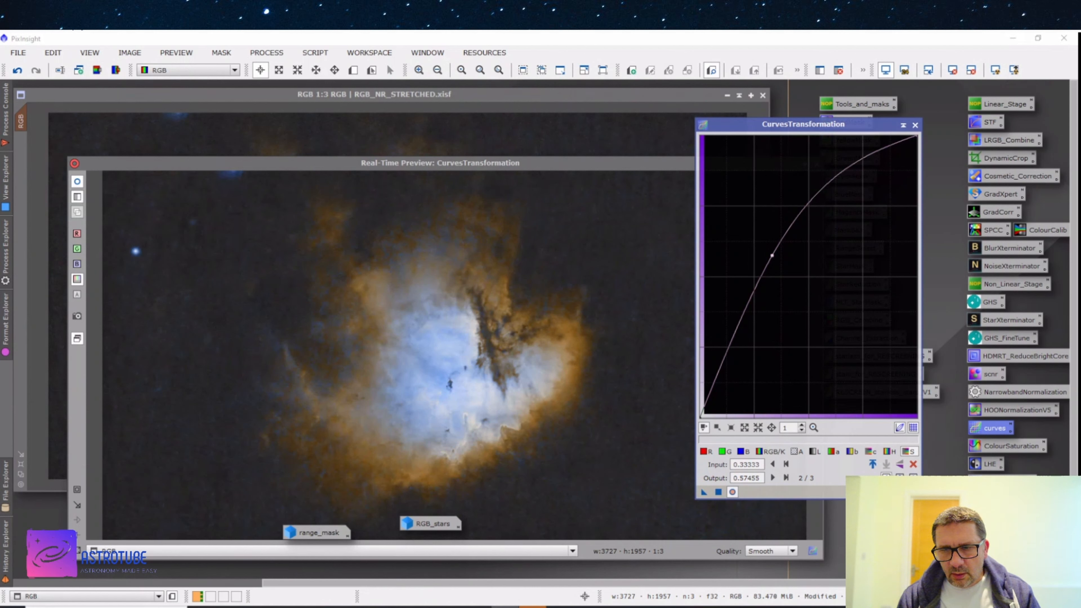
pyautogui.click(913, 492)
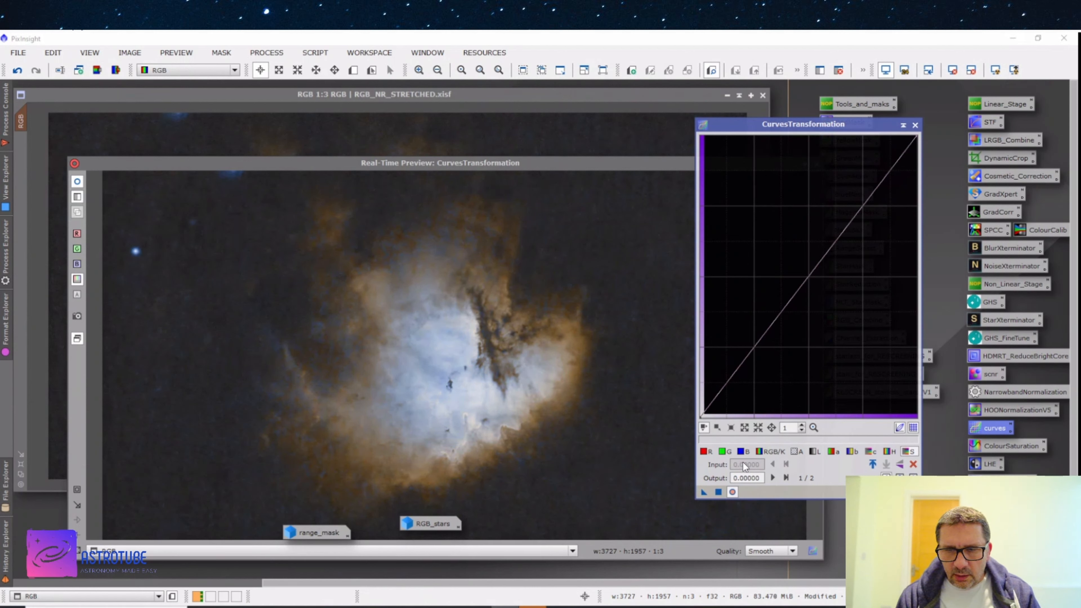
# Apply a blue-channel curve with points at 0.46253/0.46720 and 0.68992/0.81909, reset it and close CurvesTransformation.
pyautogui.click(743, 452)
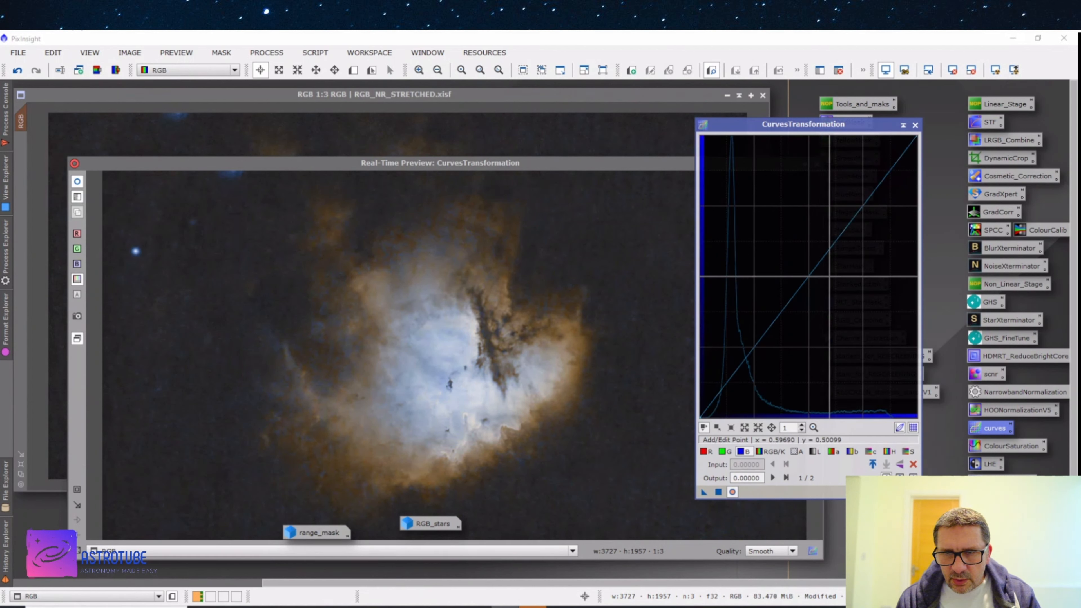
pyautogui.click(430, 374)
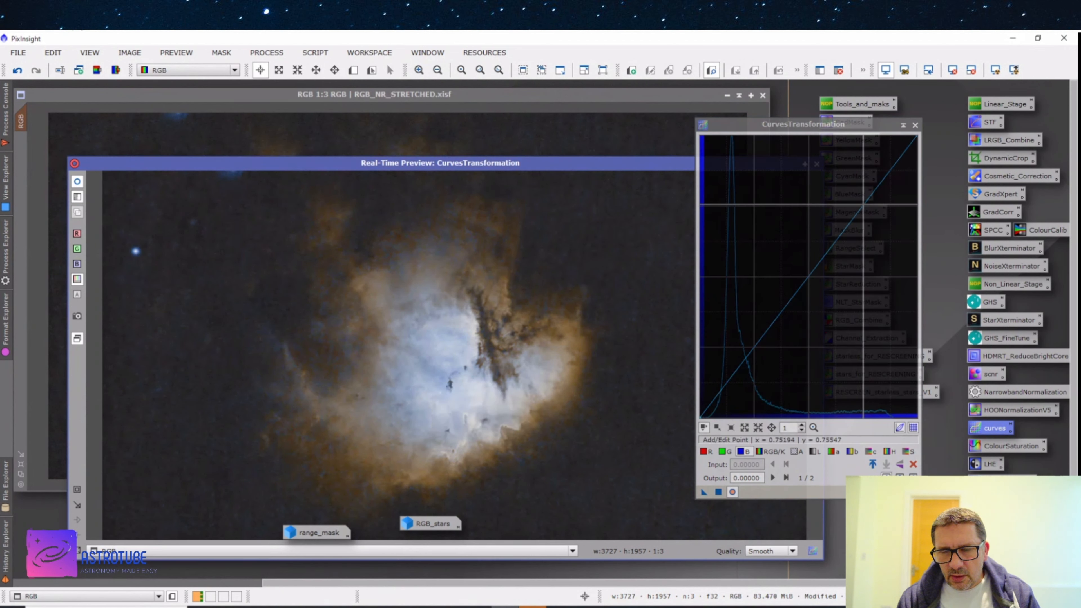
pyautogui.click(801, 285)
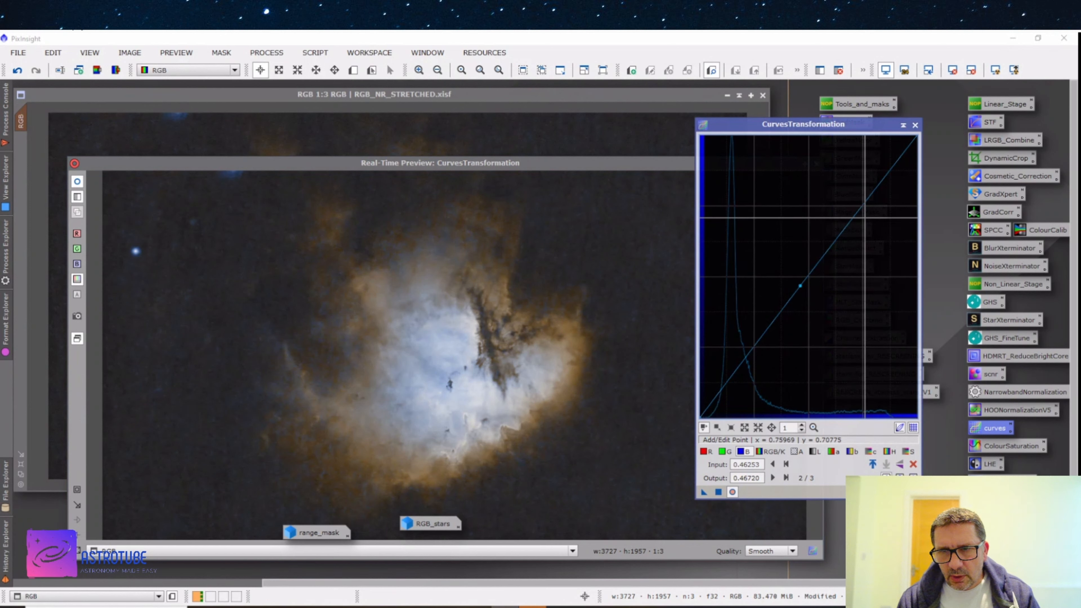
pyautogui.moveTo(864, 205); pyautogui.dragTo(850, 186)
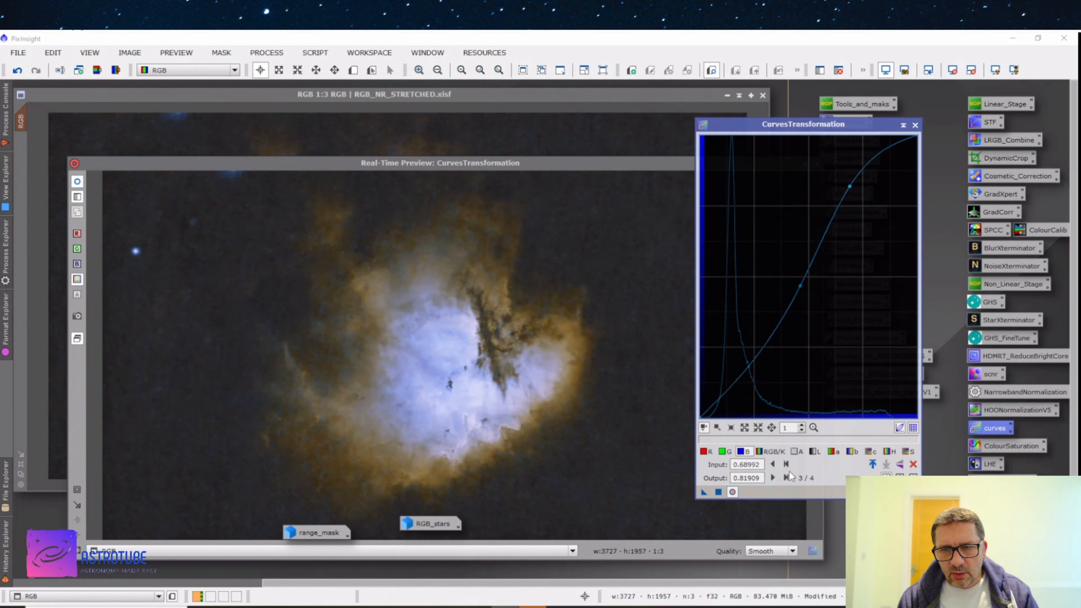
pyautogui.moveTo(718, 492); pyautogui.dragTo(719, 494)
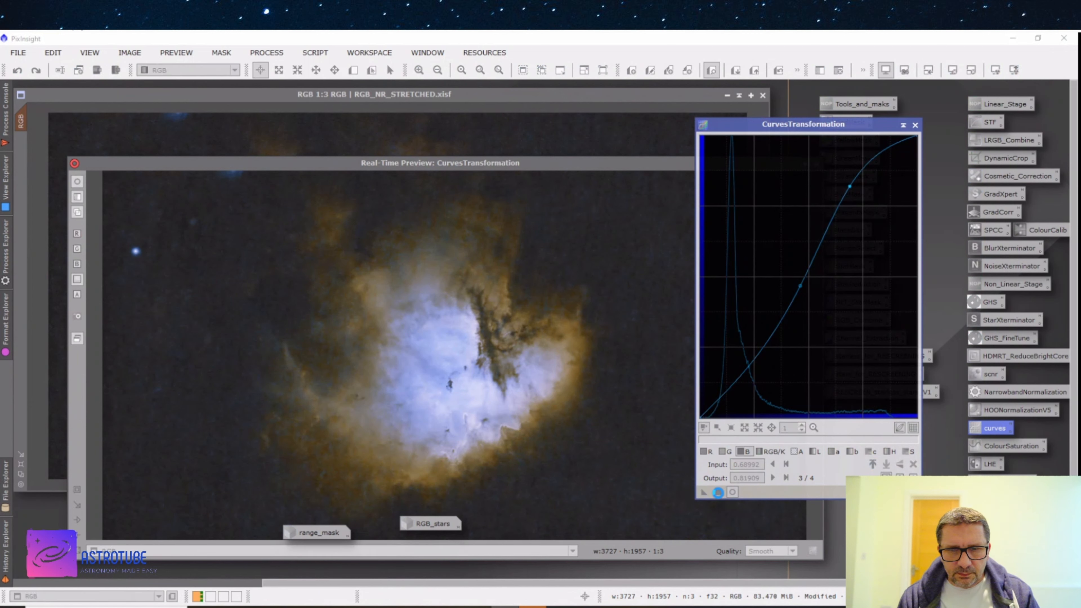
pyautogui.click(913, 492)
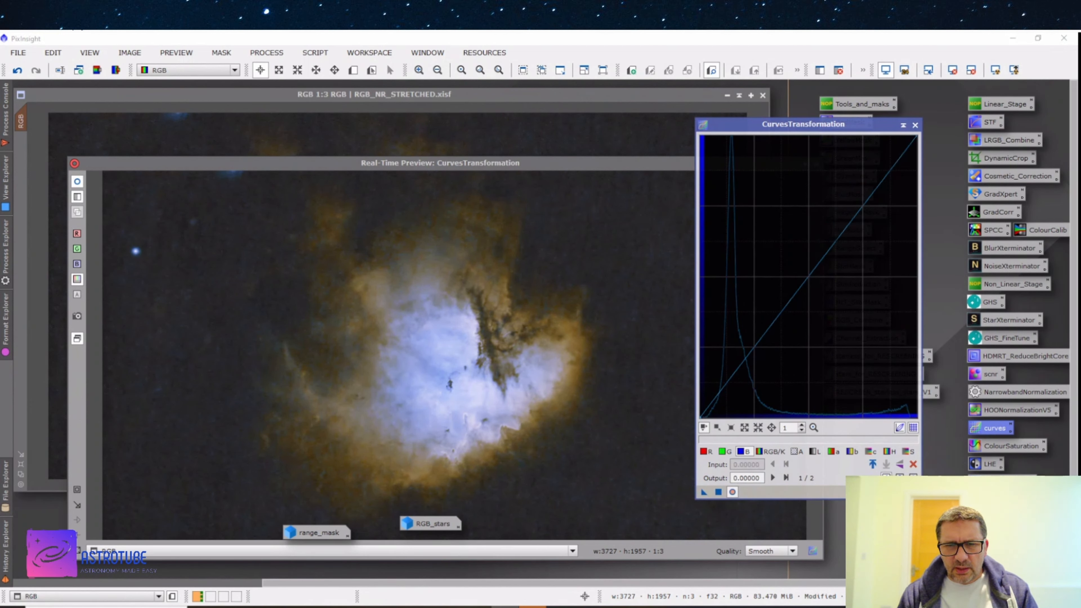
pyautogui.click(916, 126)
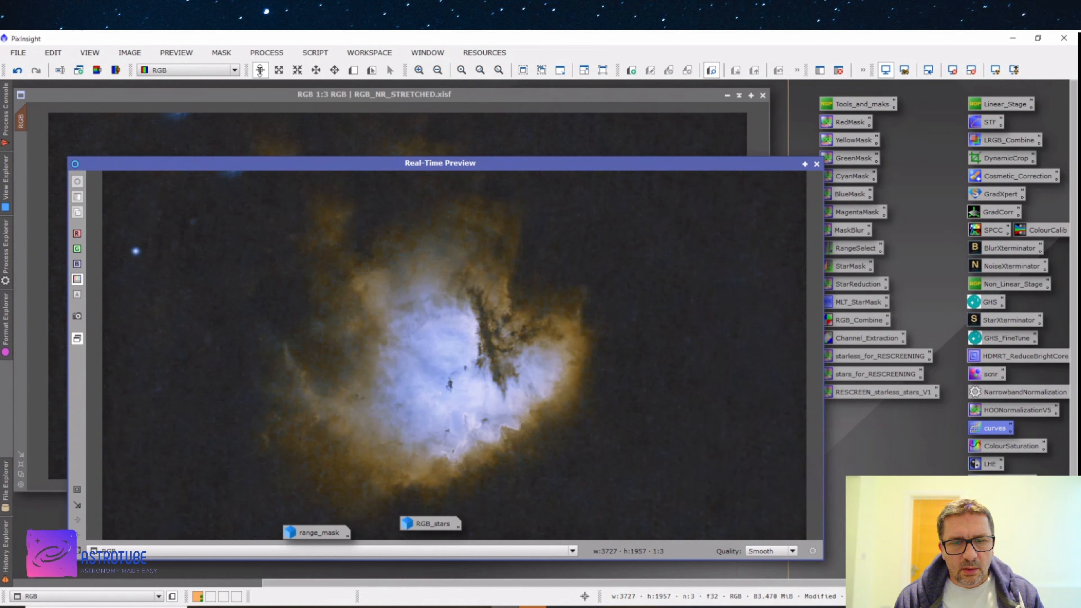
# Invert the mask on the RGB image and move the real-time preview window aside.
pyautogui.click(222, 53)
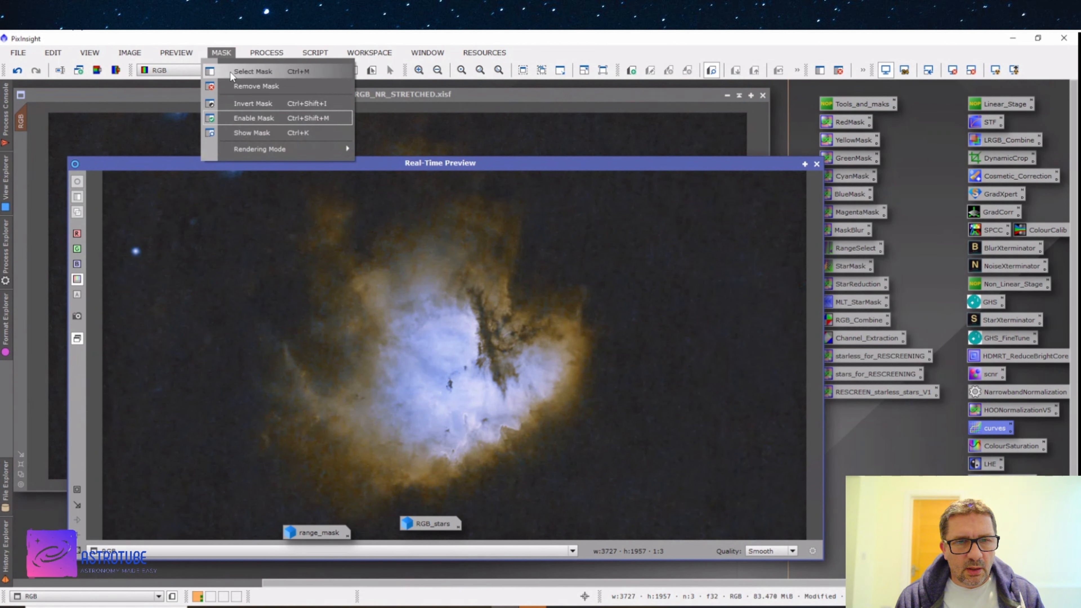
pyautogui.click(254, 103)
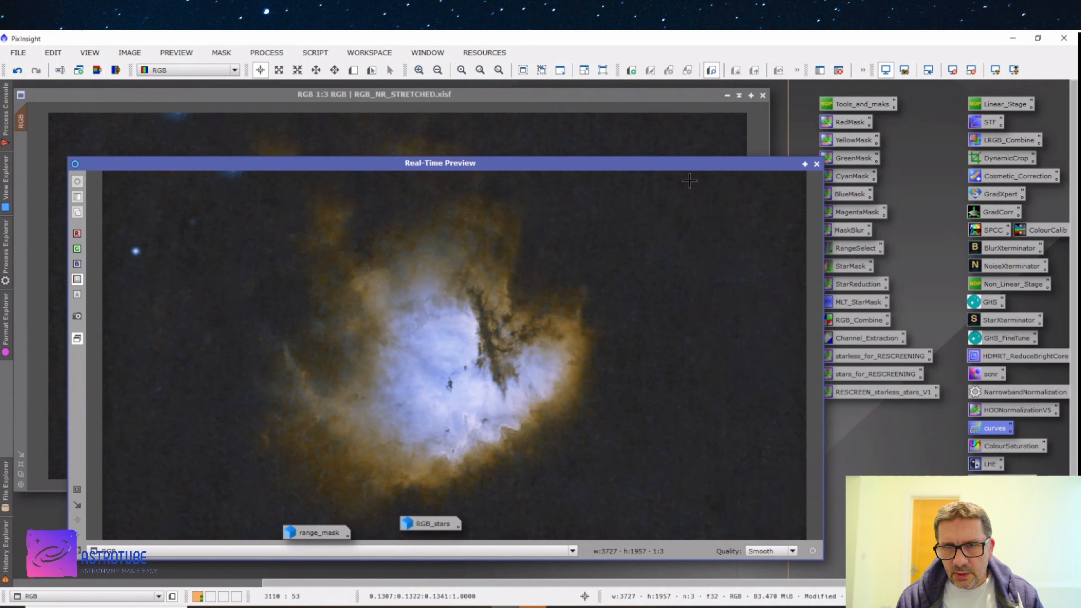
pyautogui.moveTo(690, 165); pyautogui.dragTo(656, 135)
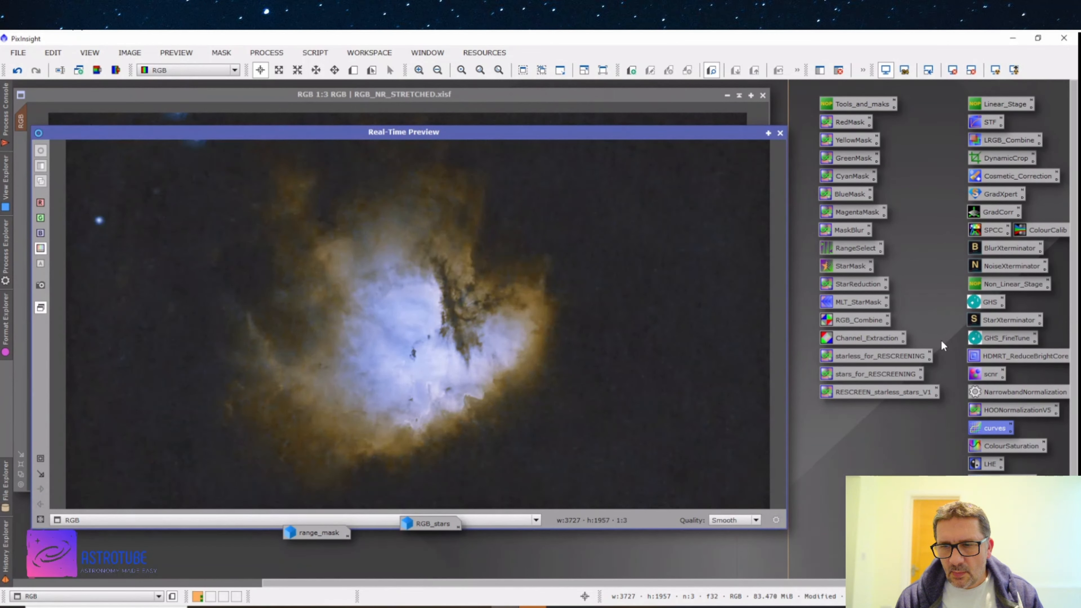
# Lower the background saturation in CurvesTransformation with a saturation point at input 0.55039, output 0.39364, using the real-time preview, and reset the curve.
pyautogui.doubleClick(988, 427)
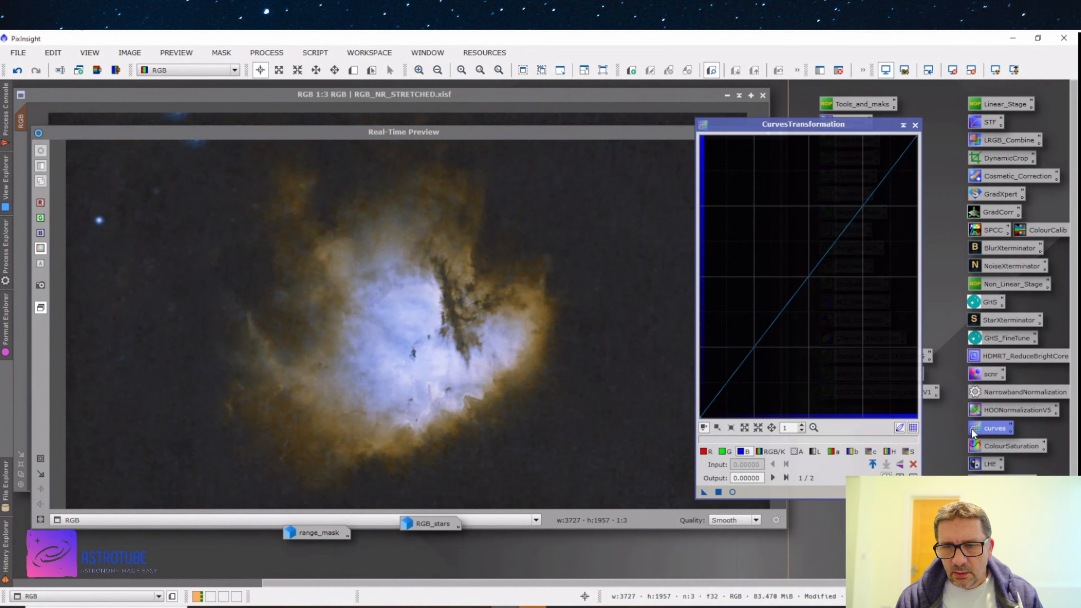
pyautogui.click(909, 451)
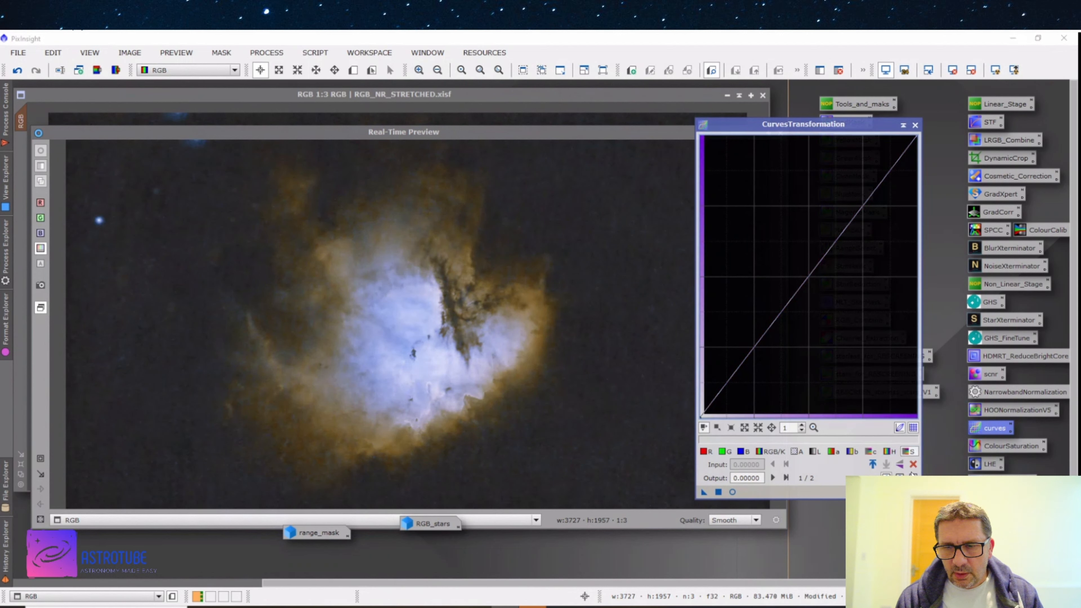
pyautogui.click(732, 492)
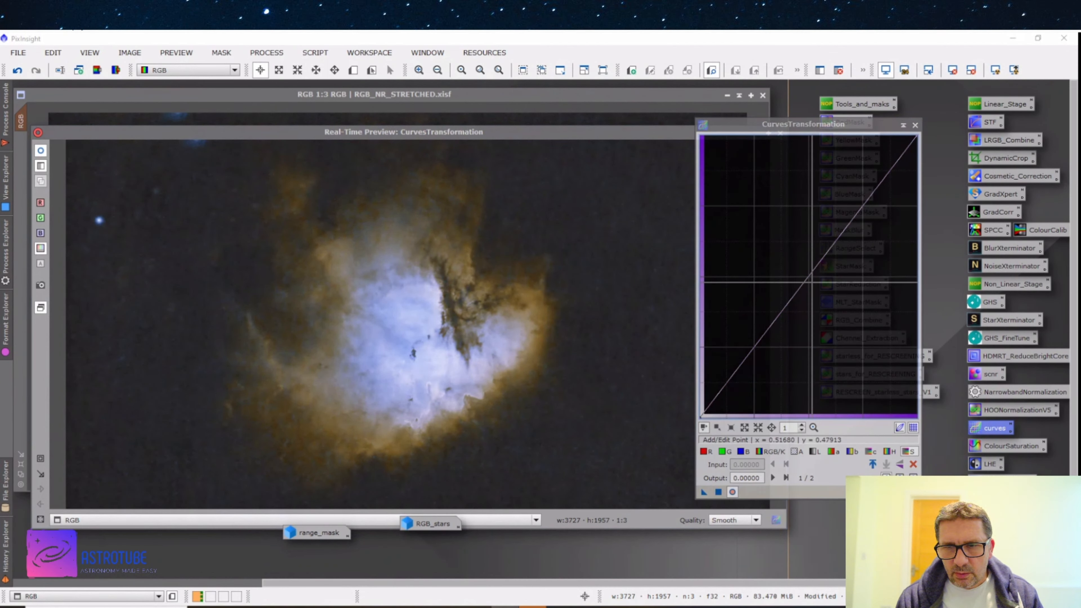
pyautogui.moveTo(812, 282); pyautogui.dragTo(819, 306)
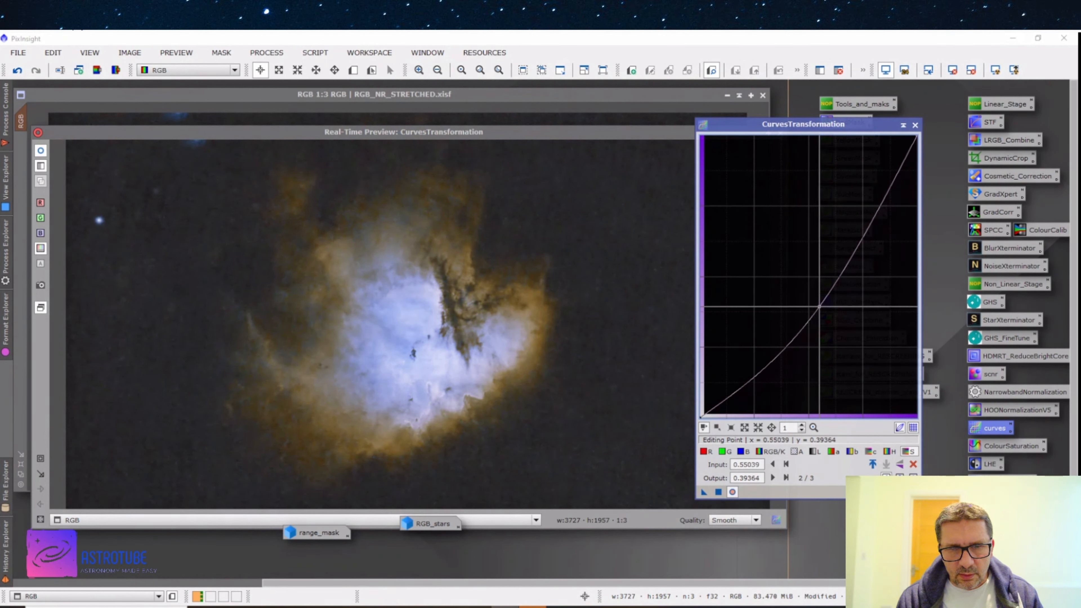
pyautogui.click(913, 492)
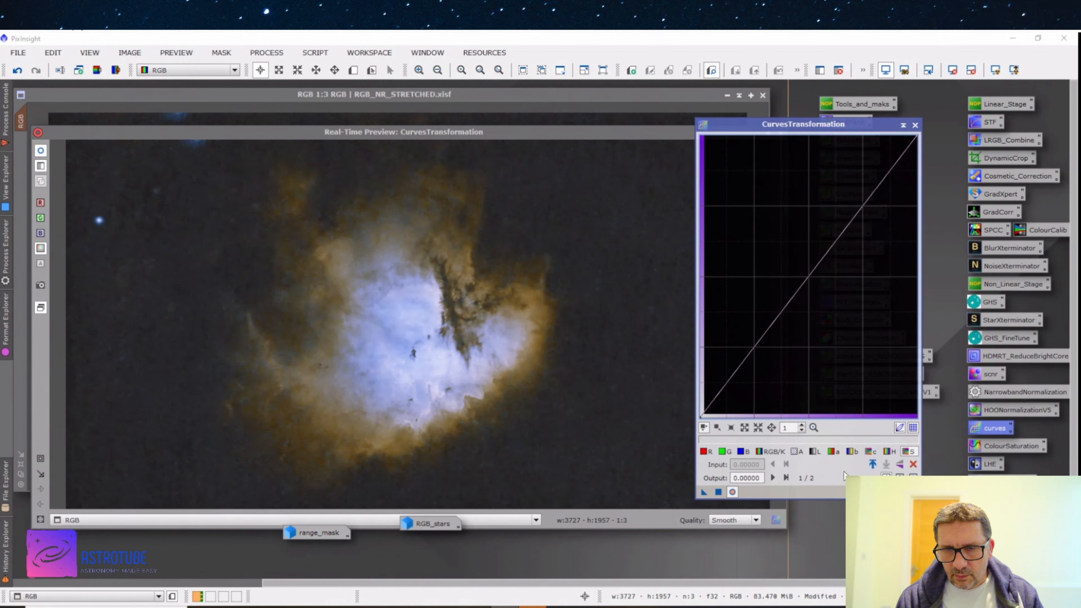
# Darken the background with an RGB/K curve point at input 0.52455, output 0.41551, apply and reset it, and close CurvesTransformation and the preview.
pyautogui.click(766, 455)
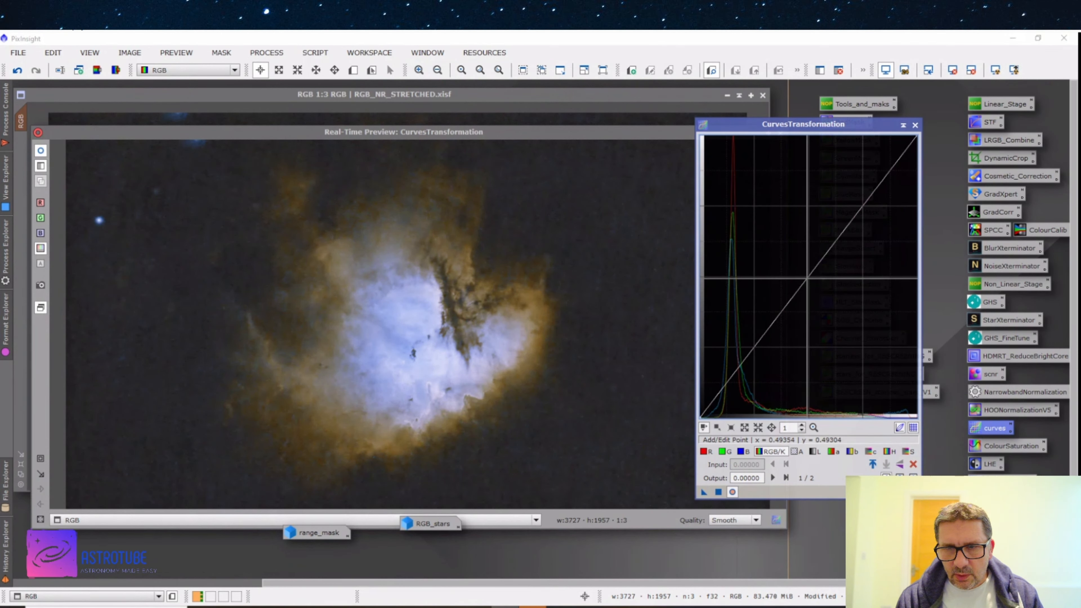
pyautogui.click(824, 306)
pyautogui.moveTo(825, 306)
pyautogui.mouseDown()
pyautogui.moveTo(830, 323)
pyautogui.moveTo(803, 288)
pyautogui.moveTo(814, 300)
pyautogui.mouseUp()
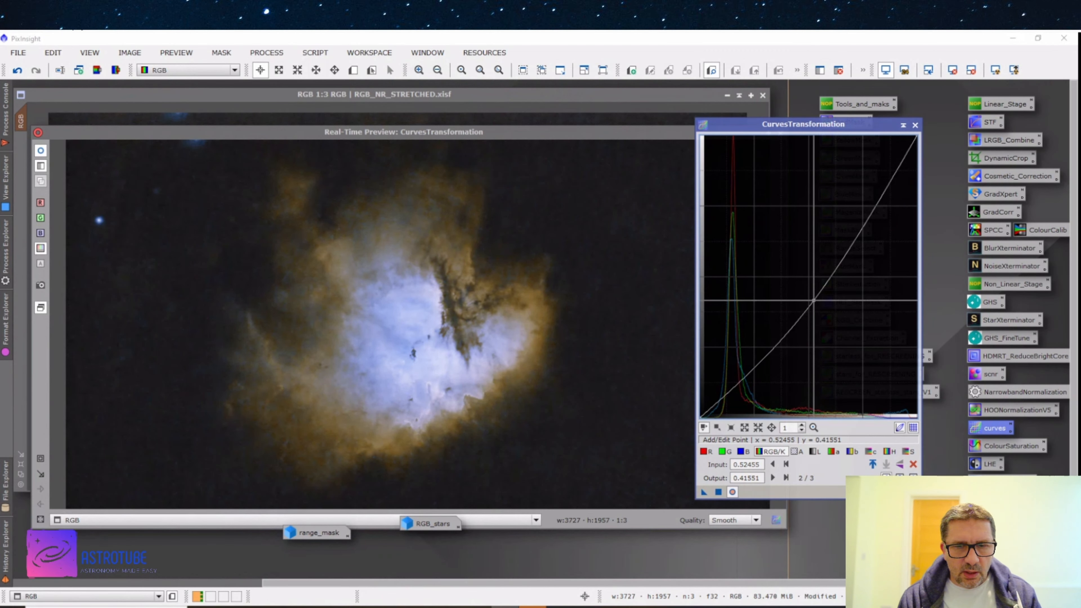
pyautogui.click(718, 492)
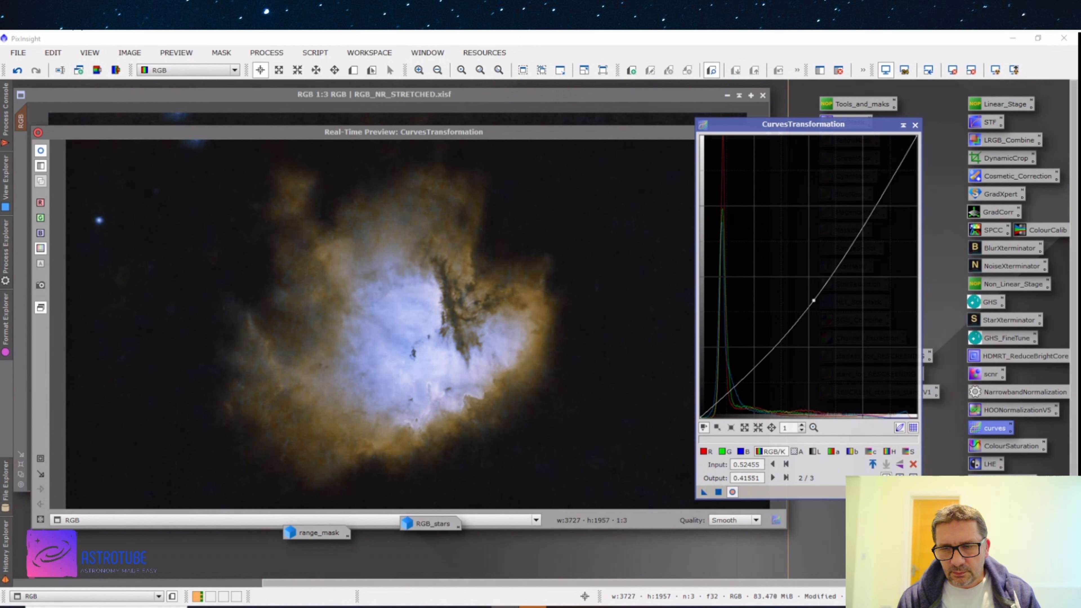
pyautogui.click(913, 493)
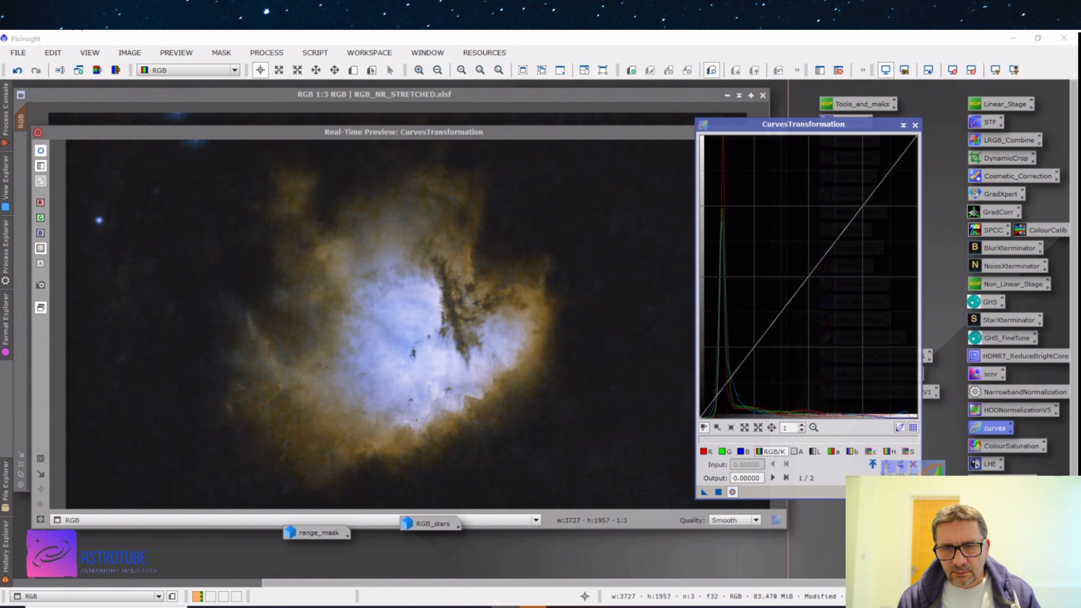
pyautogui.click(915, 125)
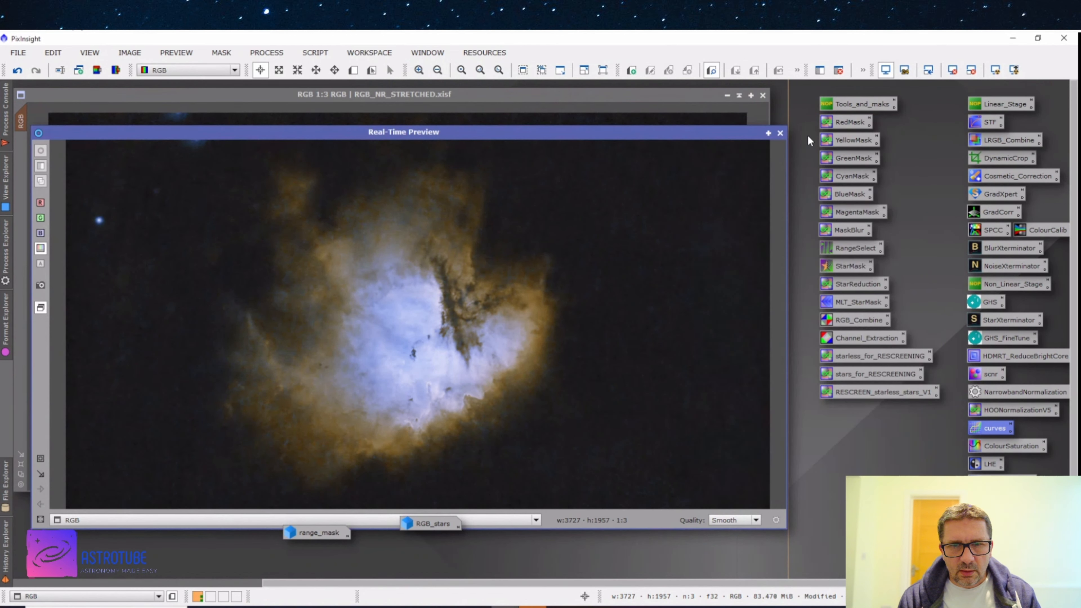
pyautogui.click(780, 133)
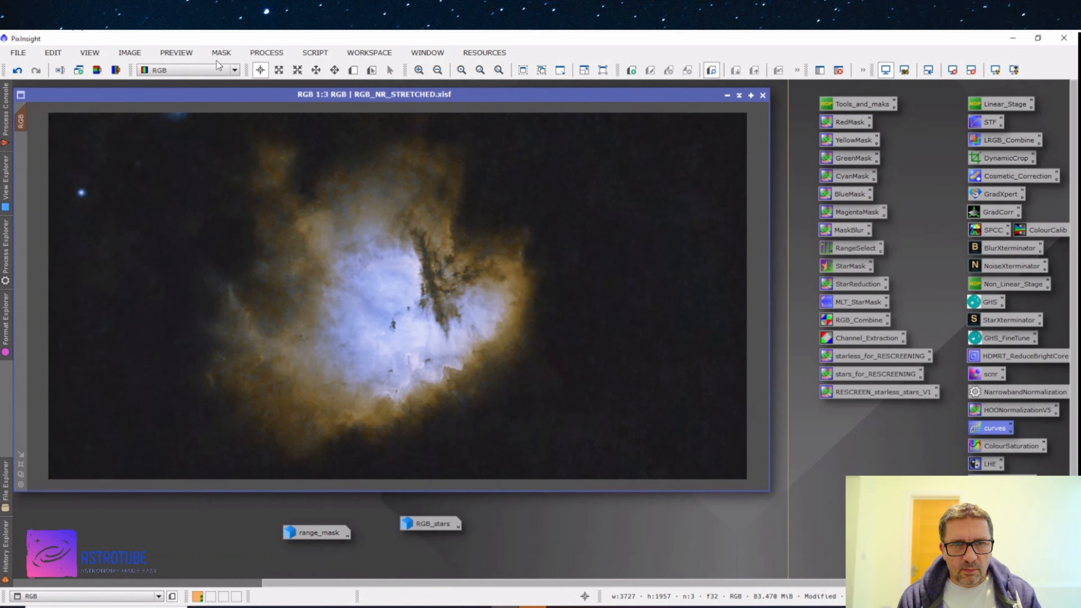
# Invert the RGB image's mask back so the nebula is exposed to edits again.
pyautogui.click(260, 53)
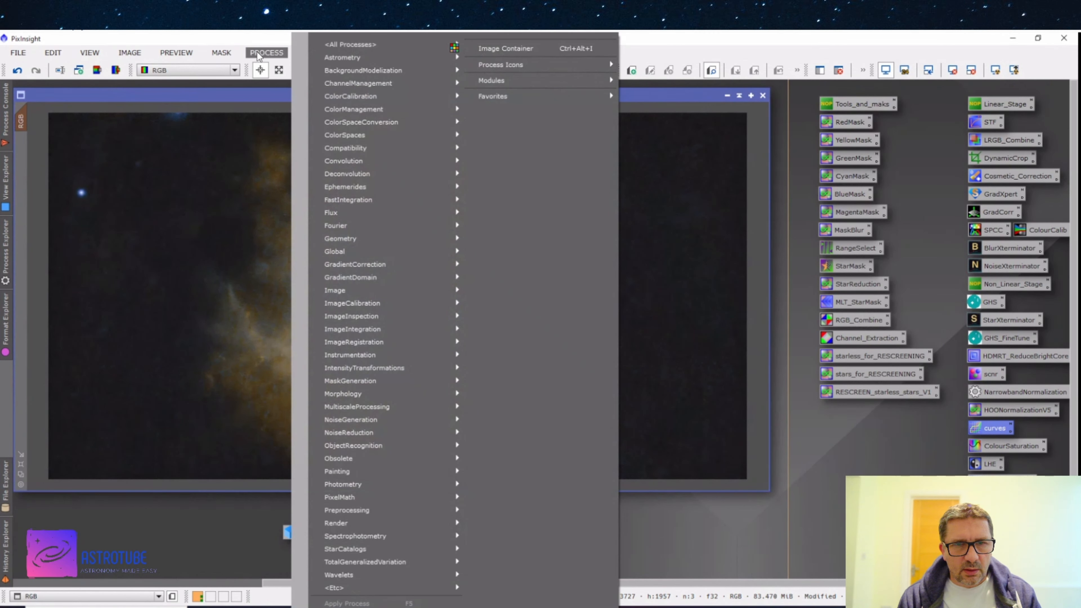
pyautogui.click(260, 55)
pyautogui.click(222, 52)
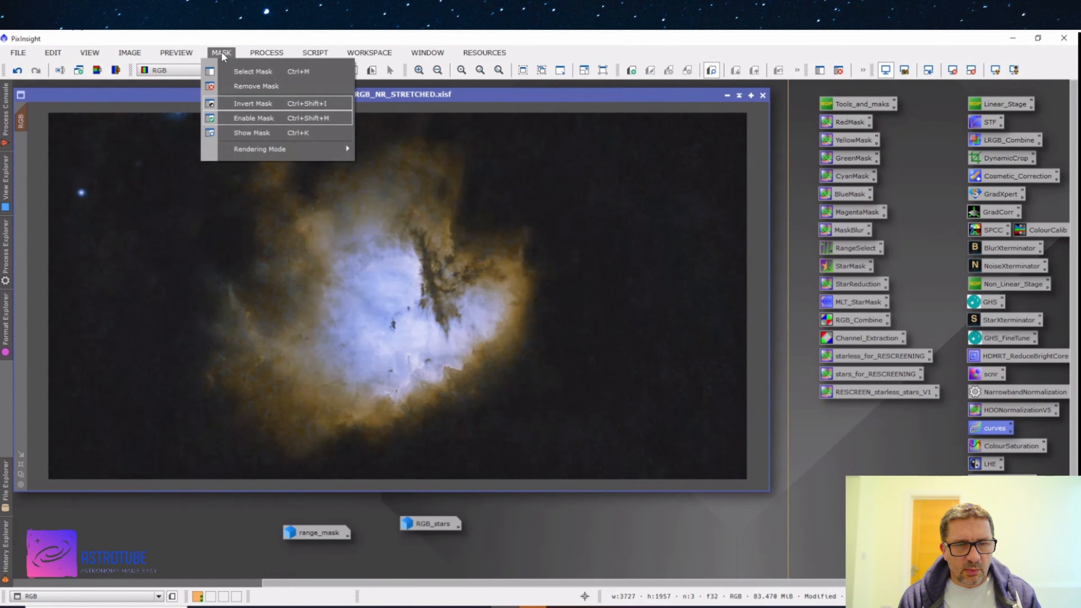
pyautogui.click(250, 105)
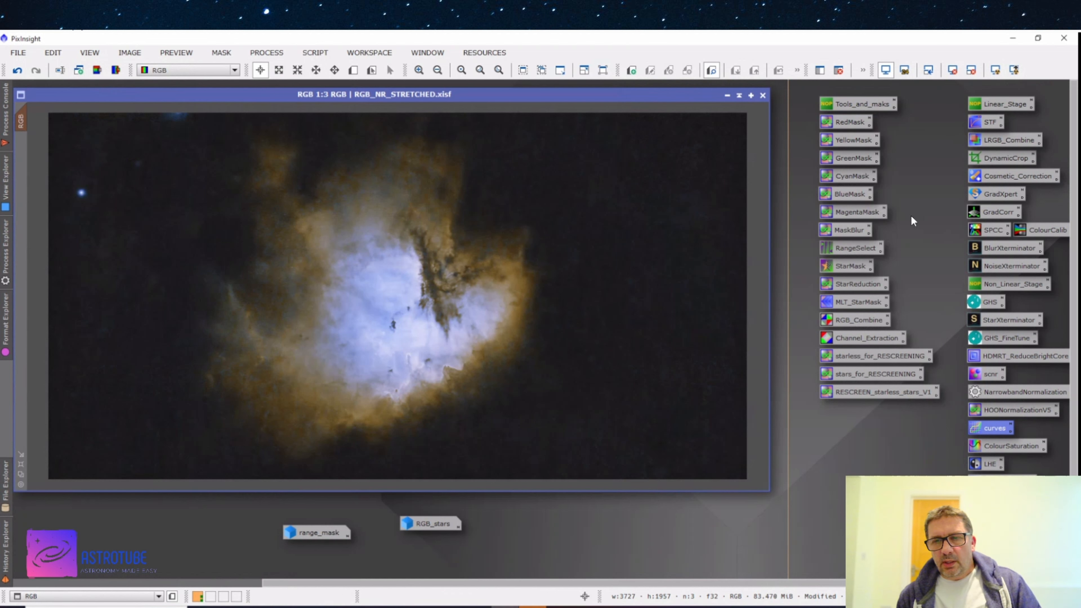
# Generate a yellow colour mask from the RGB image with the saved YellowMask process.
pyautogui.moveTo(855, 138); pyautogui.dragTo(524, 267)
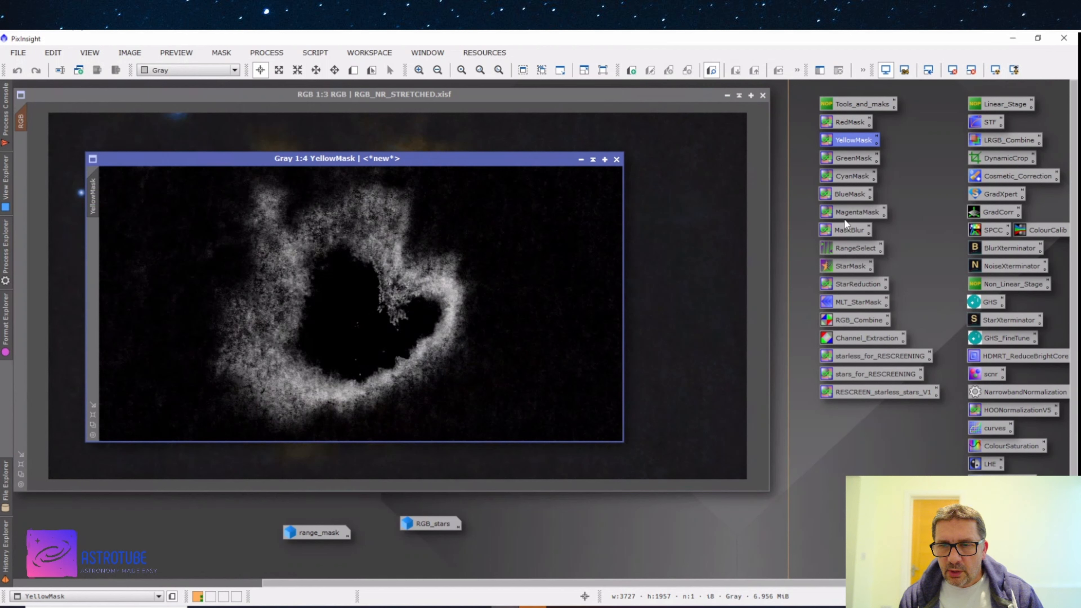
# Blur the yellow mask twice with the saved MaskBlur process, then minimise it and park it below the RGB image.
pyautogui.moveTo(843, 227); pyautogui.dragTo(472, 330)
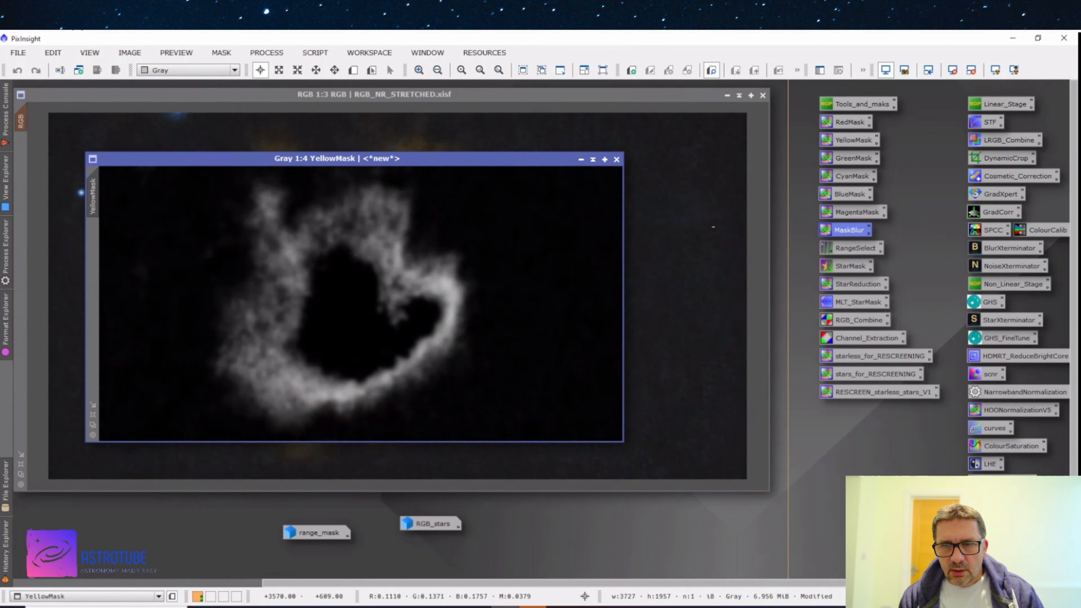
pyautogui.moveTo(864, 233); pyautogui.dragTo(438, 317)
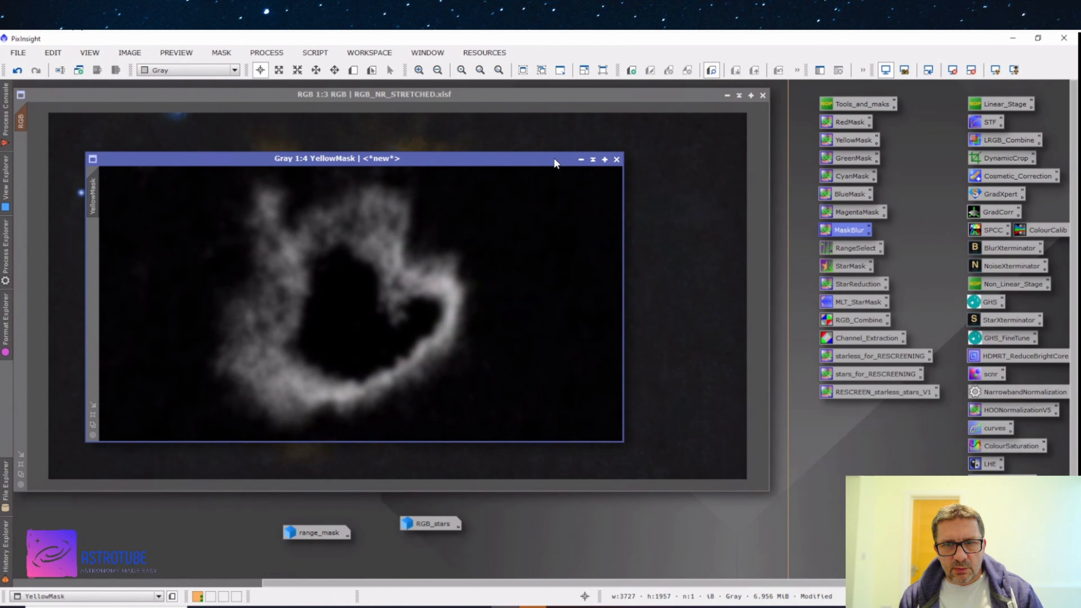
pyautogui.click(580, 160)
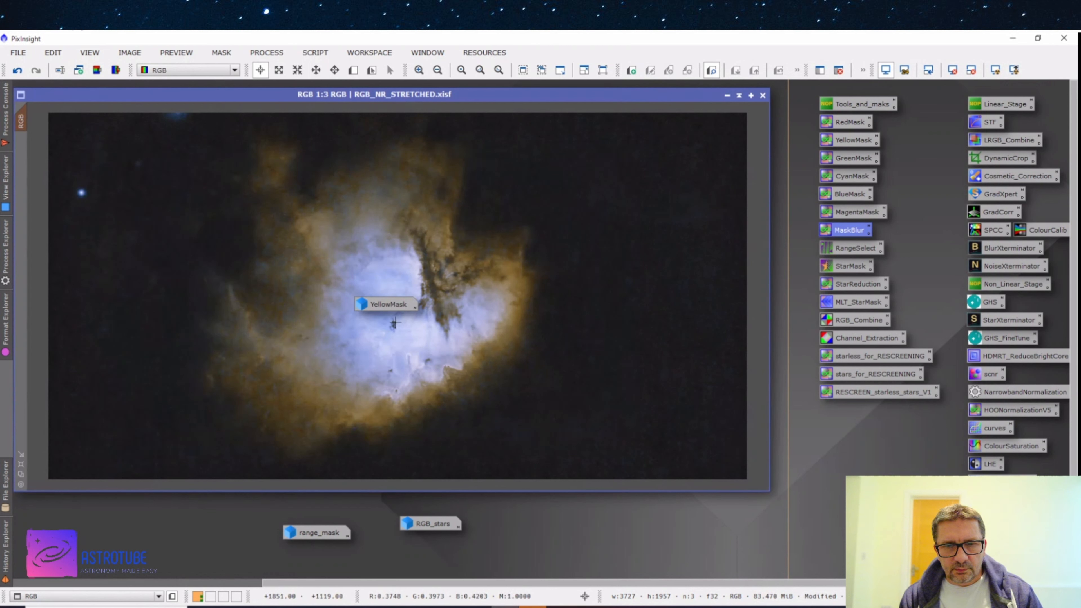
pyautogui.moveTo(389, 306); pyautogui.dragTo(548, 528)
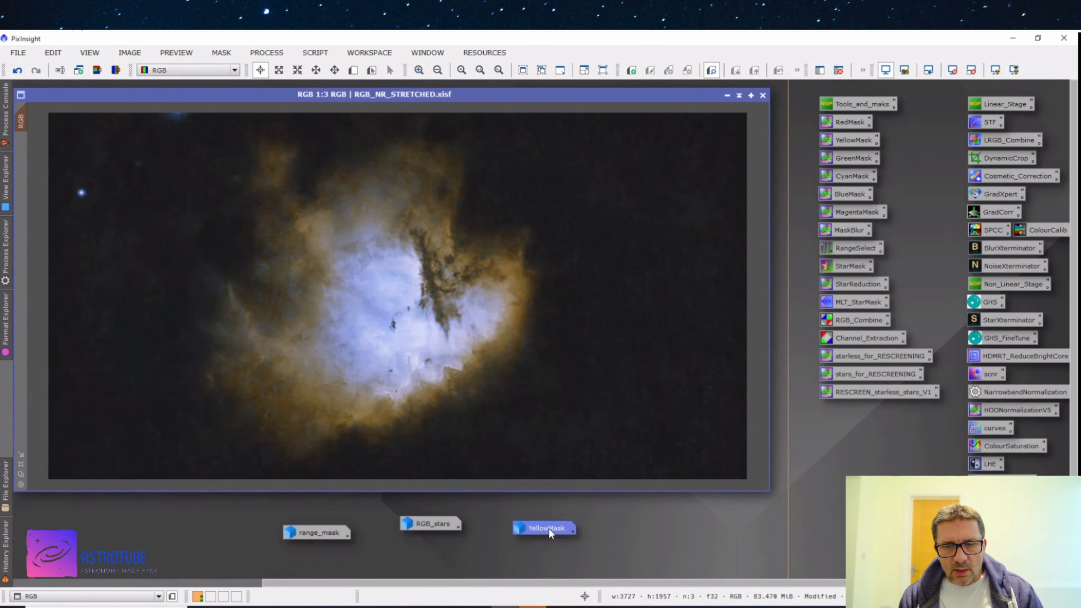
# Remove the RGB image's current mask and apply YellowMask to it without inversion.
pyautogui.click(217, 52)
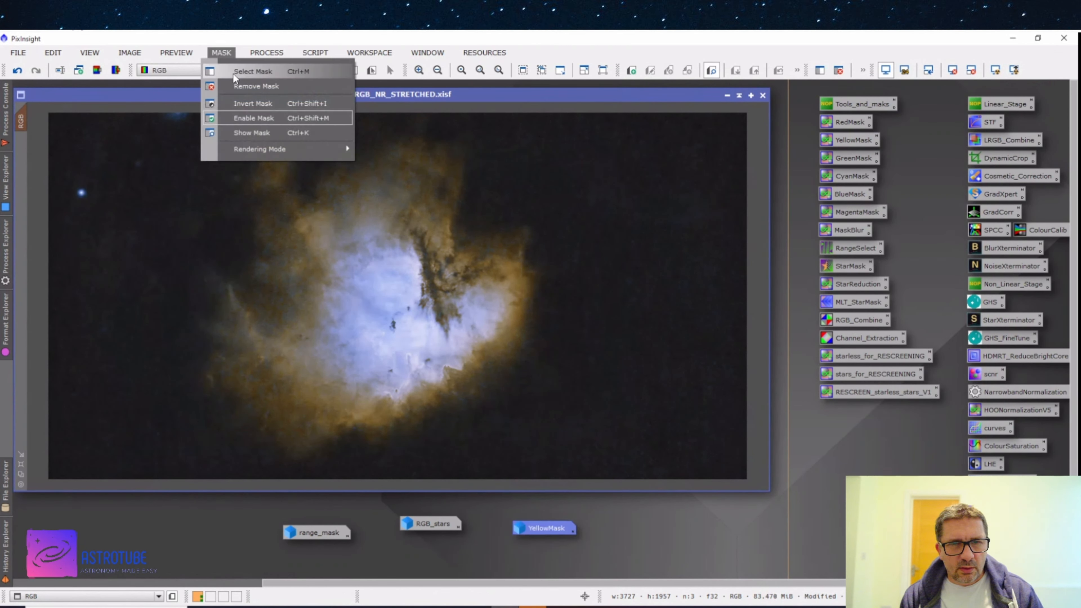
pyautogui.click(237, 87)
pyautogui.click(224, 52)
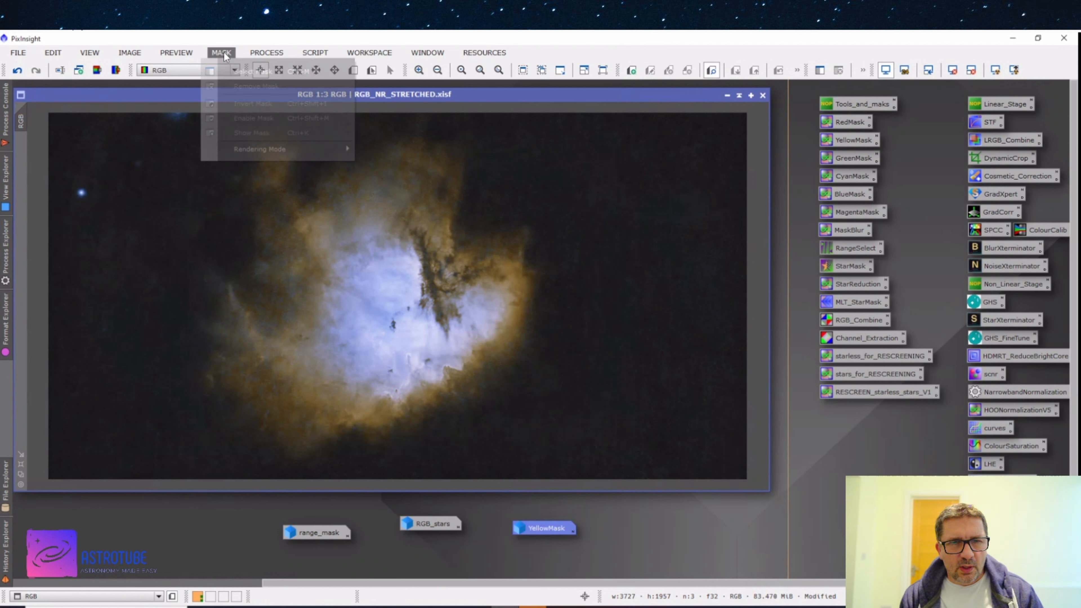
pyautogui.click(235, 71)
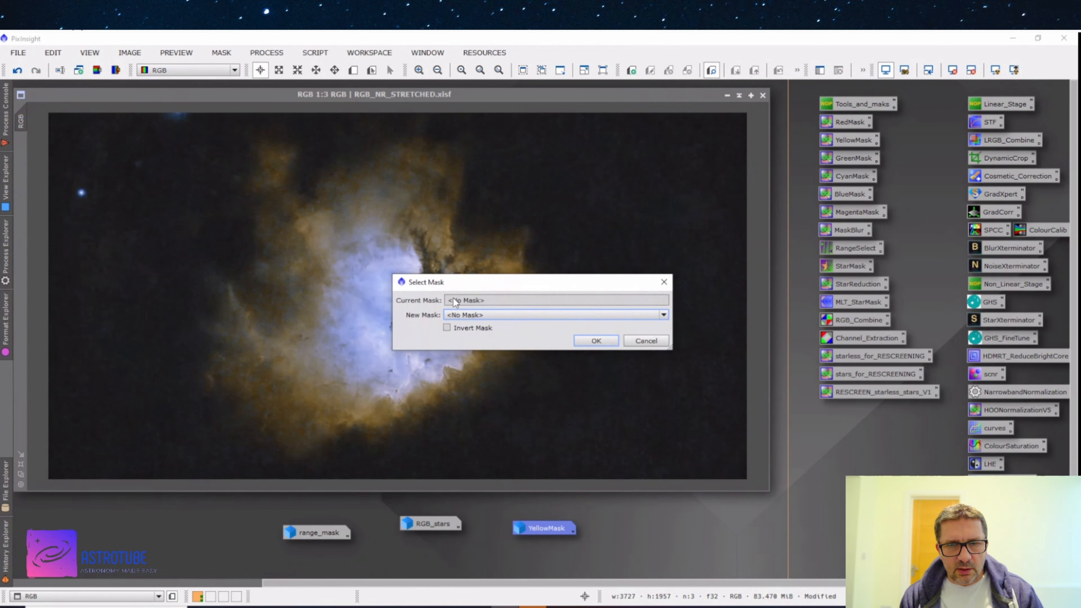
pyautogui.click(482, 315)
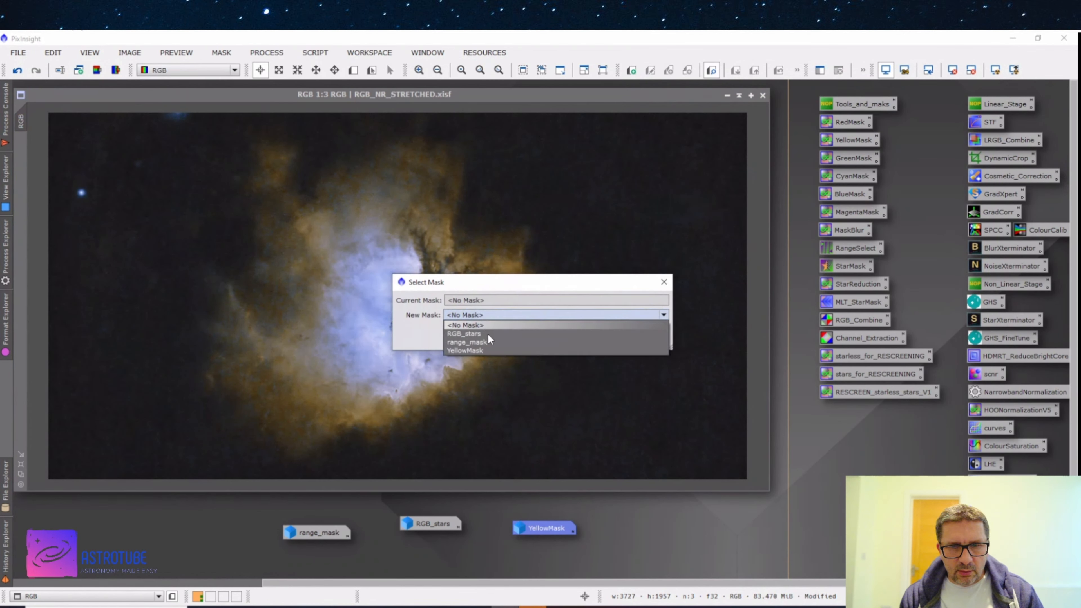
pyautogui.click(482, 349)
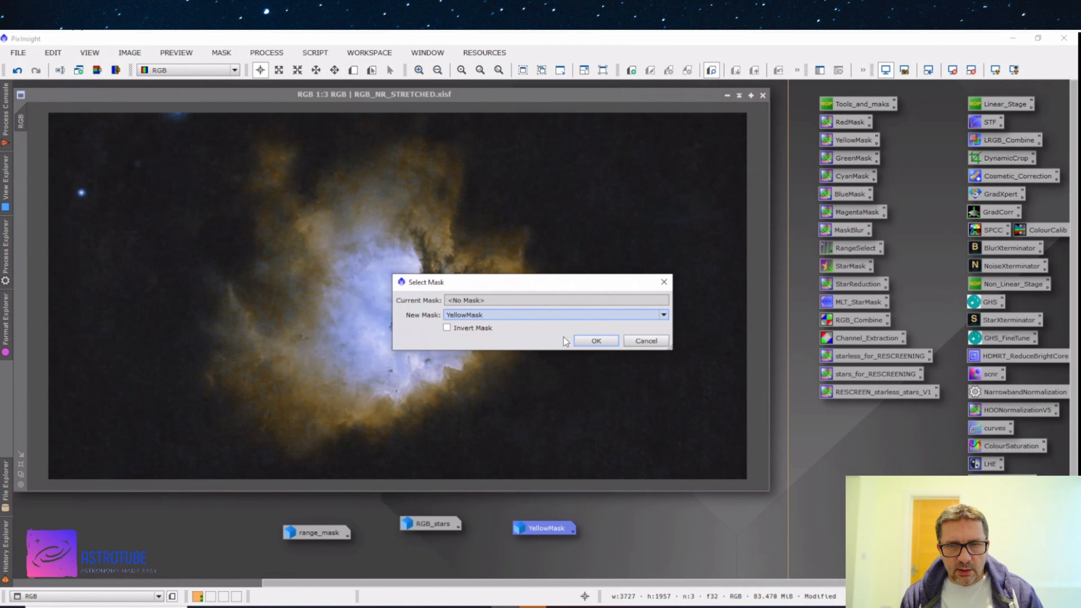
pyautogui.click(595, 341)
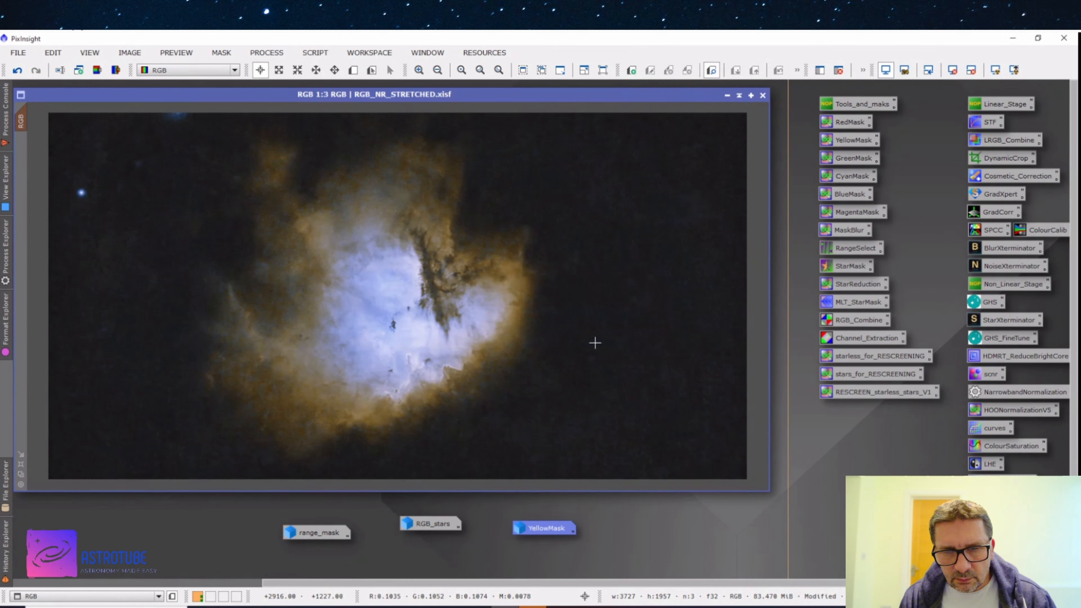
# Open CurvesTransformation with the real-time preview and add a saturation curve point at input 0.49096, output 0.50298.
pyautogui.doubleClick(989, 426)
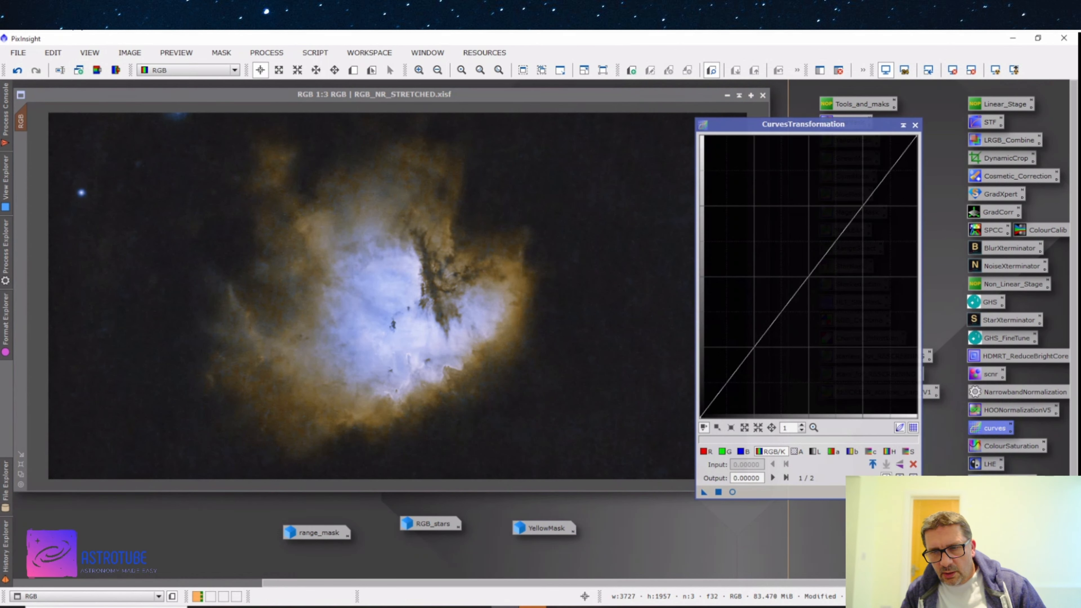
pyautogui.click(732, 493)
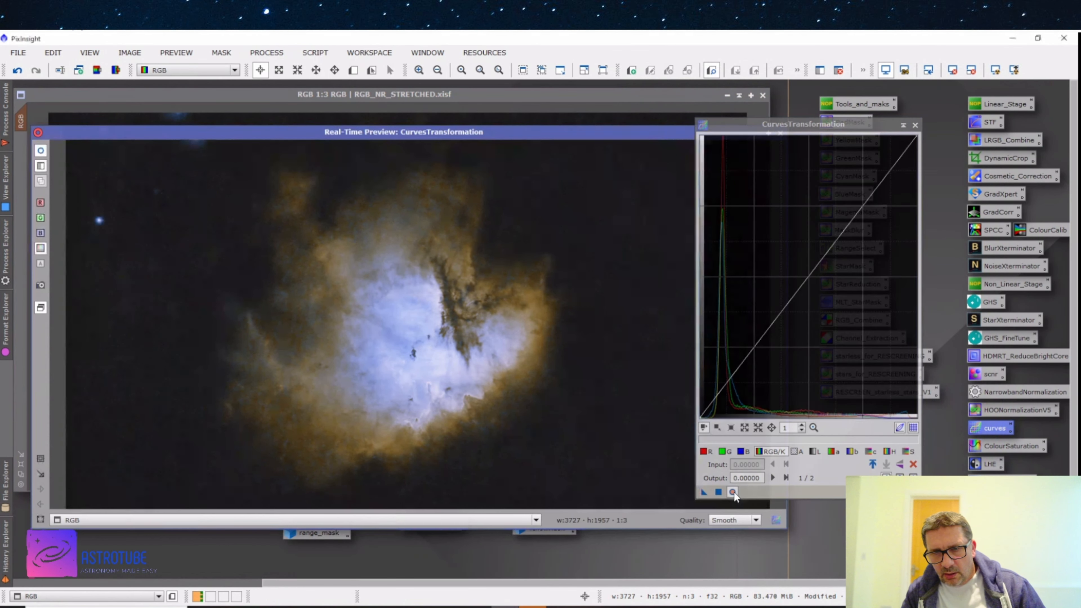
pyautogui.click(911, 452)
pyautogui.moveTo(811, 275)
pyautogui.mouseDown()
pyautogui.moveTo(752, 234)
pyautogui.moveTo(811, 275)
pyautogui.moveTo(849, 327)
pyautogui.moveTo(805, 276)
pyautogui.mouseUp()
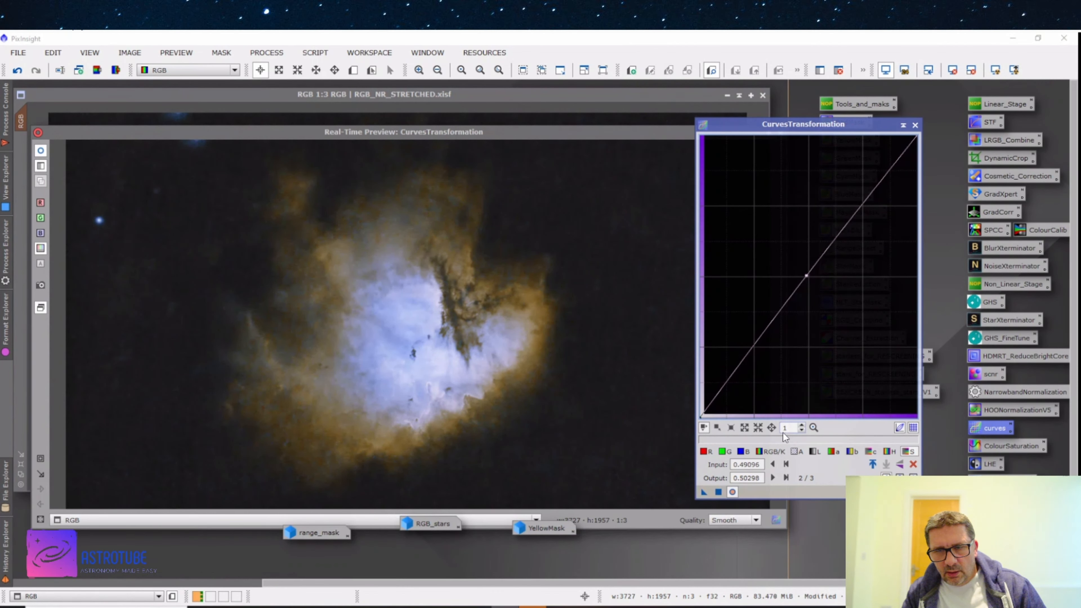
# Try a red curve point at input 0.46770, output 0.48708, and reset the red curve.
pyautogui.click(708, 452)
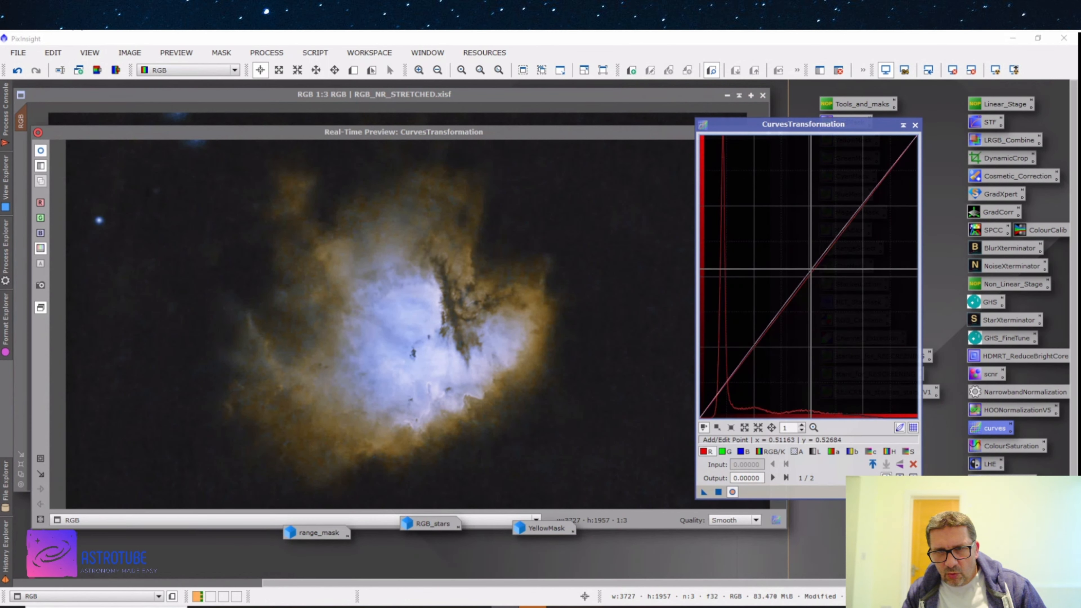
pyautogui.moveTo(791, 299)
pyautogui.mouseDown()
pyautogui.moveTo(790, 266)
pyautogui.moveTo(815, 289)
pyautogui.moveTo(801, 280)
pyautogui.mouseUp()
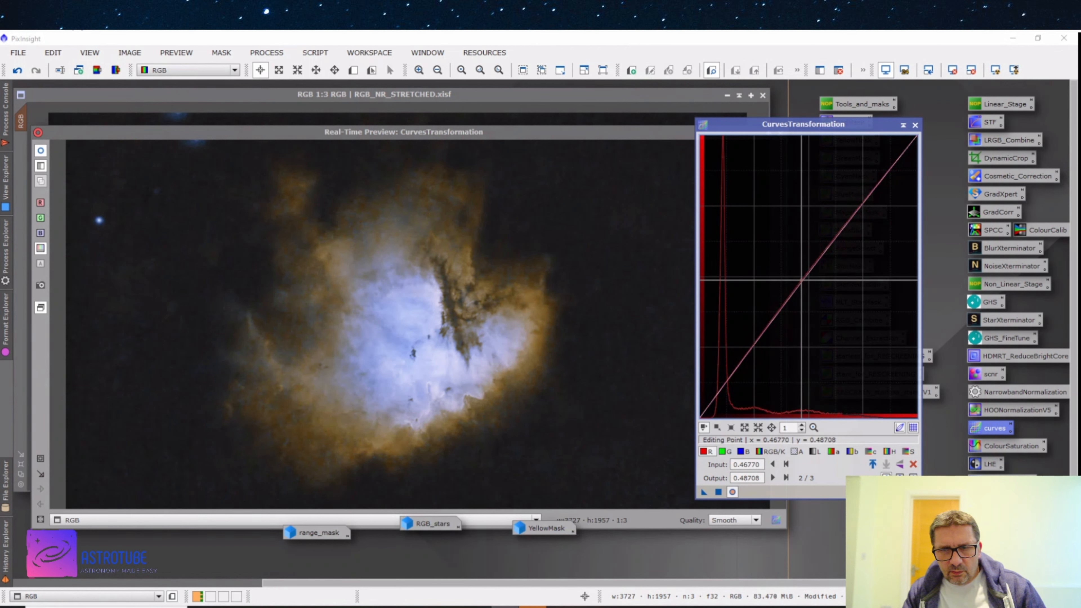
pyautogui.click(913, 464)
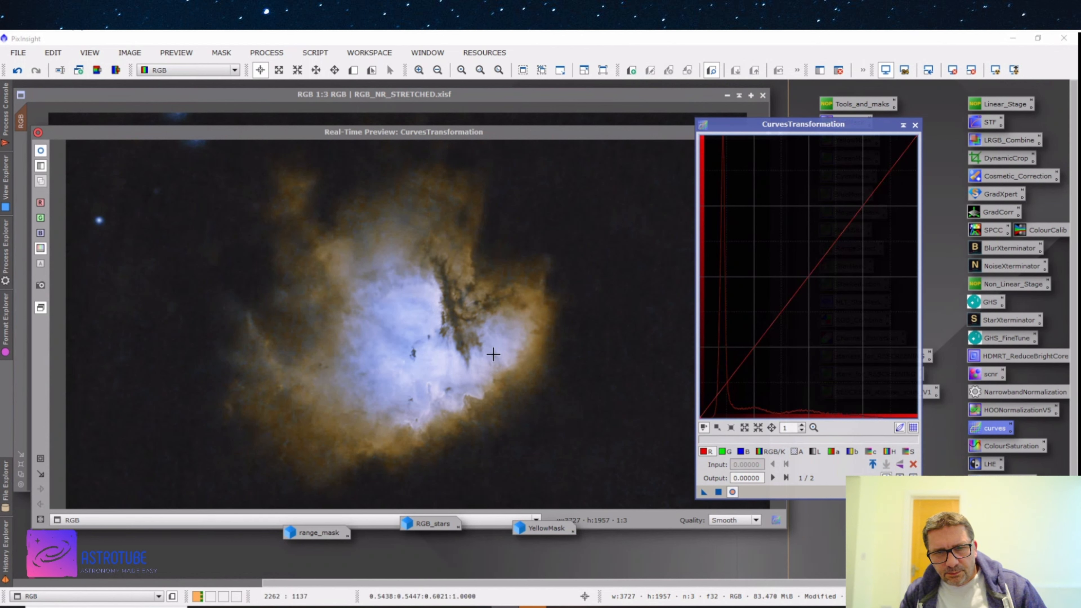
# Anchor the red curve's midtones and highlights, lift its shadow point to input 0.16796, output 0.27435, apply it, and reset the curve.
pyautogui.click(318, 446)
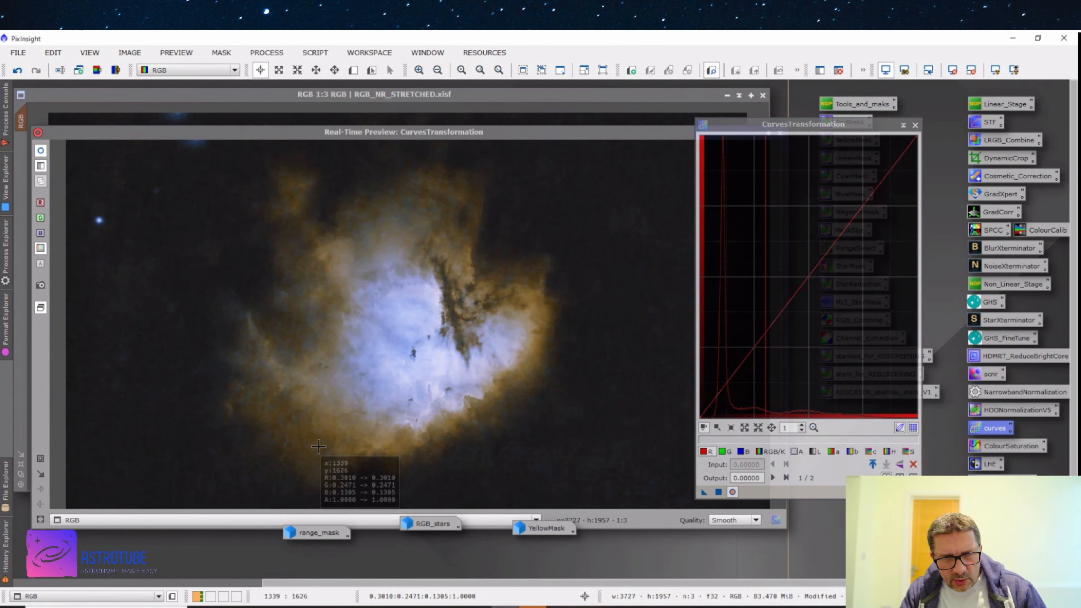
pyautogui.click(319, 446)
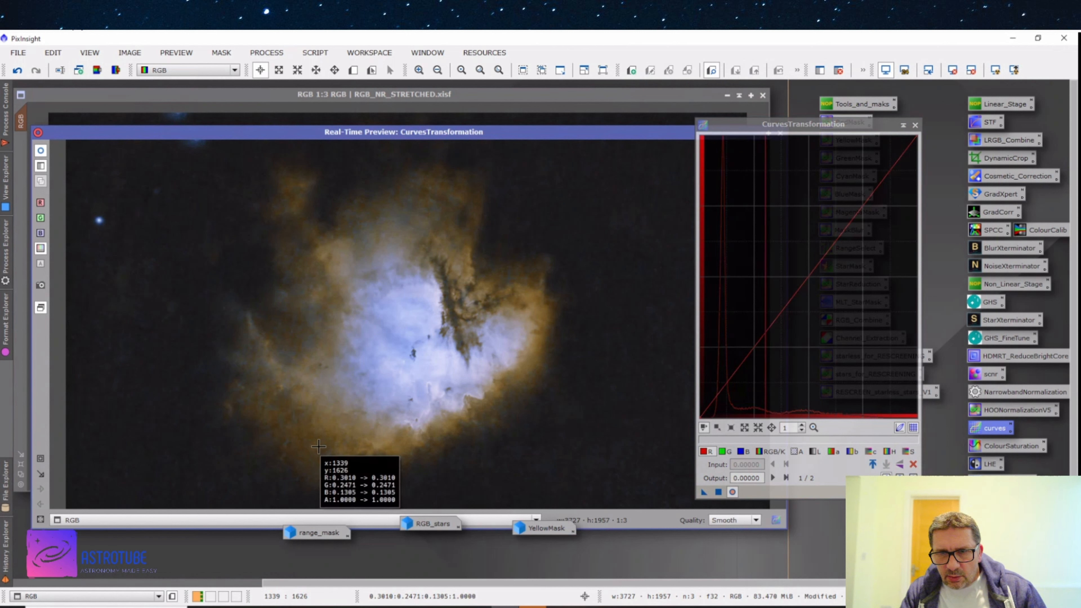
pyautogui.click(758, 340)
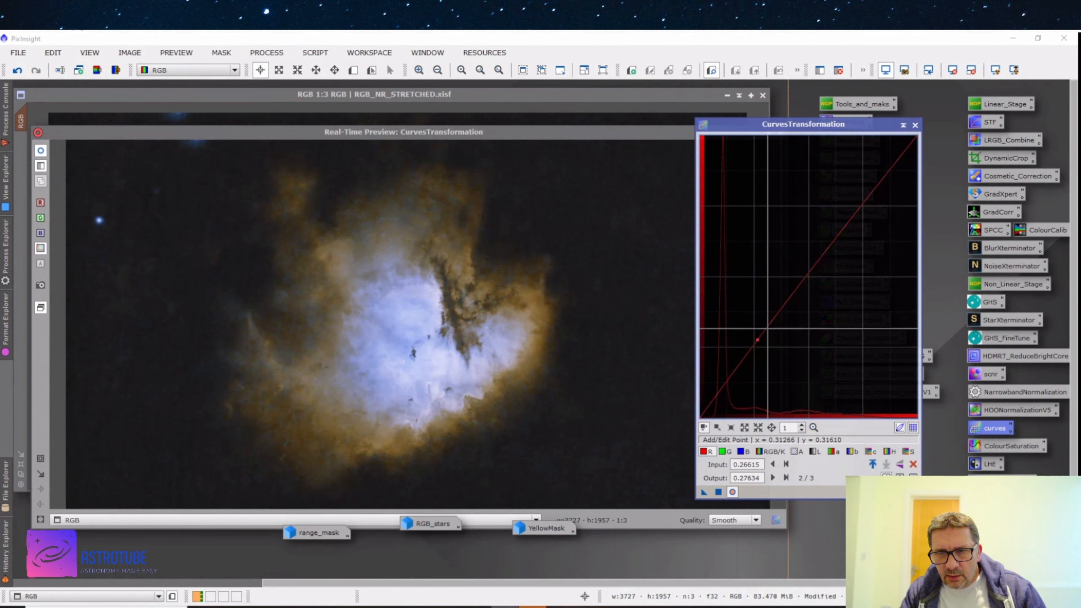
pyautogui.click(809, 271)
pyautogui.click(862, 202)
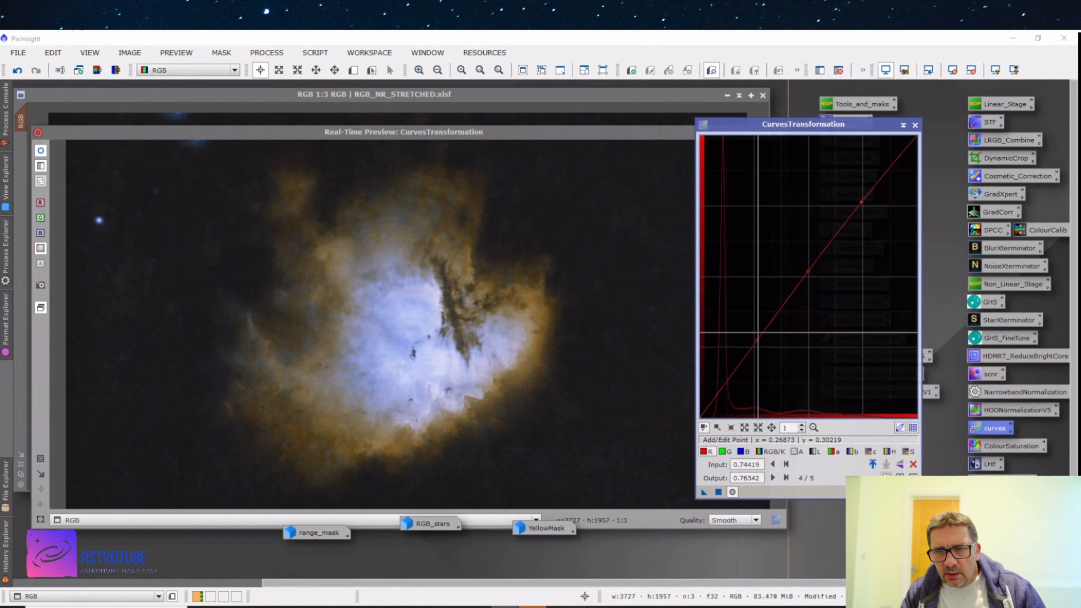
pyautogui.moveTo(757, 339)
pyautogui.mouseDown()
pyautogui.moveTo(748, 309)
pyautogui.moveTo(749, 375)
pyautogui.moveTo(737, 342)
pyautogui.mouseUp()
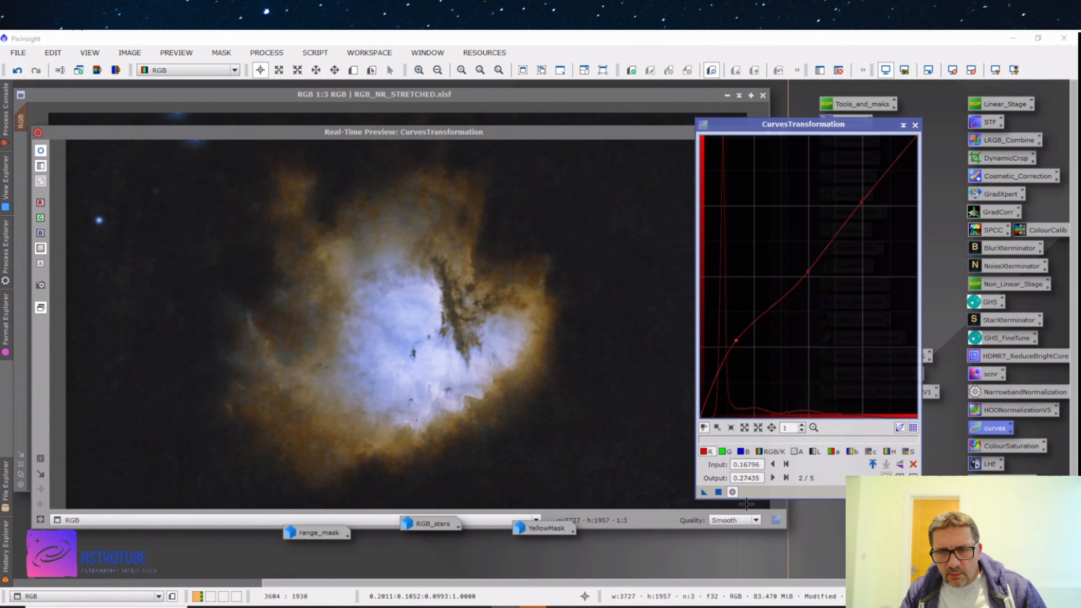
pyautogui.click(719, 493)
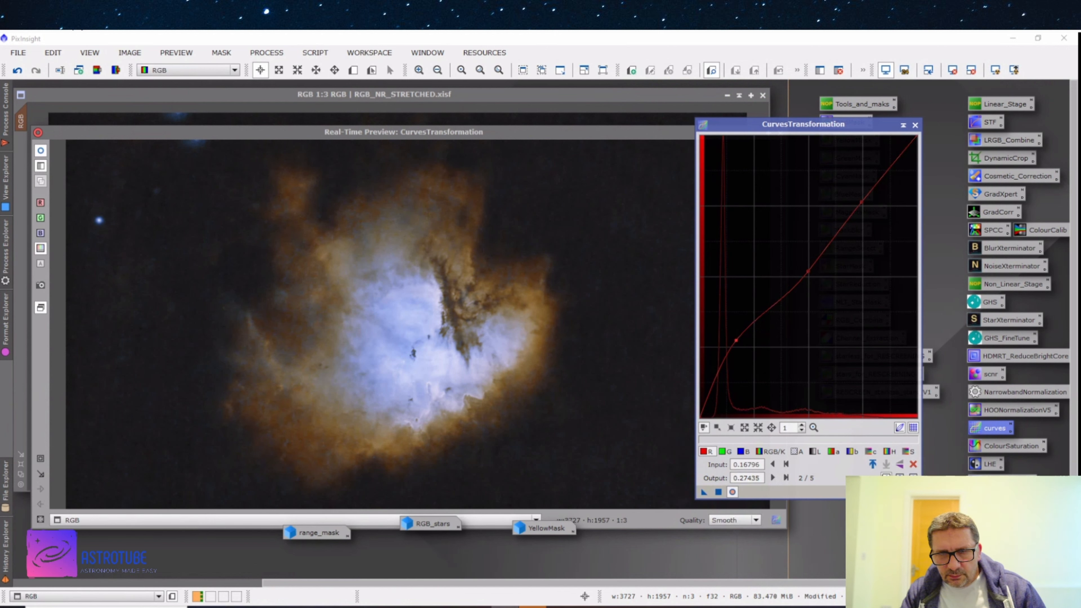
pyautogui.click(913, 464)
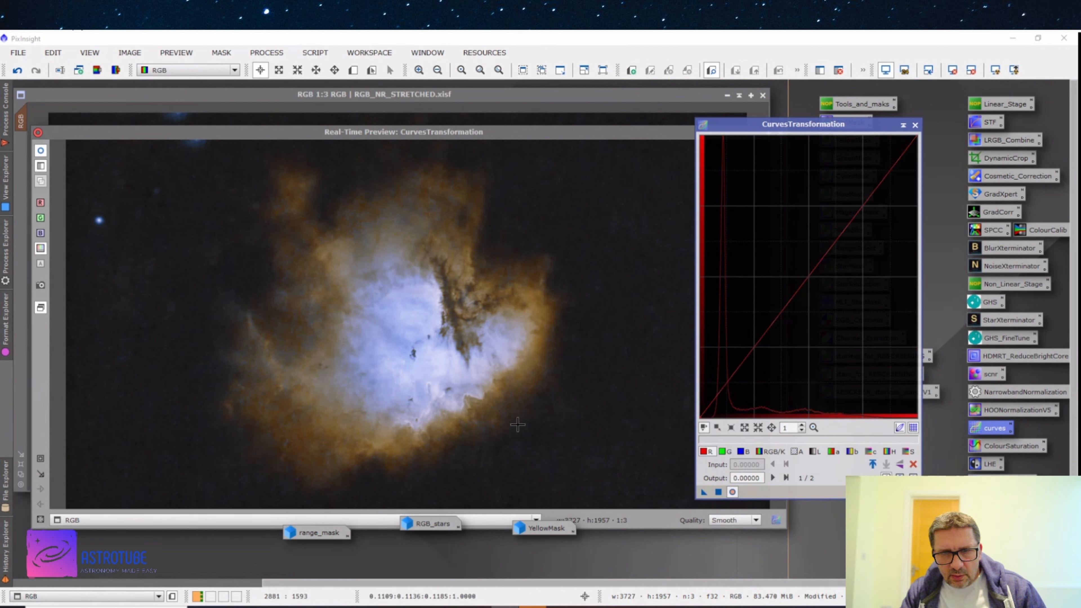
# Probe the nebula's rim and try a red curve point at input 0.55556, output 0.43539, and at input 0.41602, output 0.49304.
pyautogui.click(500, 383)
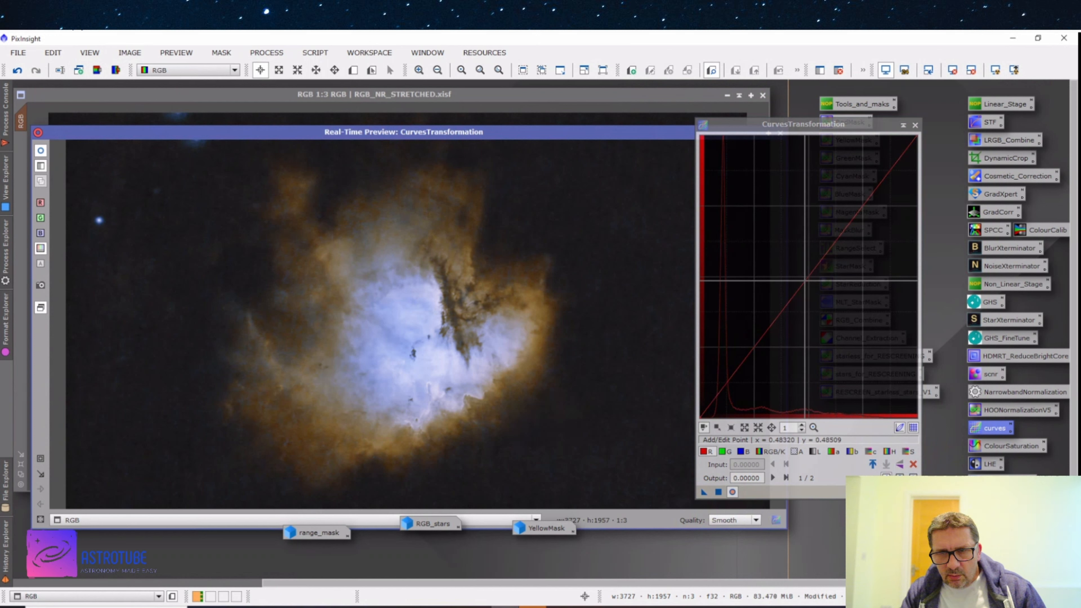
pyautogui.click(808, 277)
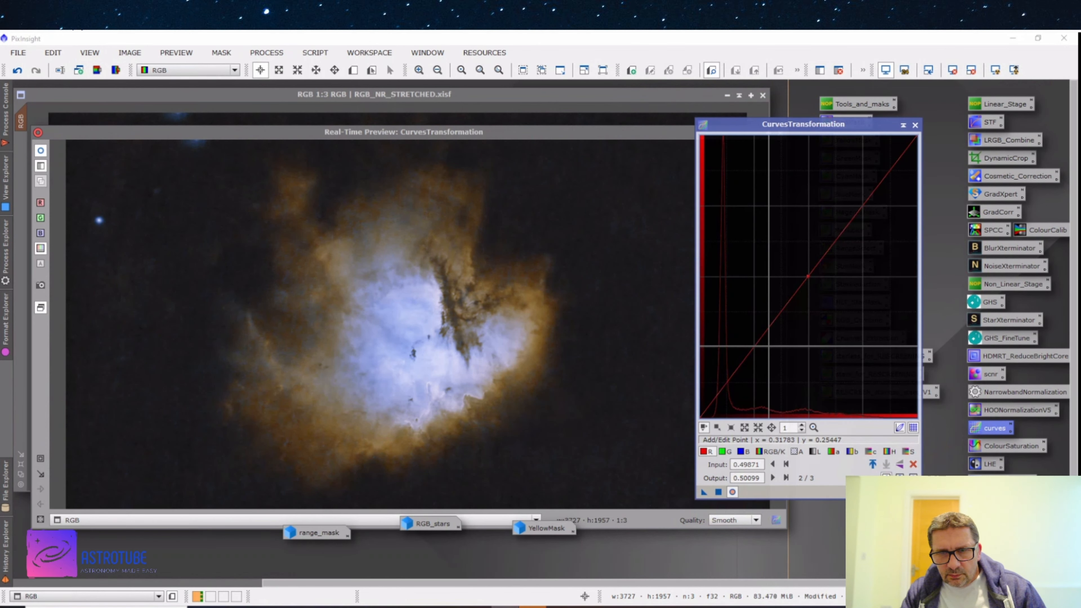
pyautogui.click(507, 380)
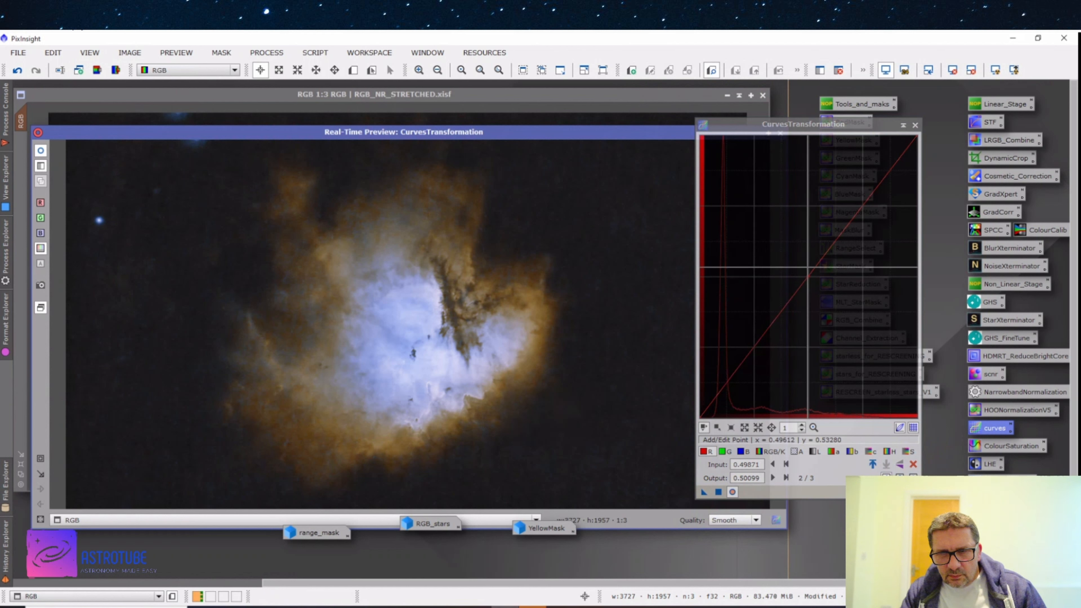
pyautogui.moveTo(809, 276); pyautogui.dragTo(821, 294)
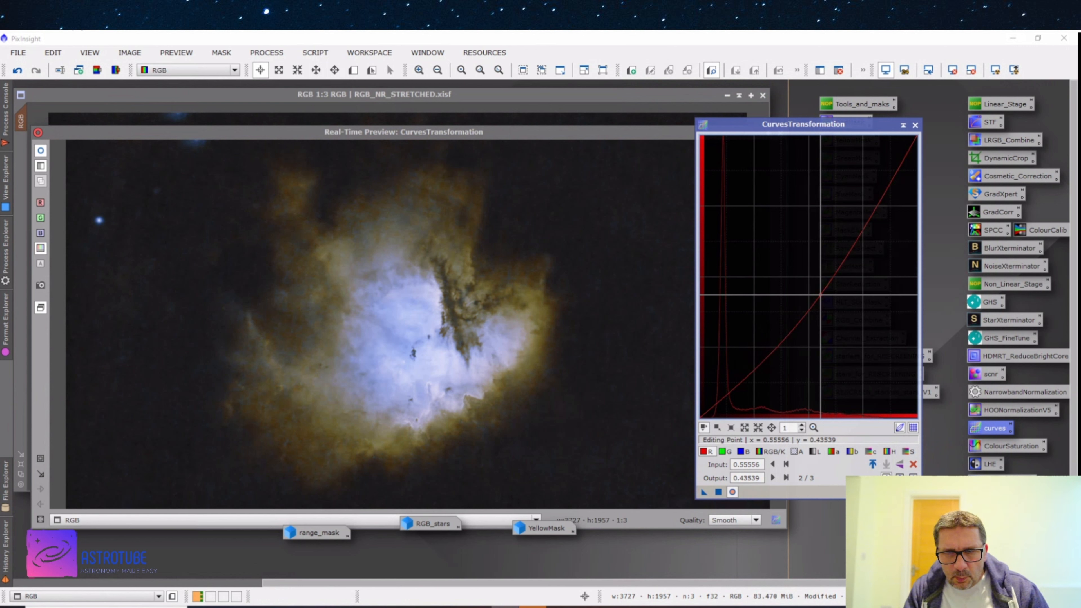
pyautogui.moveTo(821, 294); pyautogui.dragTo(790, 278)
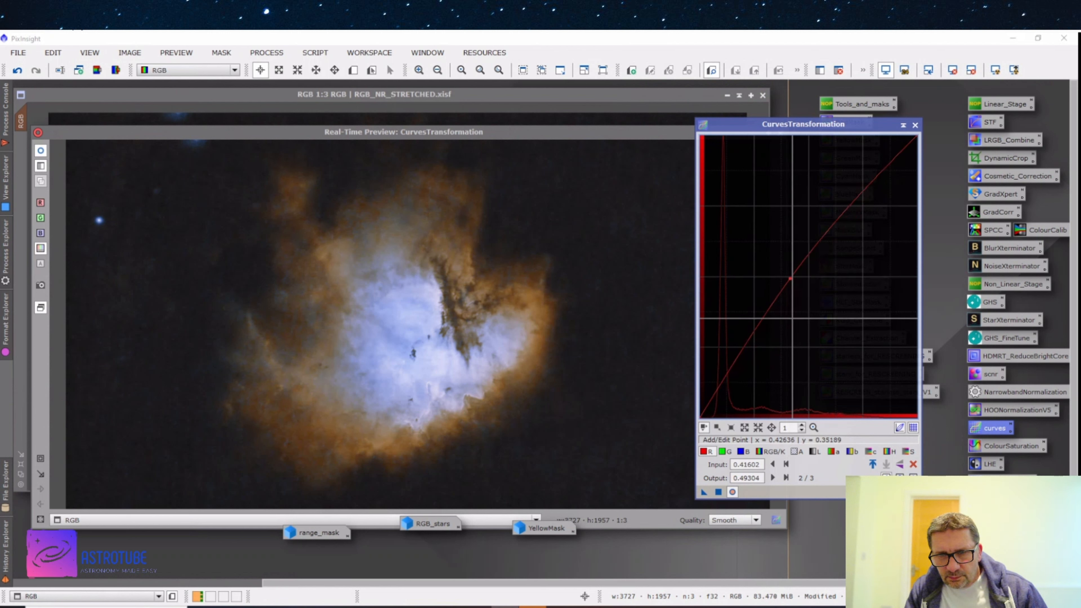
# Try lowering the blue curve at input 0.54780, output 0.43738, and reset all curves without applying them.
pyautogui.click(744, 452)
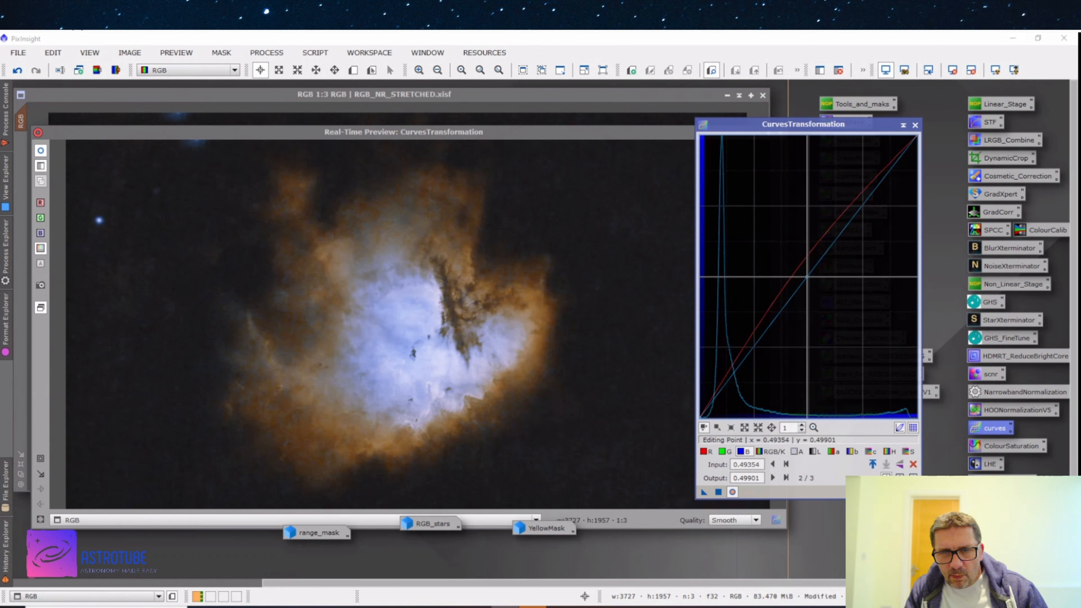
pyautogui.moveTo(807, 276)
pyautogui.mouseDown()
pyautogui.moveTo(761, 241)
pyautogui.moveTo(819, 294)
pyautogui.mouseUp()
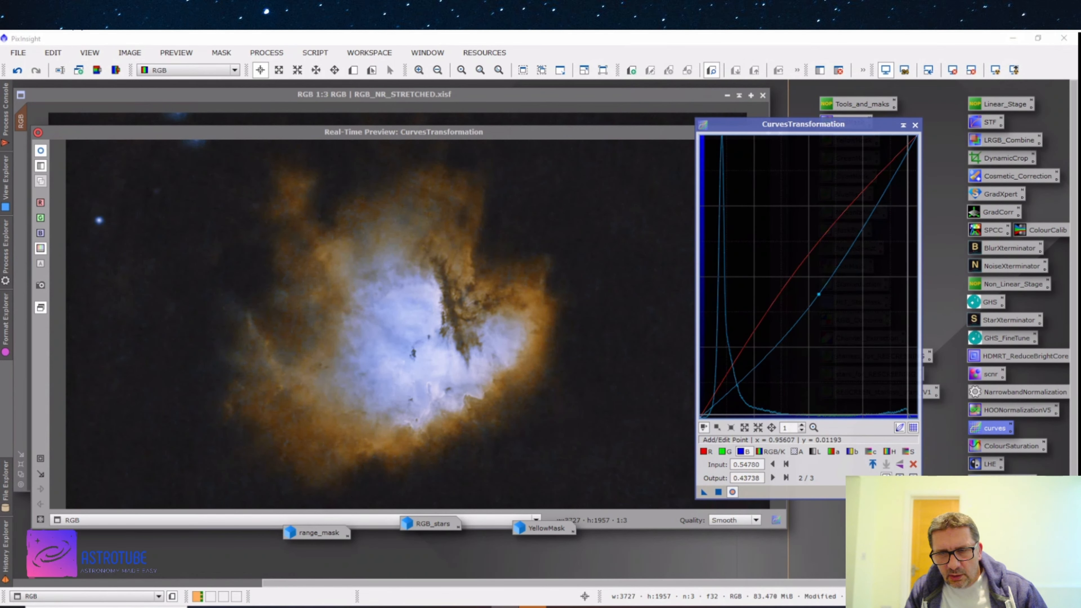
pyautogui.click(913, 492)
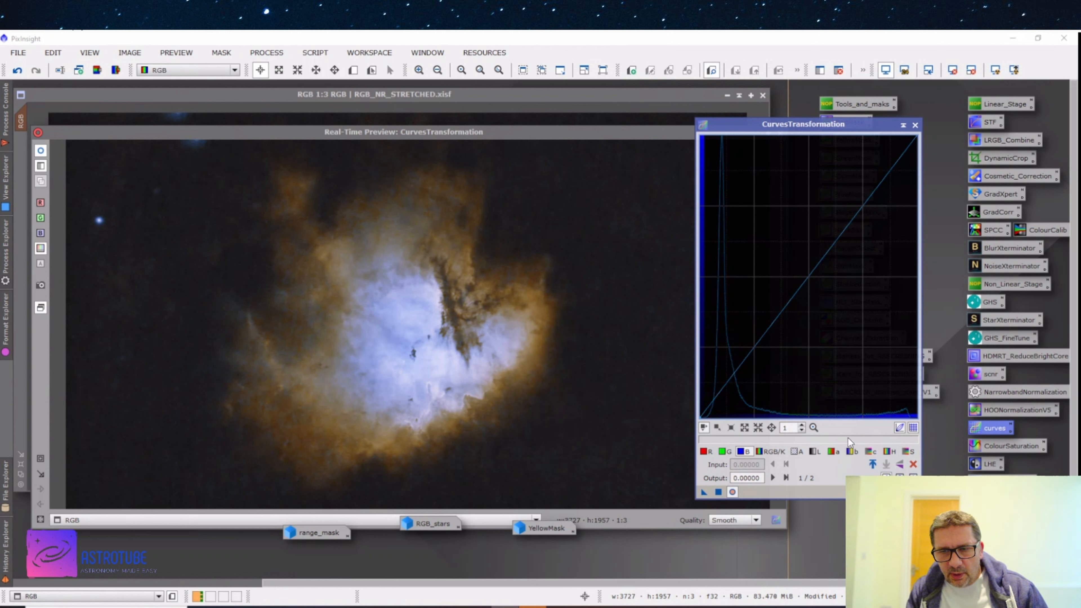
# Try a red curve anchored in shadows and highlights with a midtone point at input 0.46253, output 0.37376, and reset the curve.
pyautogui.click(704, 452)
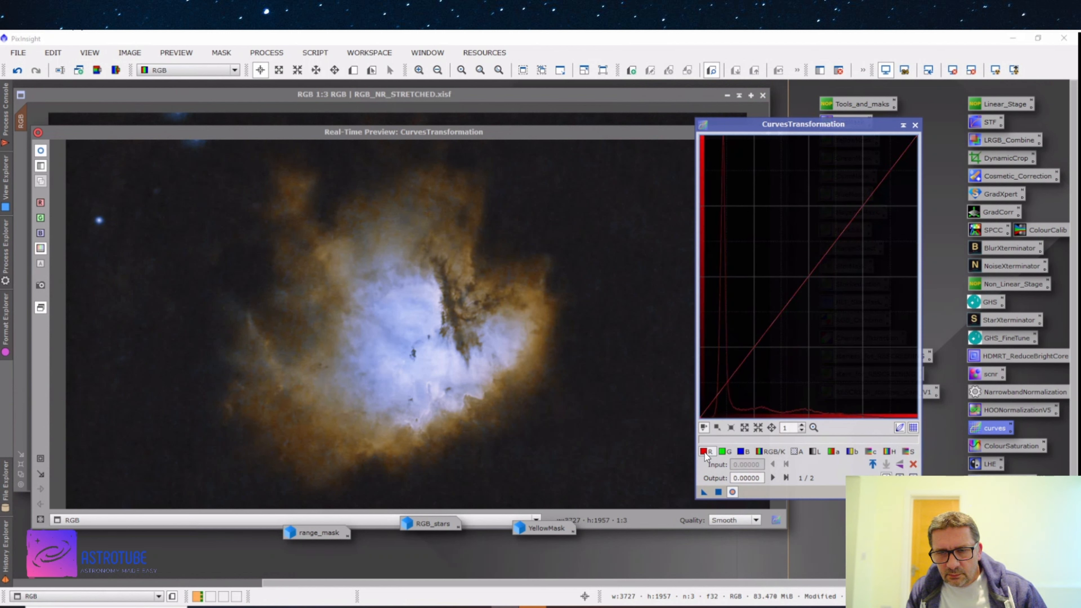
pyautogui.click(513, 376)
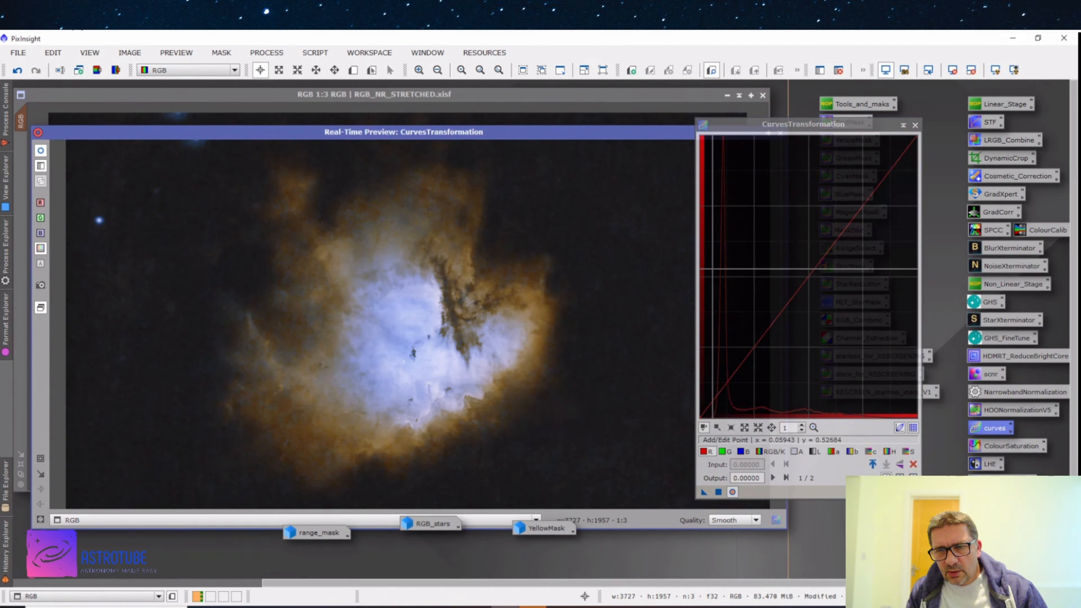
pyautogui.click(791, 300)
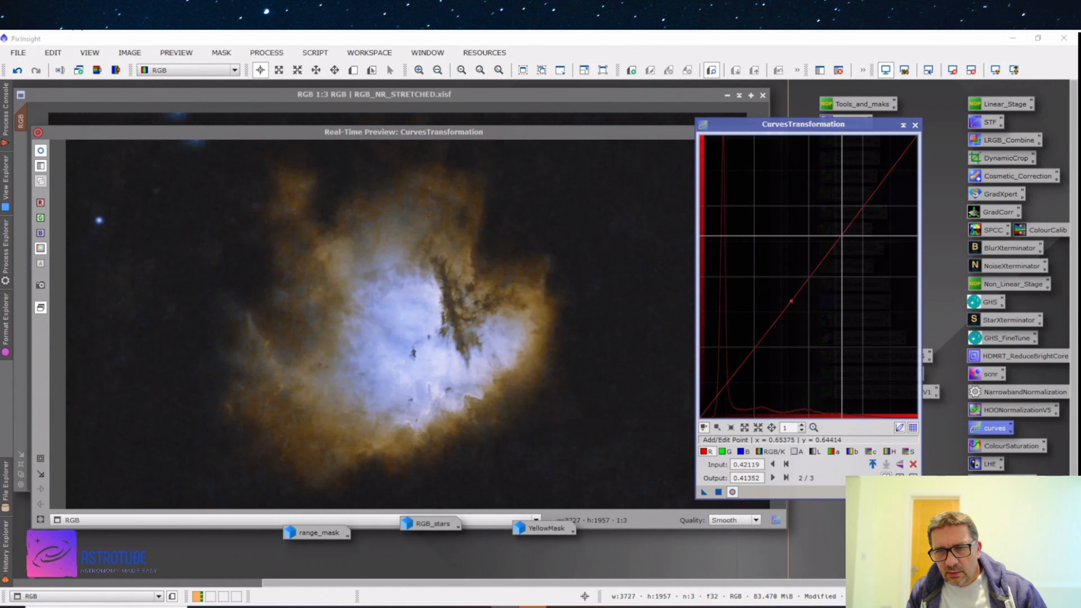
pyautogui.click(860, 206)
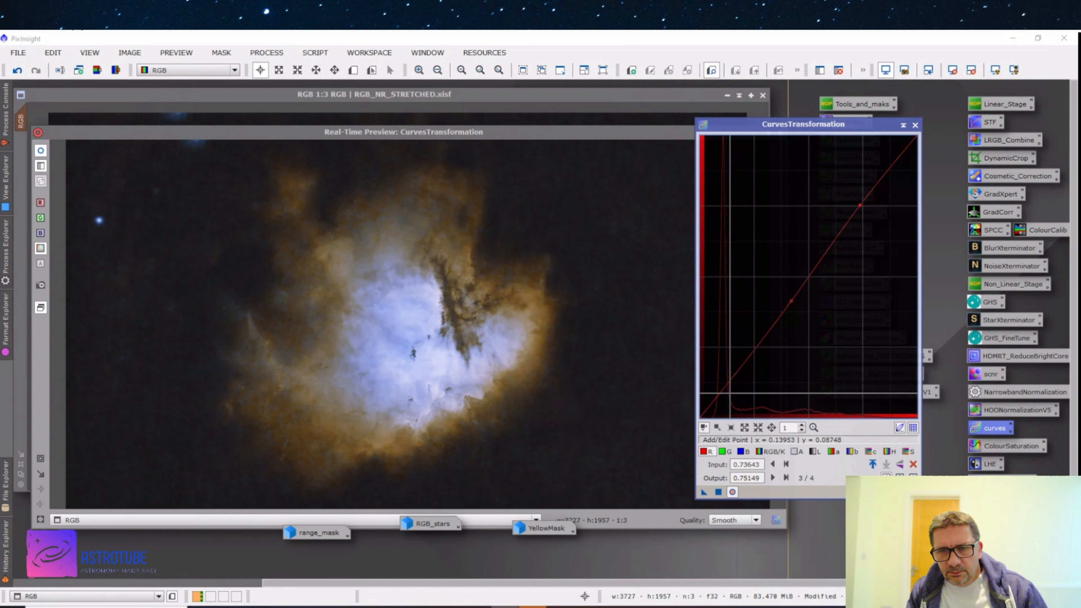
pyautogui.click(735, 378)
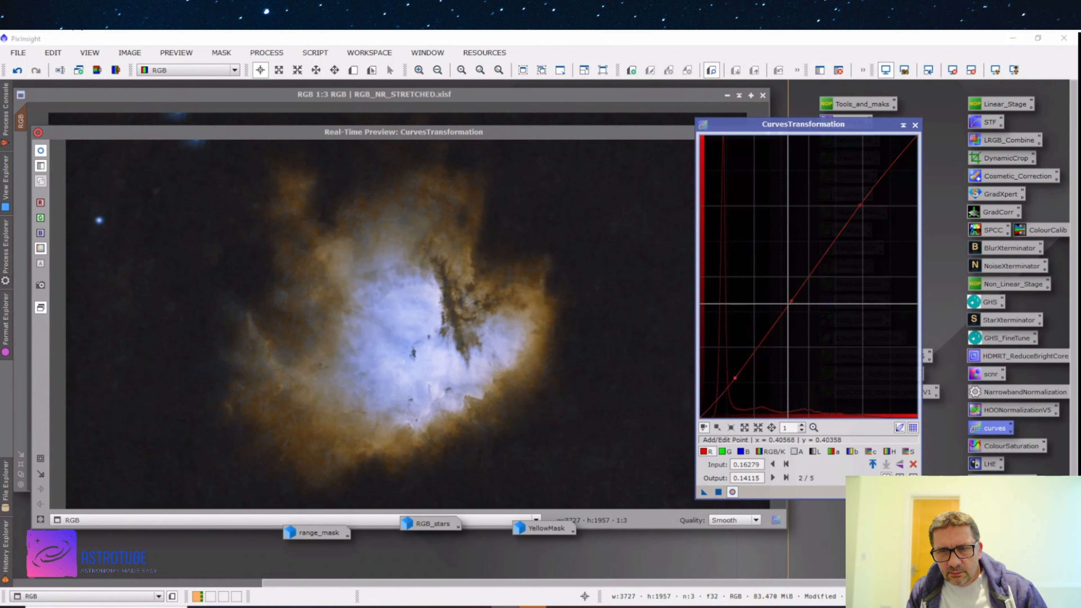
pyautogui.moveTo(791, 300)
pyautogui.mouseDown()
pyautogui.moveTo(809, 321)
pyautogui.moveTo(772, 285)
pyautogui.moveTo(801, 311)
pyautogui.mouseUp()
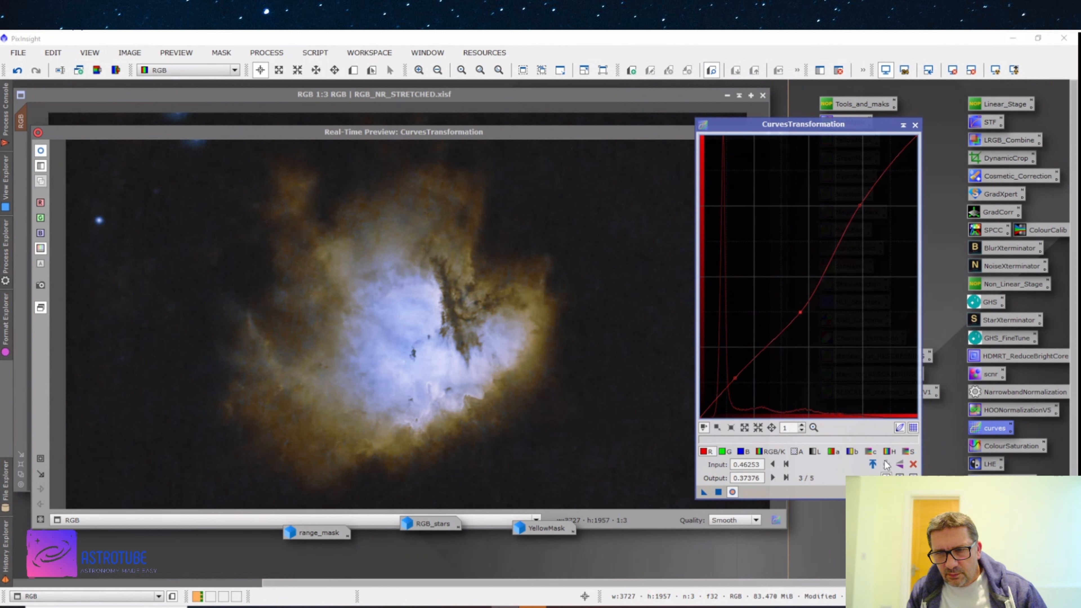
pyautogui.click(913, 492)
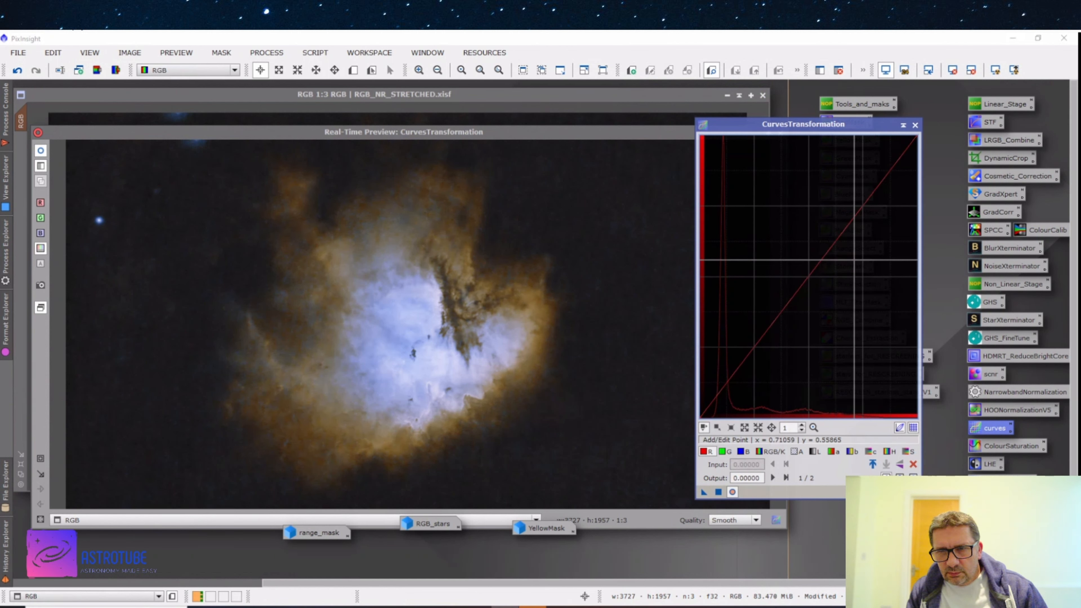
# Shape a red S-curve with points at input 0.68992, output 0.81113 and input 0.25581, output 0.13718, apply it, and reset the curve.
pyautogui.click(864, 205)
pyautogui.moveTo(864, 205); pyautogui.dragTo(850, 189)
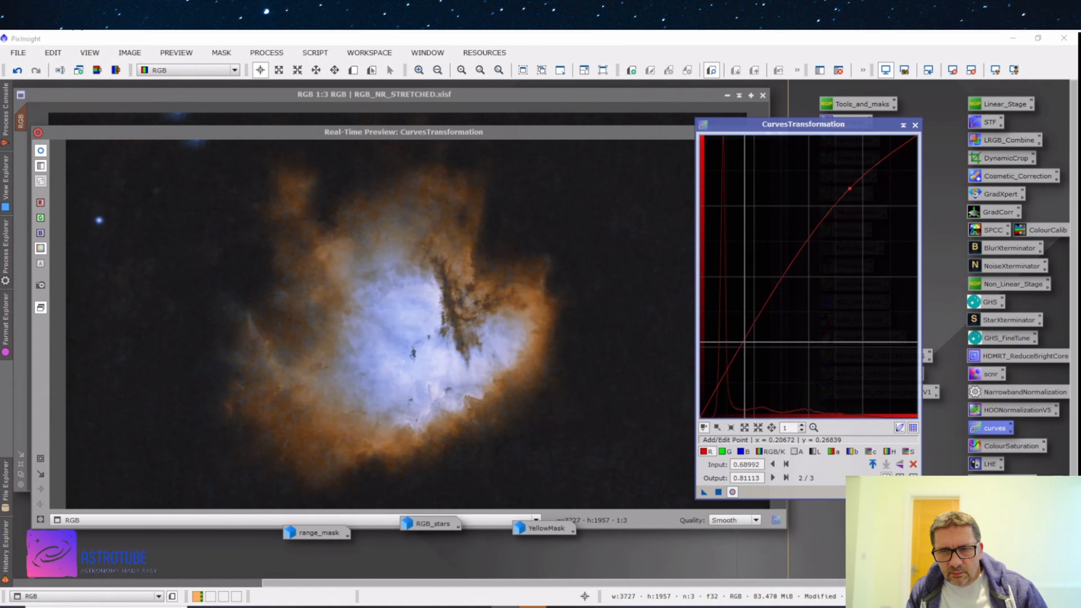
pyautogui.click(751, 363)
pyautogui.moveTo(752, 363)
pyautogui.mouseDown()
pyautogui.moveTo(762, 386)
pyautogui.moveTo(755, 379)
pyautogui.mouseUp()
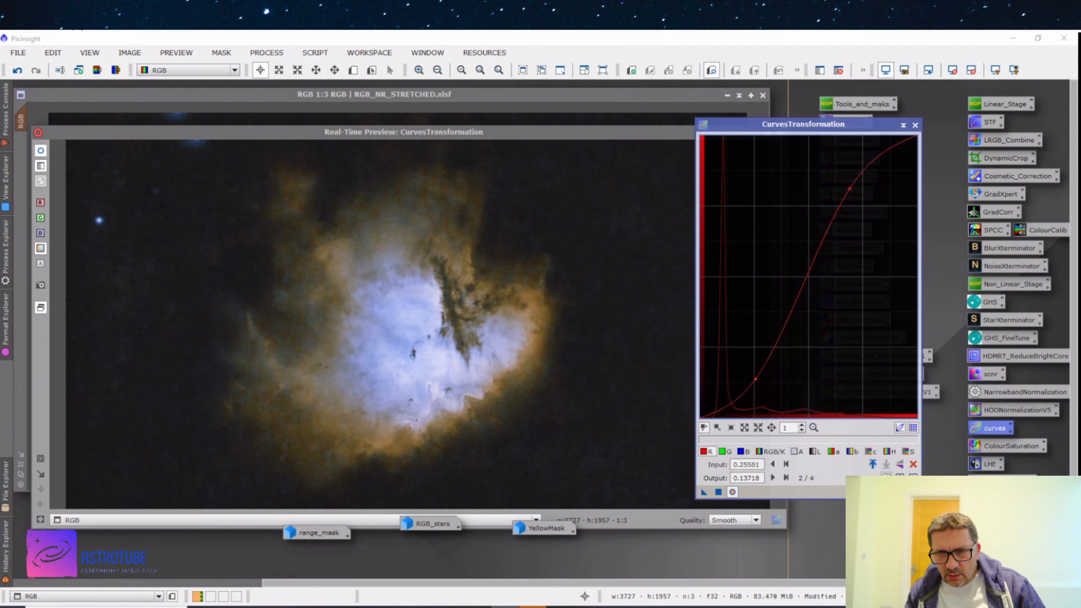
pyautogui.click(718, 493)
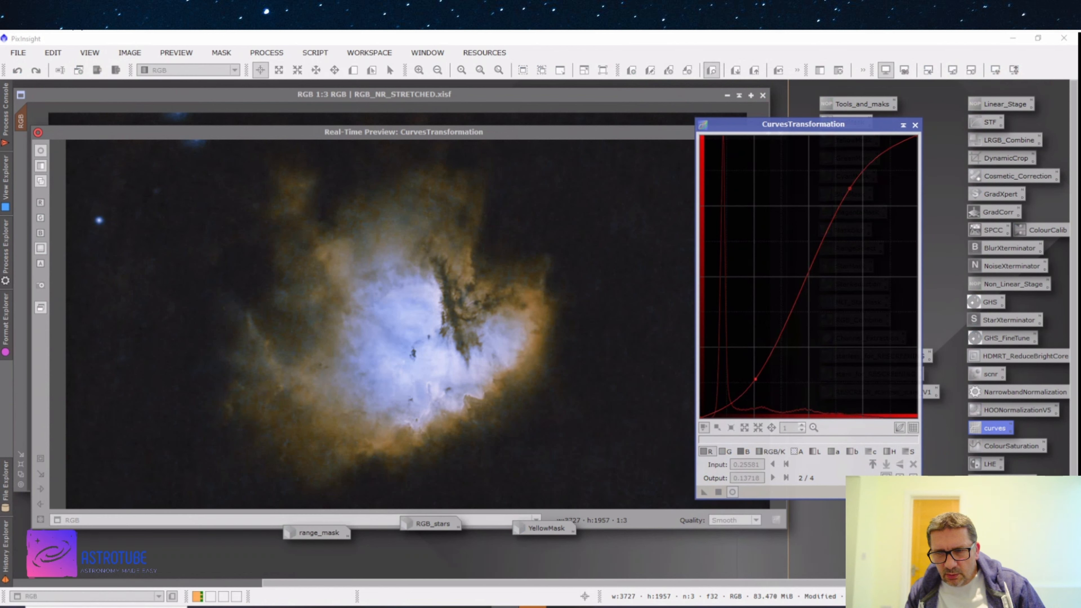
pyautogui.click(913, 464)
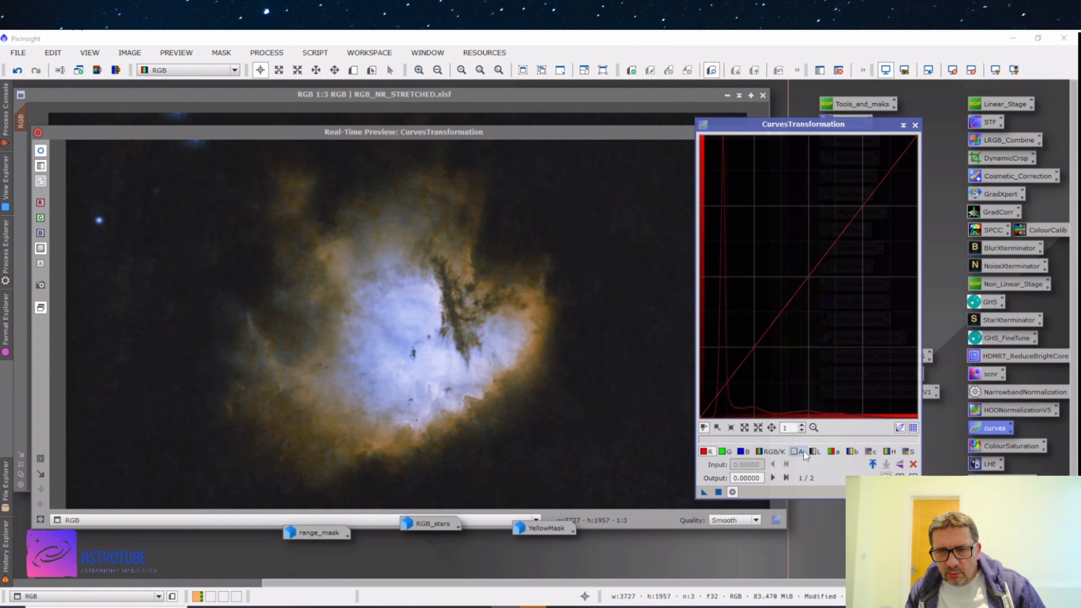
# Brighten the masked areas with an RGB/K curve point at input 0.42119, output 0.54672, apply it, and reset the curve.
pyautogui.click(815, 451)
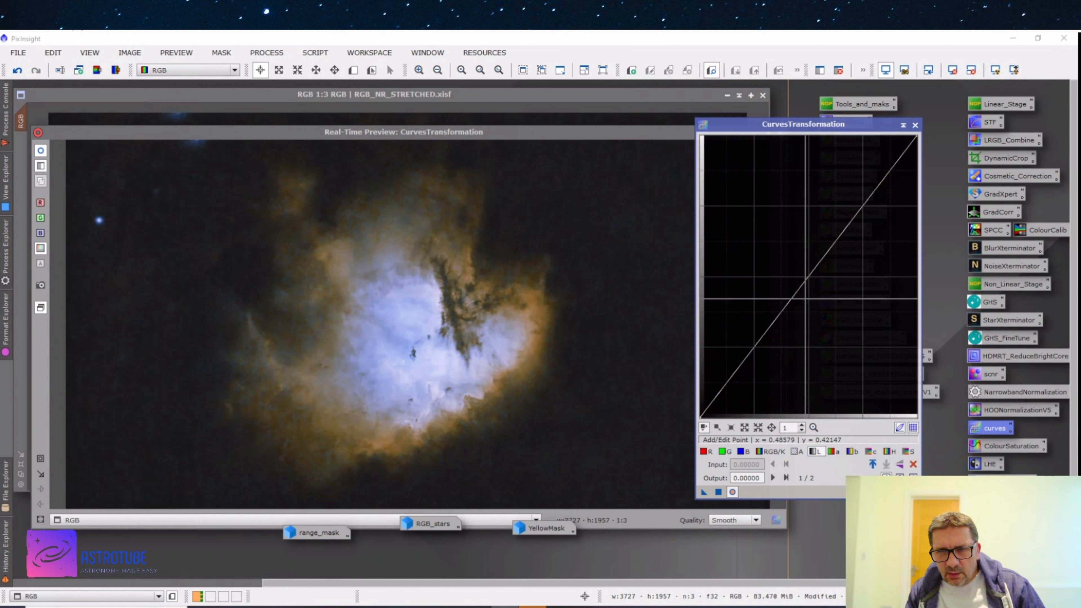
pyautogui.click(771, 451)
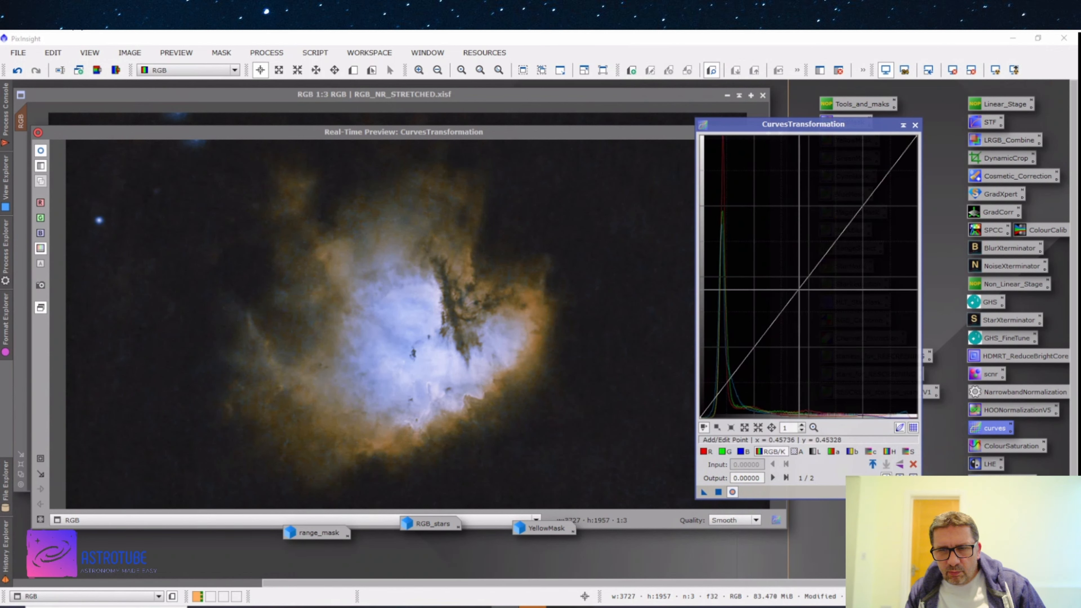
pyautogui.moveTo(795, 294); pyautogui.dragTo(793, 263)
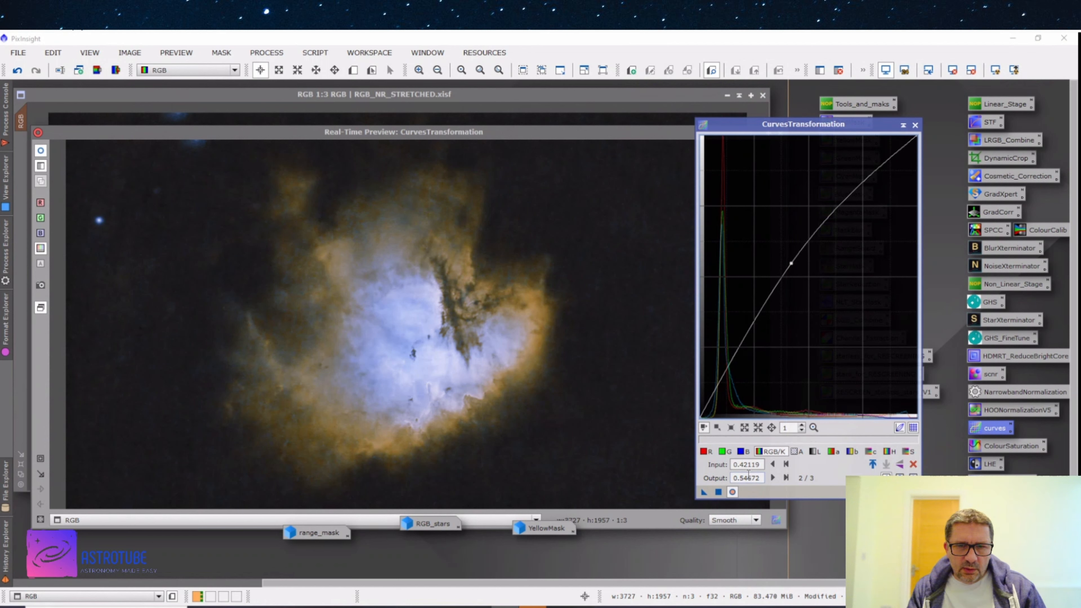
pyautogui.click(722, 492)
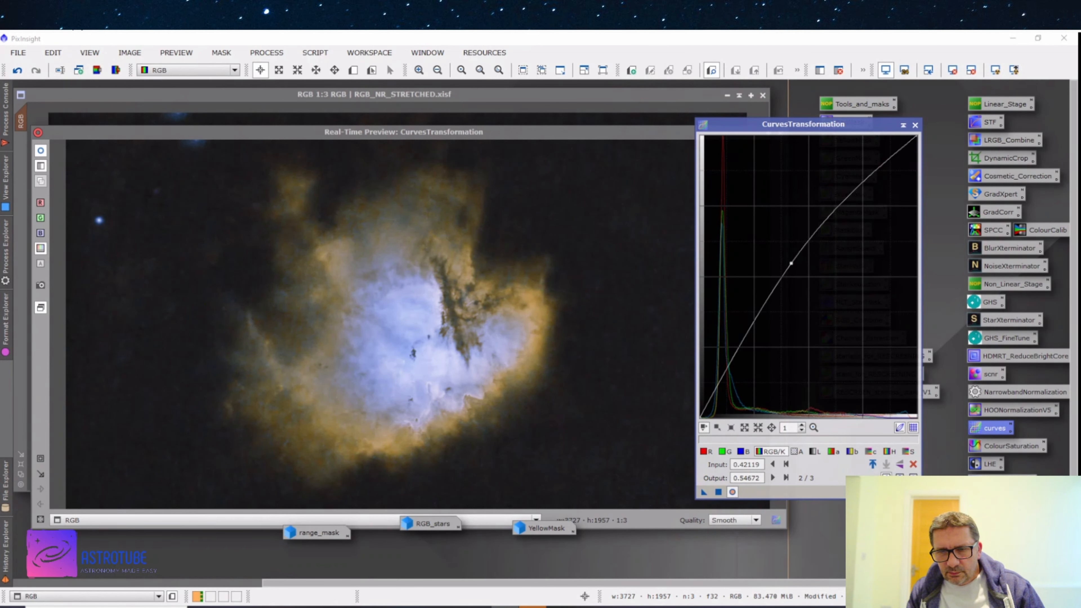
pyautogui.click(913, 465)
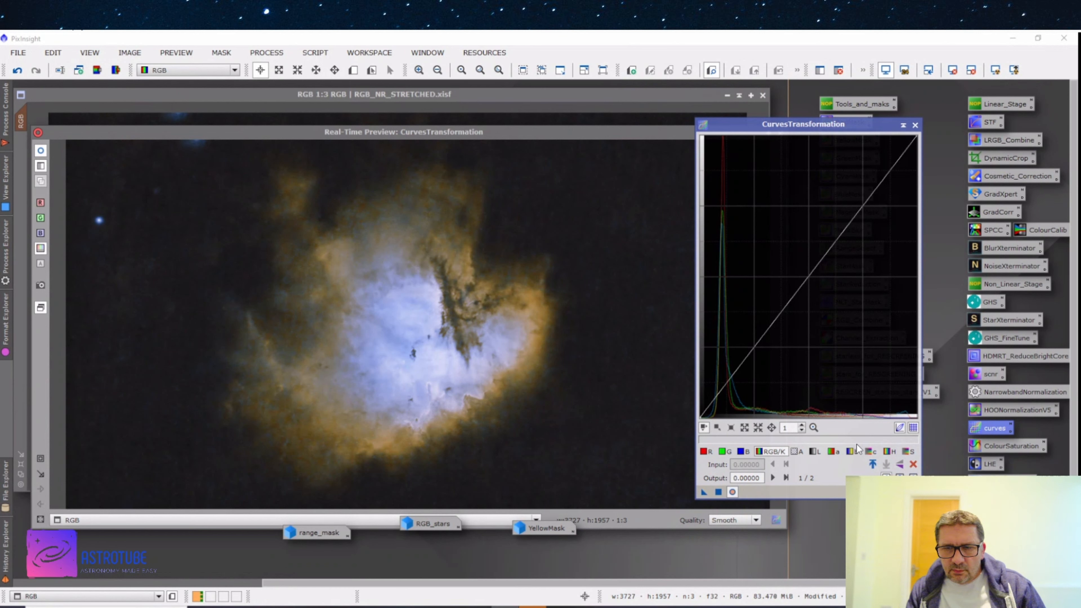
# Boost the masked areas' saturation with a curve point at input 0.42636, output 0.47117, apply it, and reset the curve.
pyautogui.click(910, 452)
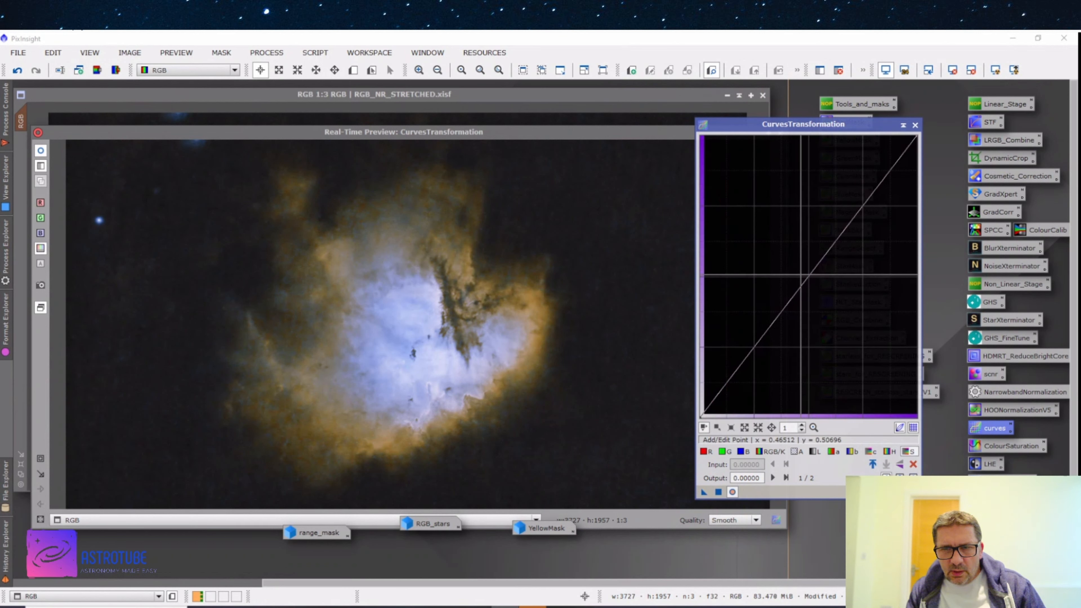
pyautogui.moveTo(820, 260); pyautogui.dragTo(792, 284)
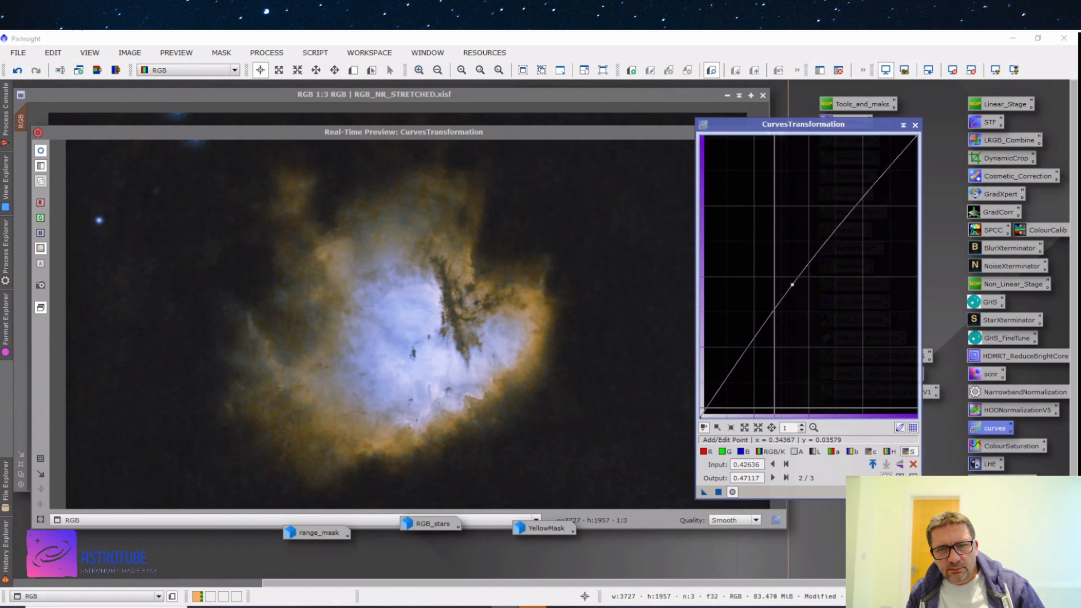
pyautogui.click(719, 492)
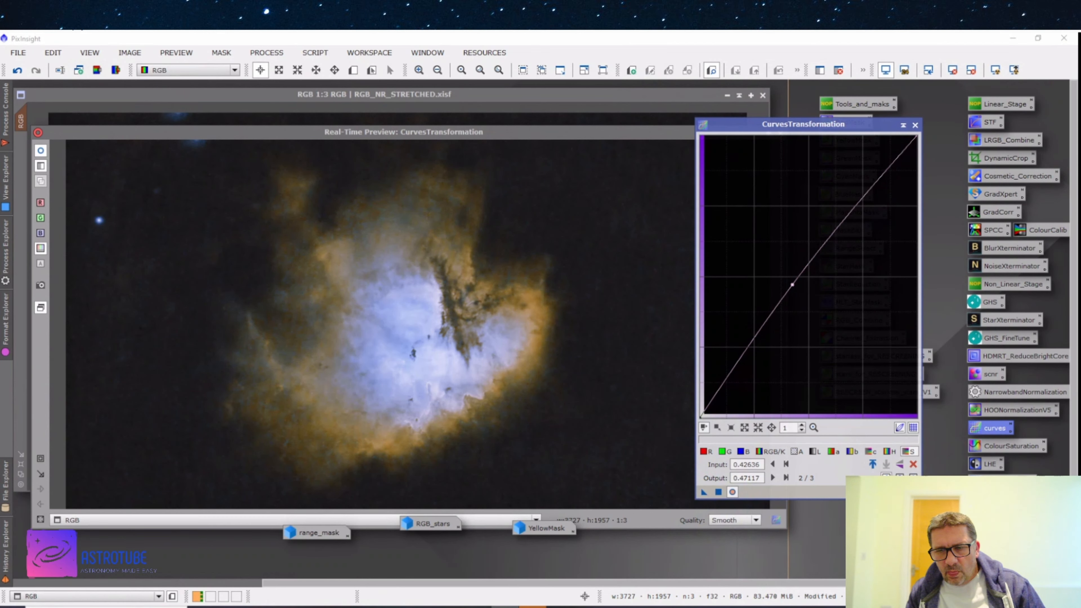
pyautogui.click(913, 464)
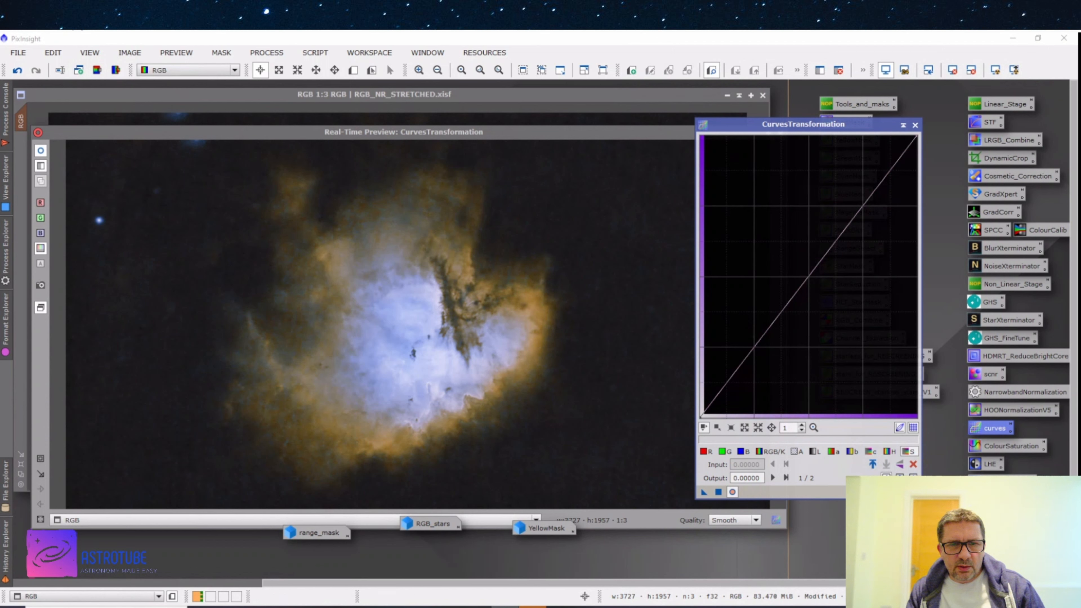
# Remove the mask from the RGB image and reopen the CurvesTransformation process.
pyautogui.click(914, 125)
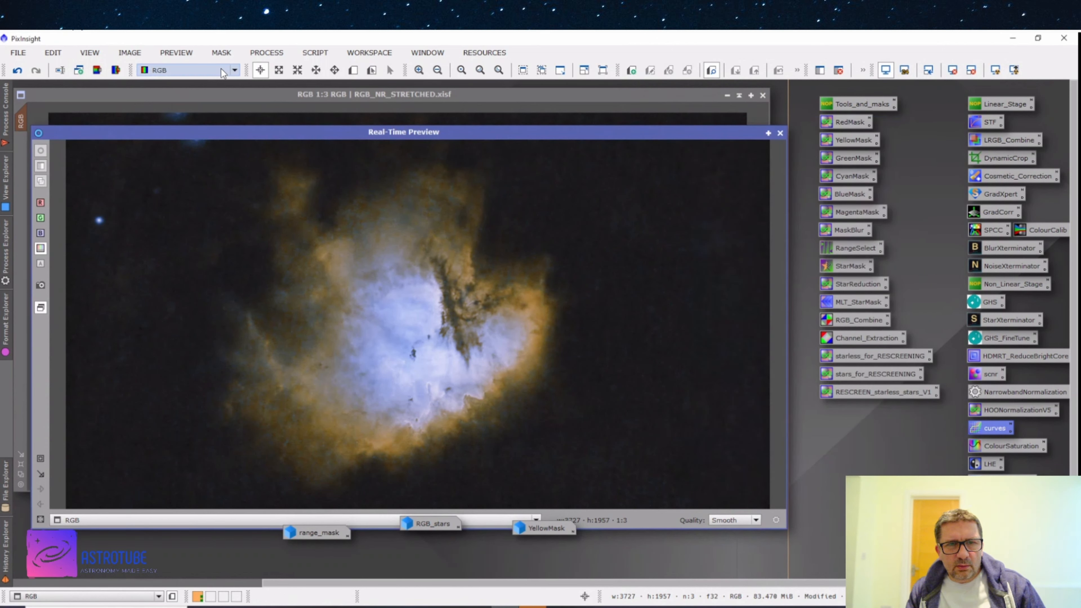
pyautogui.click(223, 54)
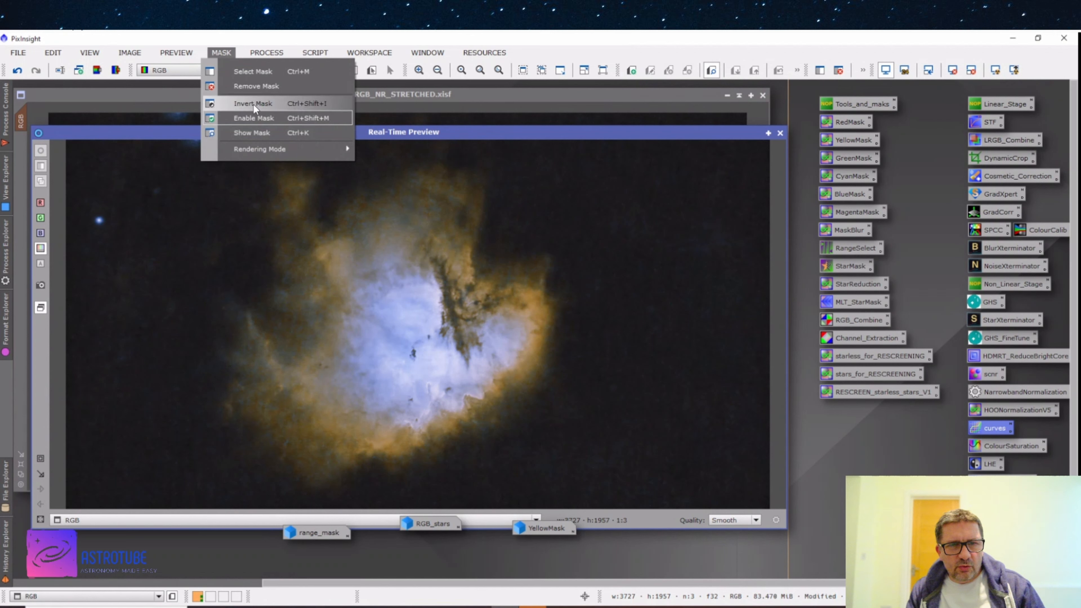
pyautogui.click(259, 85)
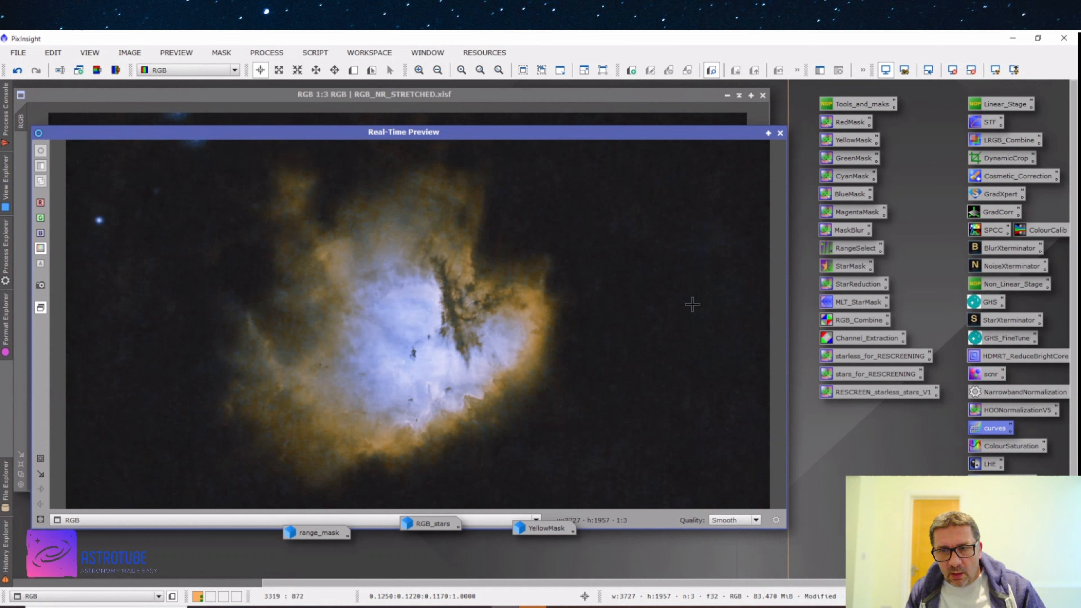
pyautogui.doubleClick(990, 429)
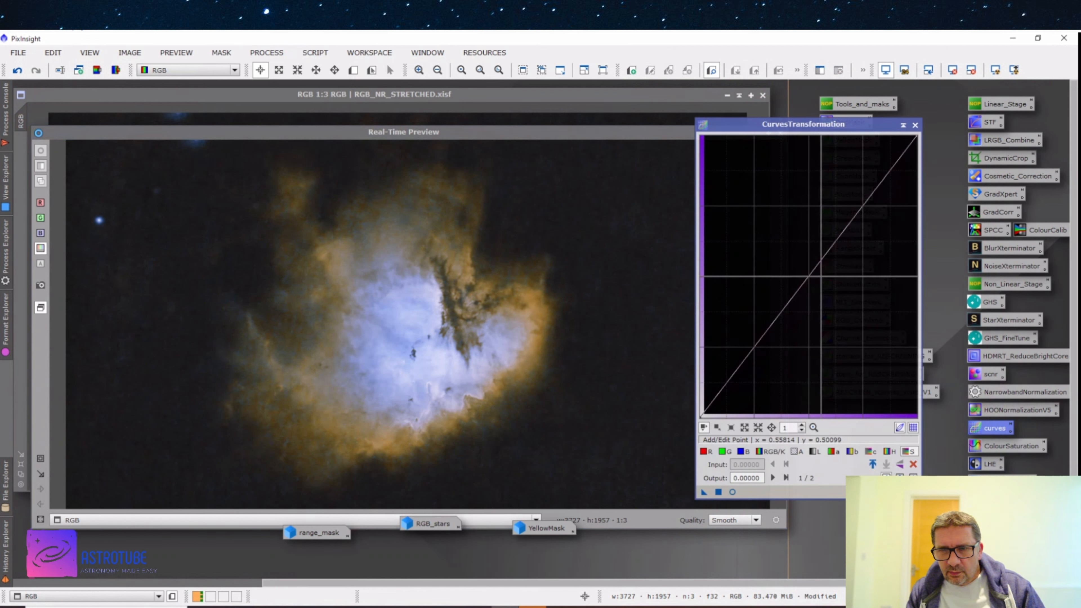
# Try a saturation curve point at input 0.46770, output 0.48509, and reset the curve without applying it.
pyautogui.click(802, 279)
pyautogui.moveTo(802, 279)
pyautogui.mouseDown()
pyautogui.moveTo(802, 158)
pyautogui.moveTo(802, 280)
pyautogui.mouseUp()
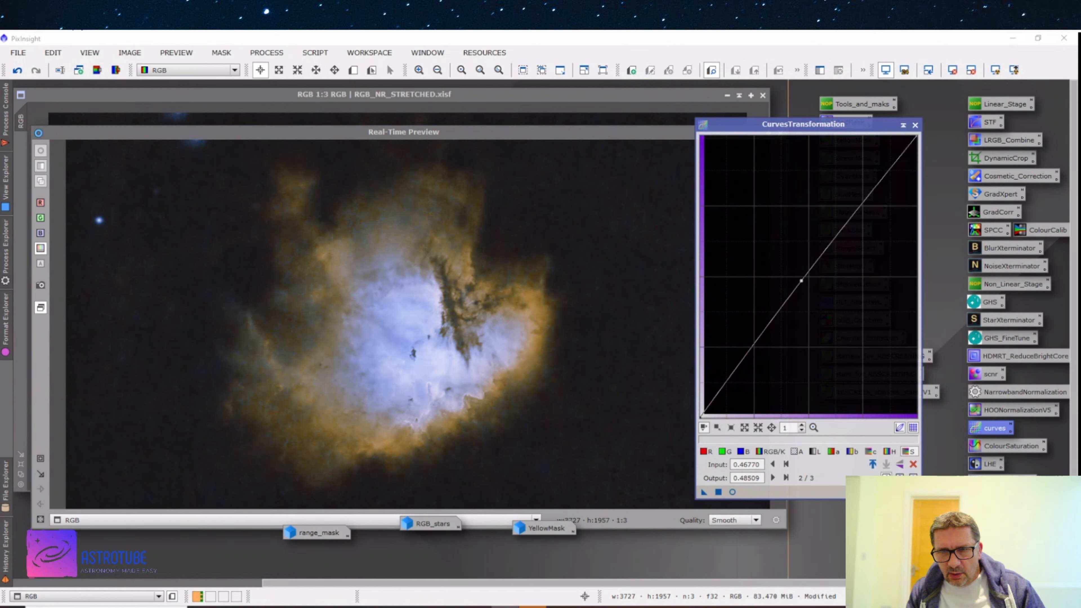
pyautogui.click(913, 493)
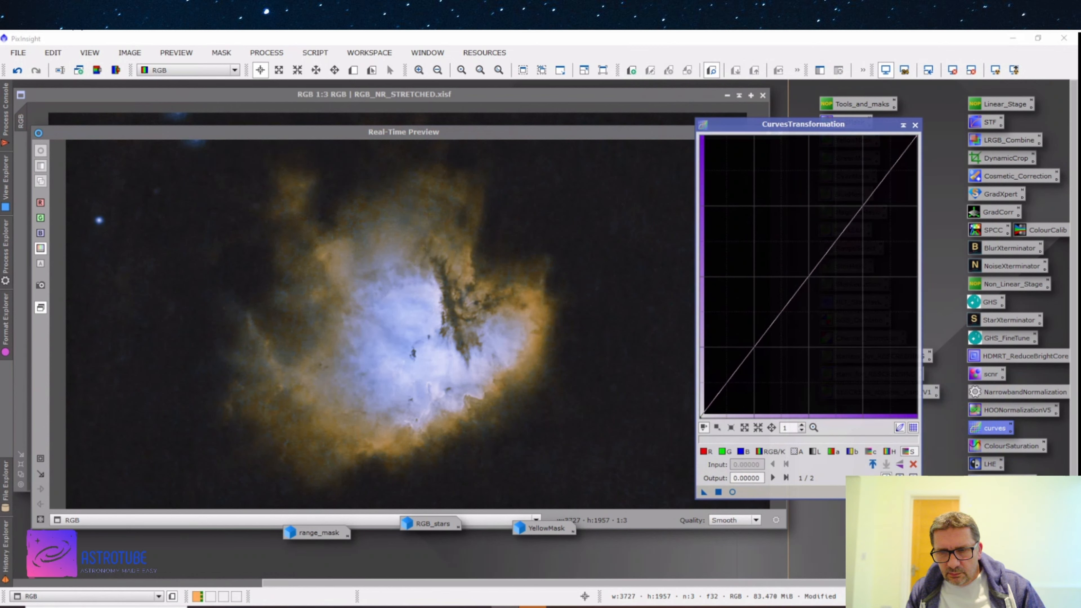
# With real-time preview on, apply a saturation curve point at input 0.44444, output 0.54274 to the whole image, reset the curve, and close CurvesTransformation.
pyautogui.click(732, 492)
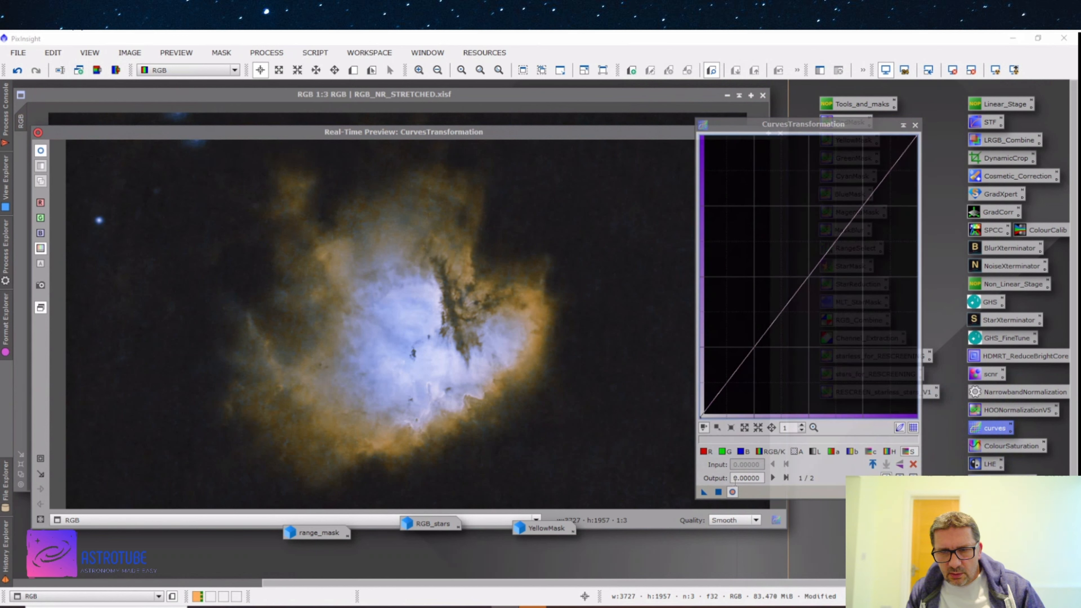
pyautogui.moveTo(789, 282)
pyautogui.mouseDown()
pyautogui.moveTo(782, 250)
pyautogui.moveTo(783, 263)
pyautogui.moveTo(797, 265)
pyautogui.mouseUp()
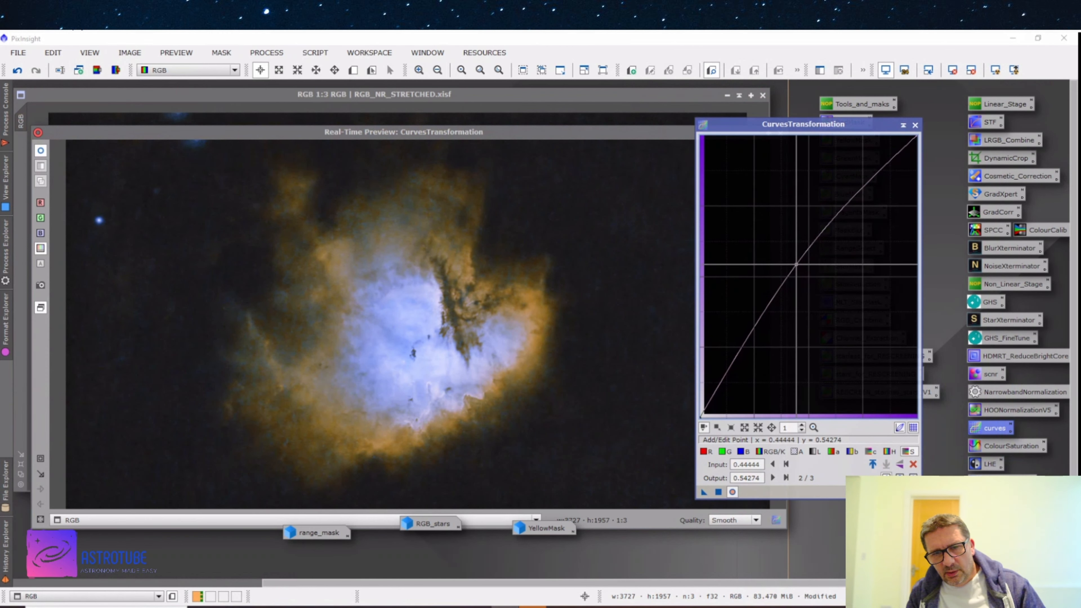
pyautogui.click(719, 492)
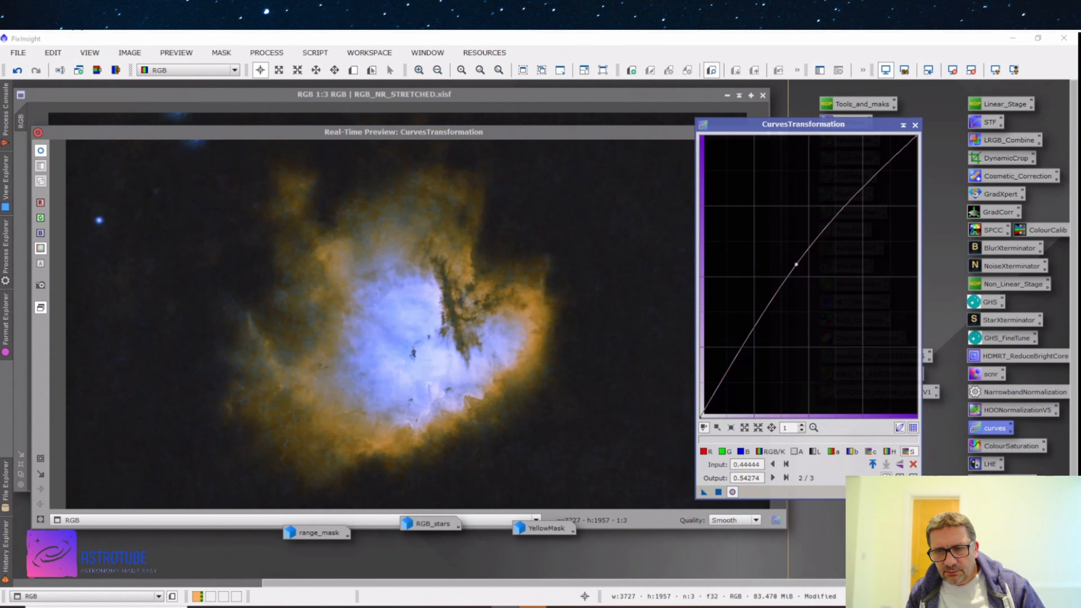
pyautogui.click(914, 492)
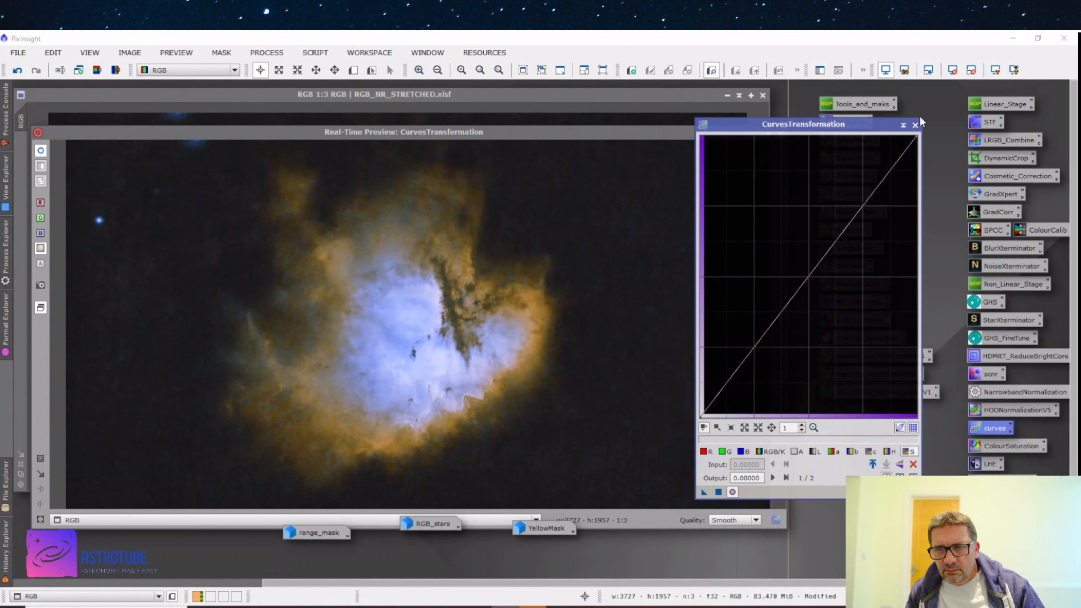
pyautogui.click(915, 126)
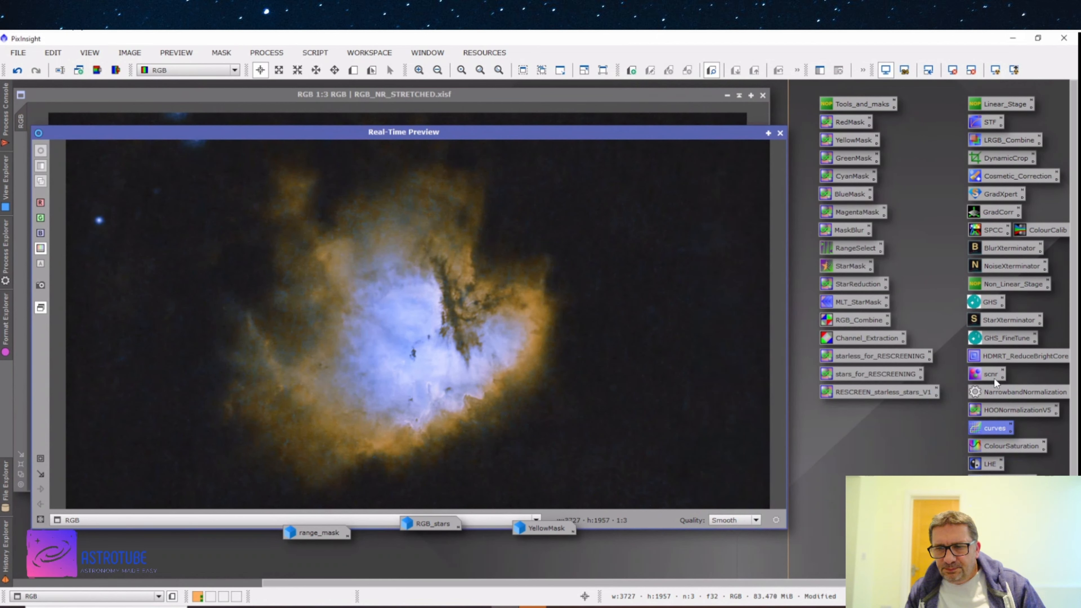
# Close the real-time preview and apply the saved LHE process to the RGB image.
pyautogui.click(984, 467)
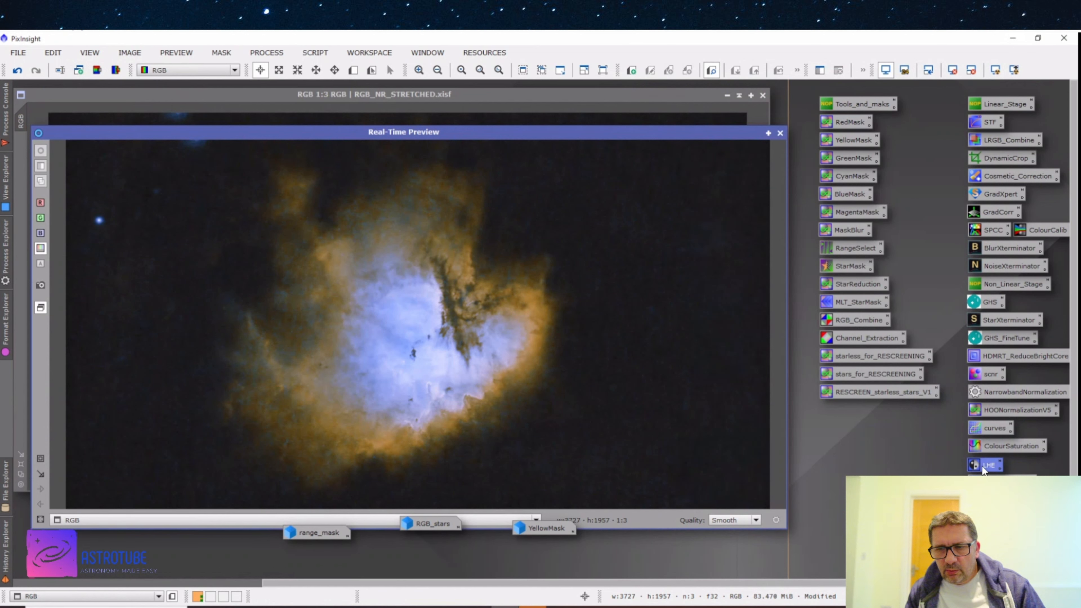
pyautogui.moveTo(983, 468); pyautogui.dragTo(409, 349)
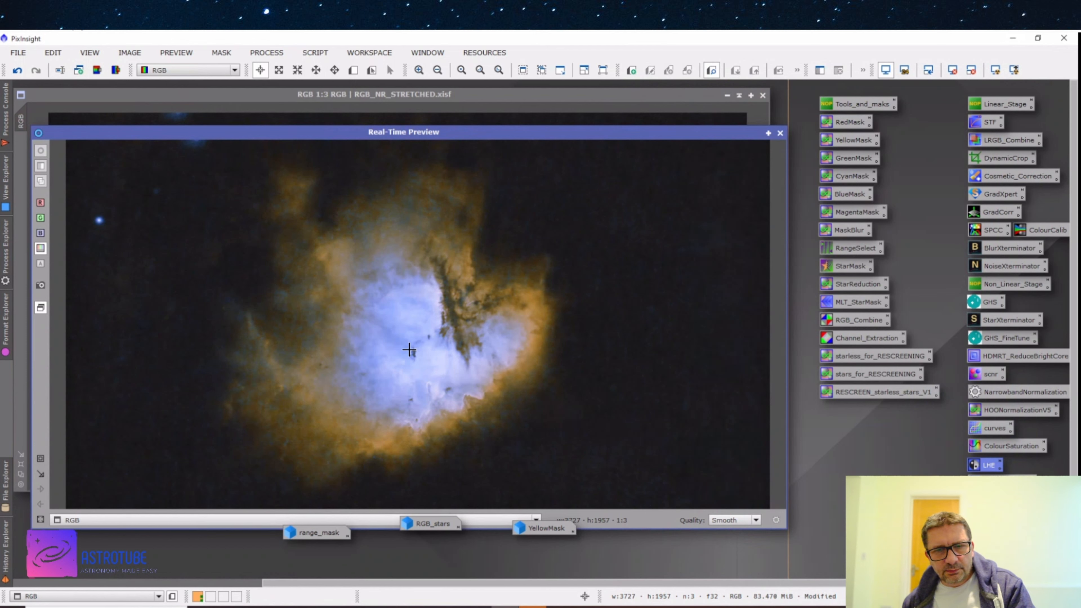
pyautogui.click(780, 133)
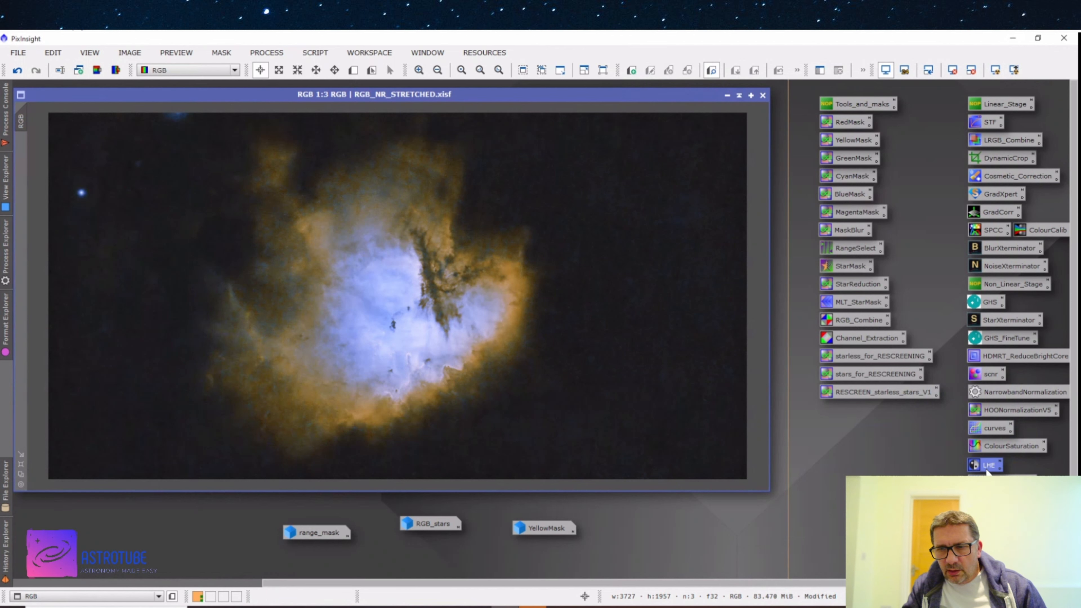
pyautogui.moveTo(975, 464); pyautogui.dragTo(425, 331)
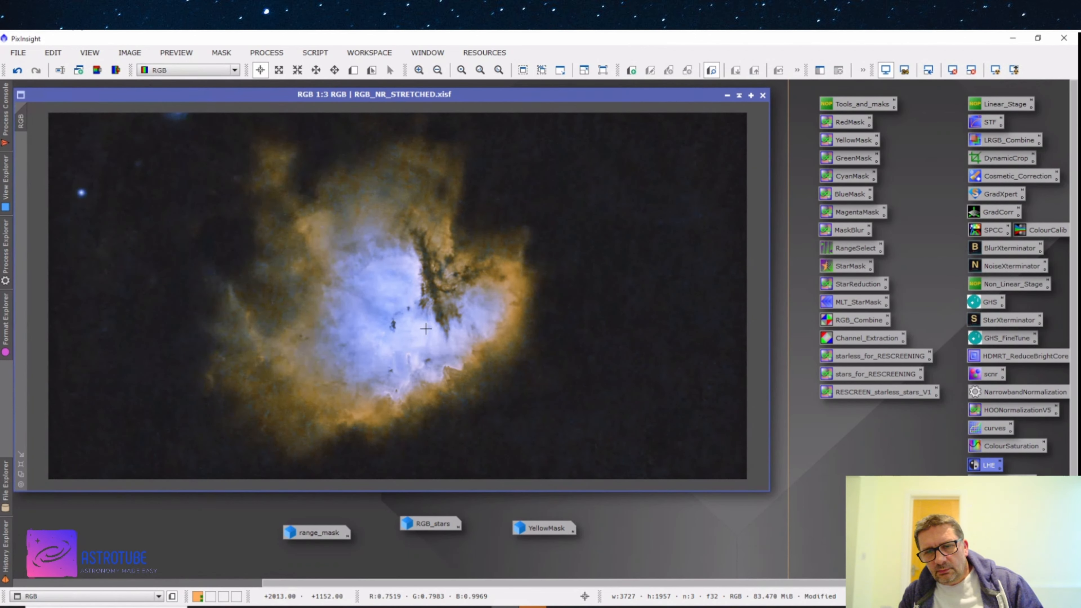
# Undo the LHE process just applied to the unmasked RGB image.
pyautogui.click(12, 74)
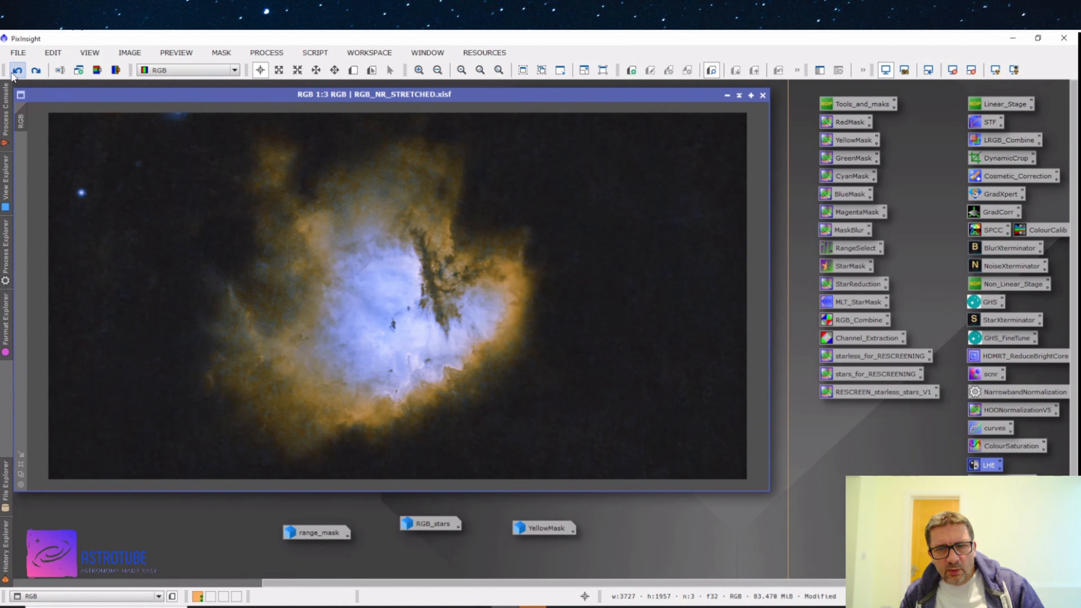
pyautogui.click(280, 52)
pyautogui.click(255, 51)
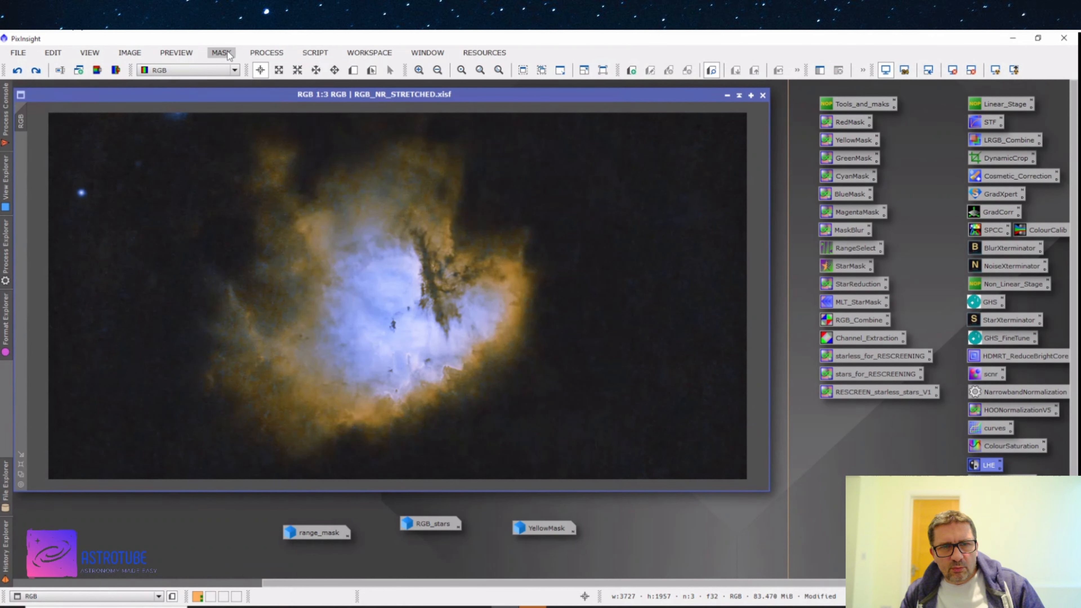
# Set range_mask as the mask of the RGB image and hide the red mask overlay.
pyautogui.click(228, 50)
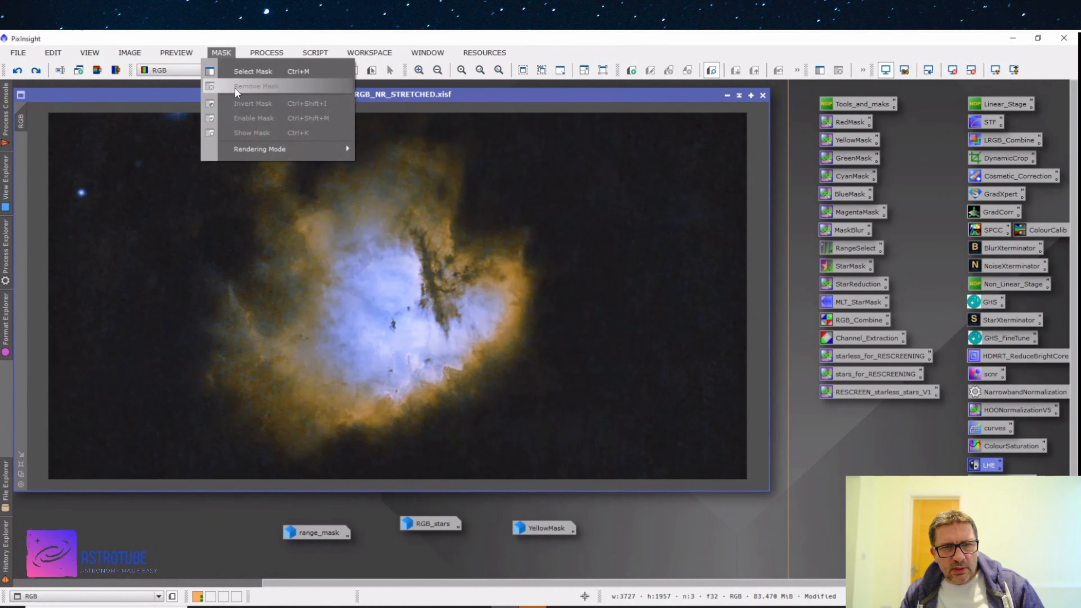
pyautogui.click(251, 71)
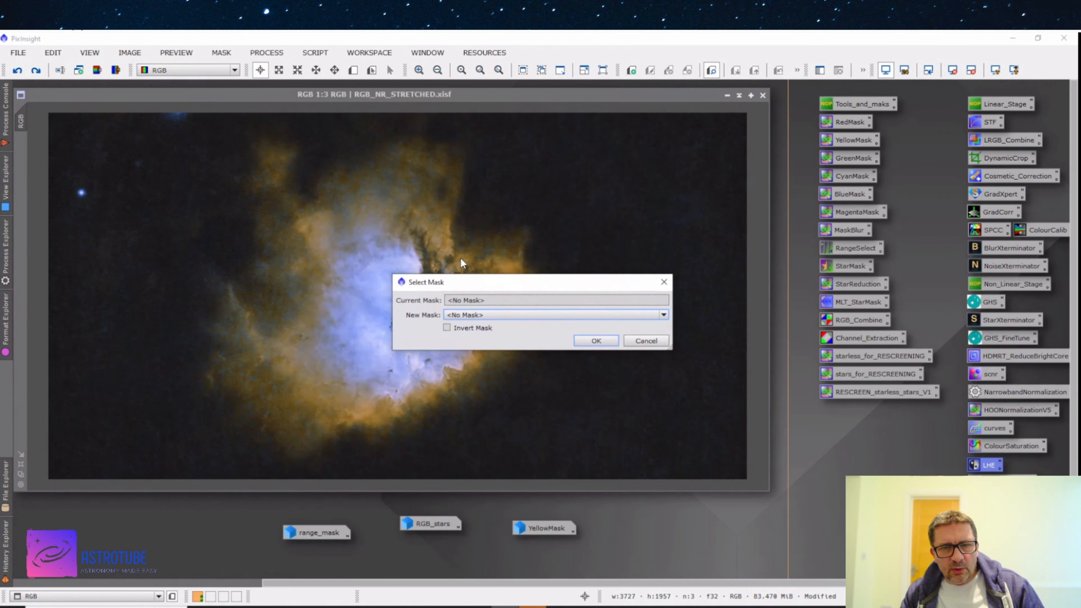
pyautogui.click(484, 313)
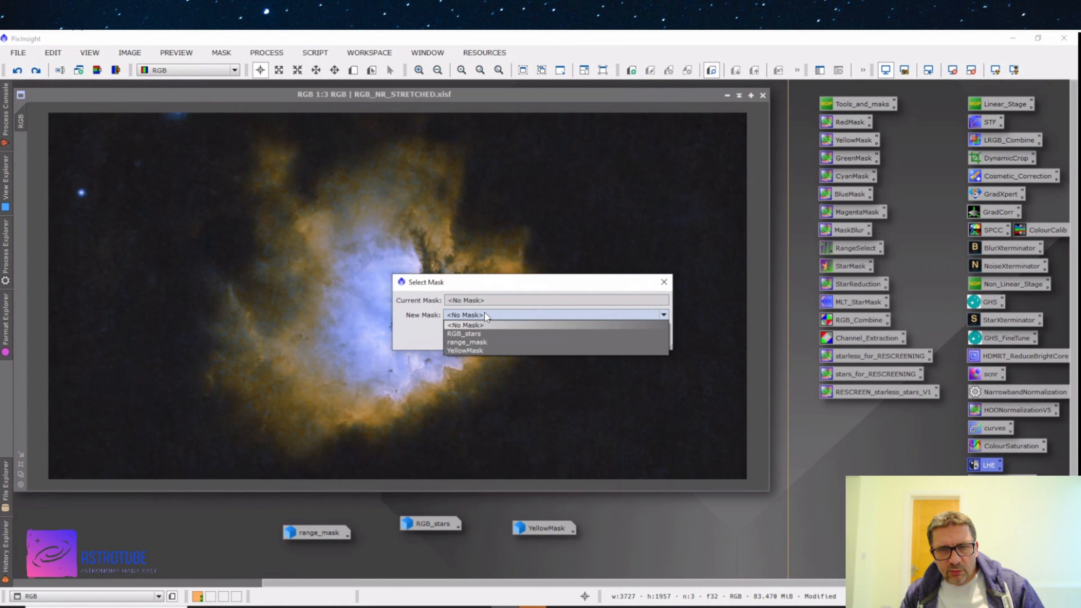
pyautogui.click(486, 342)
pyautogui.click(589, 342)
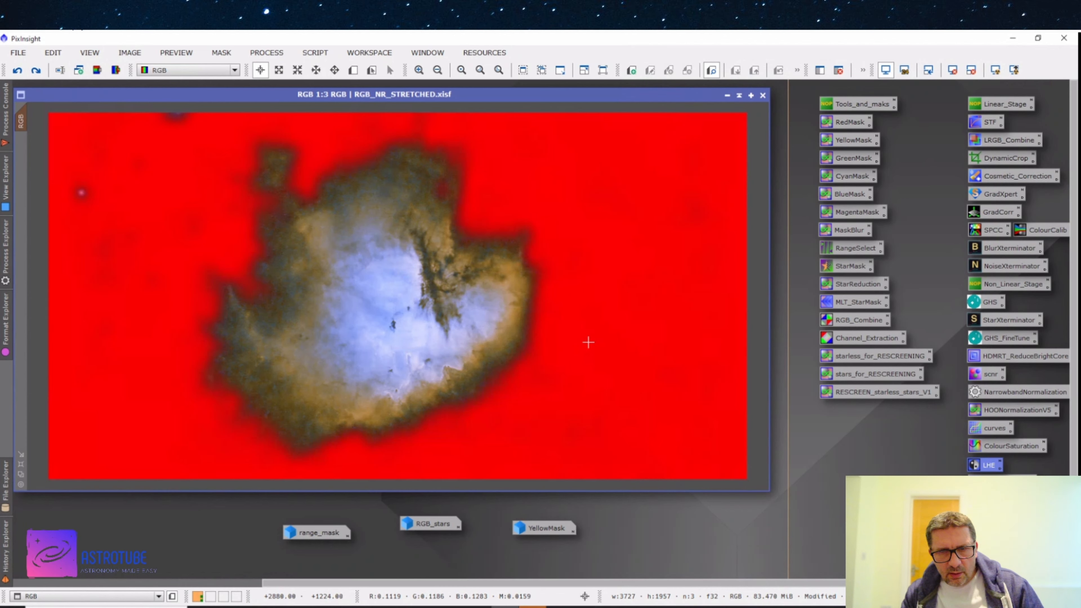
pyautogui.hotkey('ctrl', 'k')
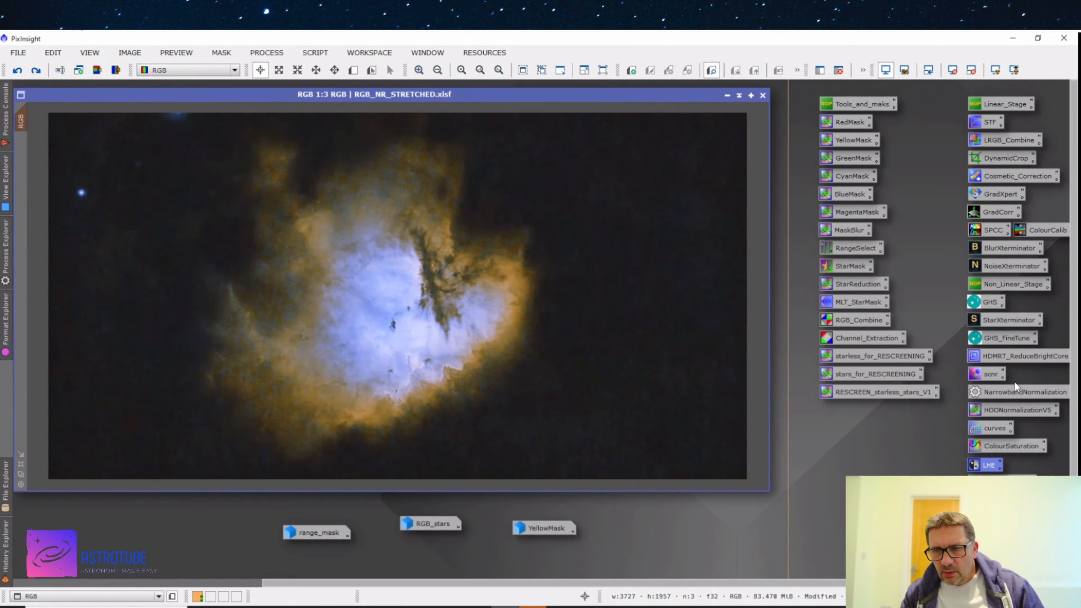
# Apply the saved LHE process to the masked RGB image, compare it using undo and redo, and remove the mask.
pyautogui.moveTo(978, 471); pyautogui.dragTo(395, 337)
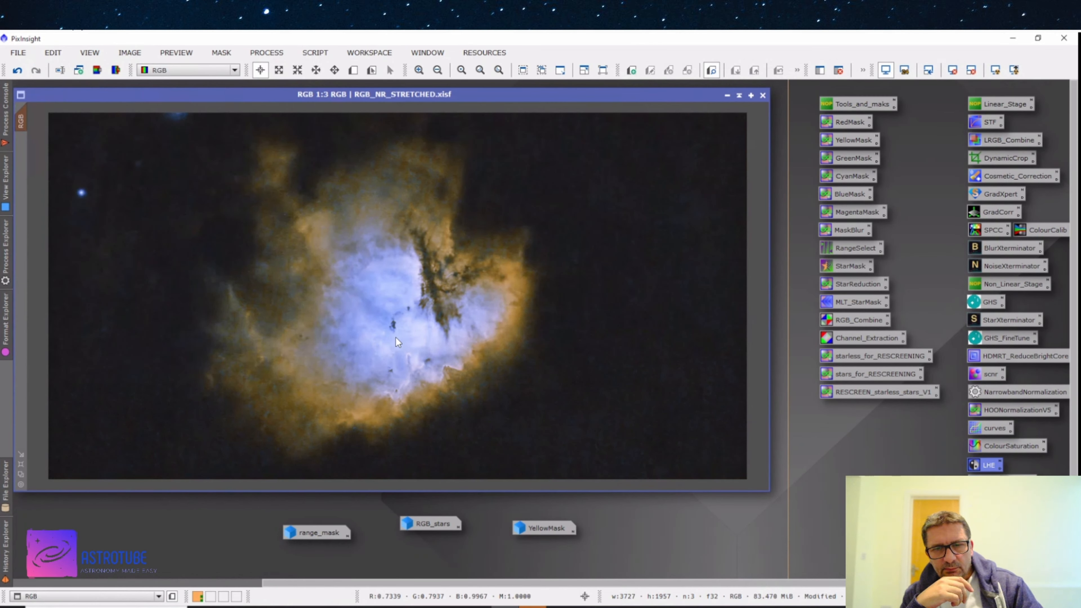
pyautogui.click(18, 71)
pyautogui.click(36, 71)
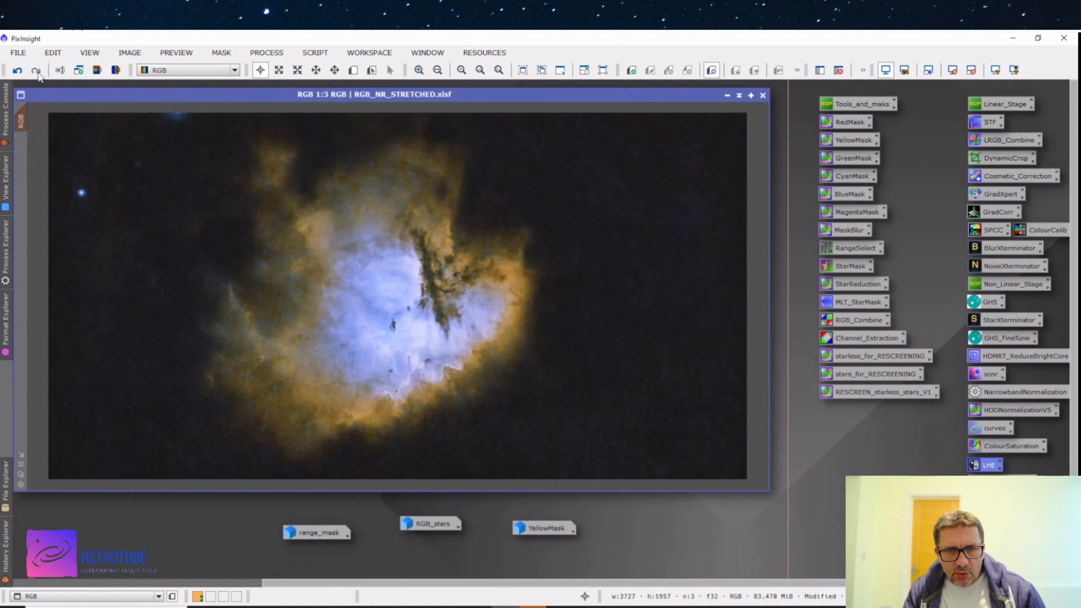
pyautogui.click(222, 53)
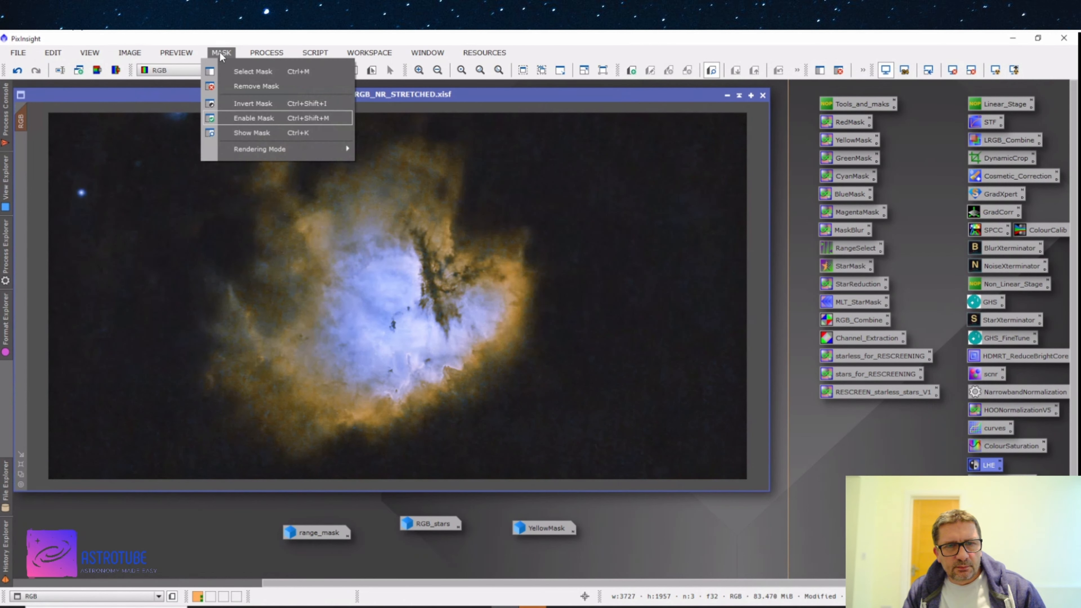
pyautogui.click(245, 87)
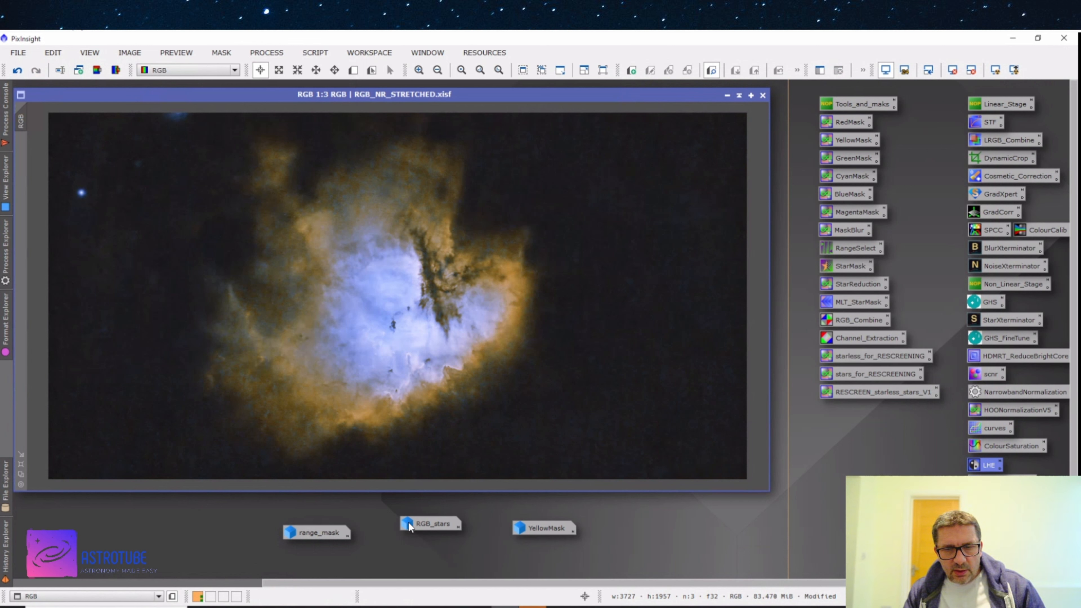
# Restore the iconized RGB_stars image window in the workspace.
pyautogui.moveTo(433, 524)
pyautogui.doubleClick(433, 527)
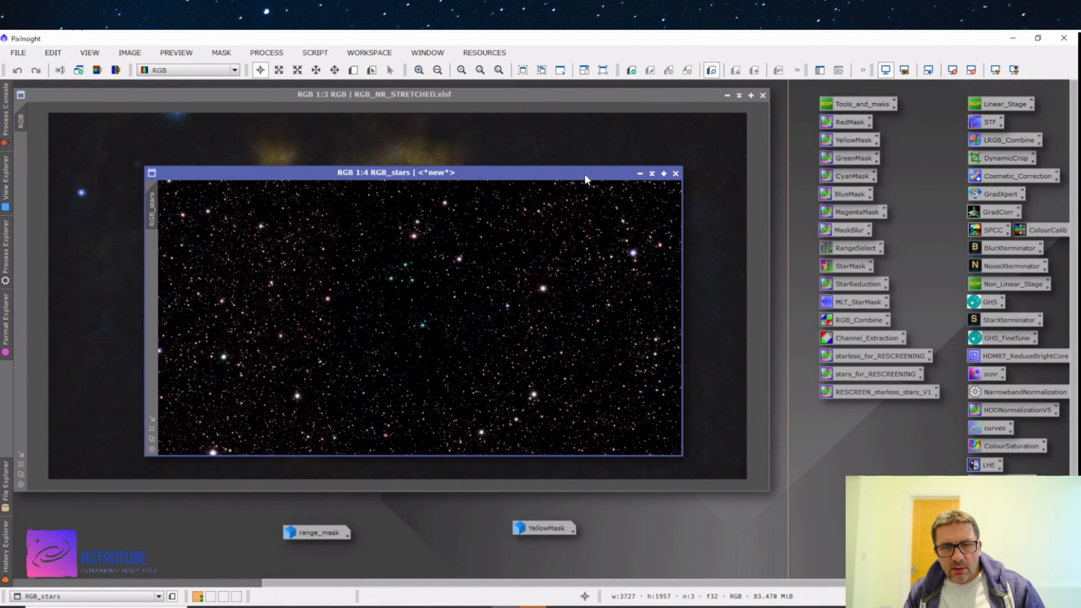
pyautogui.moveTo(585, 176); pyautogui.dragTo(578, 172)
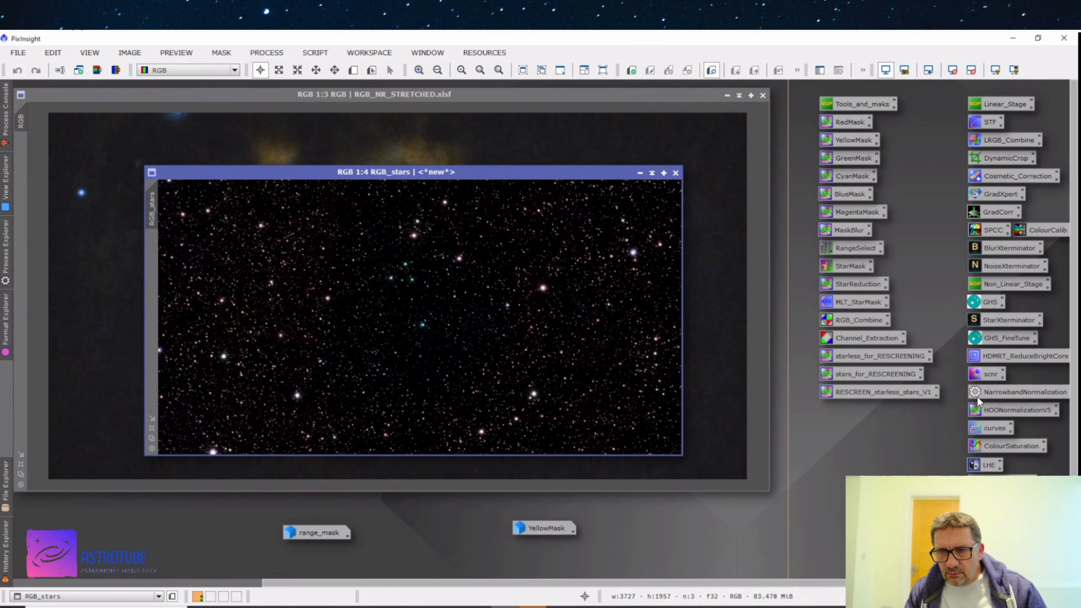
# Try a saturation curve on RGB_stars in real-time preview, with a point at input 0.17313, output 0.35586, then reset and close CurvesTransformation.
pyautogui.doubleClick(988, 429)
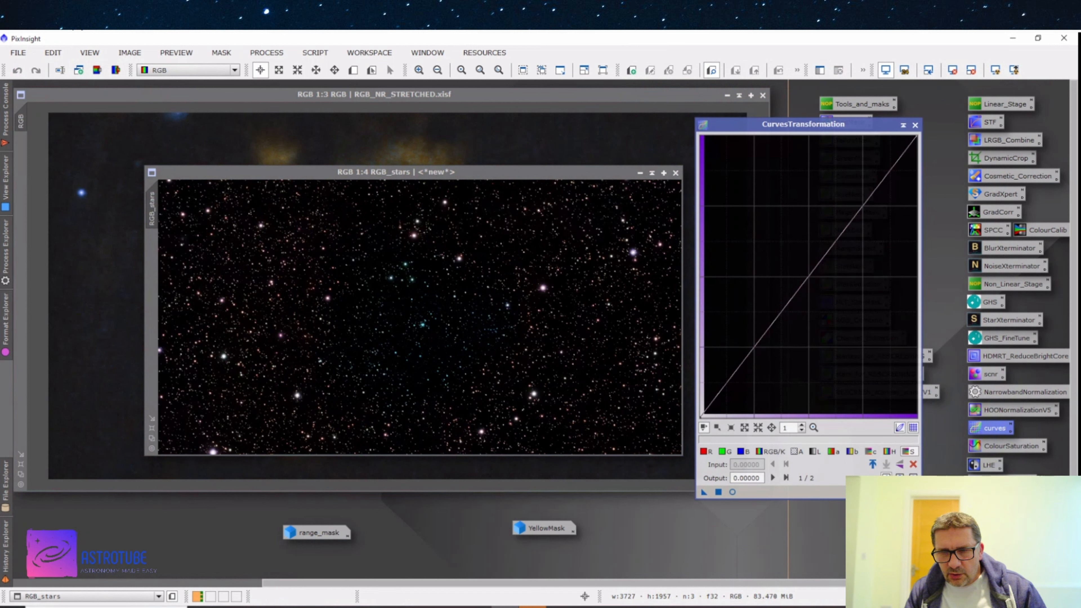
pyautogui.click(732, 492)
pyautogui.moveTo(811, 280); pyautogui.dragTo(761, 241)
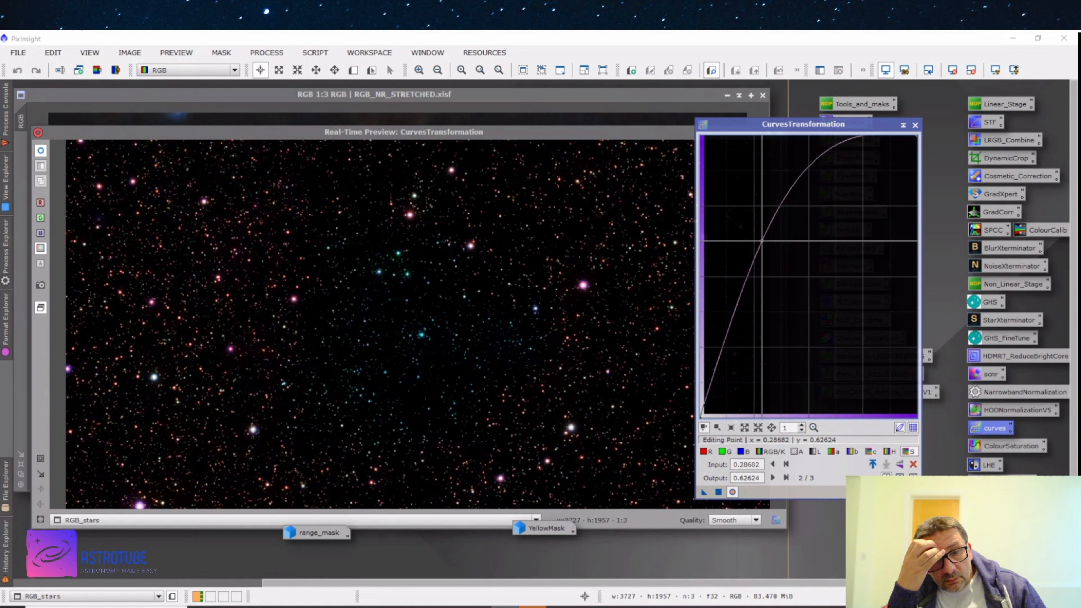
pyautogui.moveTo(761, 240); pyautogui.dragTo(842, 190)
pyautogui.moveTo(749, 345); pyautogui.dragTo(737, 318)
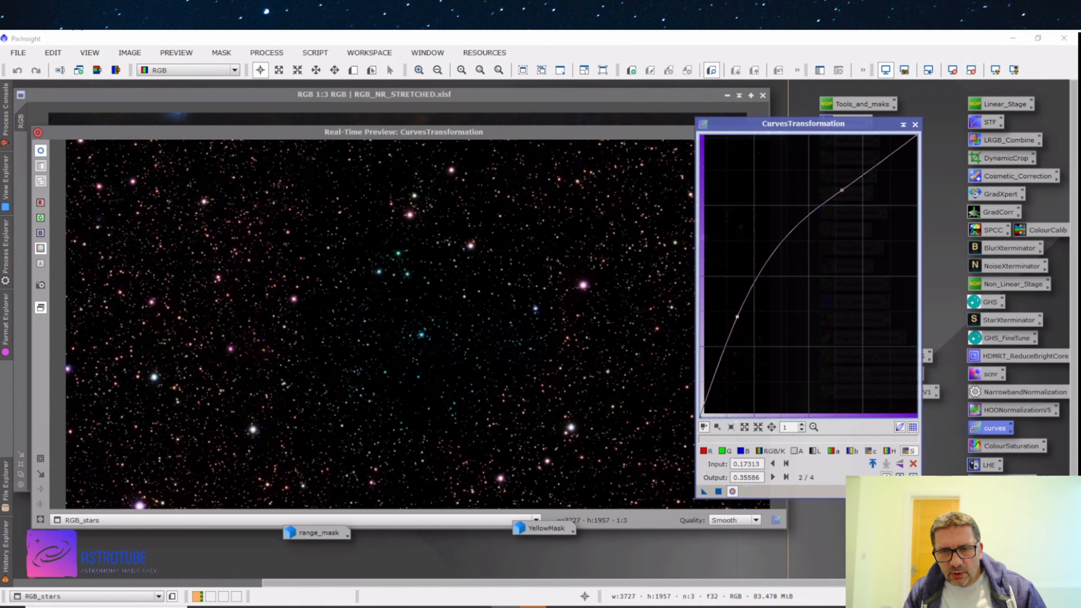
pyautogui.click(913, 463)
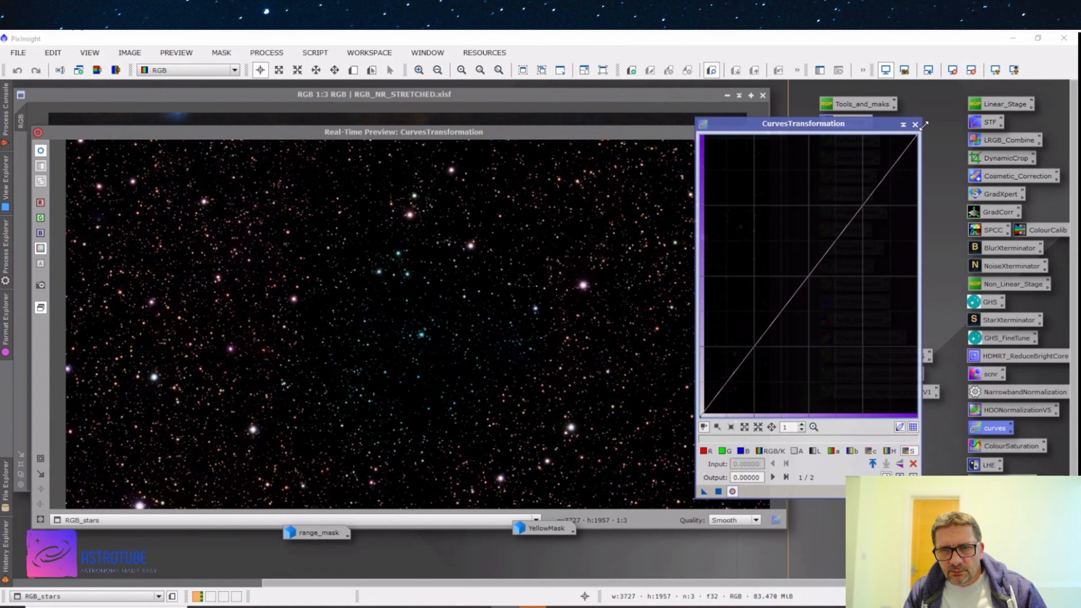
pyautogui.click(915, 124)
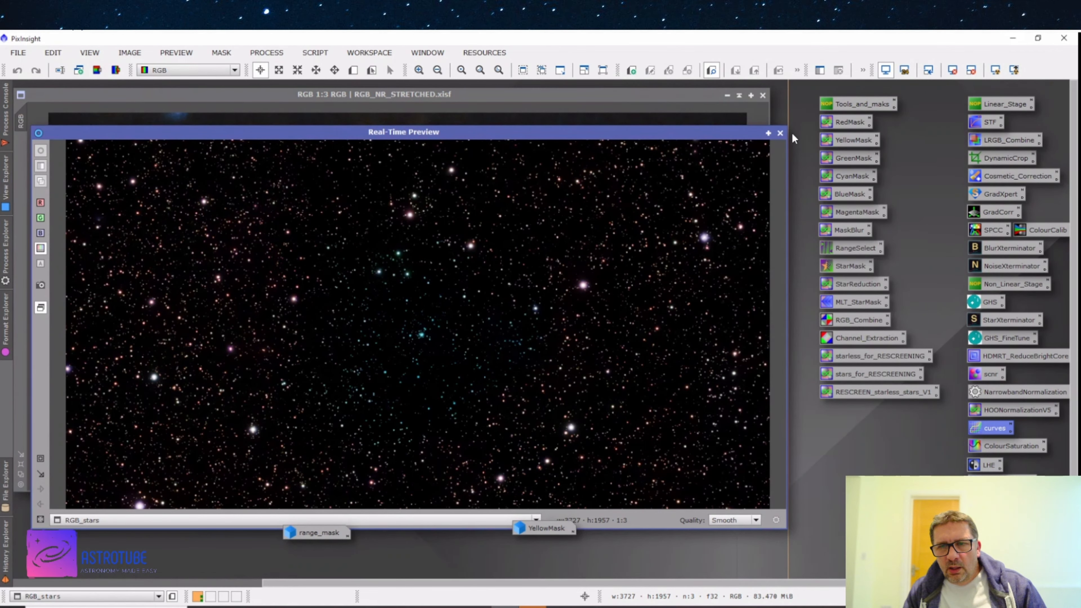
pyautogui.click(780, 133)
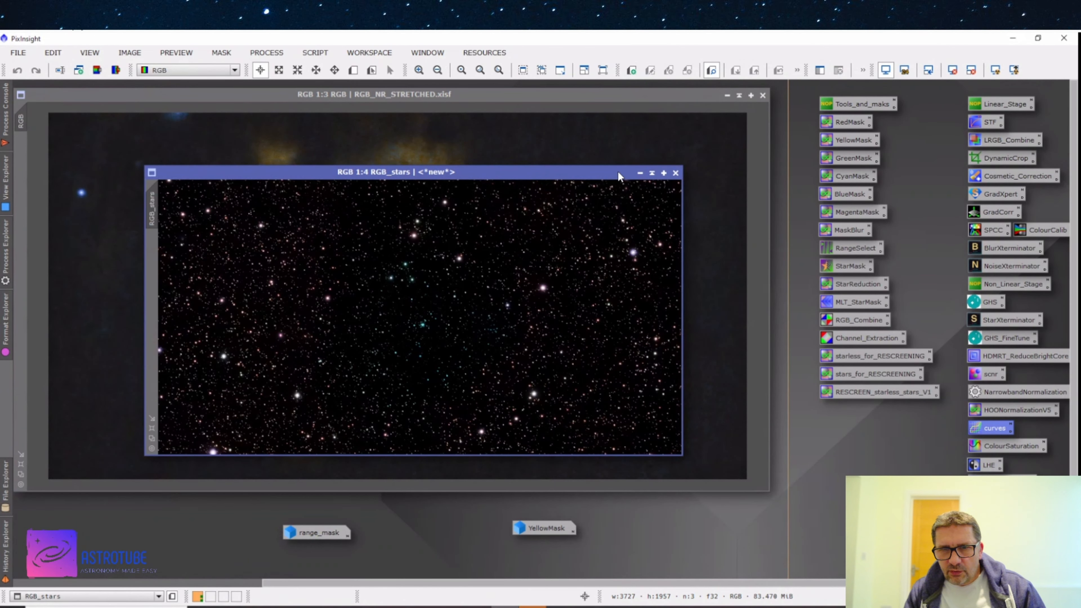
# Run the saved starless_for_RESCREENING process on the RGB image and close the original RGB window without saving.
pyautogui.moveTo(619, 177); pyautogui.dragTo(803, 415)
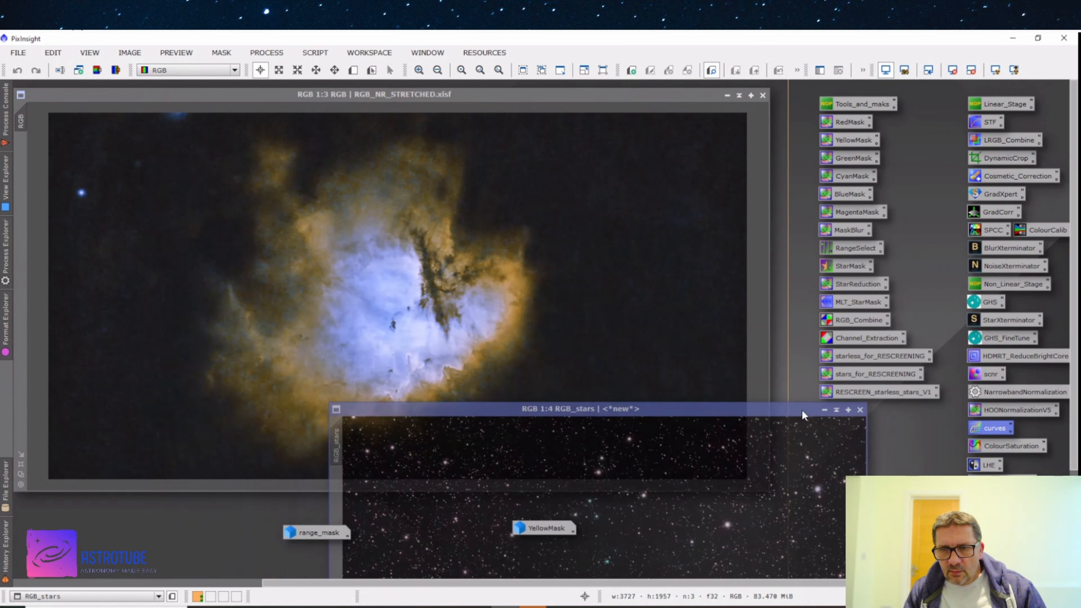
pyautogui.click(853, 357)
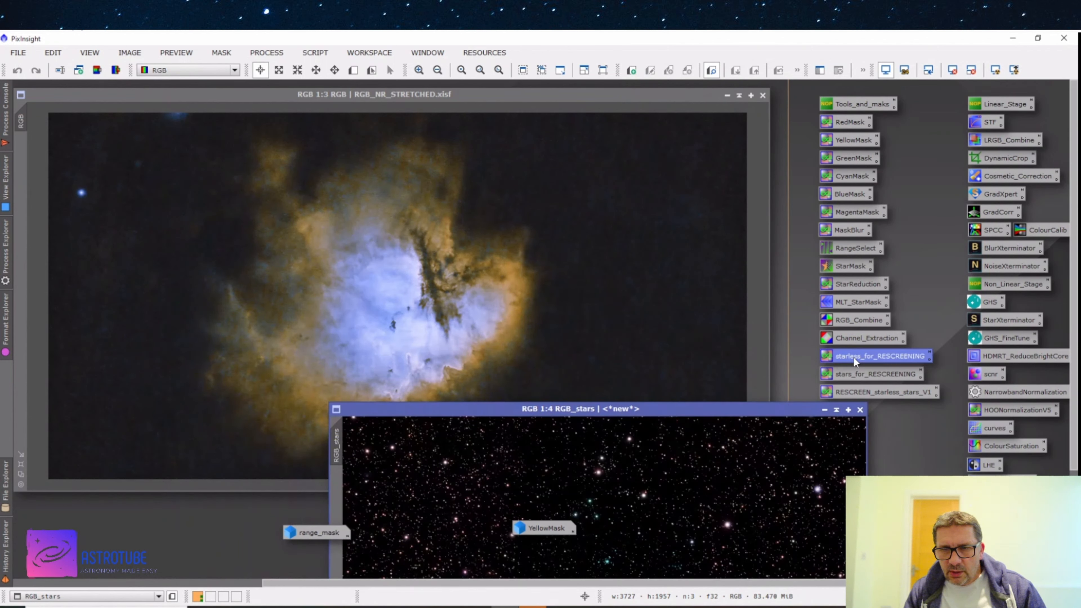
pyautogui.moveTo(853, 356); pyautogui.dragTo(528, 258)
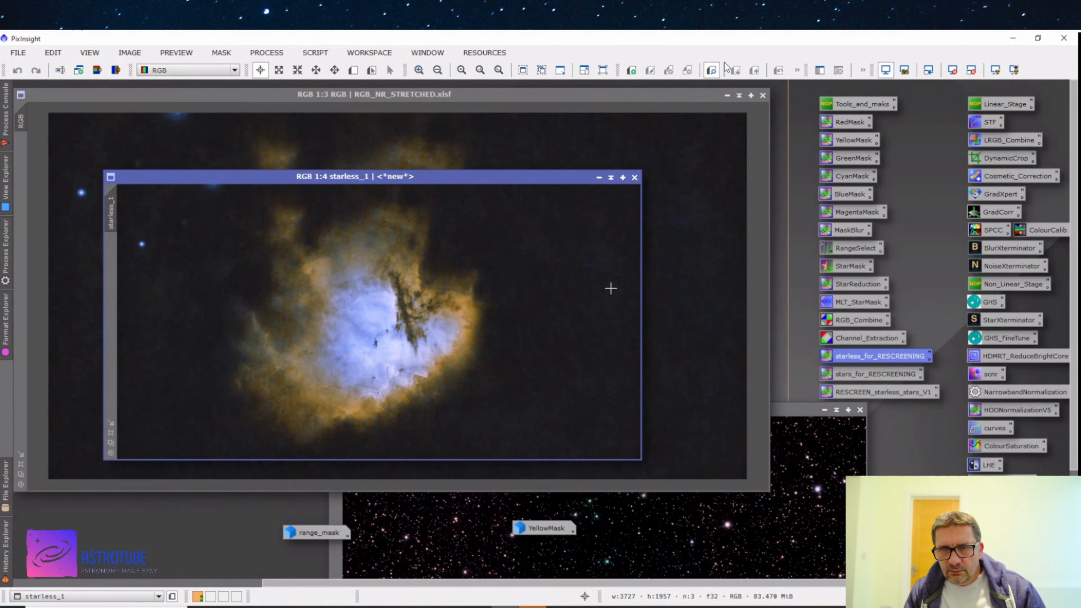
pyautogui.click(763, 95)
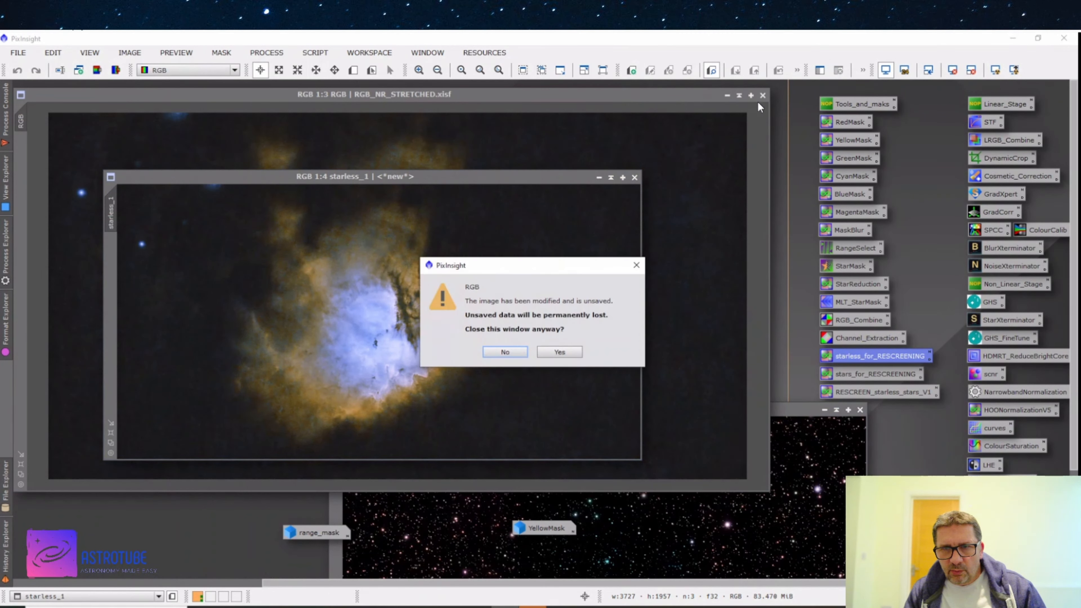
pyautogui.click(560, 352)
# Run the saved stars_for_RESCREENING process on the RGB_stars image and close the original RGB_stars window.
pyautogui.click(868, 375)
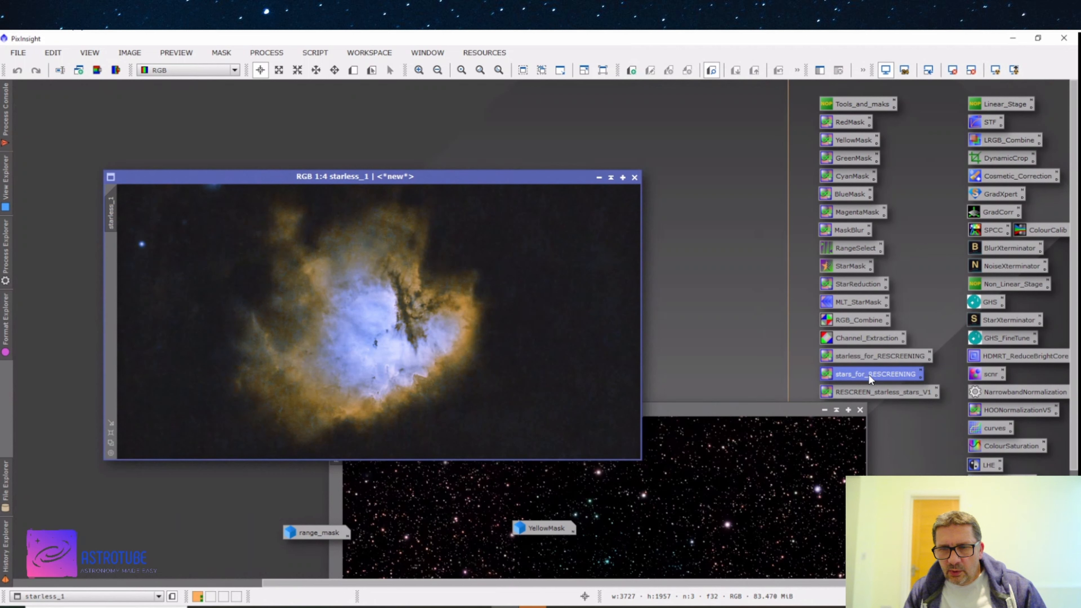
pyautogui.moveTo(868, 375); pyautogui.dragTo(727, 511)
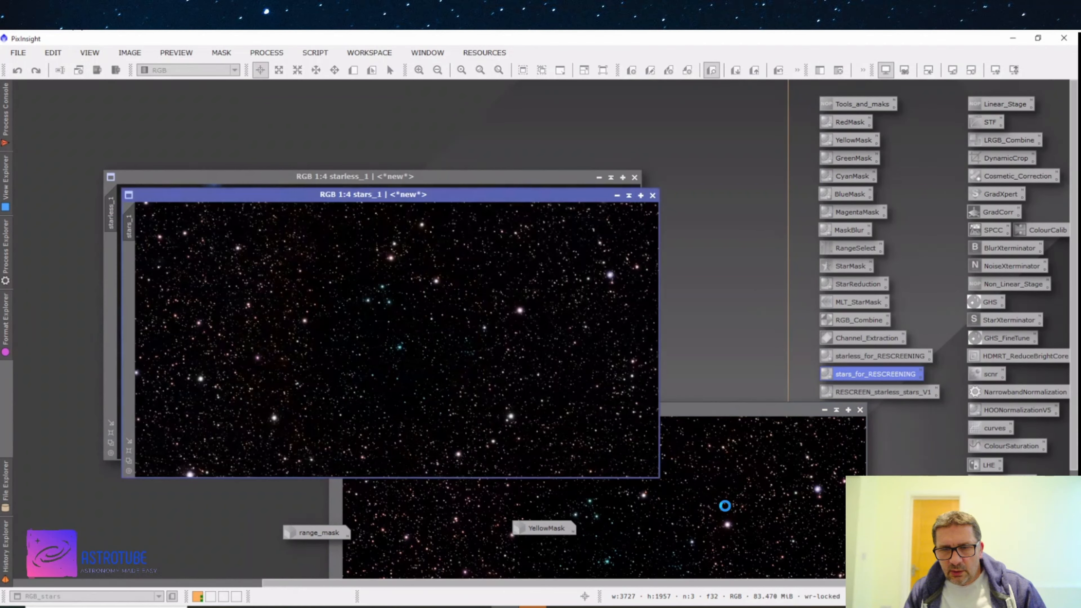
pyautogui.click(859, 411)
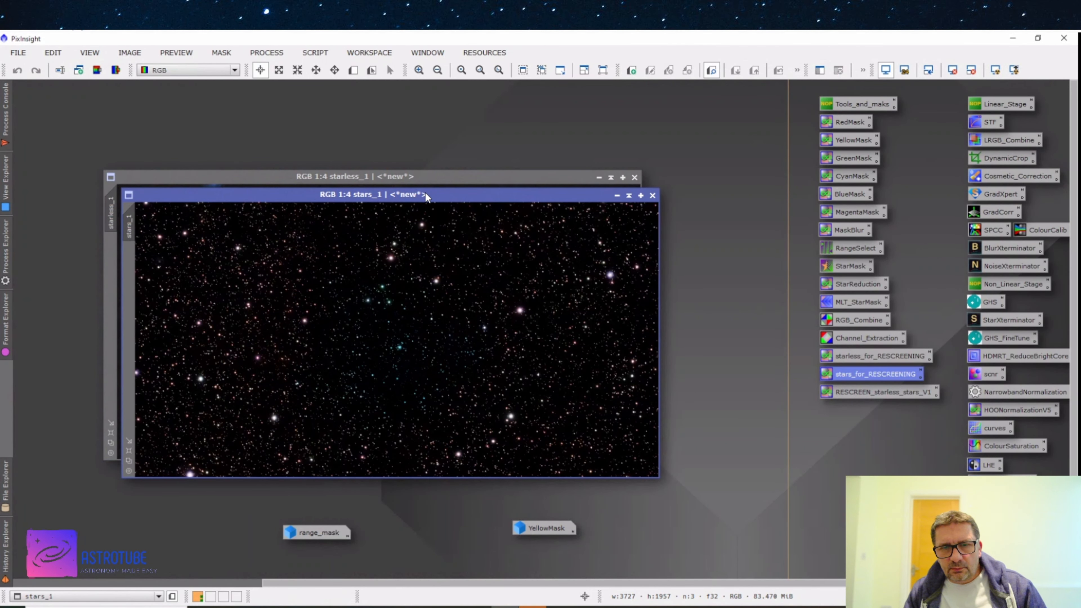
# Combine the starless_1 and stars_1 images with the saved RESCREEN_starless_stars_V1 process and move the combined image's window clear.
pyautogui.moveTo(425, 191); pyautogui.dragTo(456, 215)
pyautogui.click(461, 176)
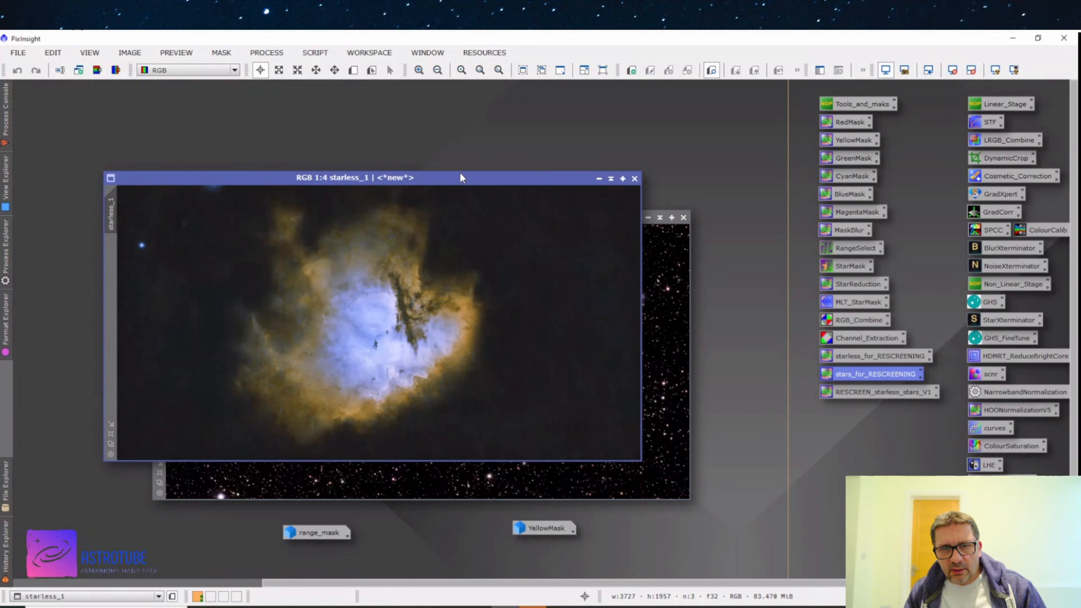
pyautogui.click(859, 393)
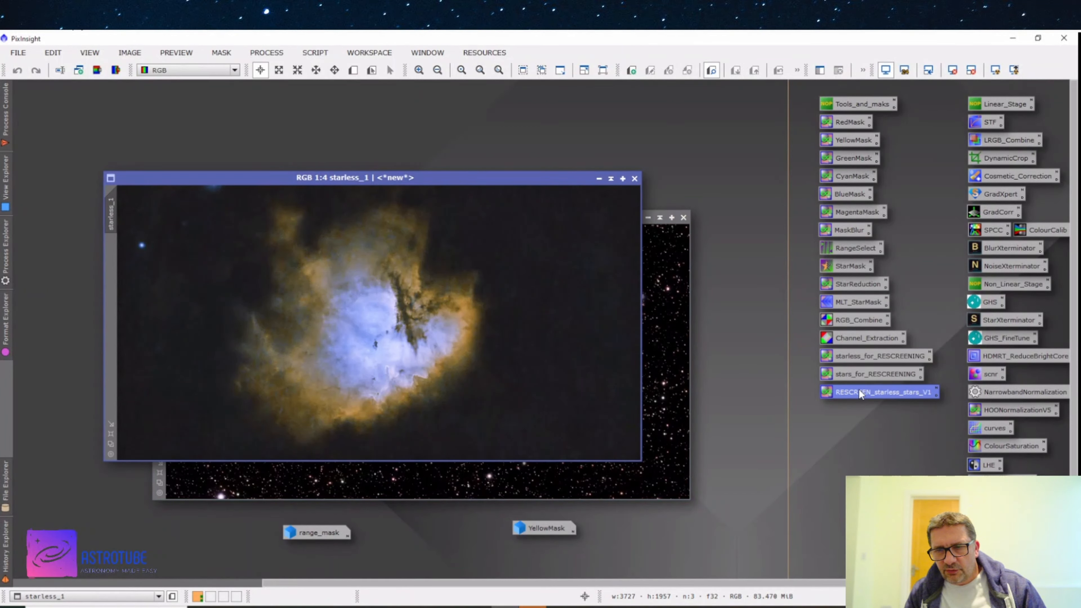
pyautogui.moveTo(858, 389); pyautogui.dragTo(341, 315)
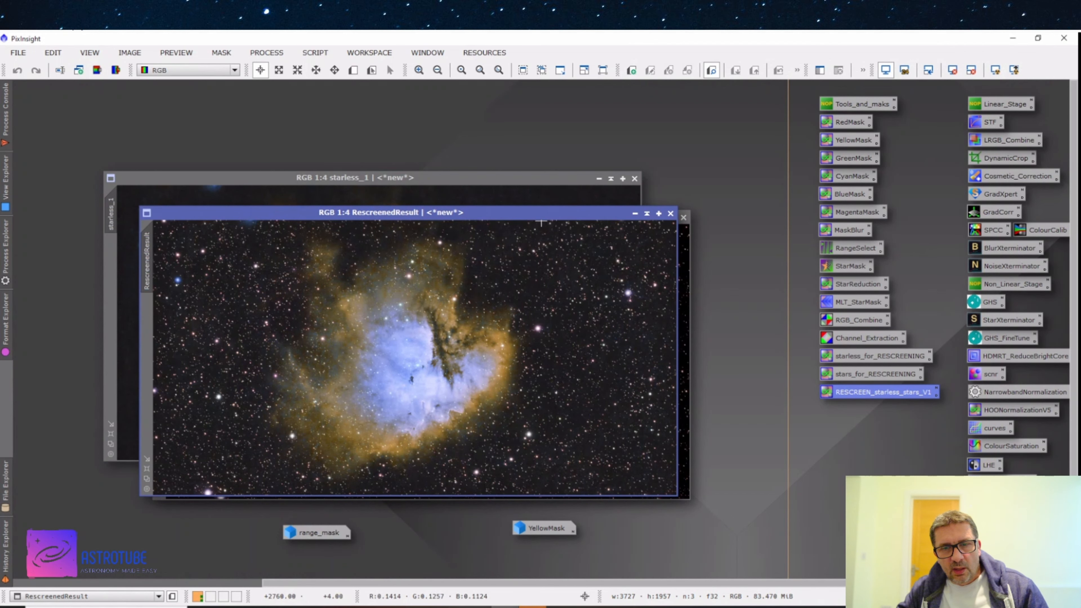
pyautogui.moveTo(543, 213); pyautogui.dragTo(644, 100)
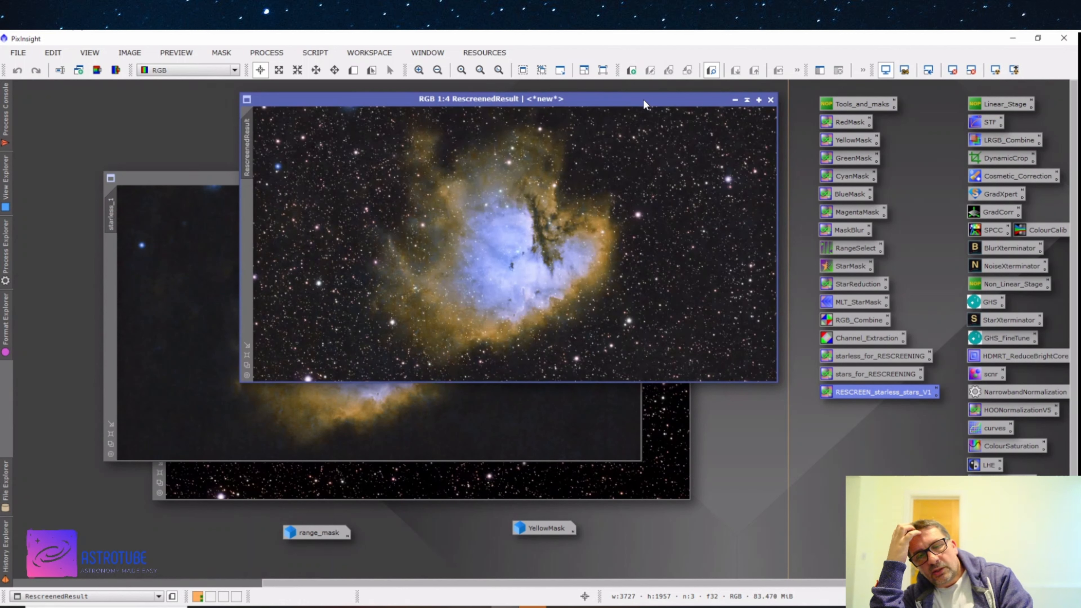